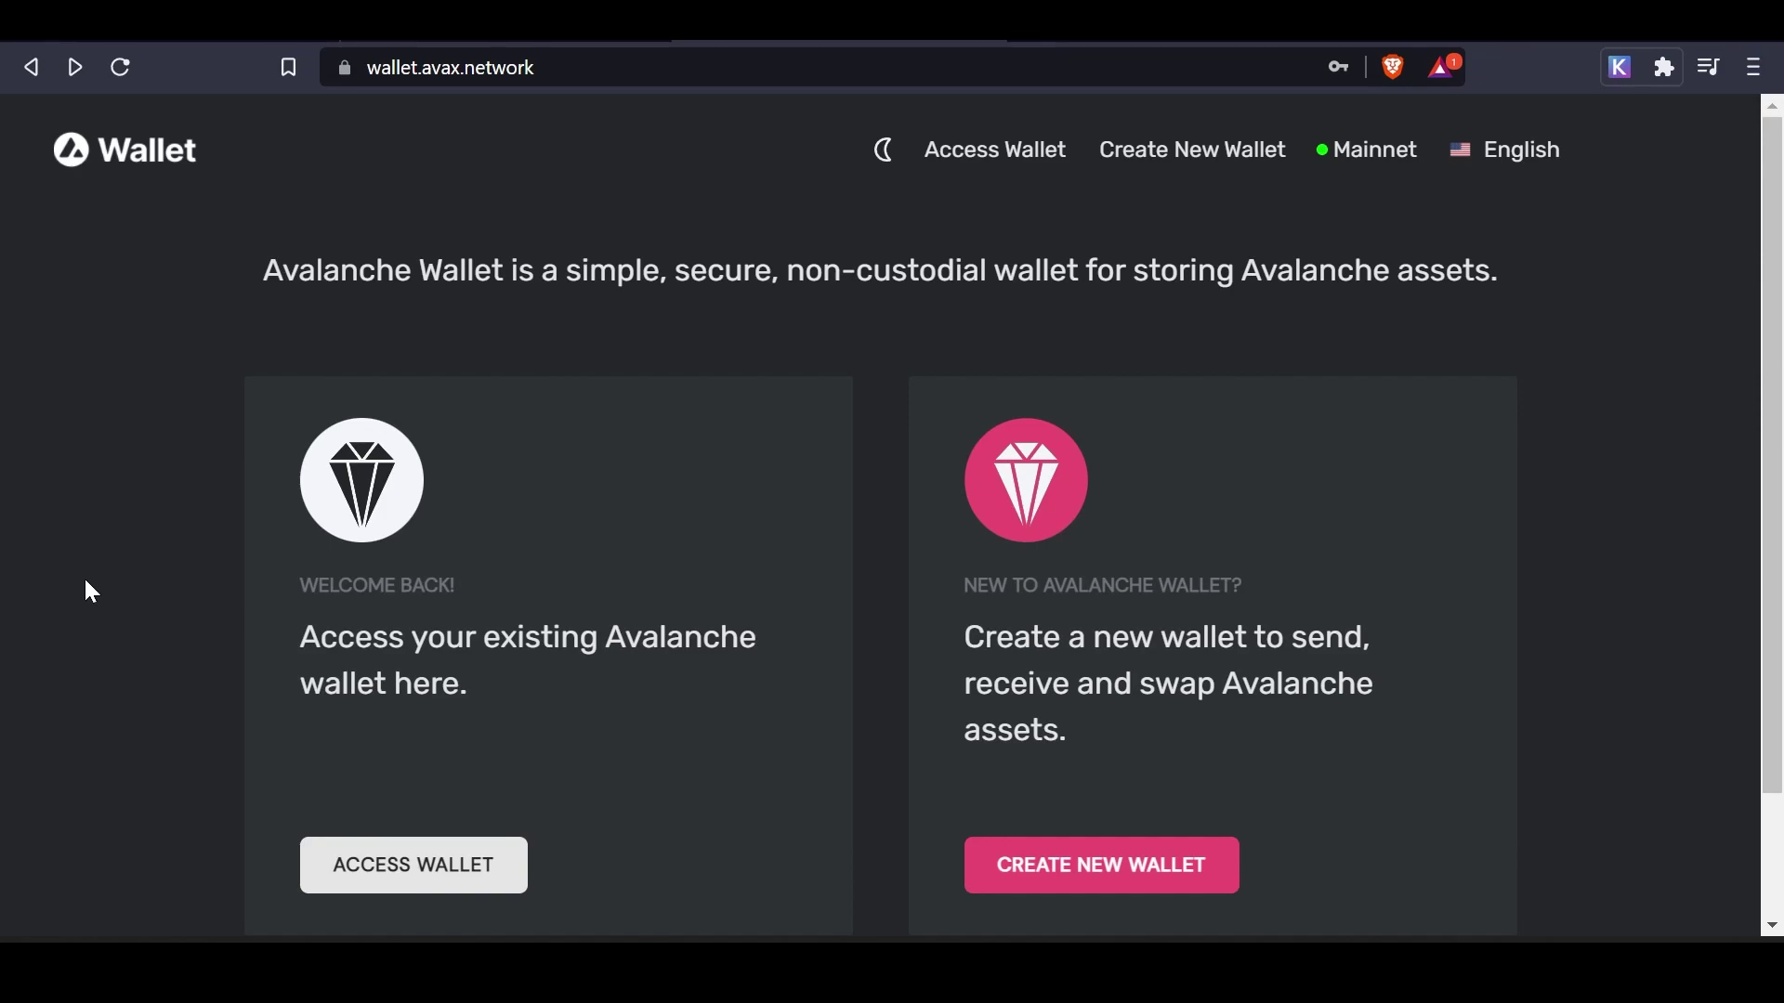
Create a new wallet, generate its 24-word key phrase and select the full phrase text
scroll(80, 569, "down", 3)
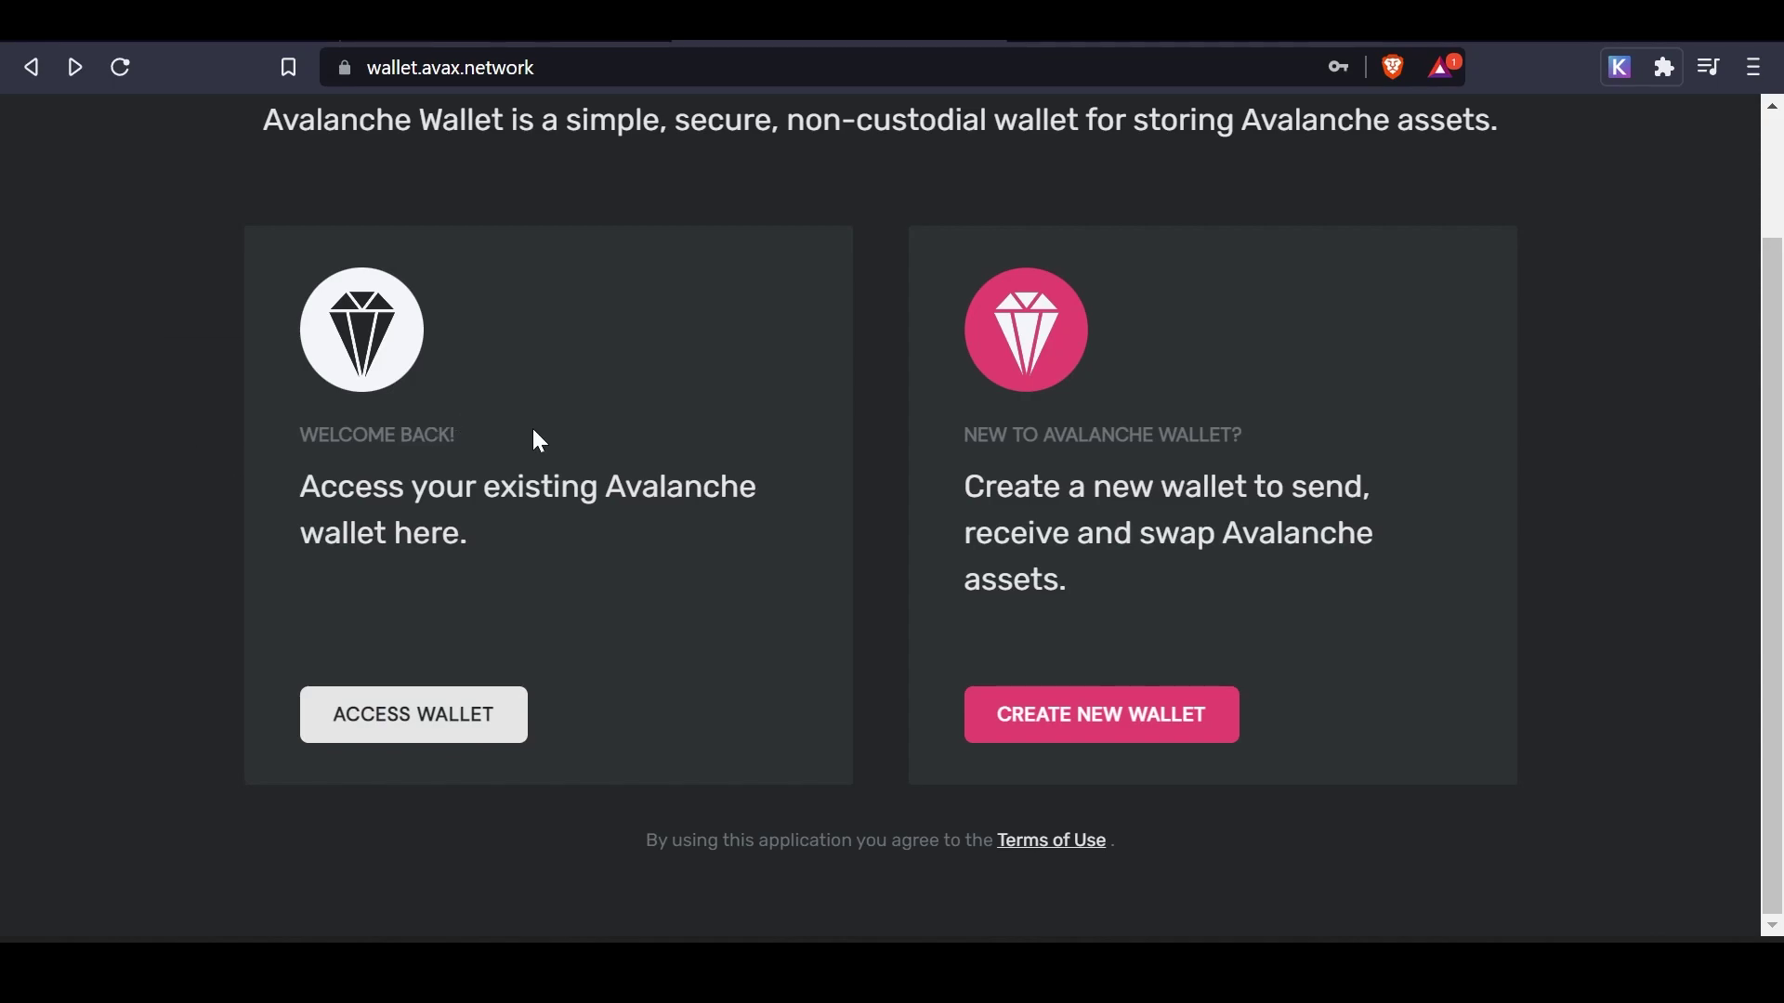
left_click(1180, 727)
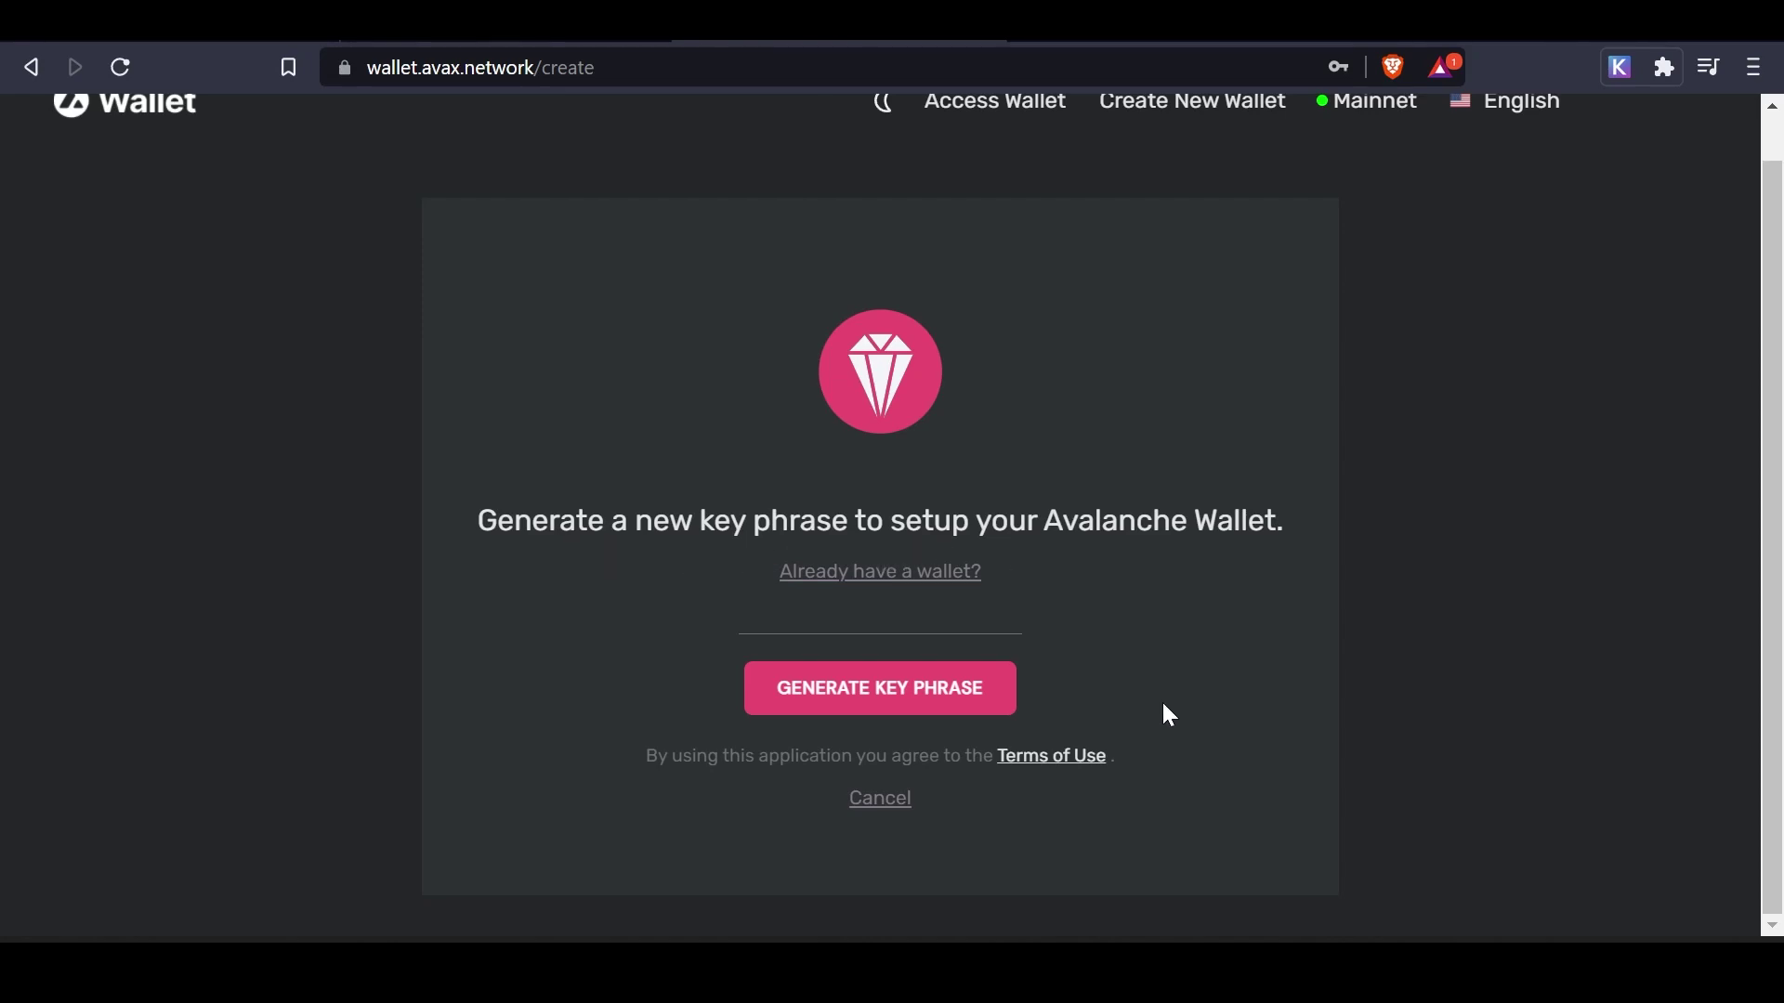
left_click(854, 699)
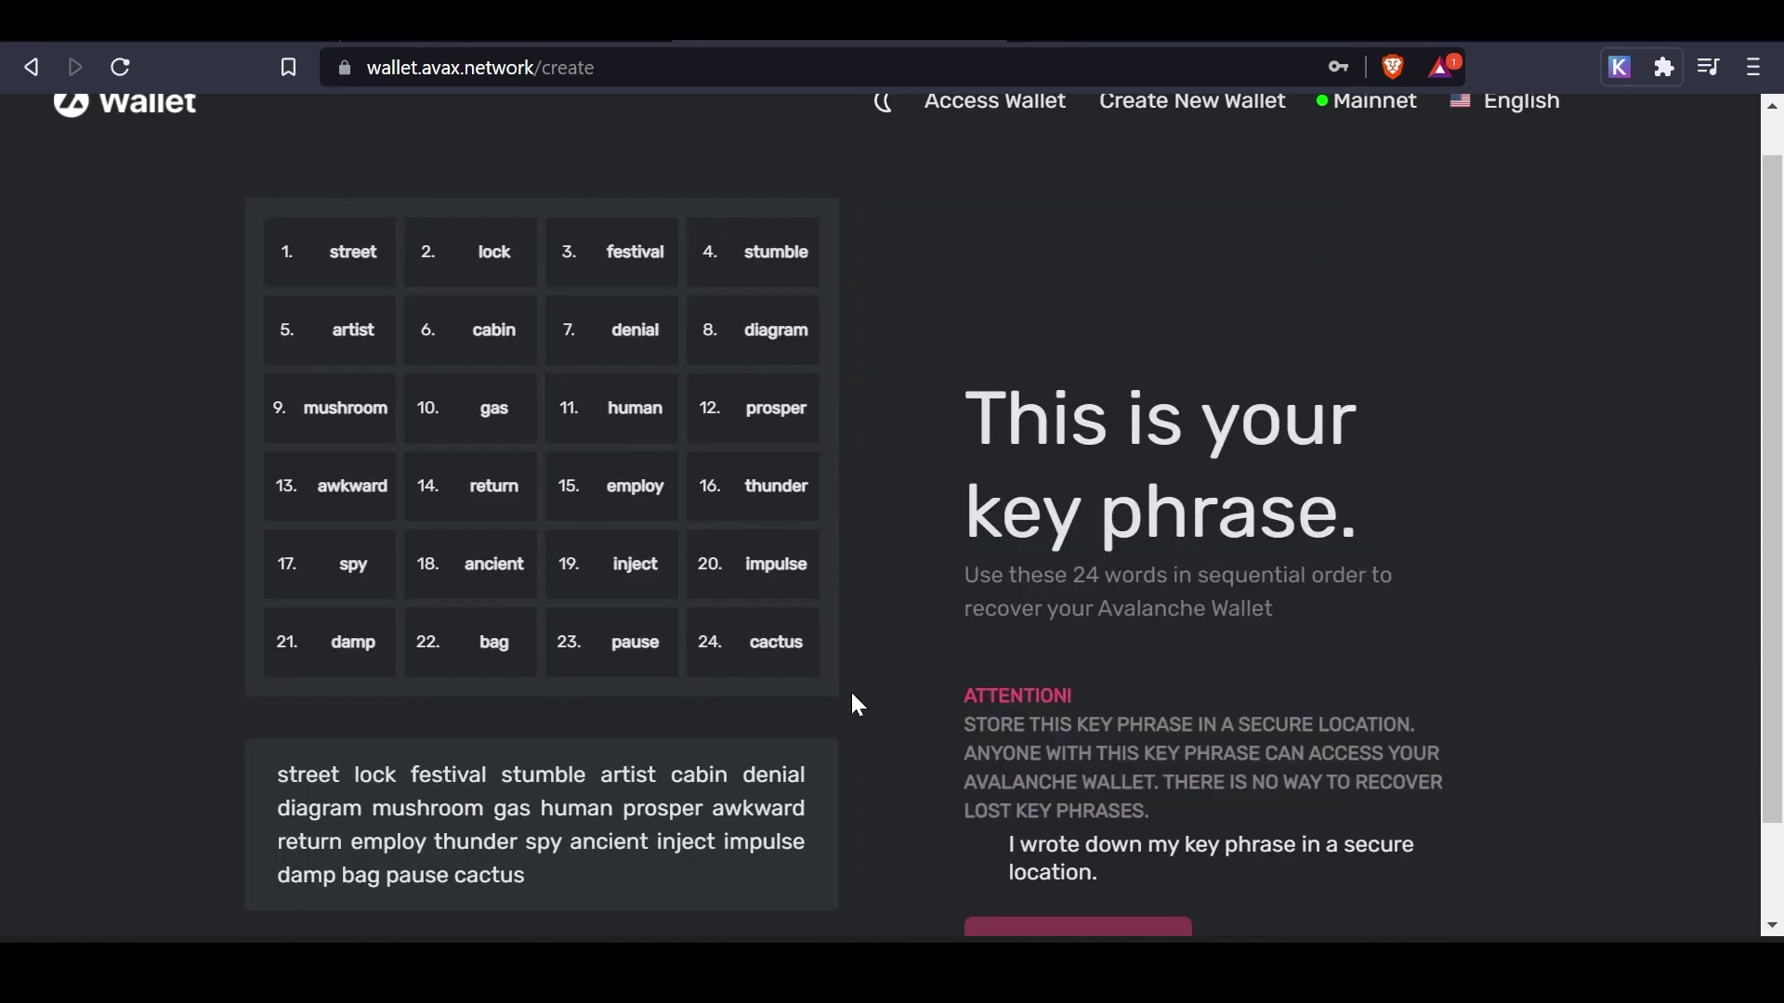
scroll(558, 815, "down", 1)
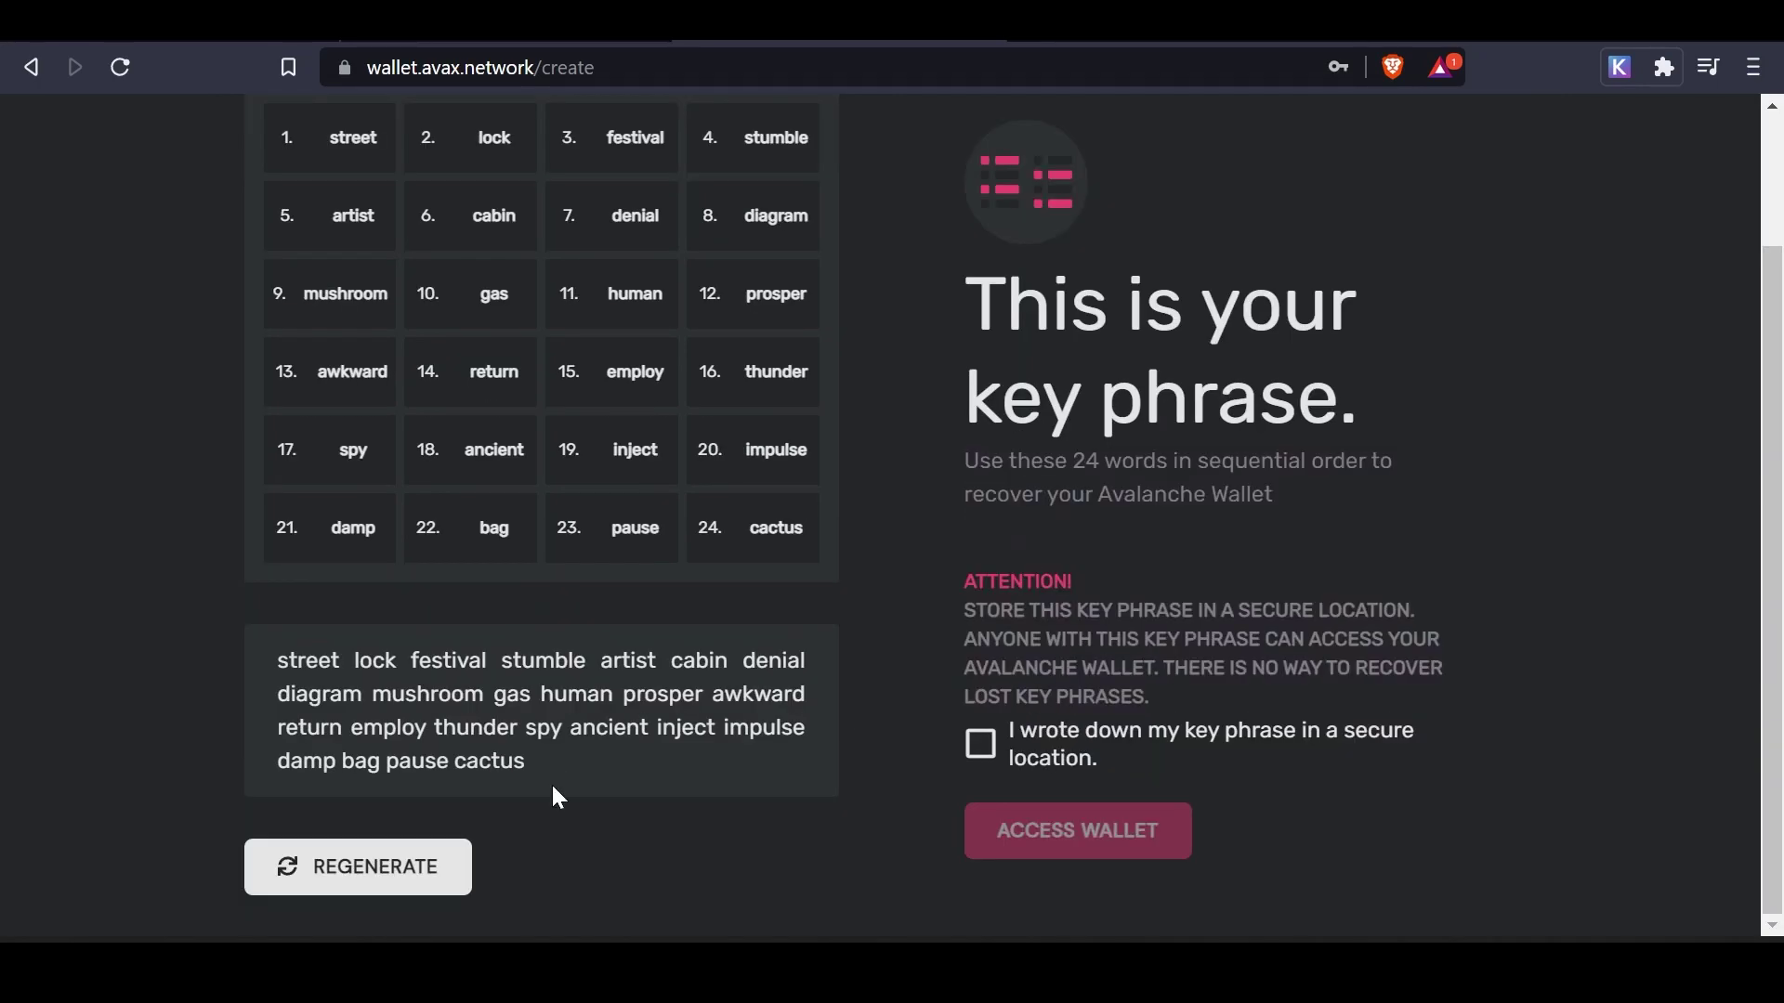
left_click_drag(539, 763, 278, 661)
key("super+c")
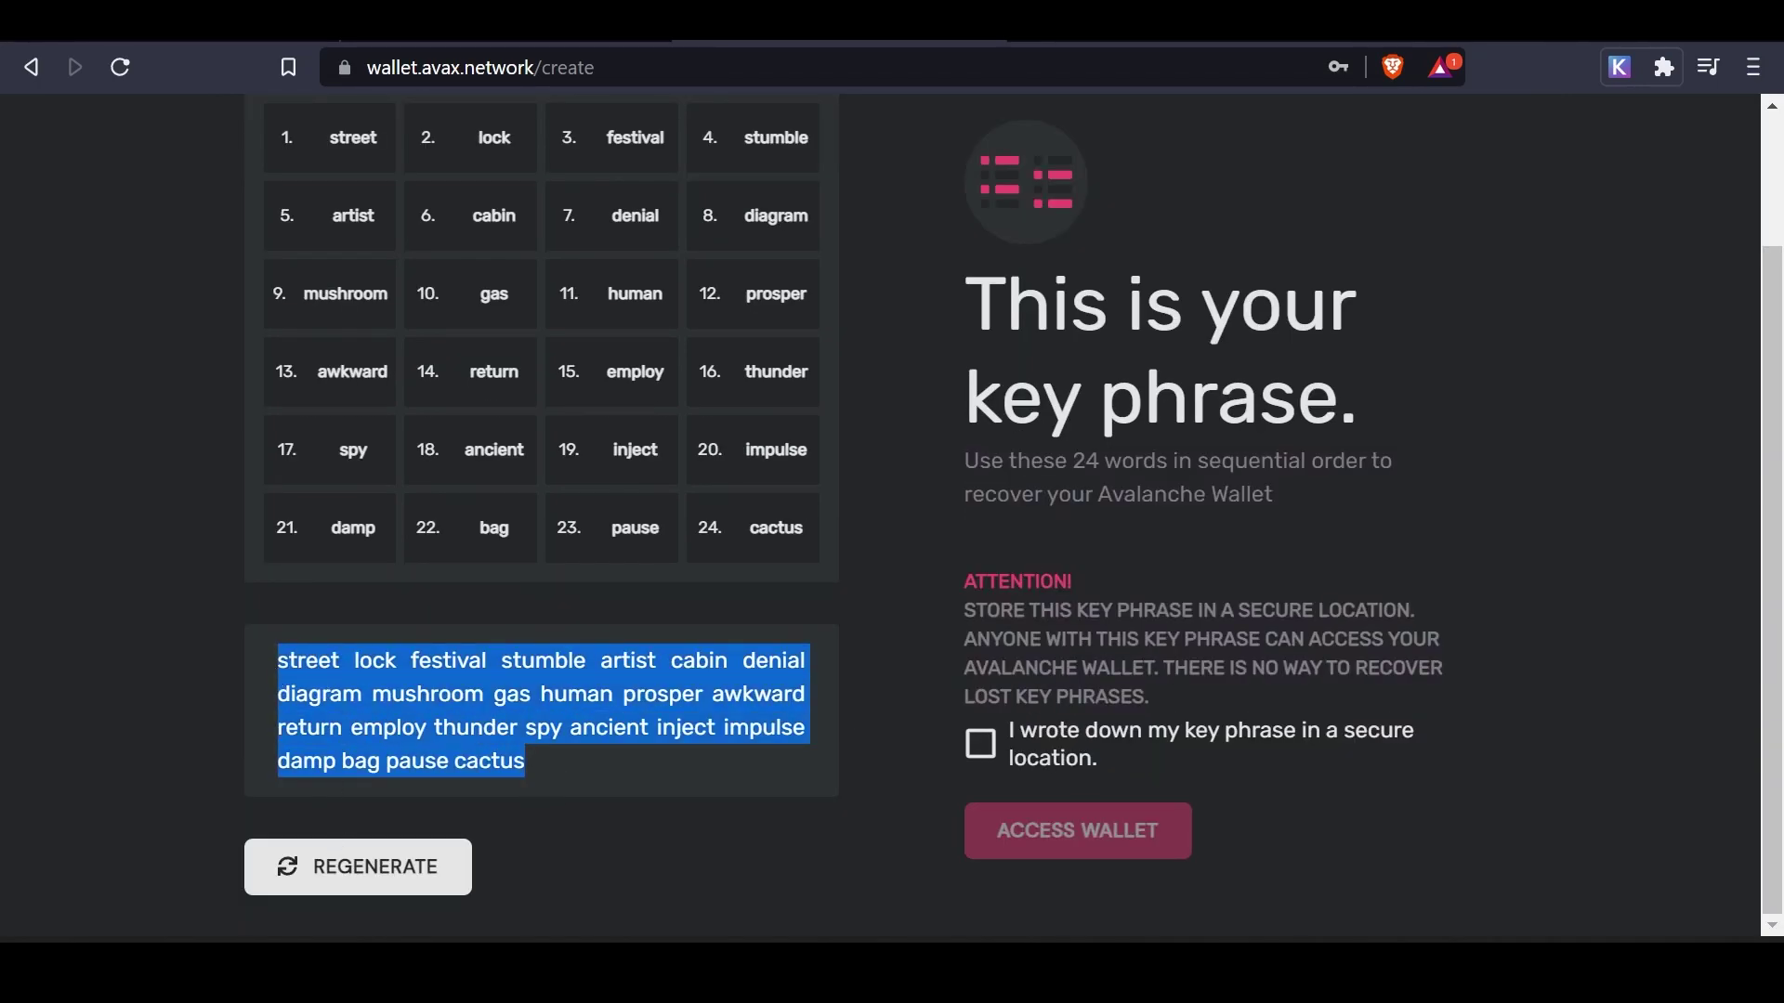
Launch Notepad from Windows search and paste the key phrase into a new note
key("super+s")
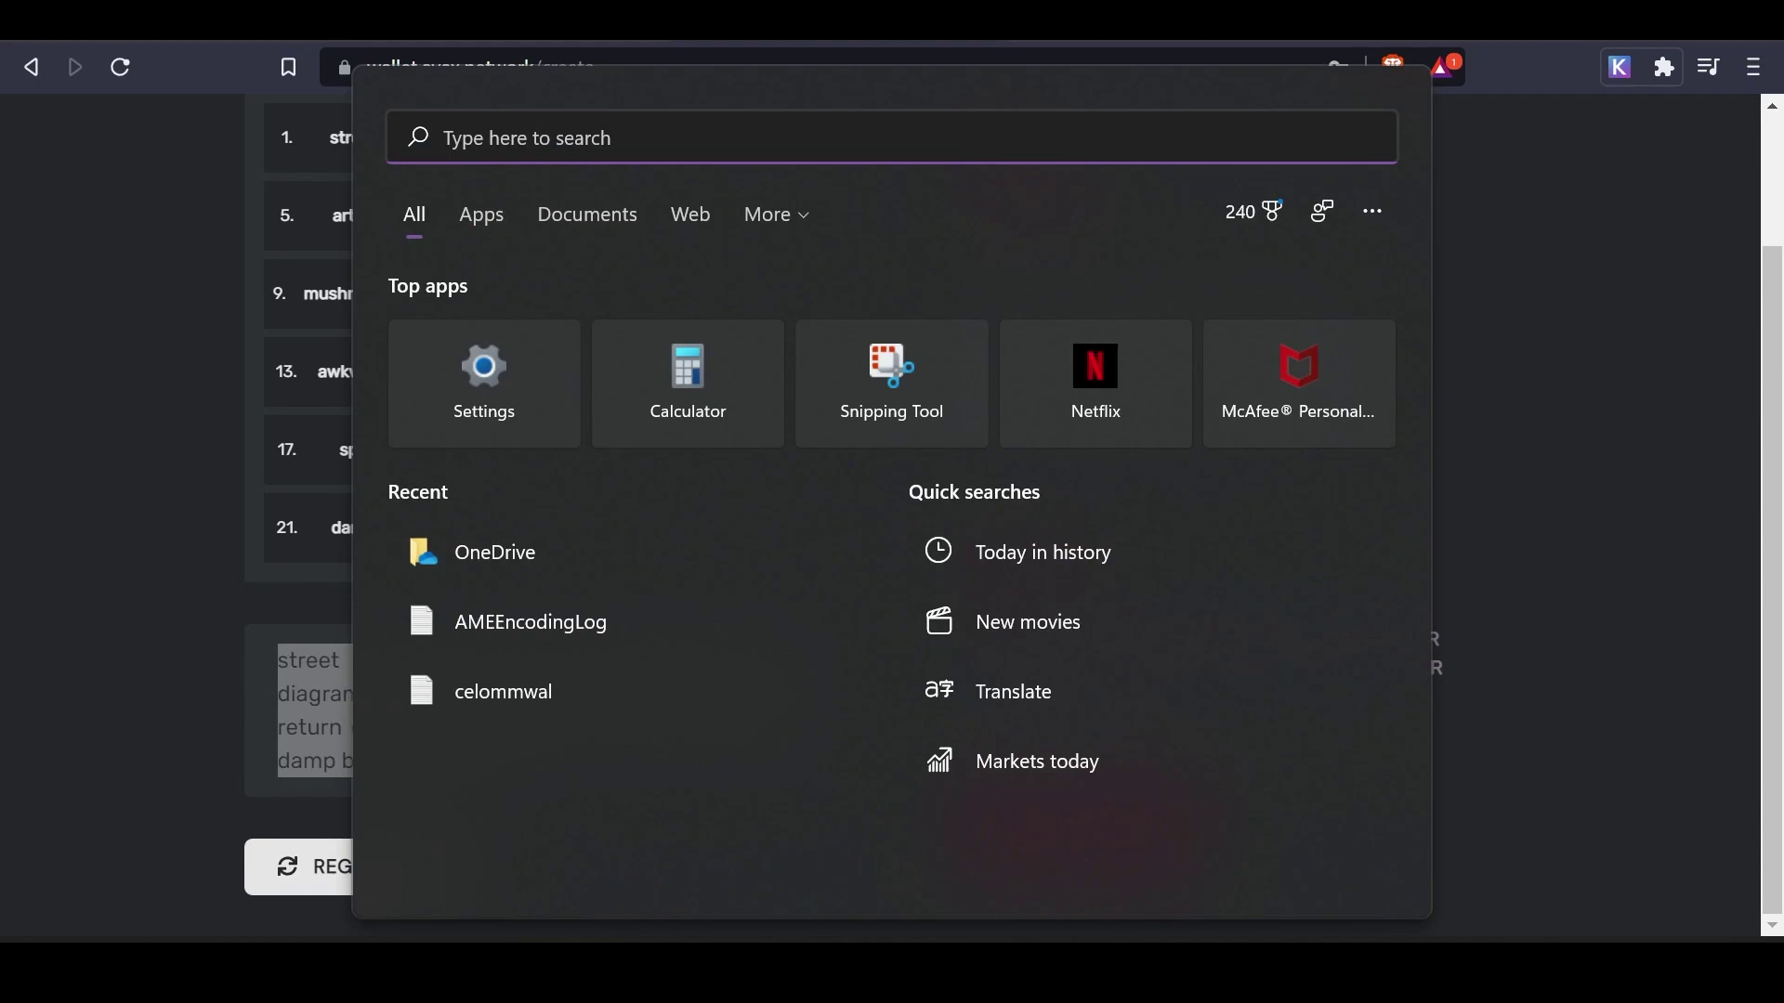
type("txt")
key("Return")
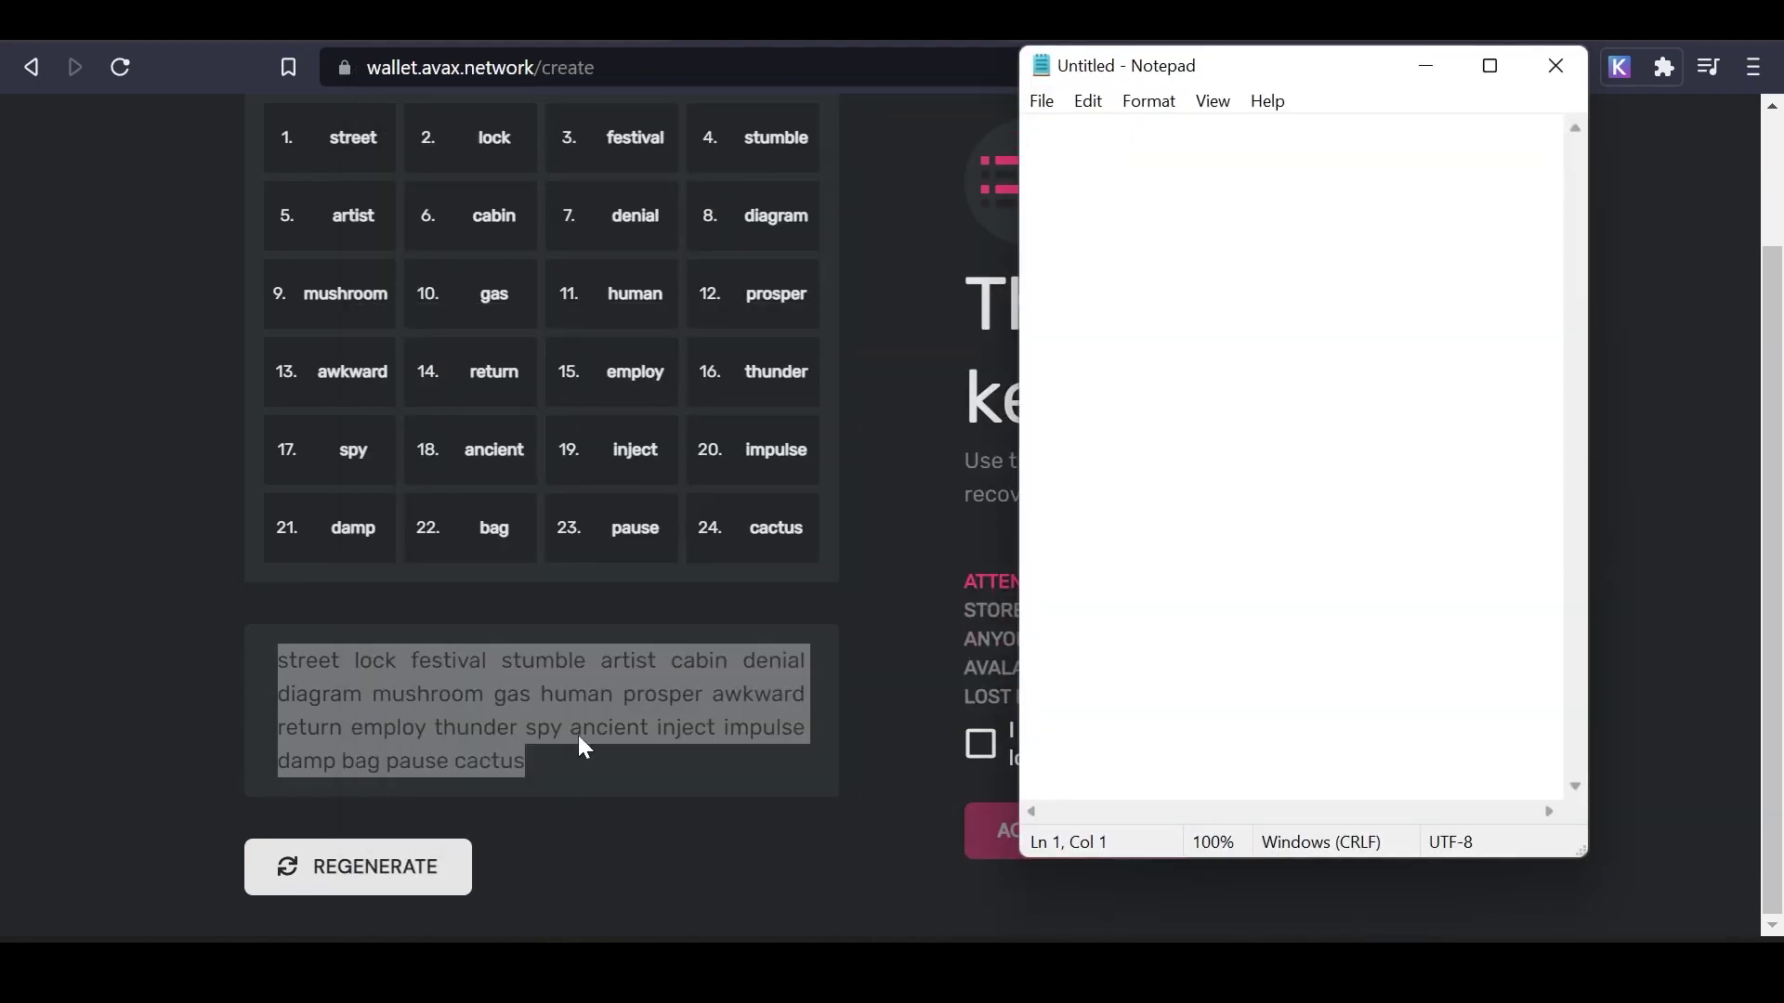
right_click(1049, 151)
left_click(1162, 275)
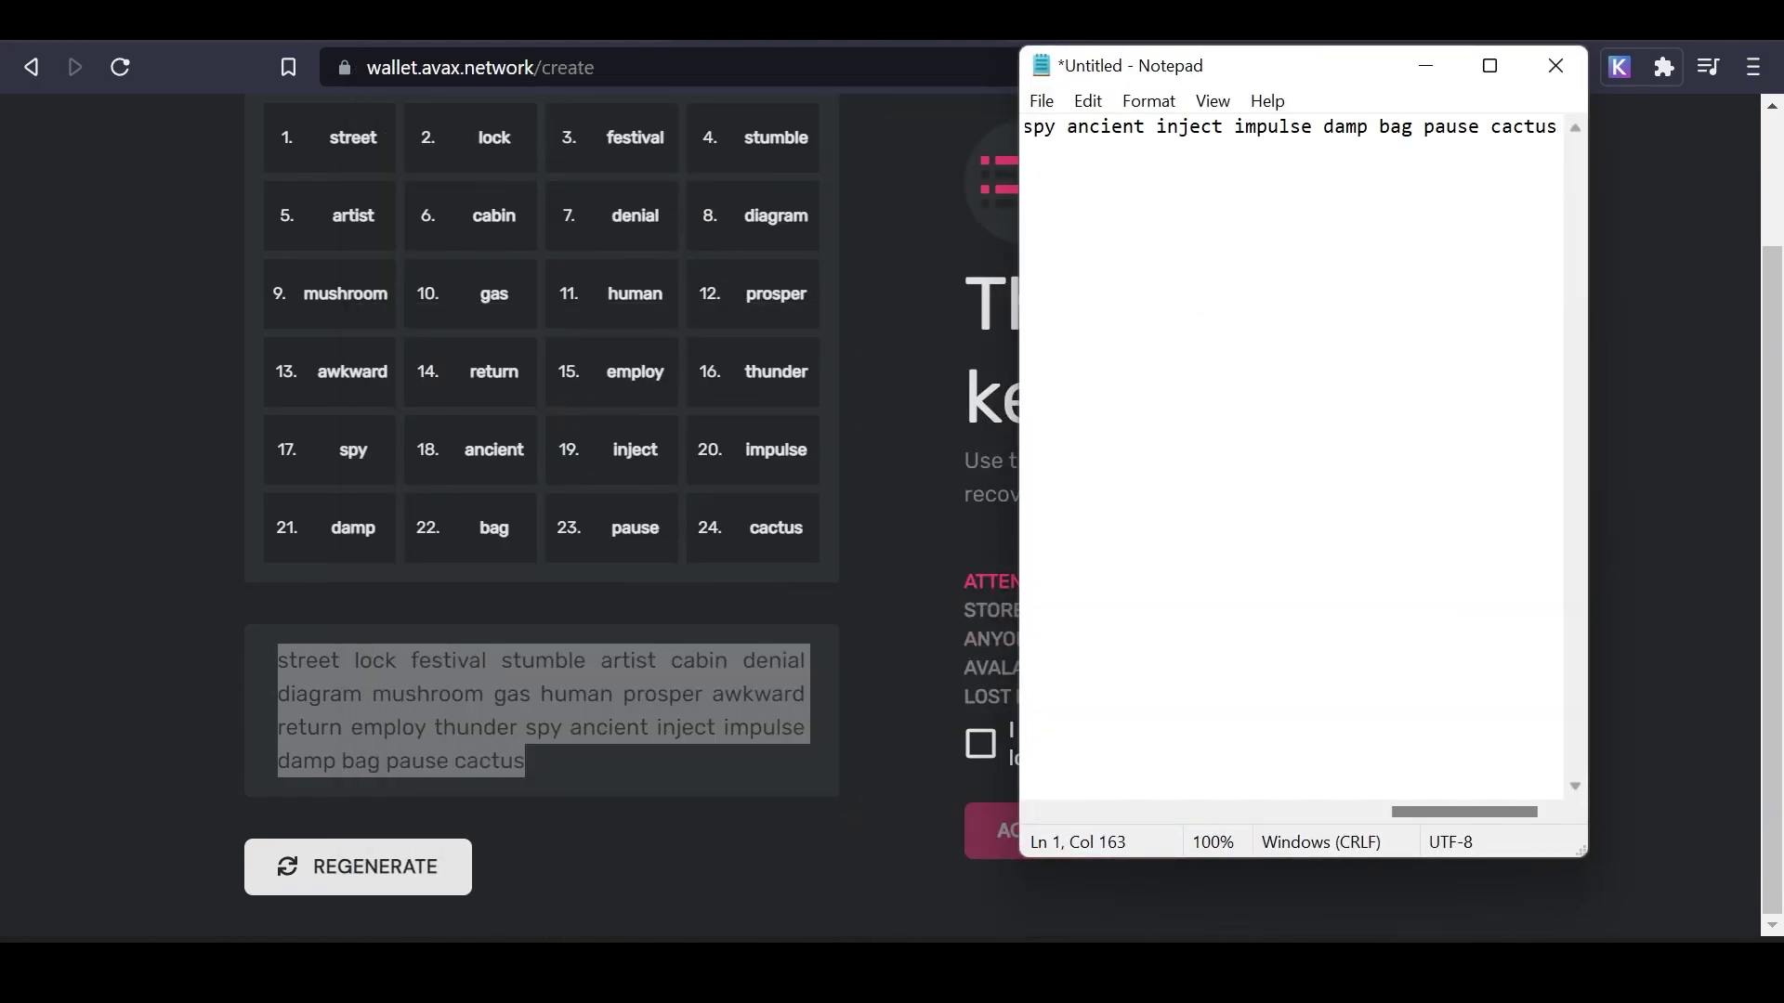
Save the note as a text file named avax
left_click(1045, 101)
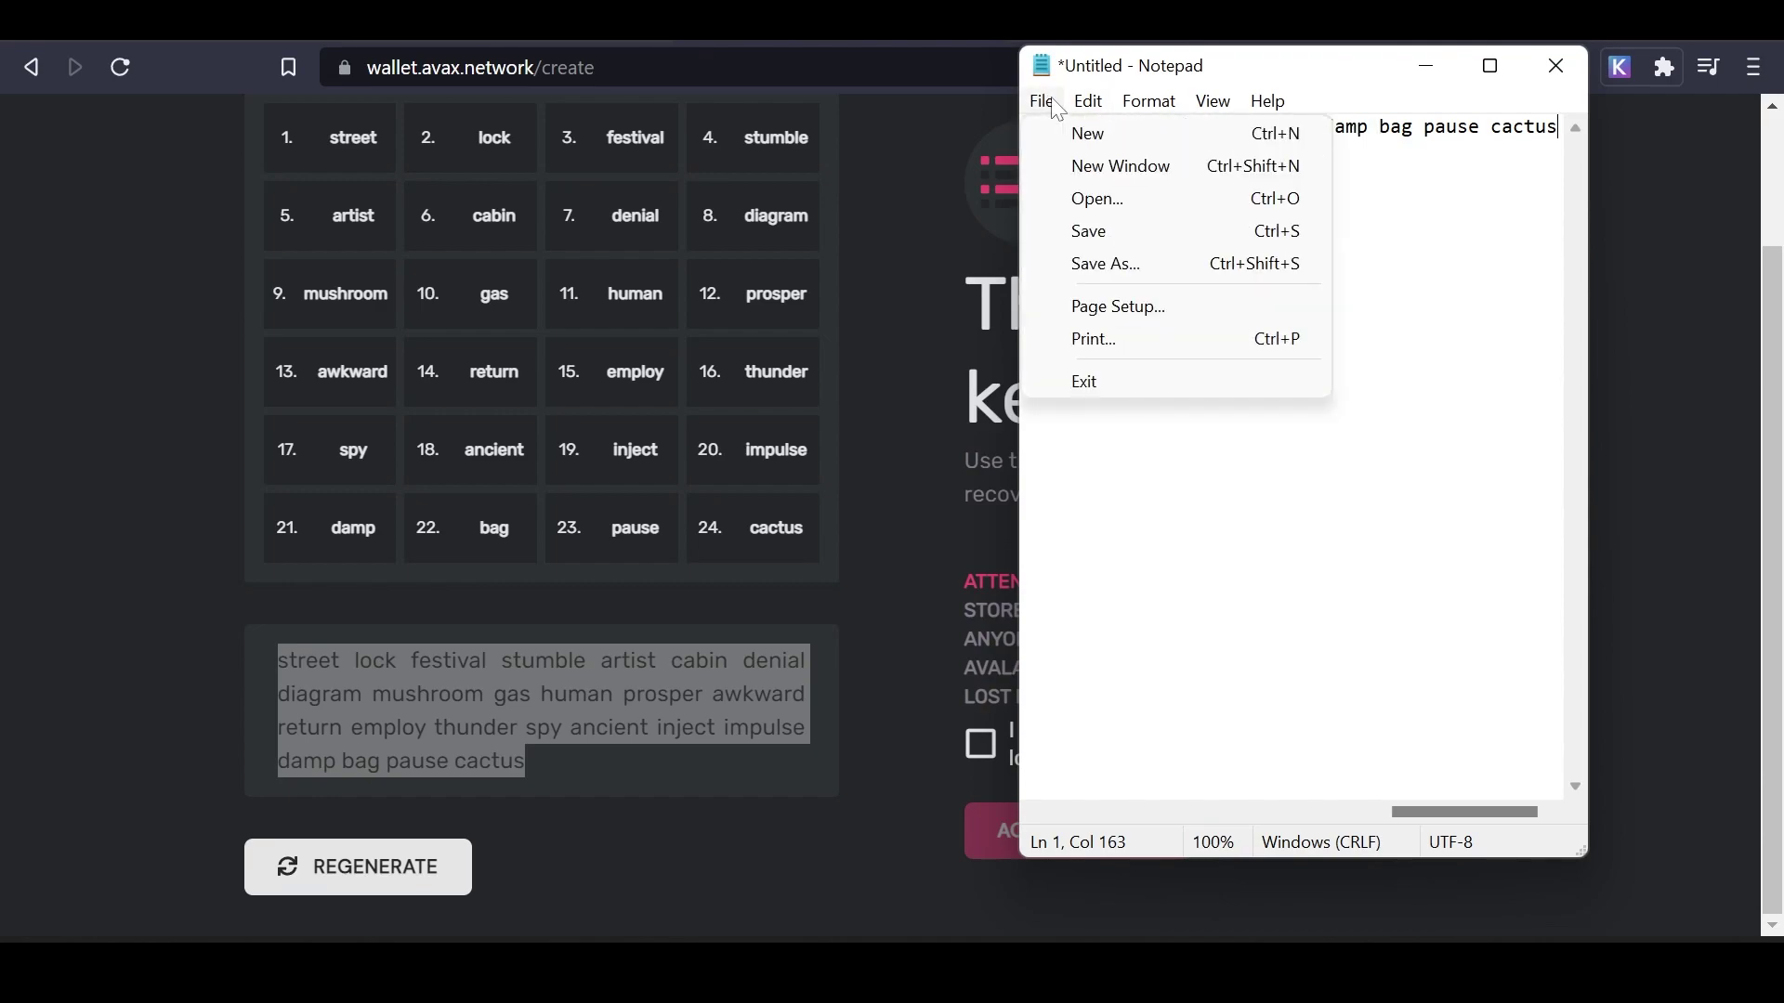
left_click(1095, 233)
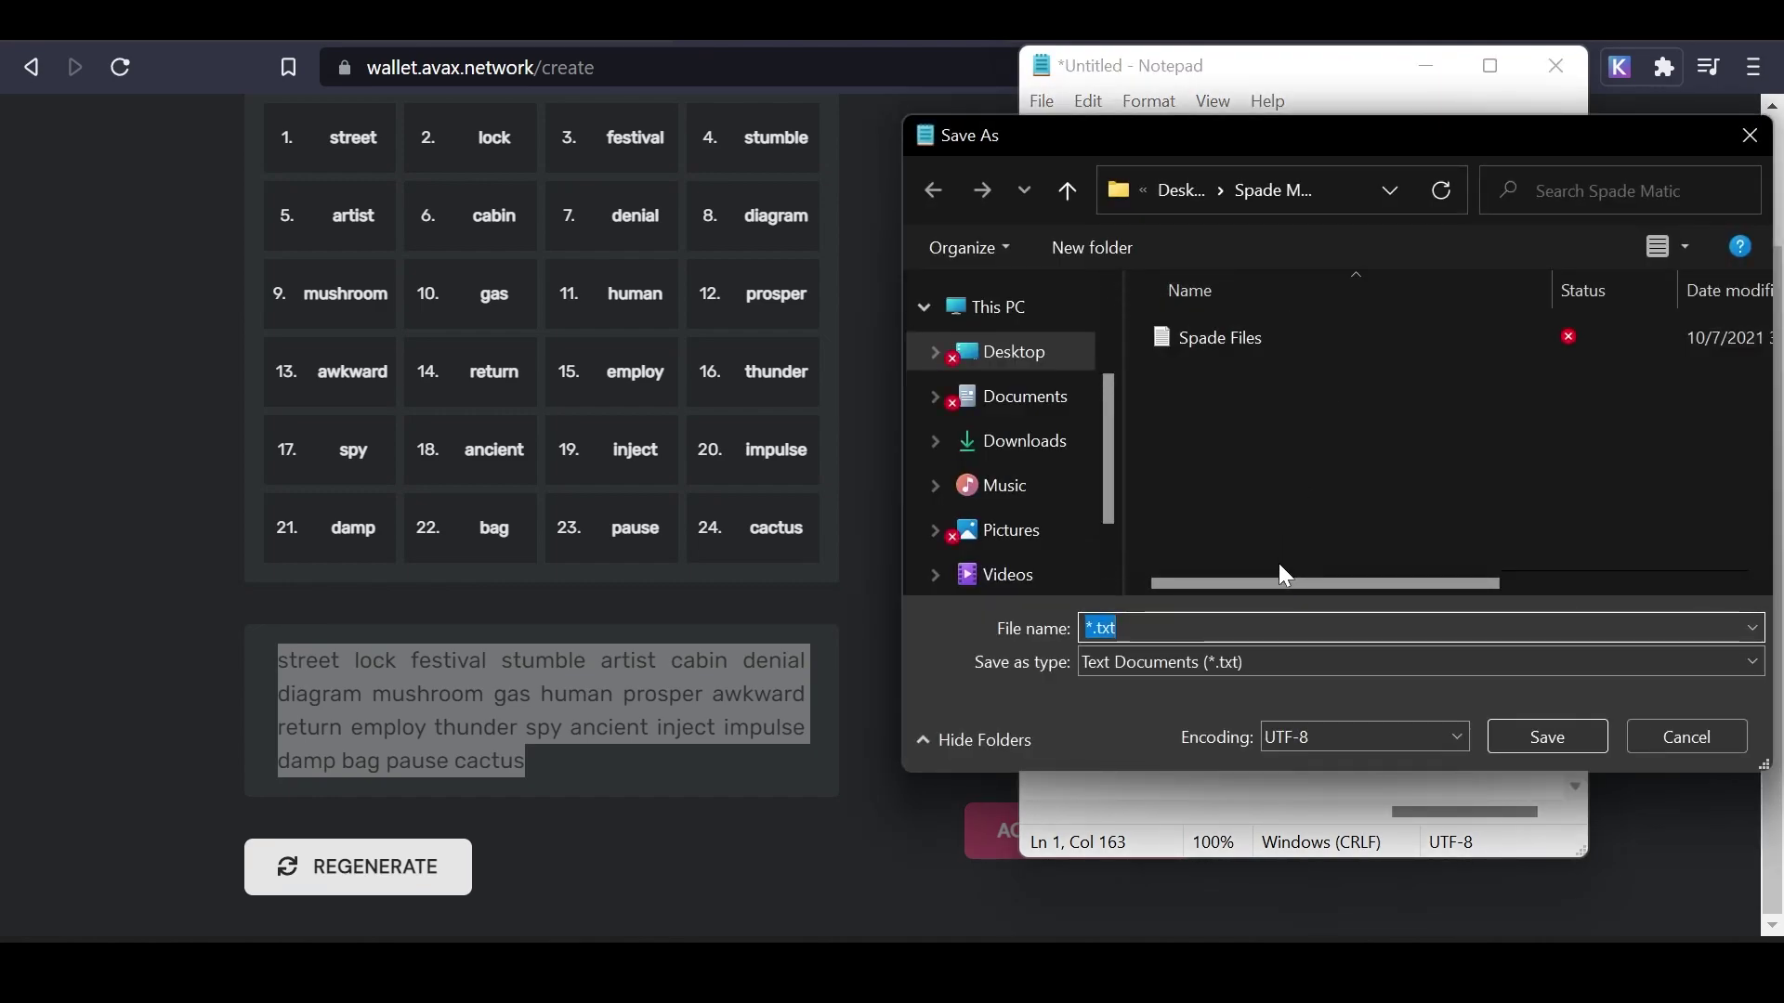
type("avax")
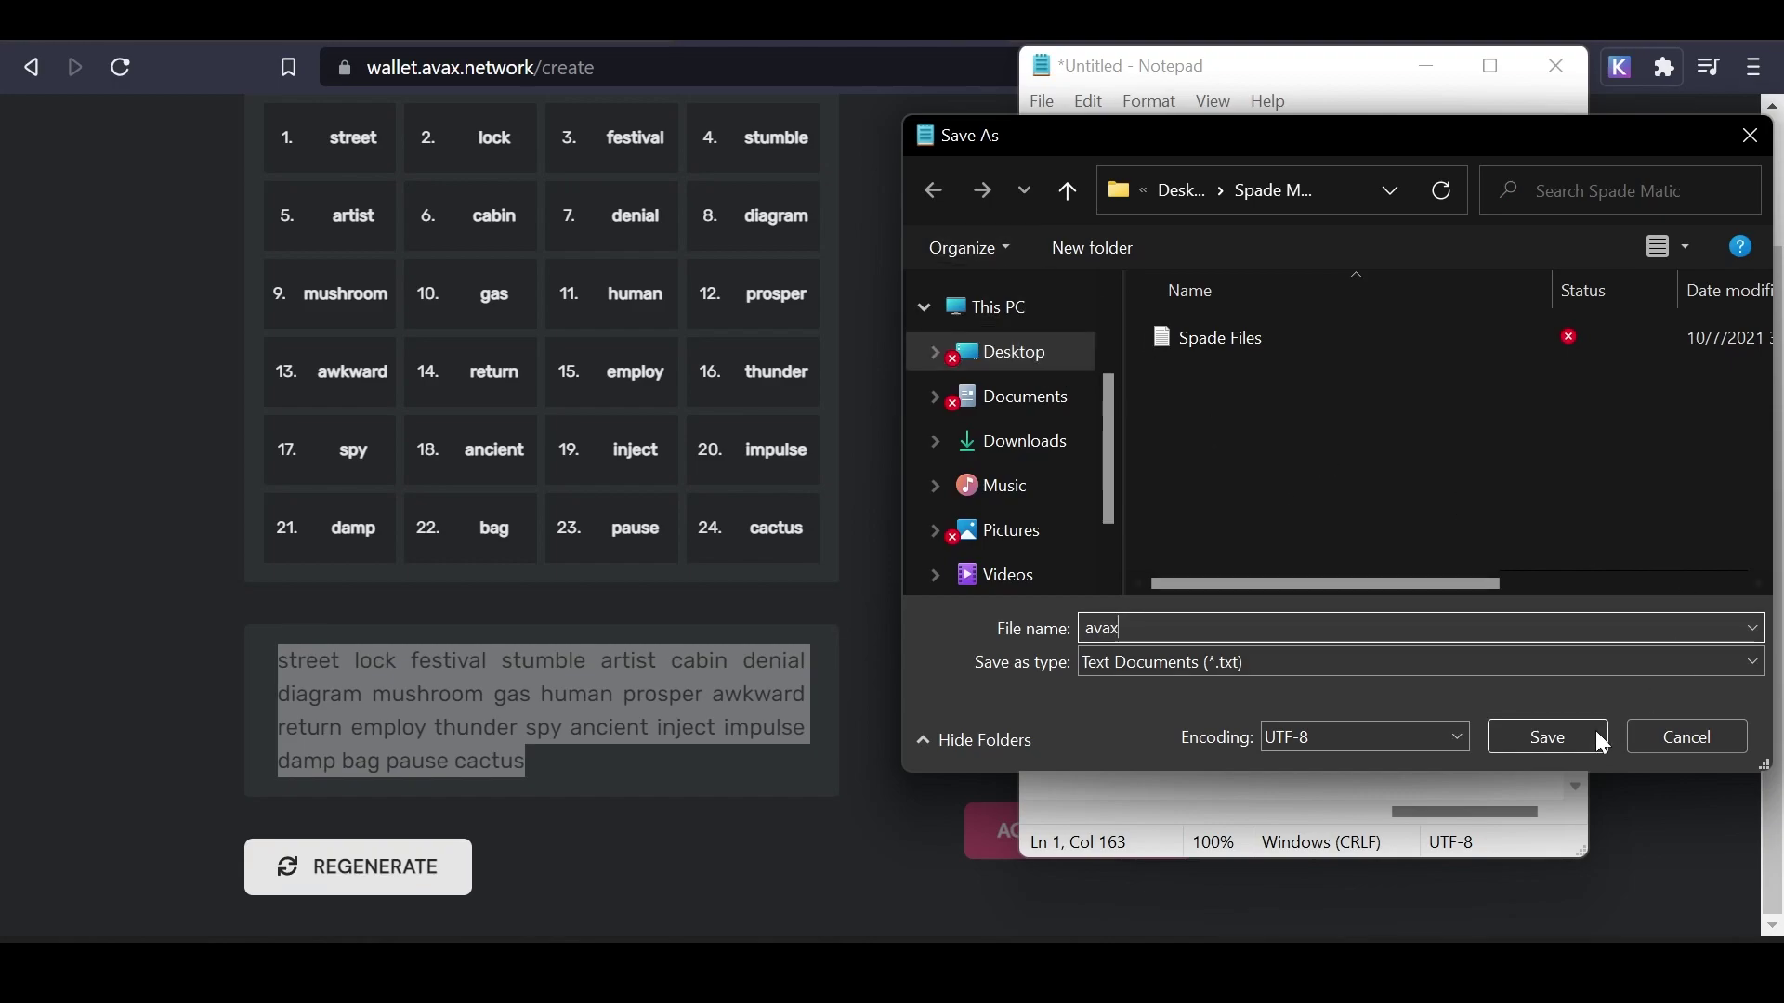
left_click(1567, 755)
key("alt+Tab")
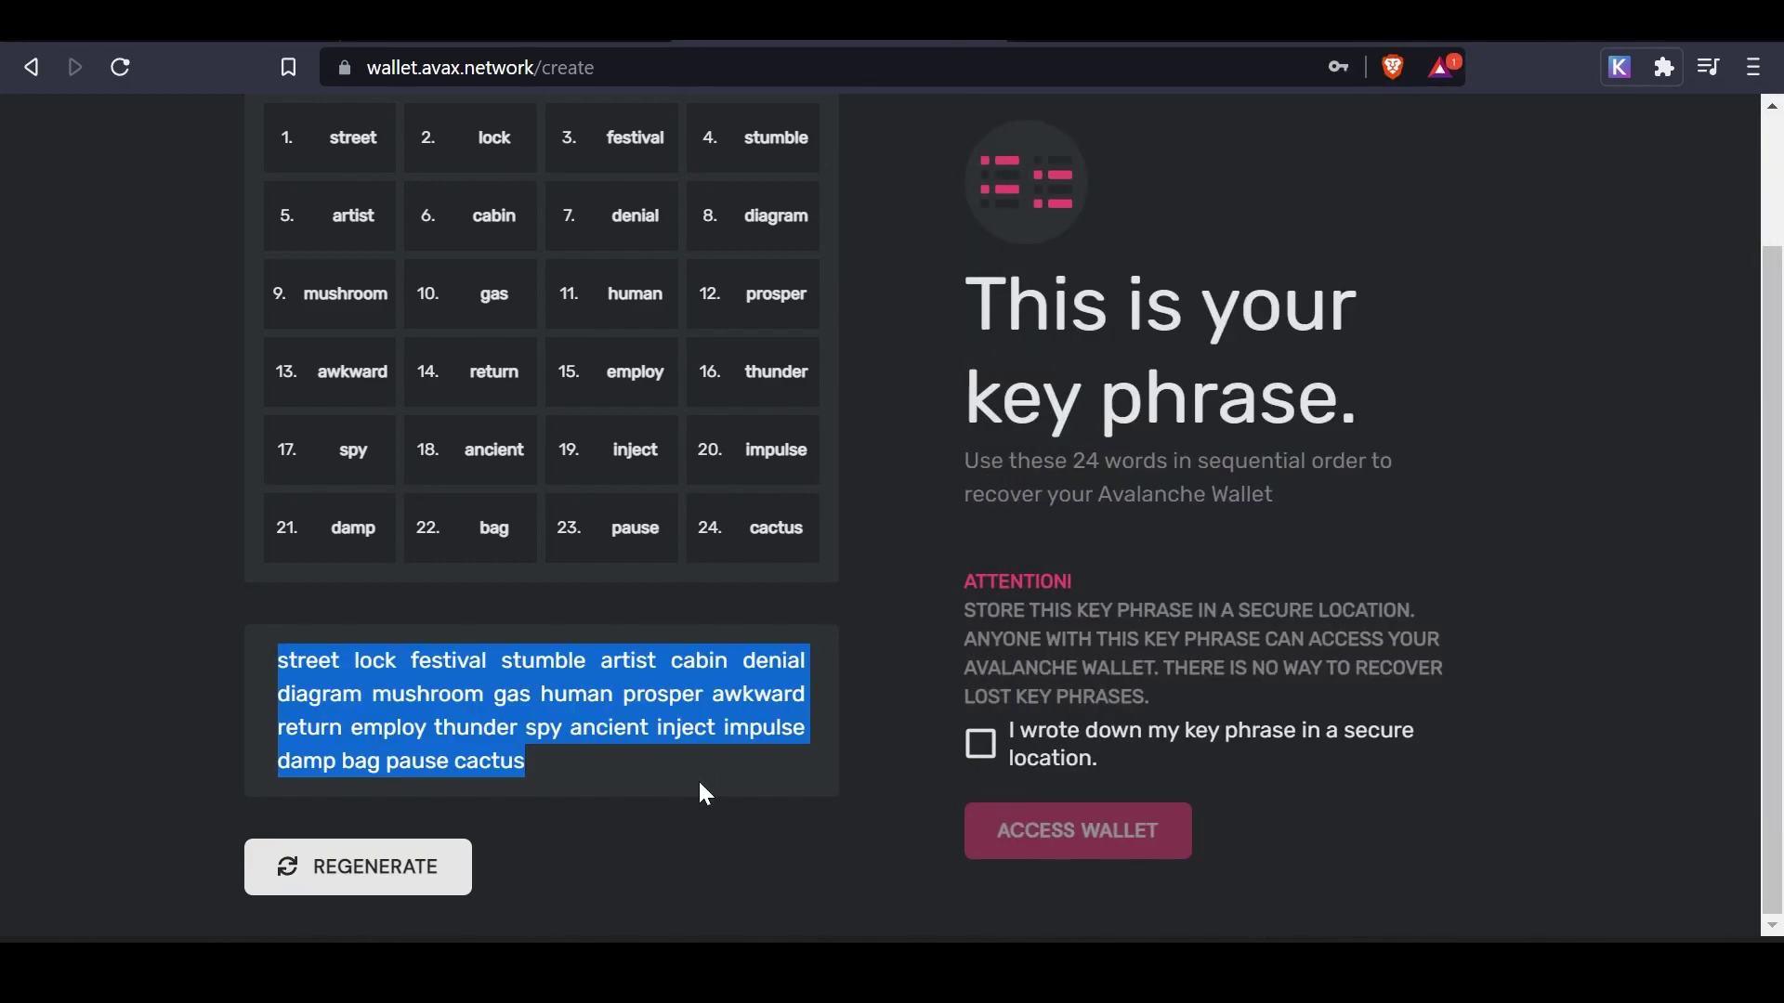
Tick the 'I wrote down my key phrase in a secure location' checkbox
left_click(121, 396)
scroll(121, 396, "up", 2)
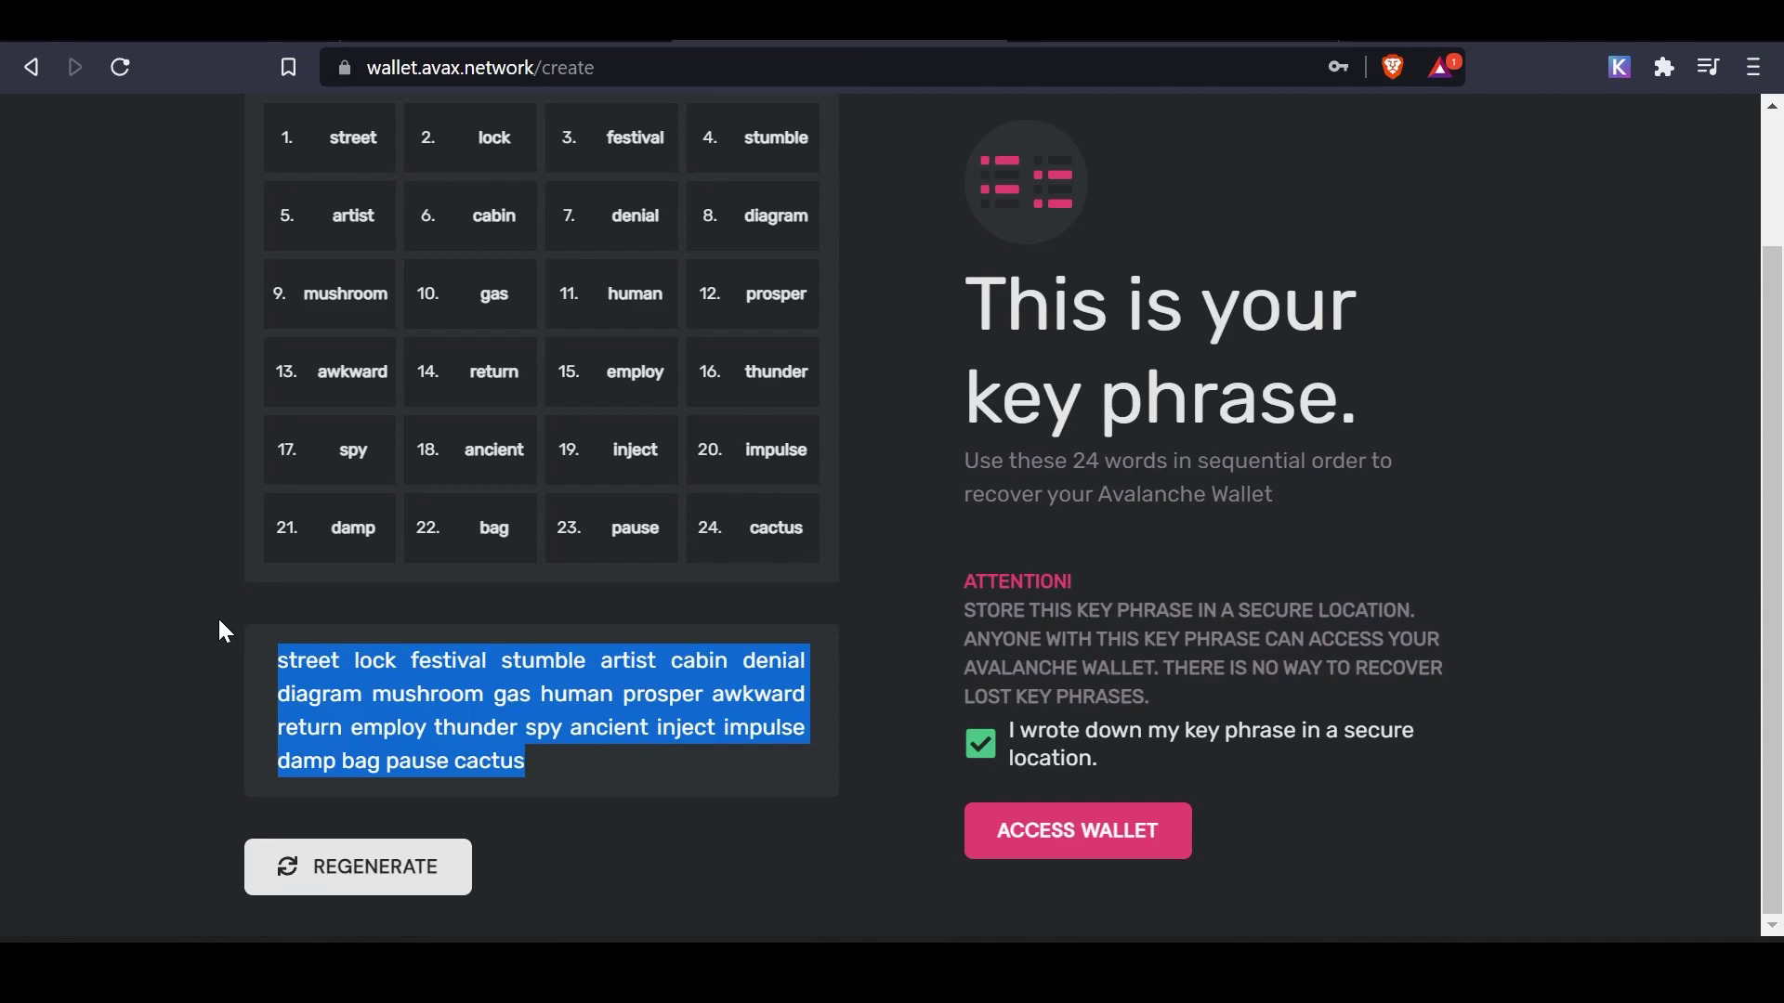
Proceed to the Verify Mnemonic form asking for words 1, 14, 19 and 20
scroll(223, 628, "up", 2)
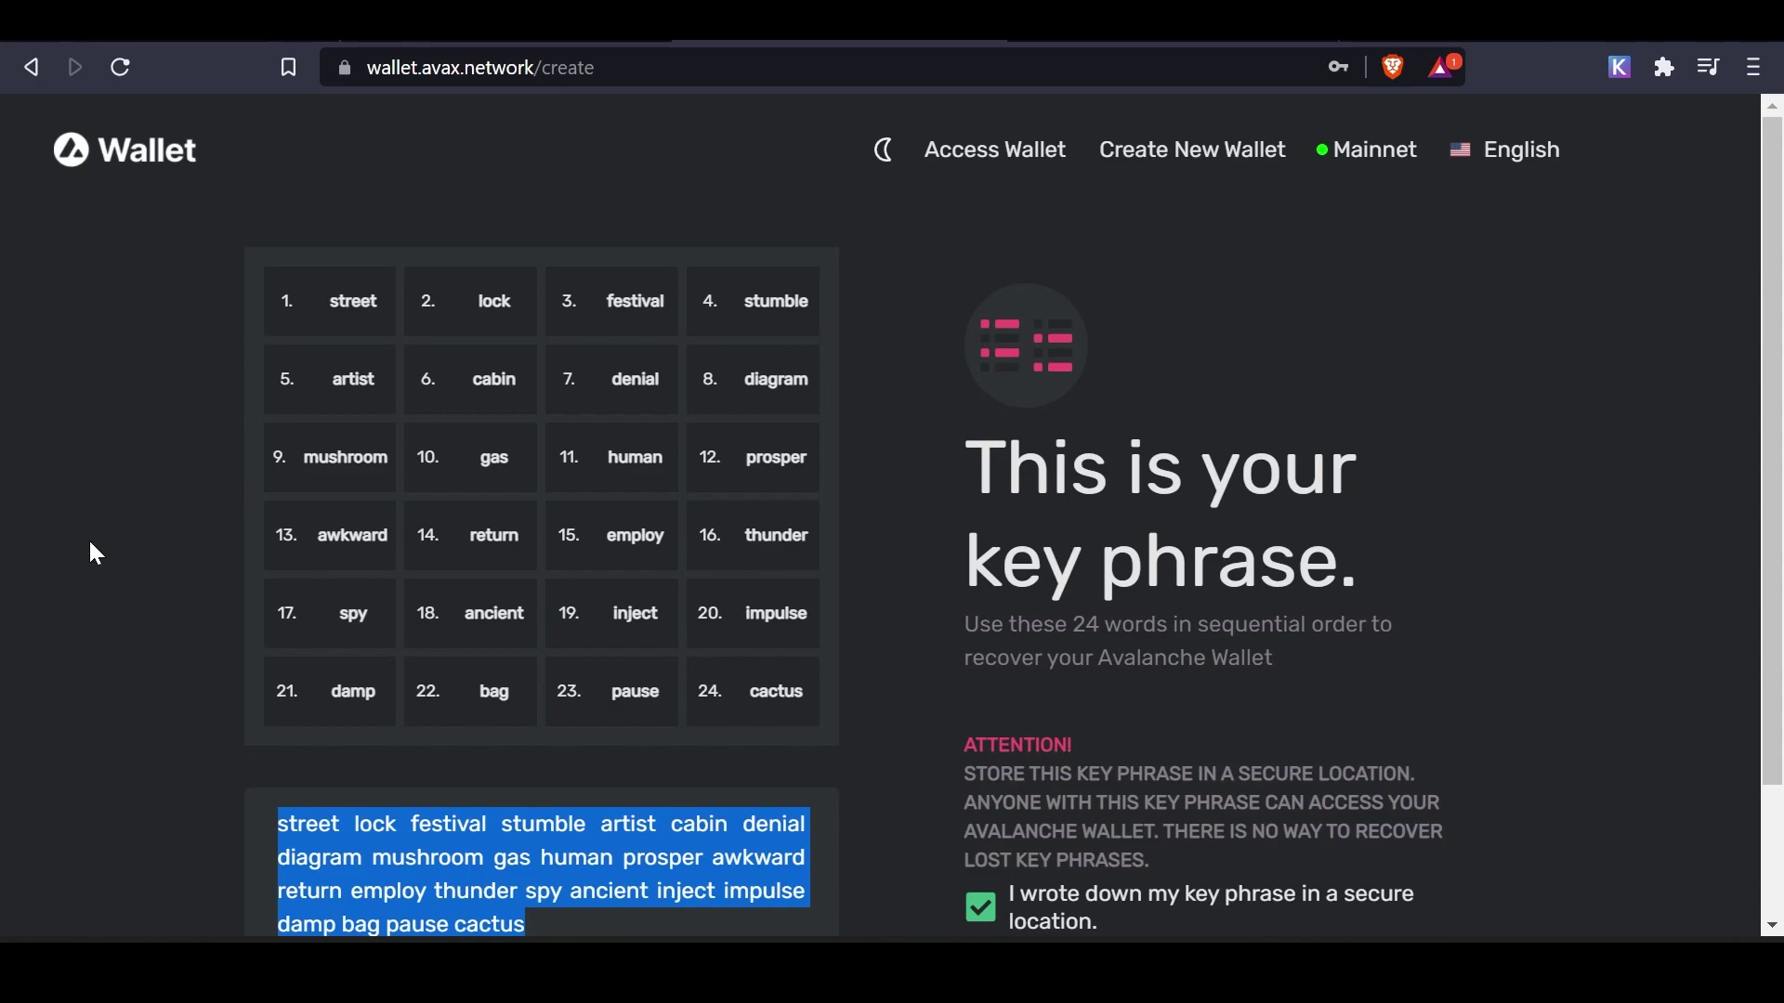
scroll(97, 576, "down", 2)
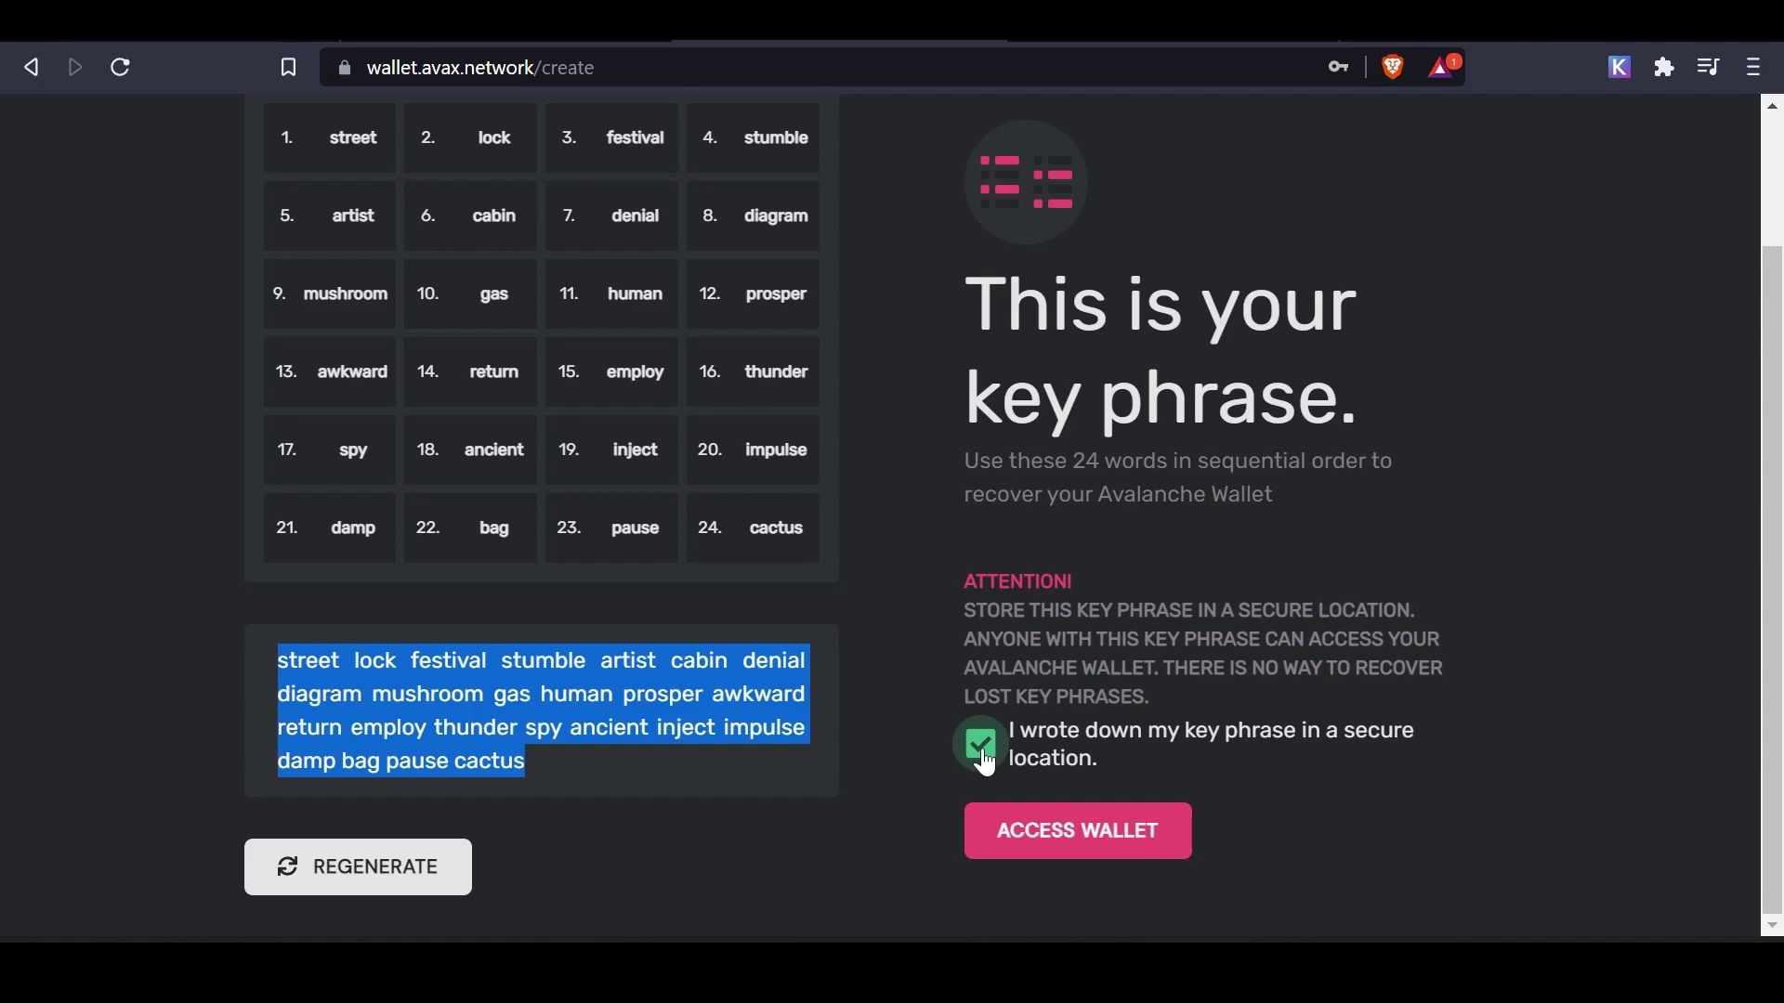
left_click(1001, 841)
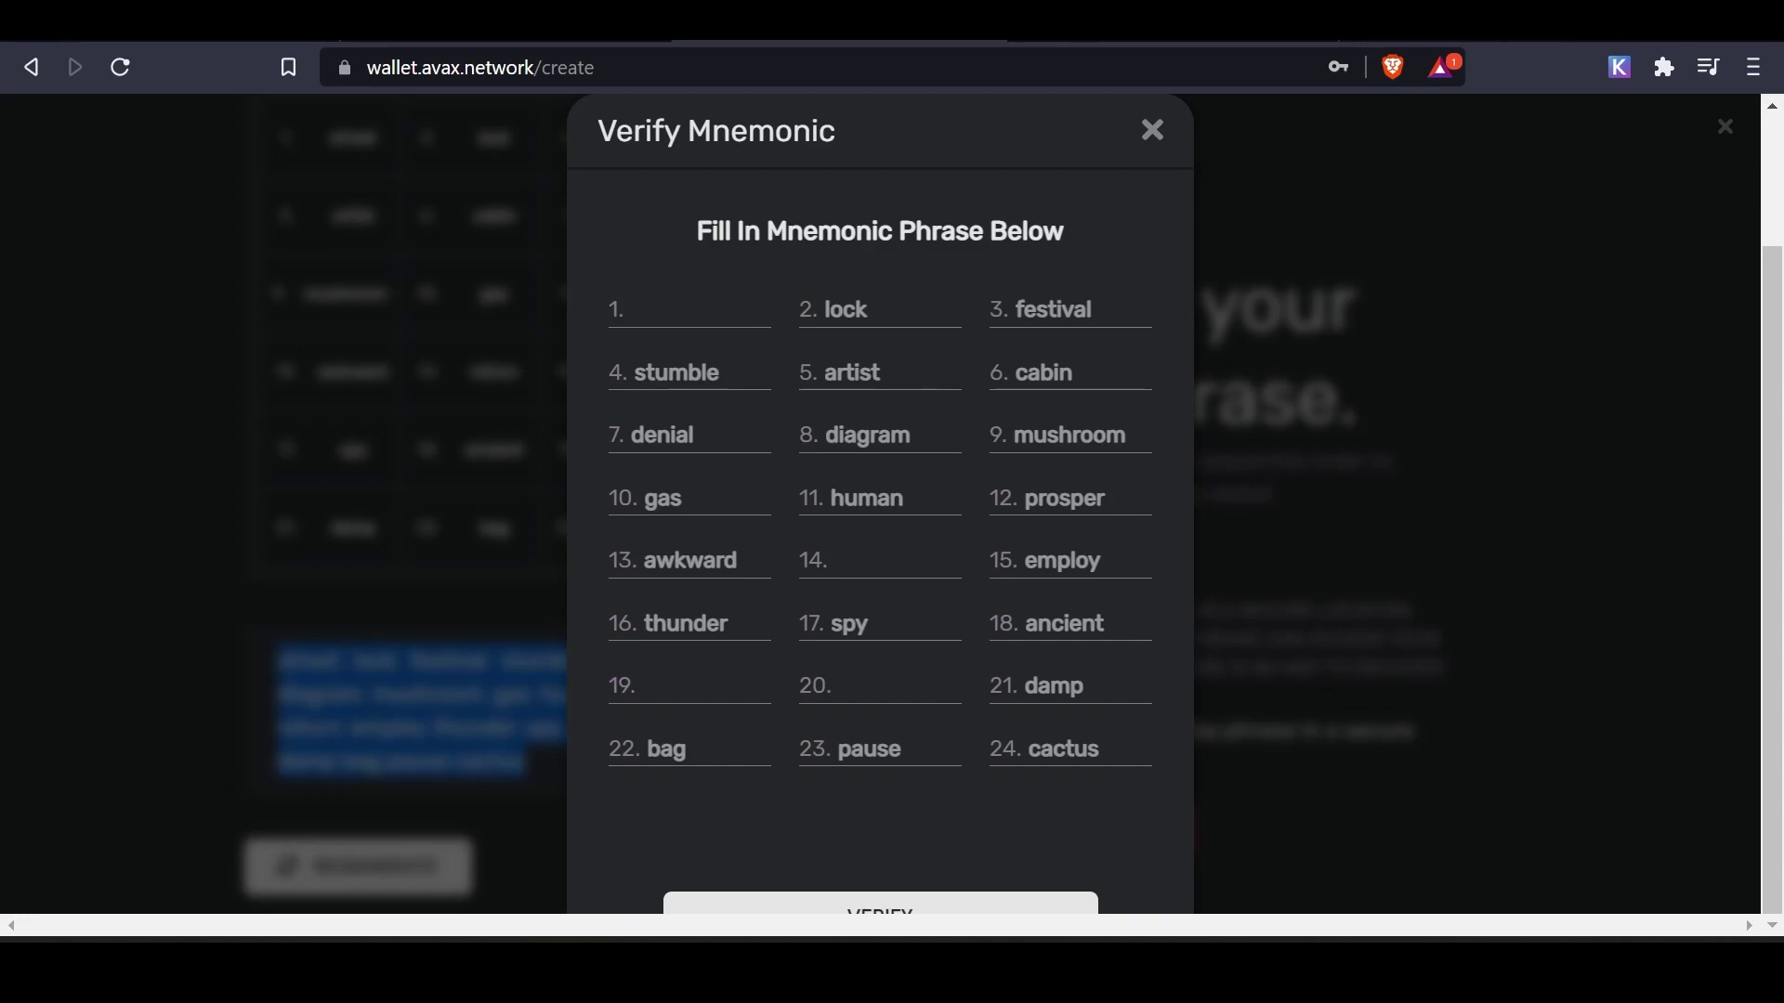
Move the saved avax note aside and enter missing word 1 of the key phrase
left_click(1342, 974)
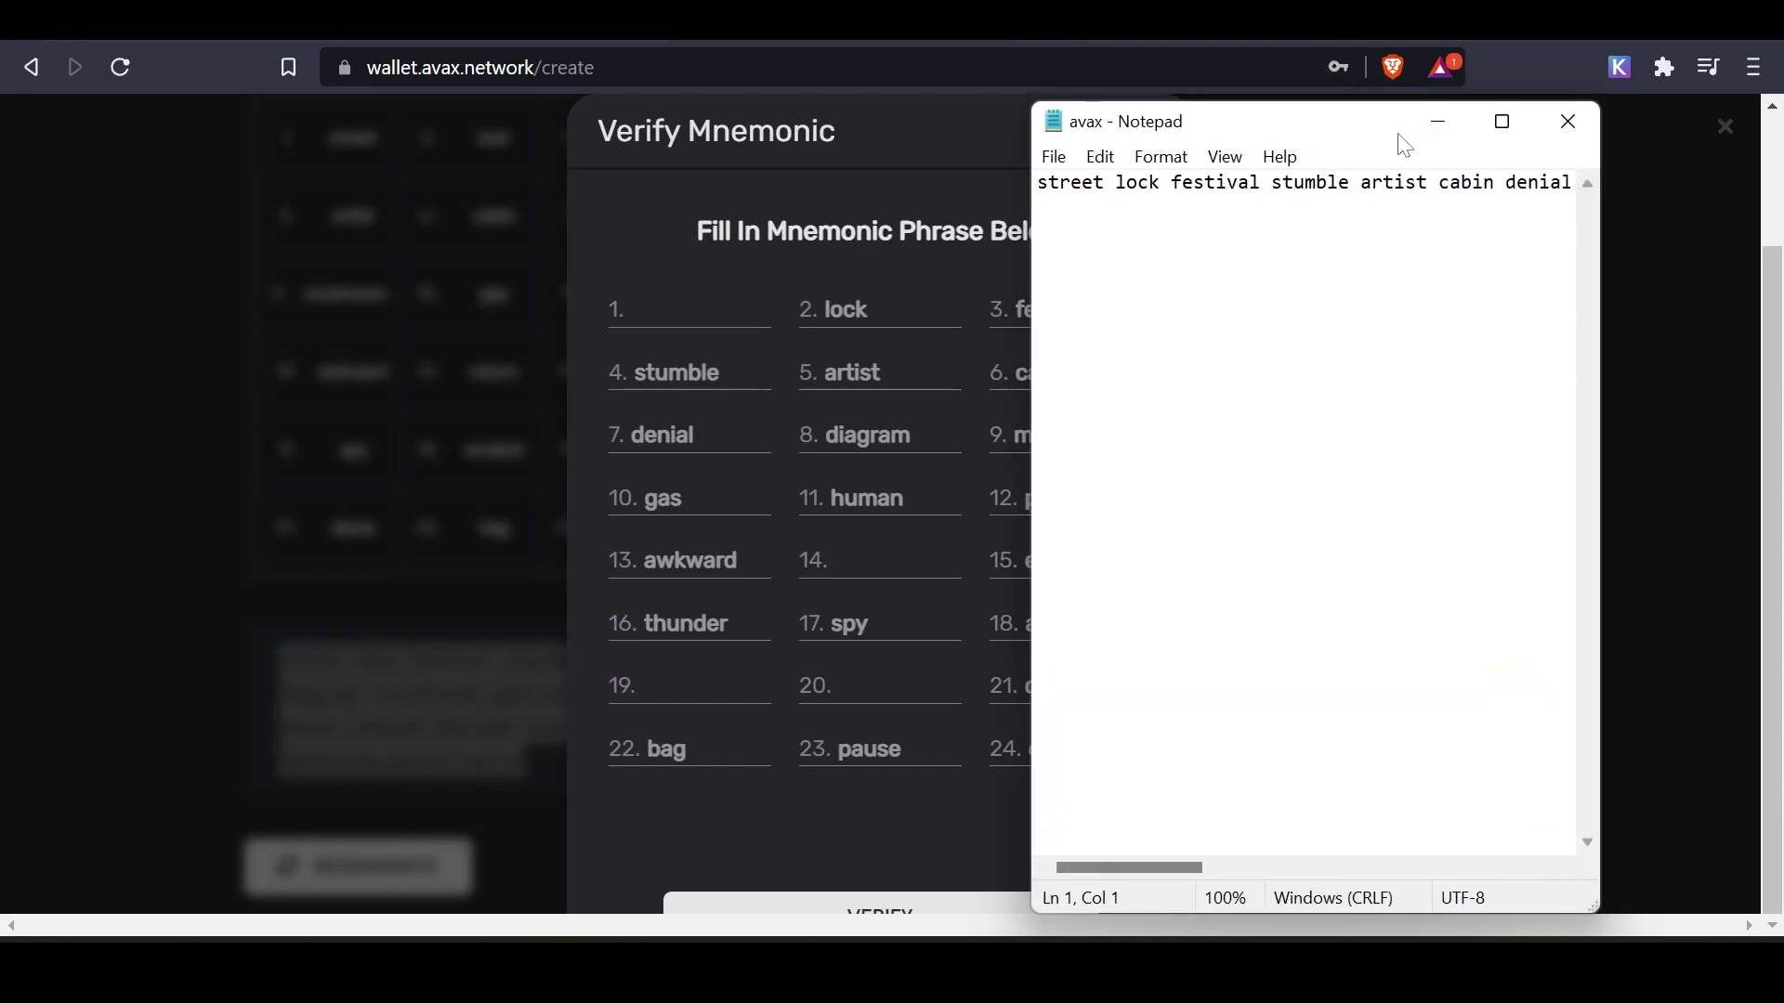
left_click_drag(1377, 131, 1533, 125)
left_click(665, 318)
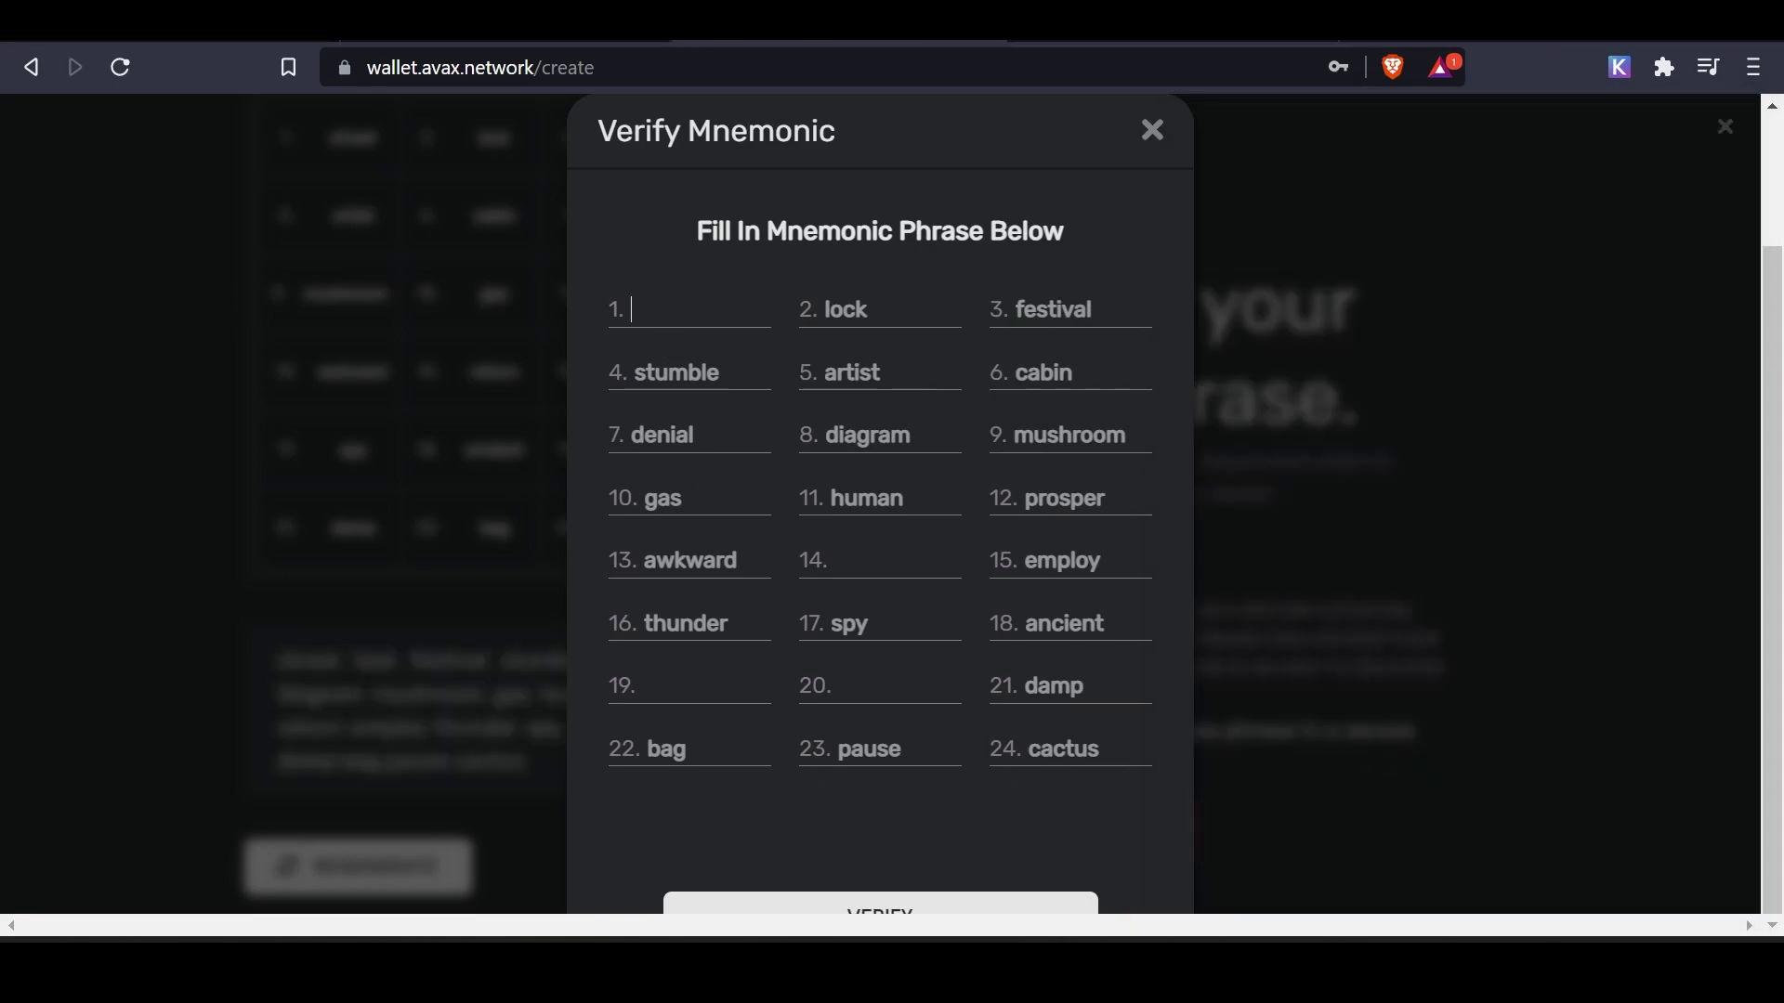
Enter missing words 14, 19 and 20 from the note and submit the phrase for verification
key("alt+Tab")
key("alt+Tab")
left_click(878, 562)
left_click(688, 687)
type("inject")
left_click(878, 687)
type("impulse")
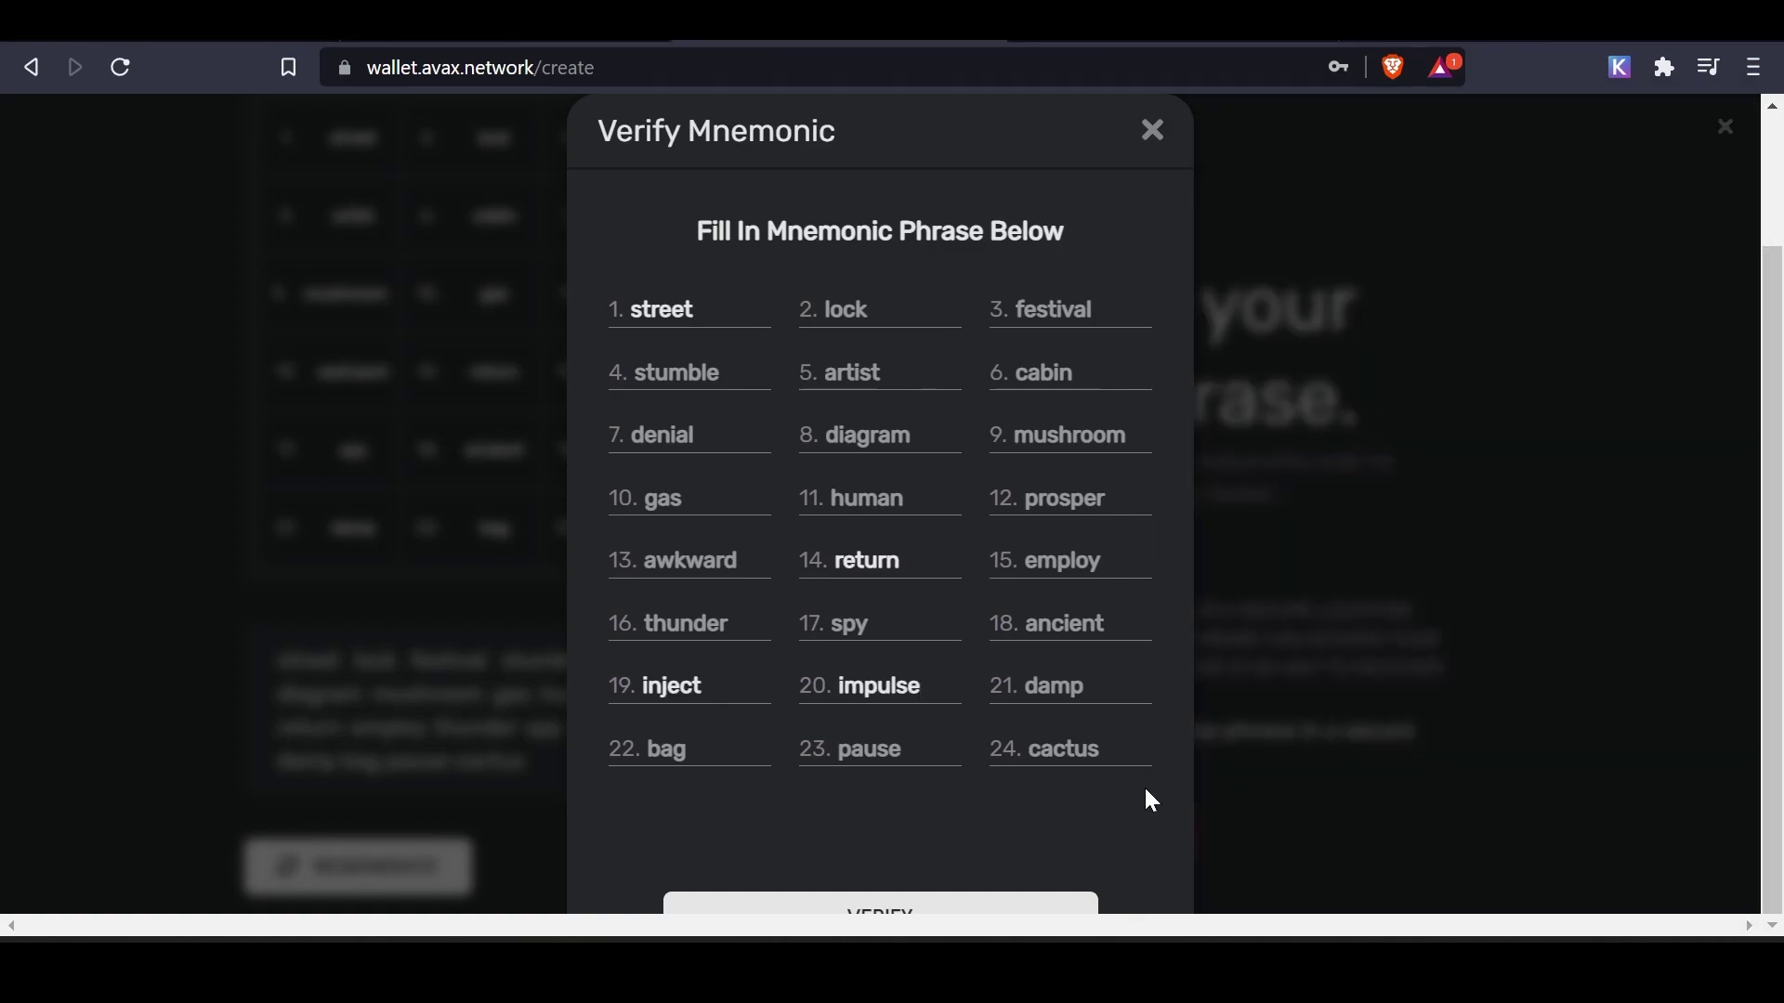
left_click(948, 910)
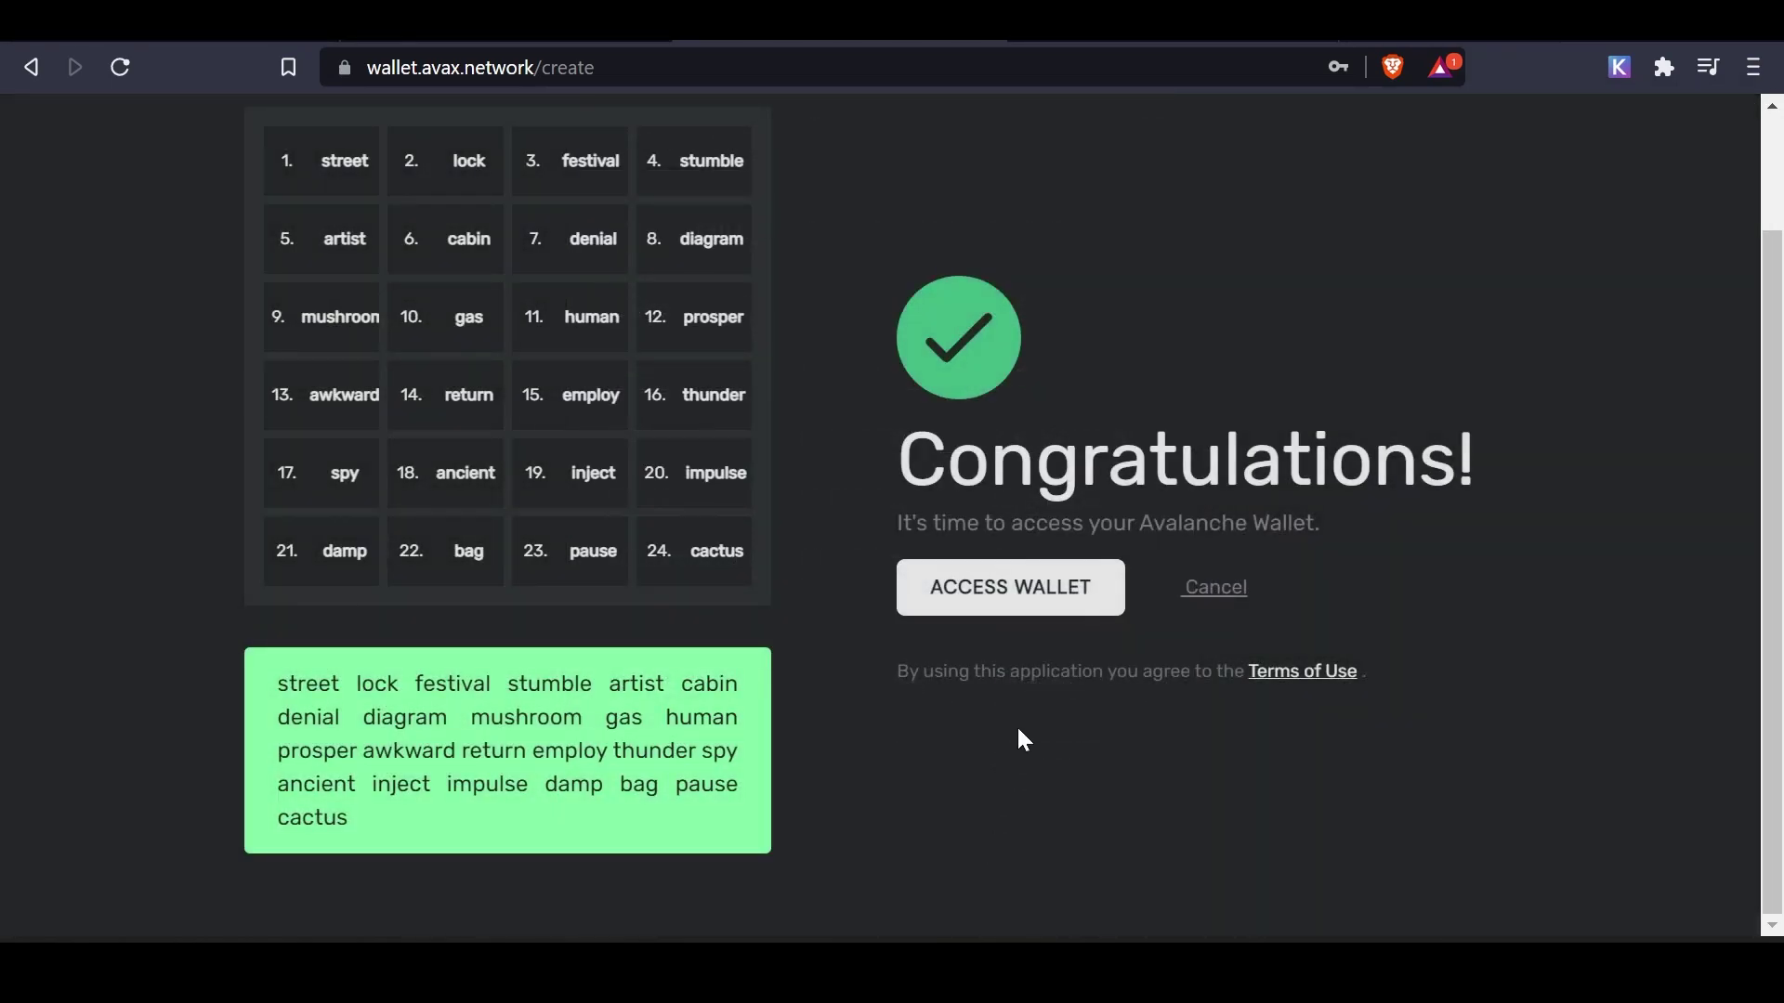
Open the new 0 AVAX wallet and view its X, P and C-chain addresses
left_click(1015, 591)
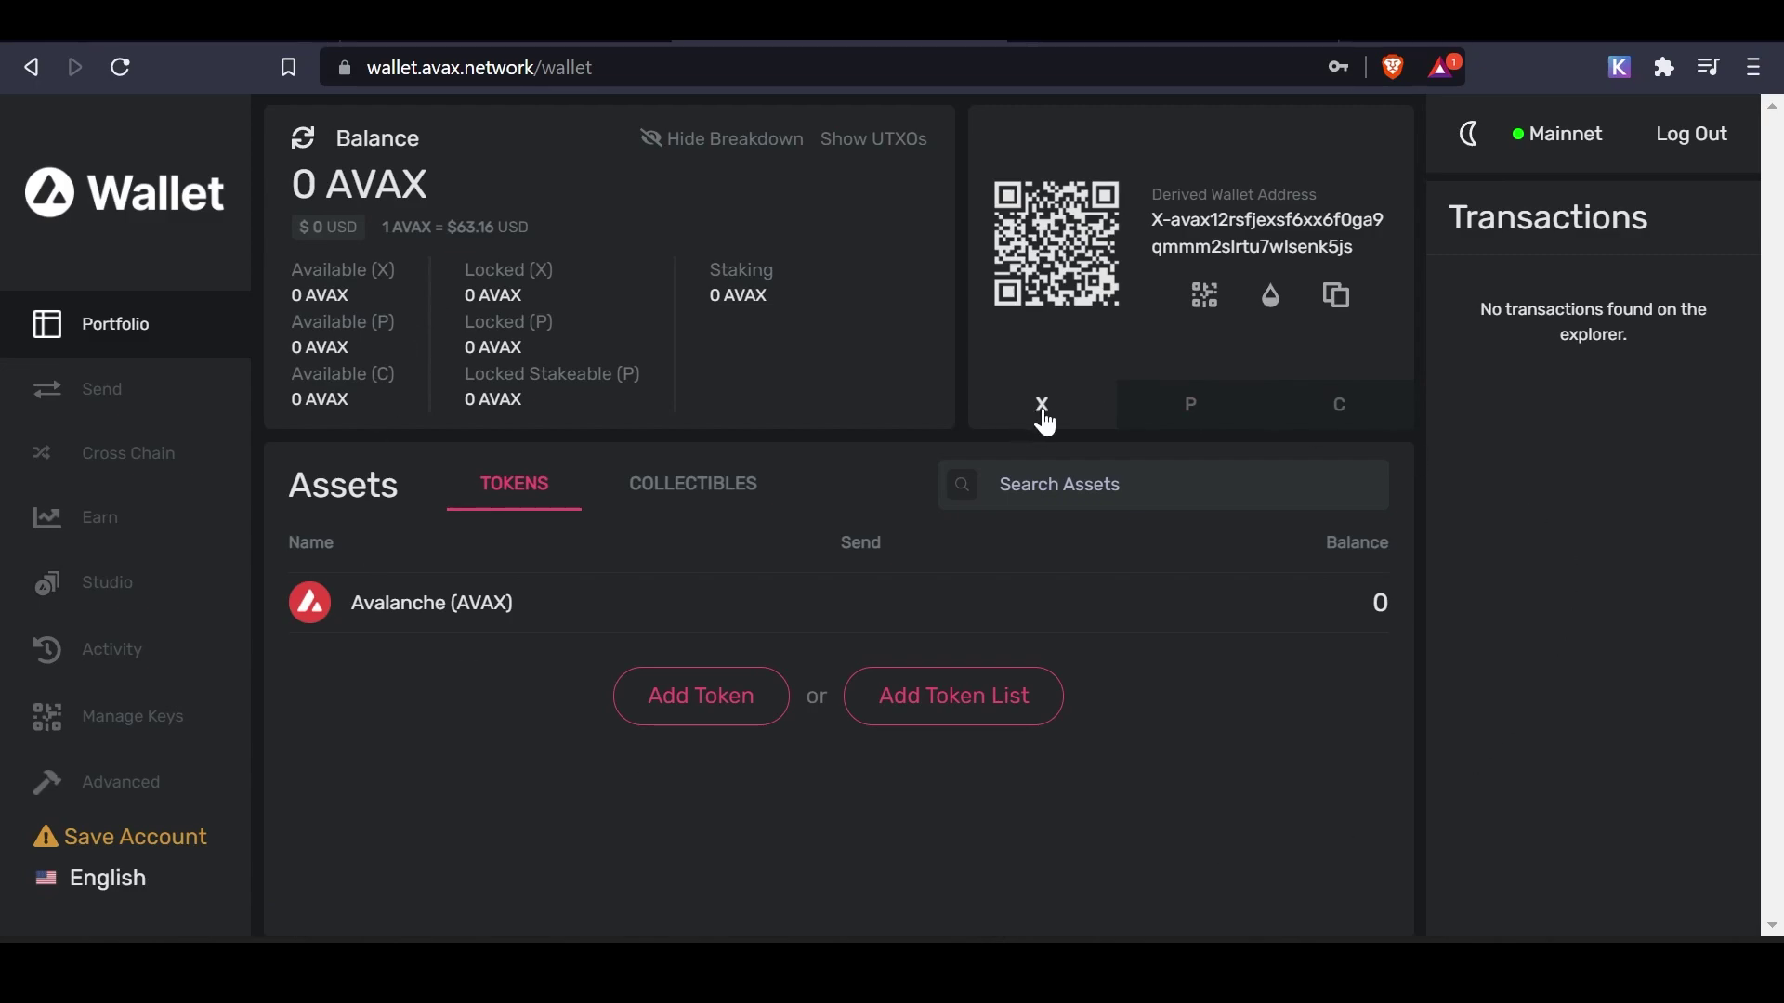
left_click(1204, 415)
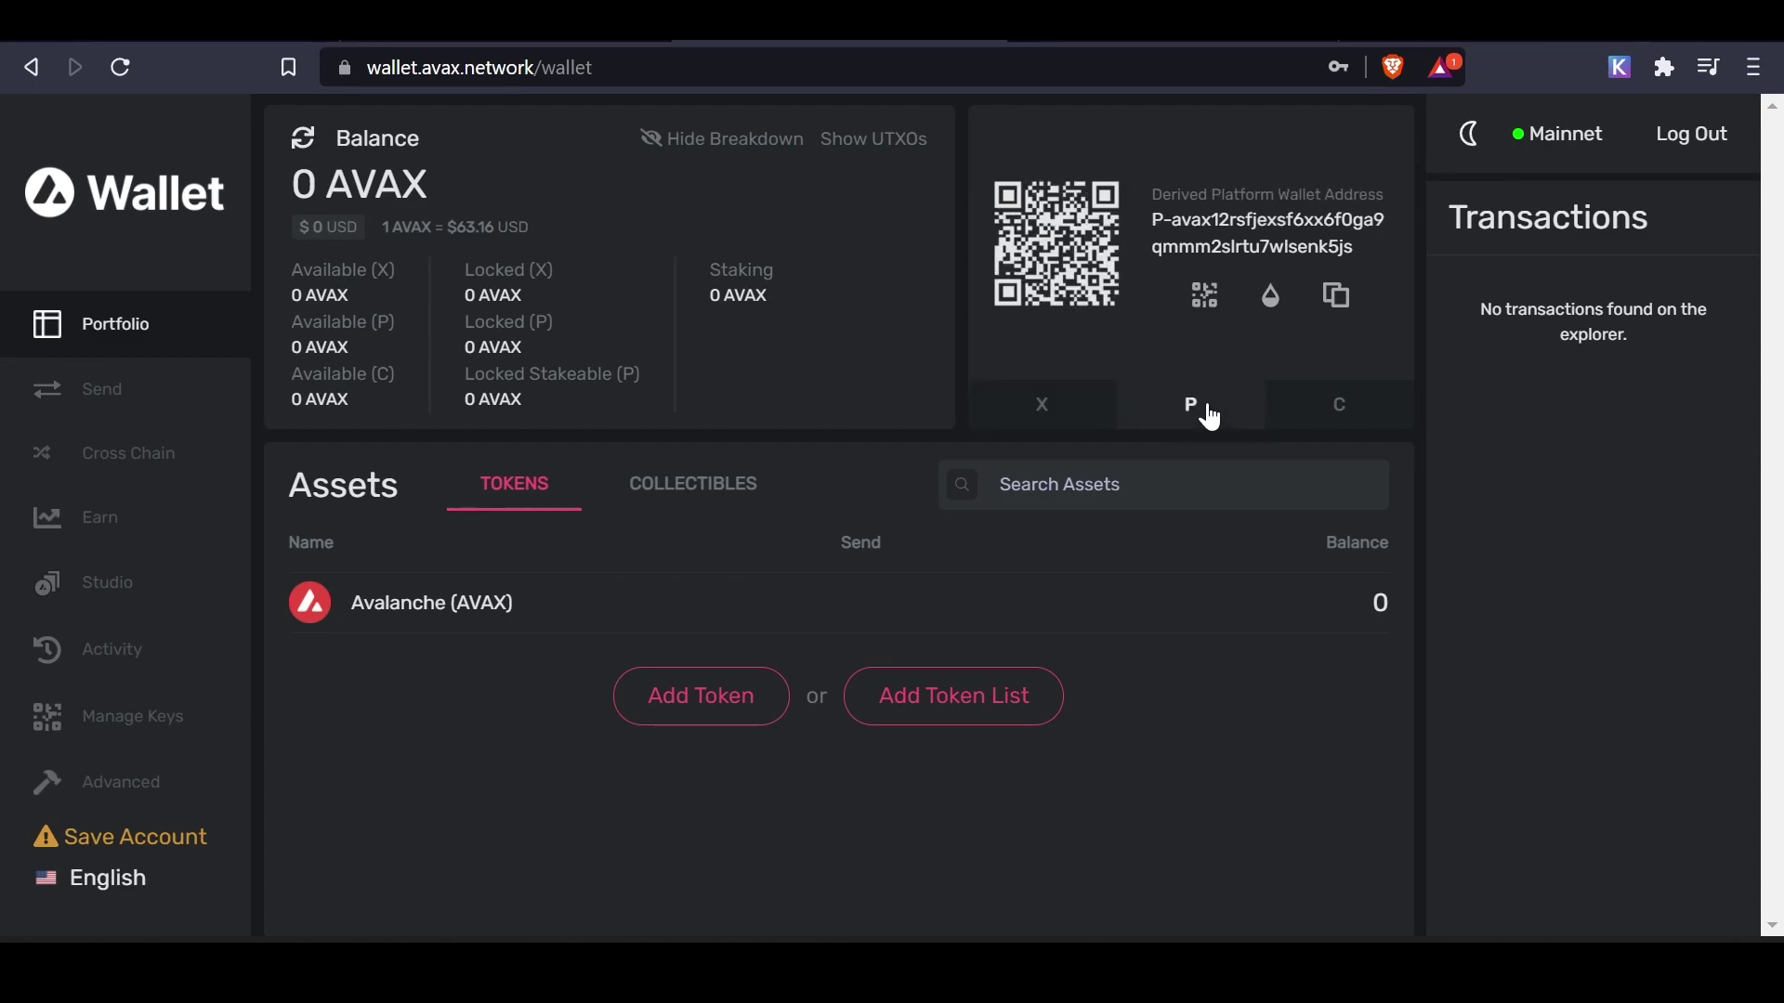
left_click(1335, 418)
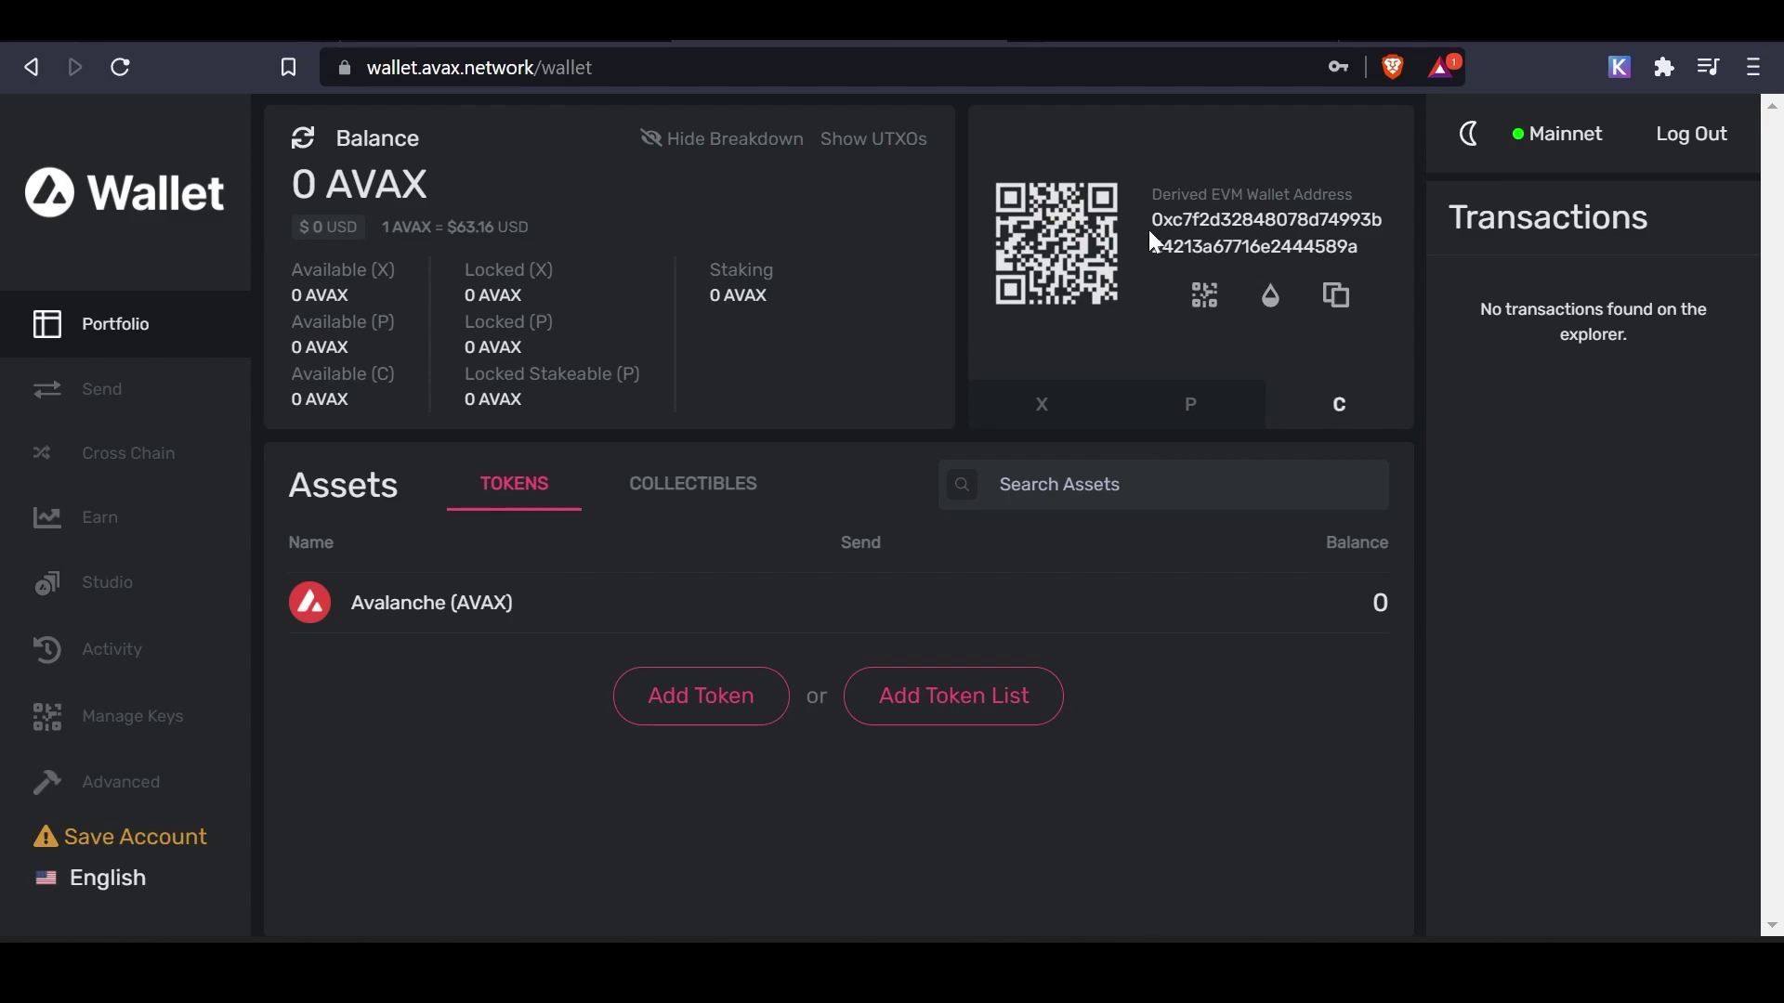
left_click(1187, 409)
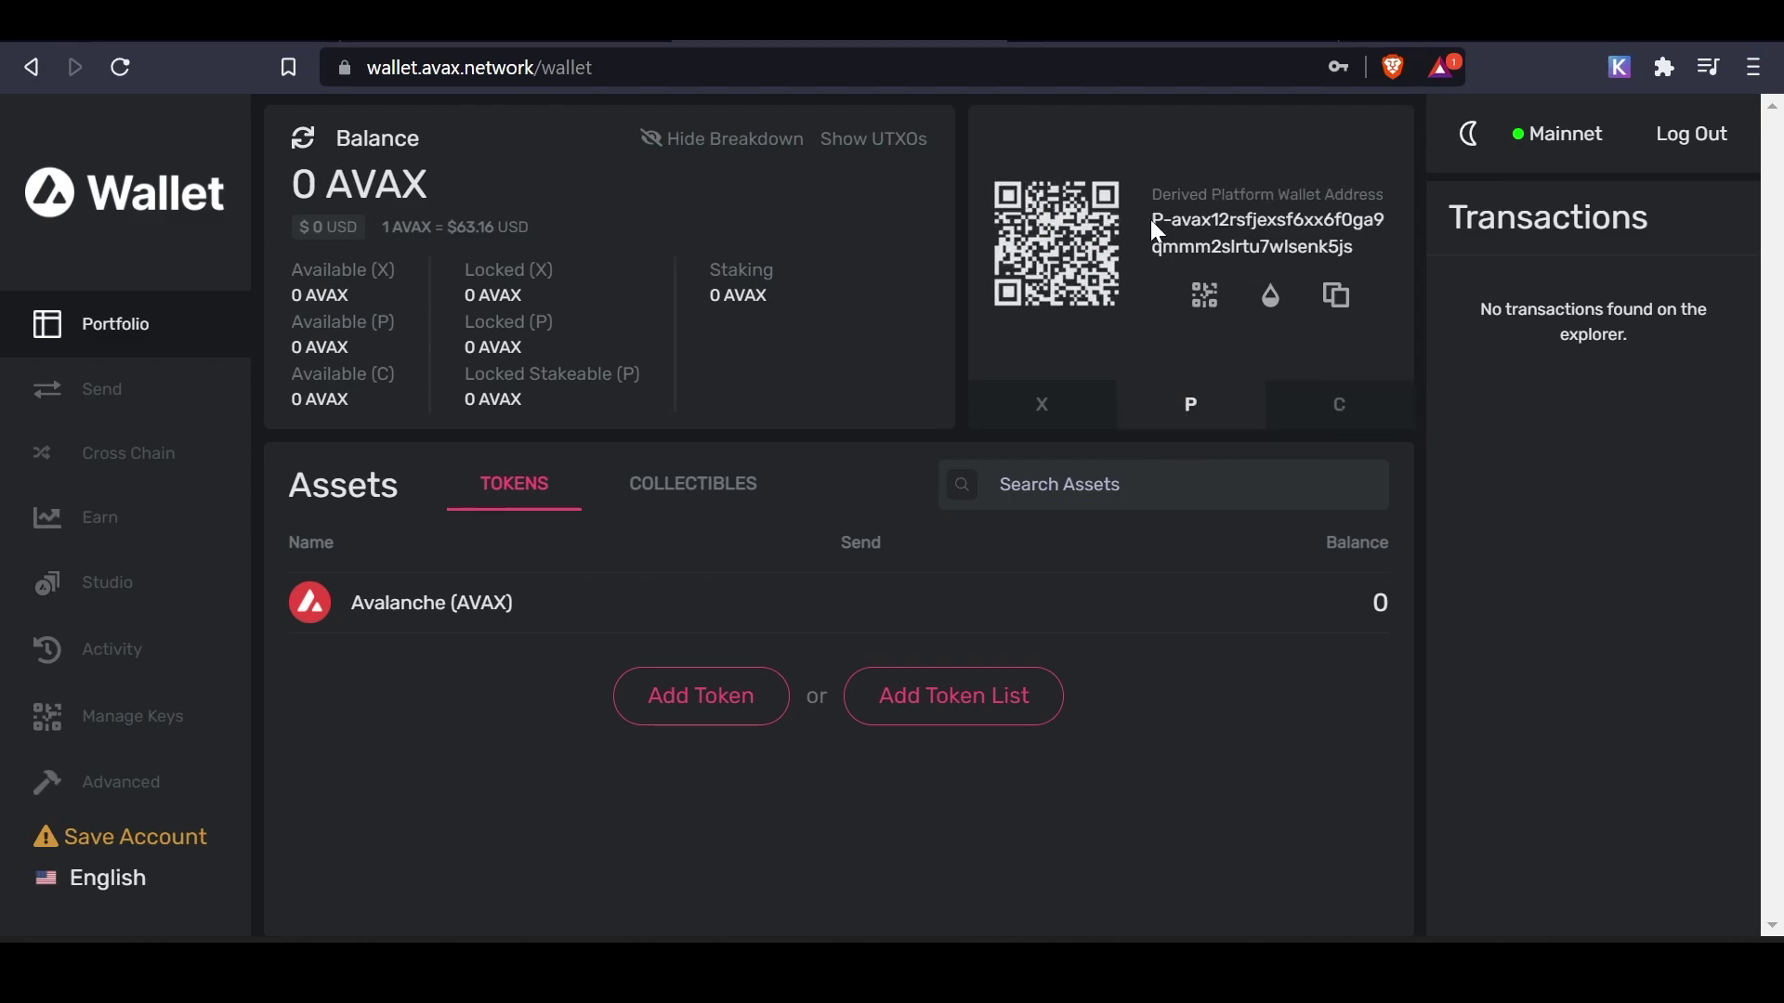
left_click(1042, 417)
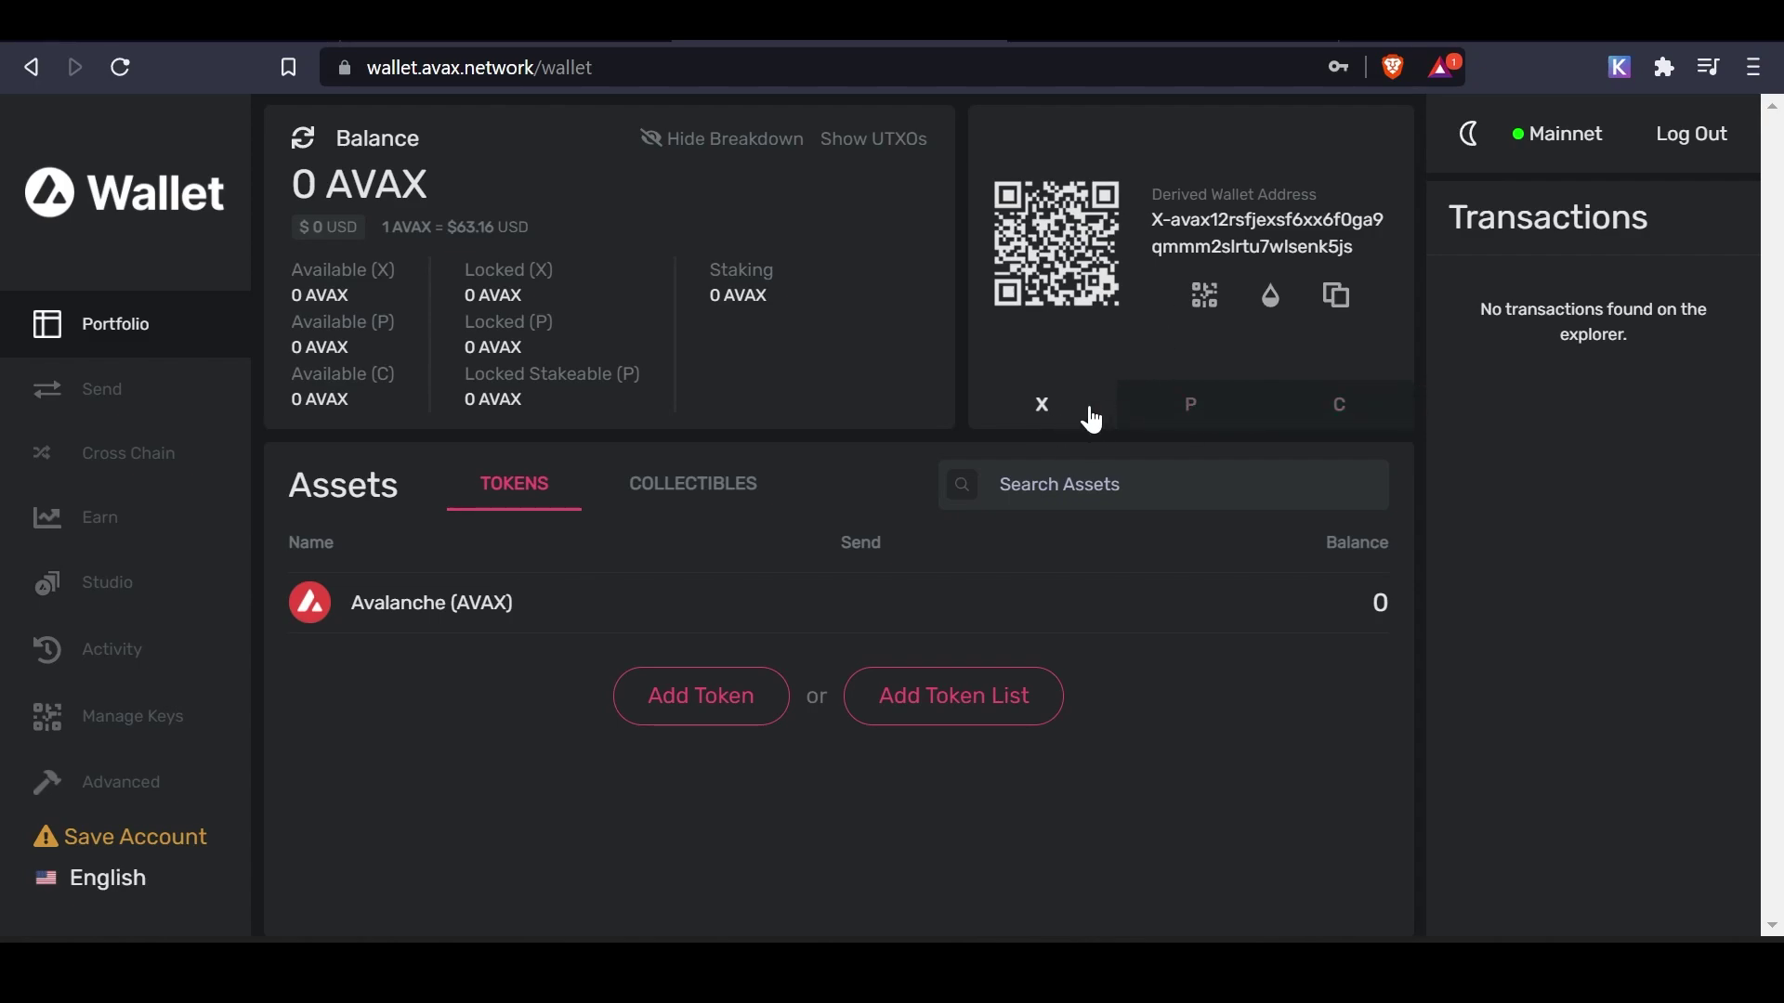
left_click_drag(1147, 214, 1224, 223)
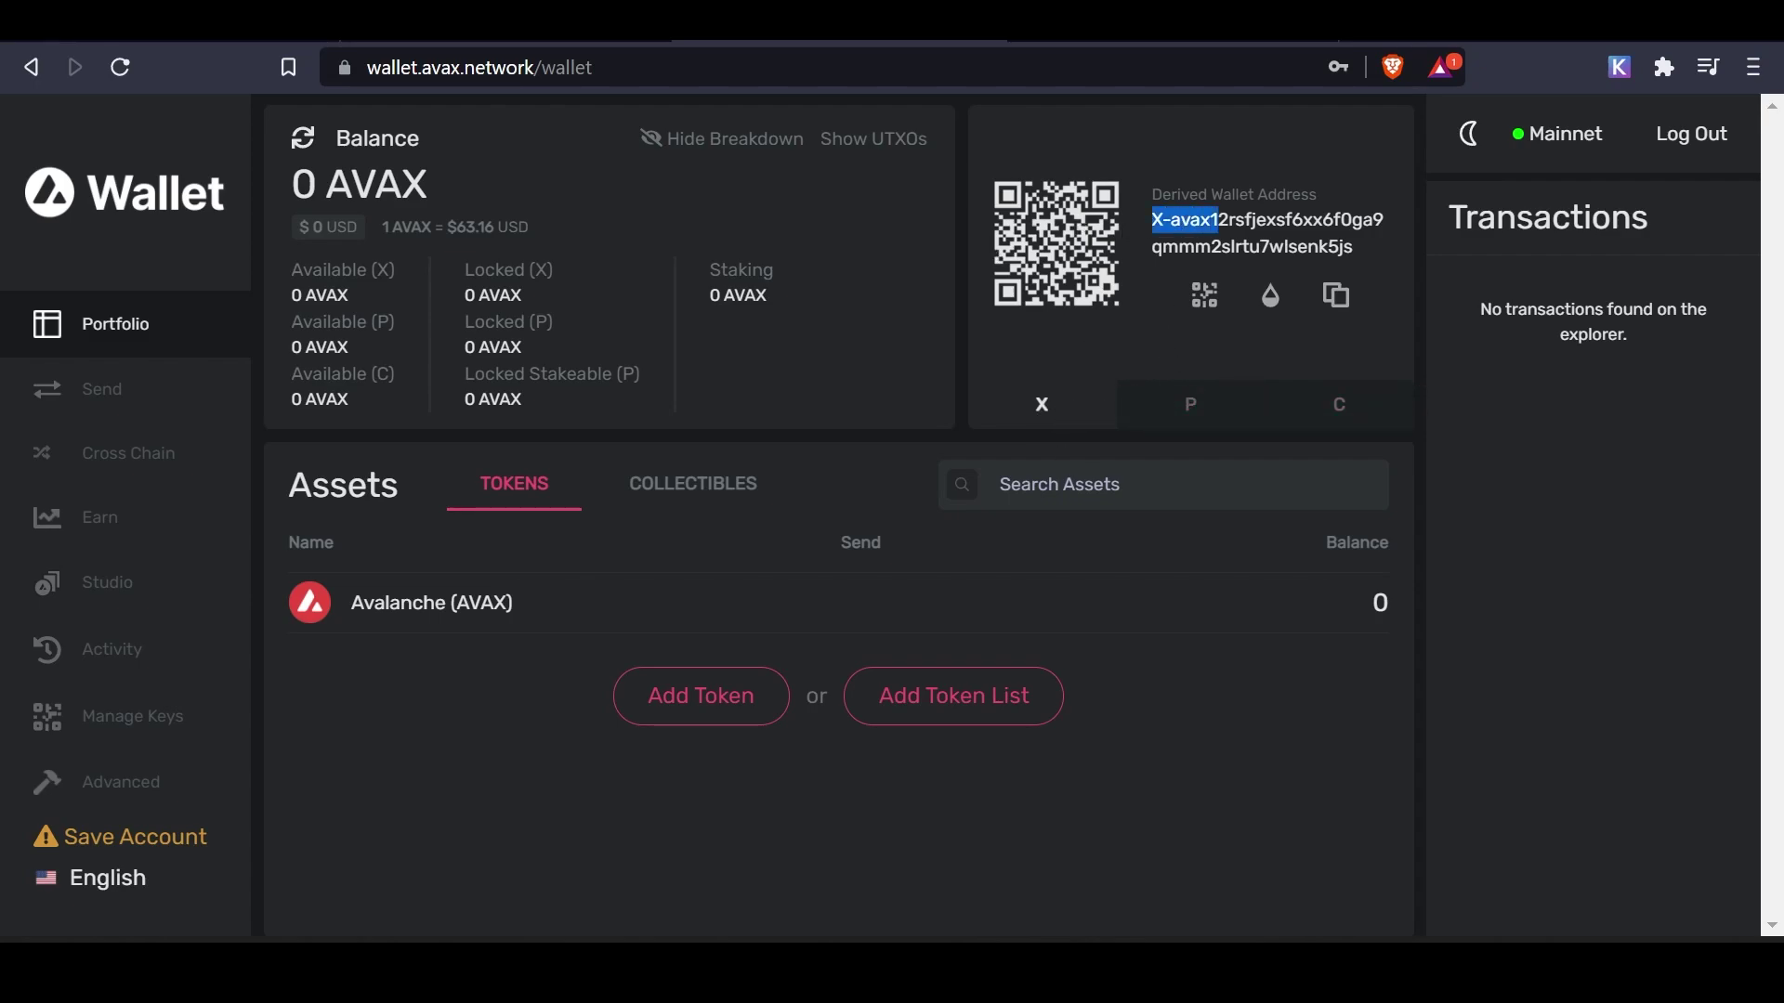
left_click(1145, 418)
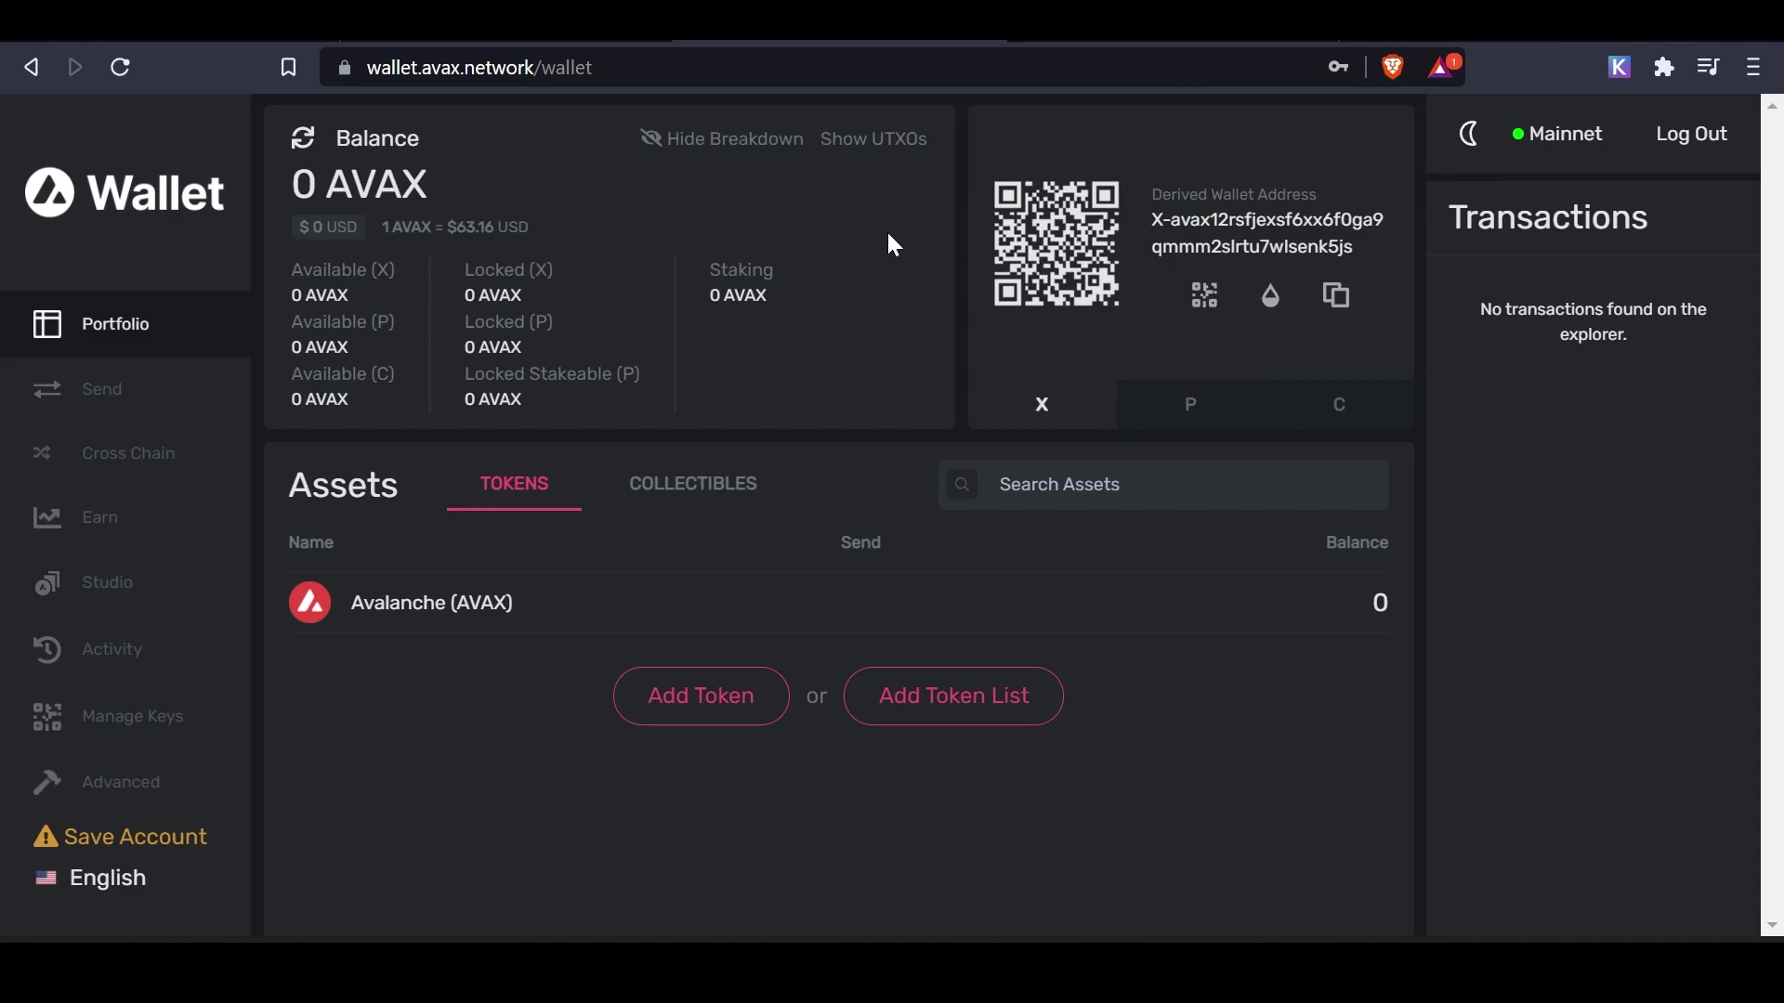
Log out and sign back in with the saved account holding 1.35 AVAX
left_click(1656, 131)
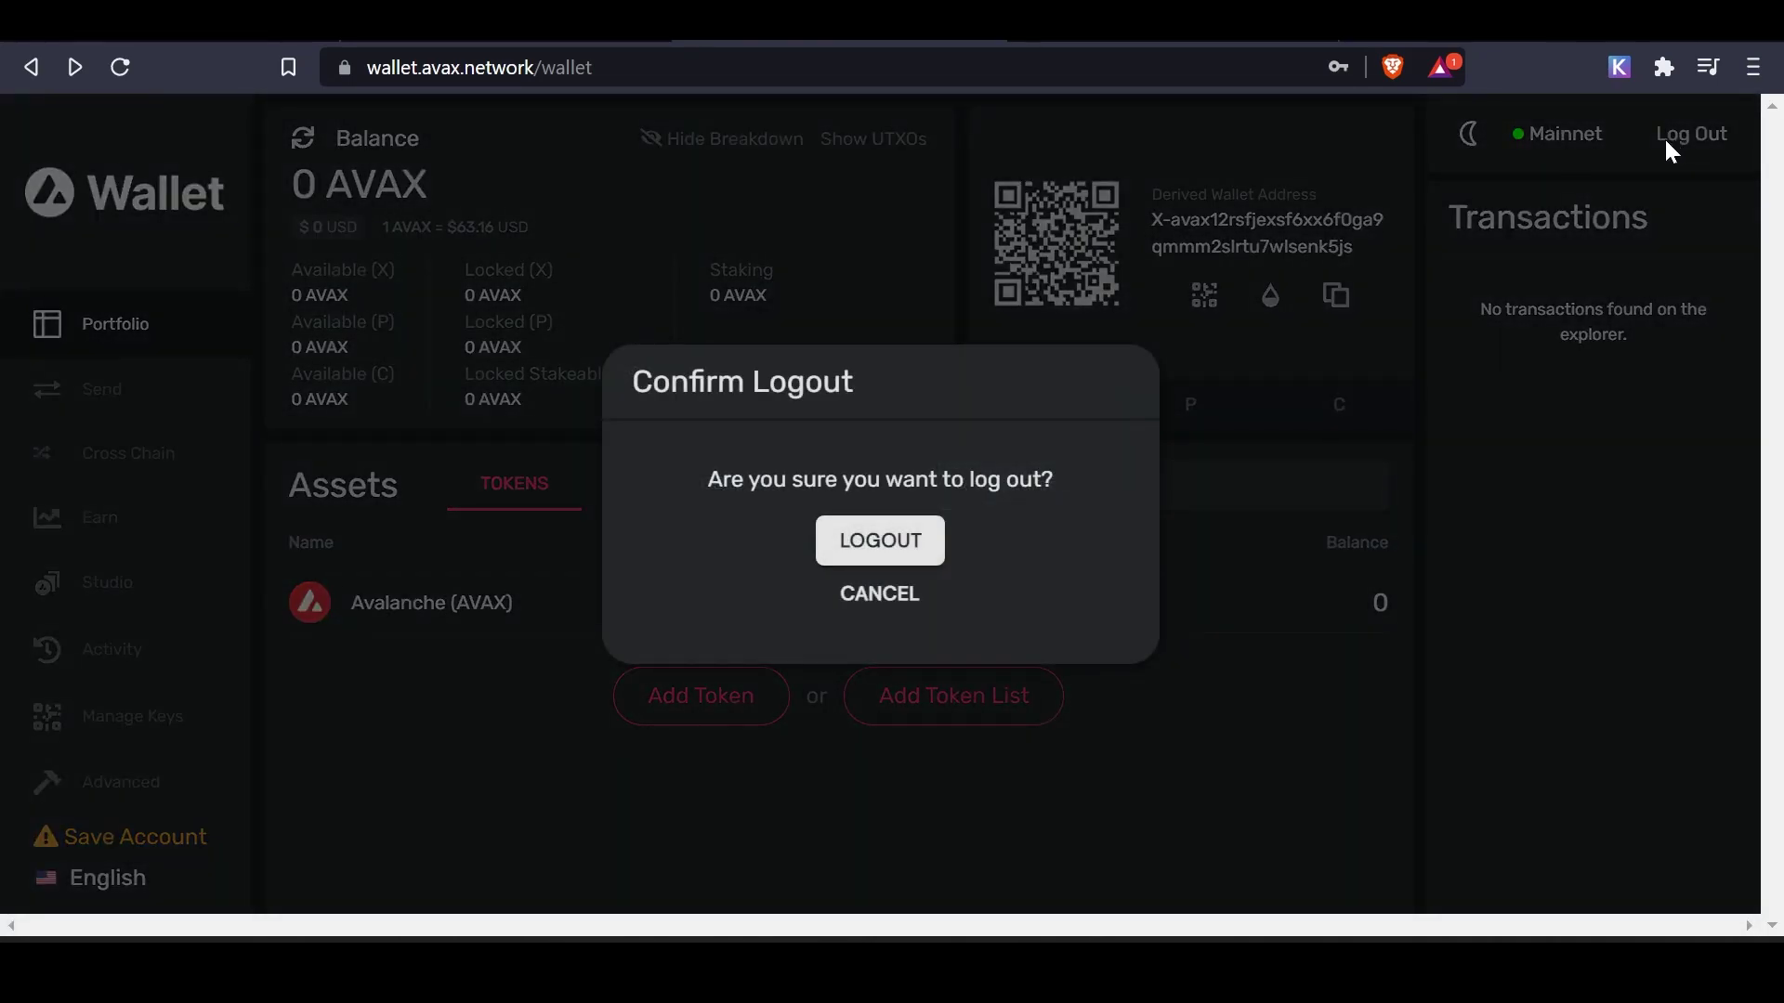
left_click(880, 541)
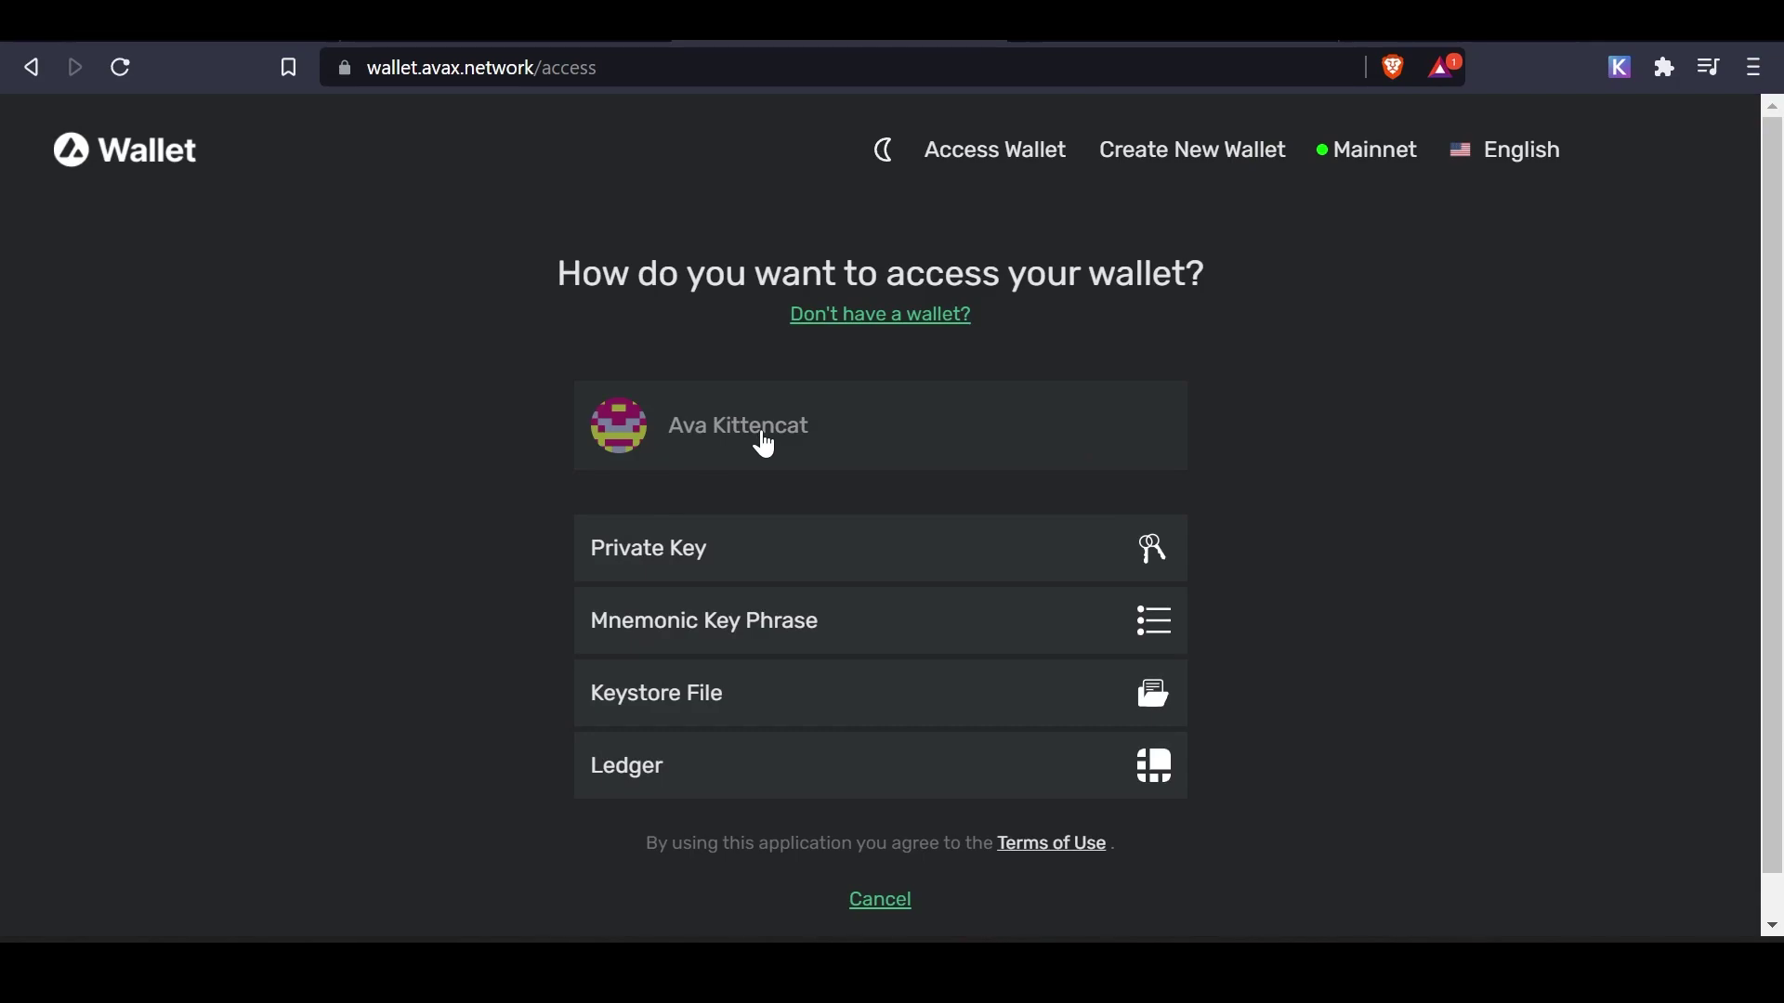
left_click(760, 438)
key("Return")
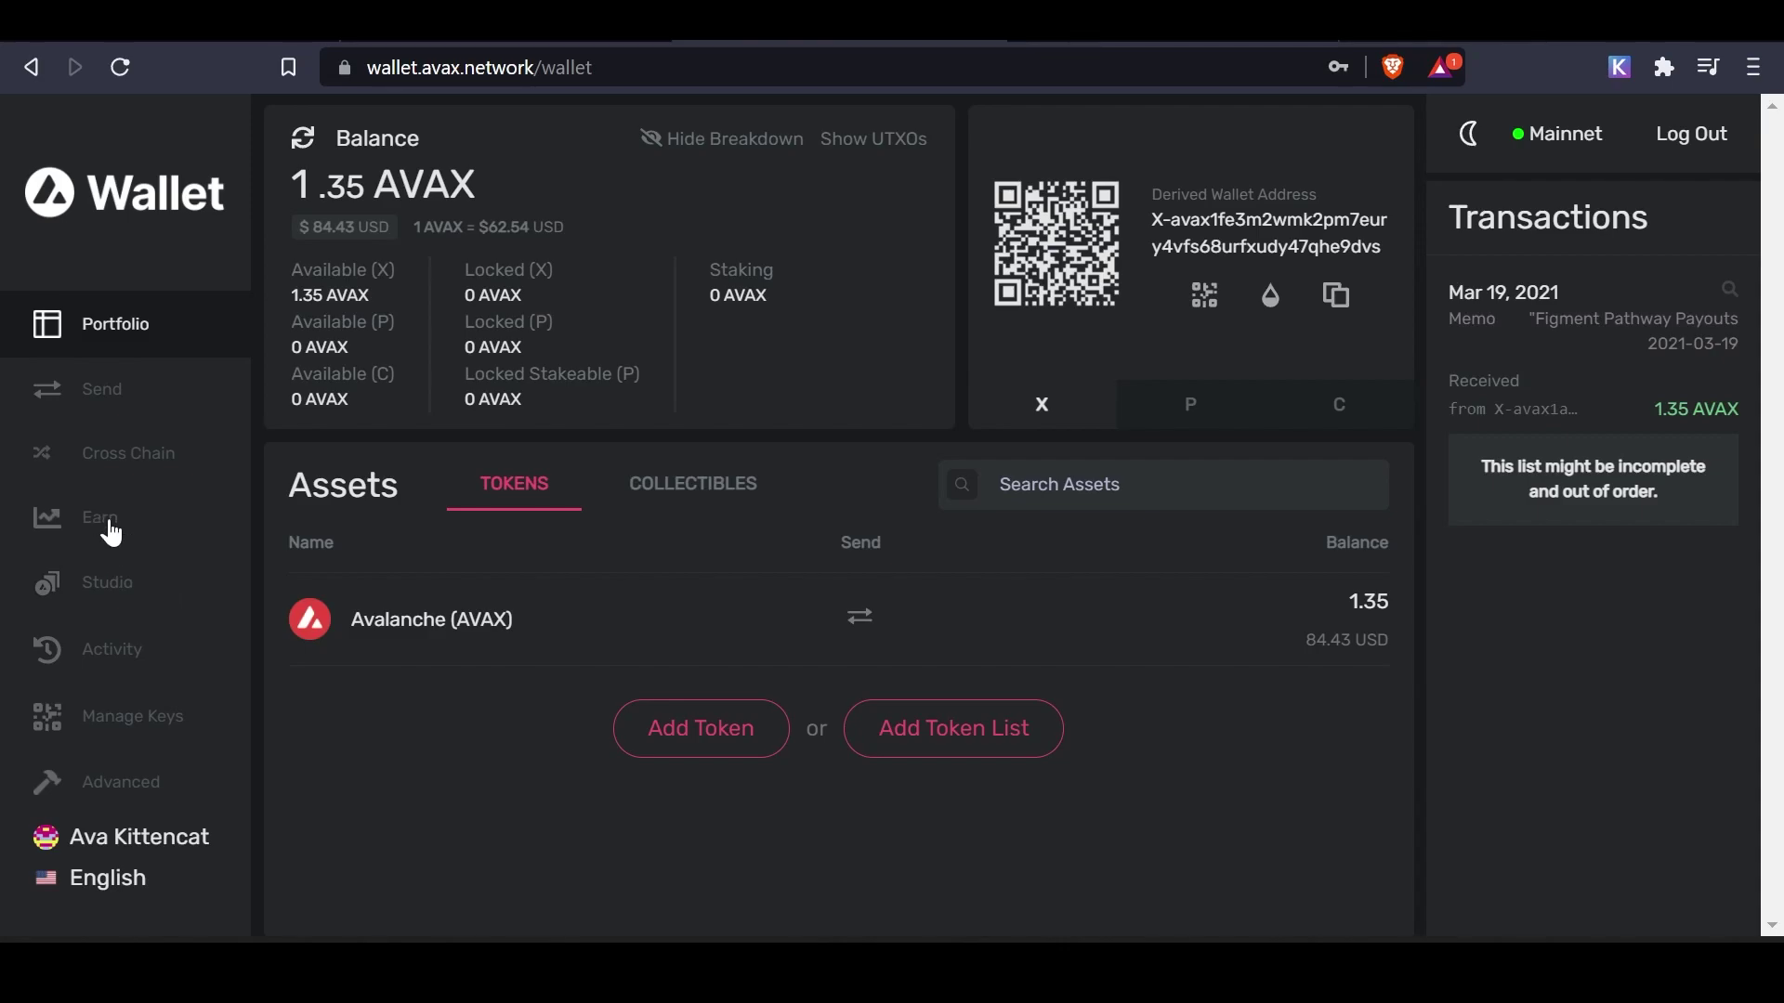
left_click(80, 518)
scroll(967, 563, "down", 5)
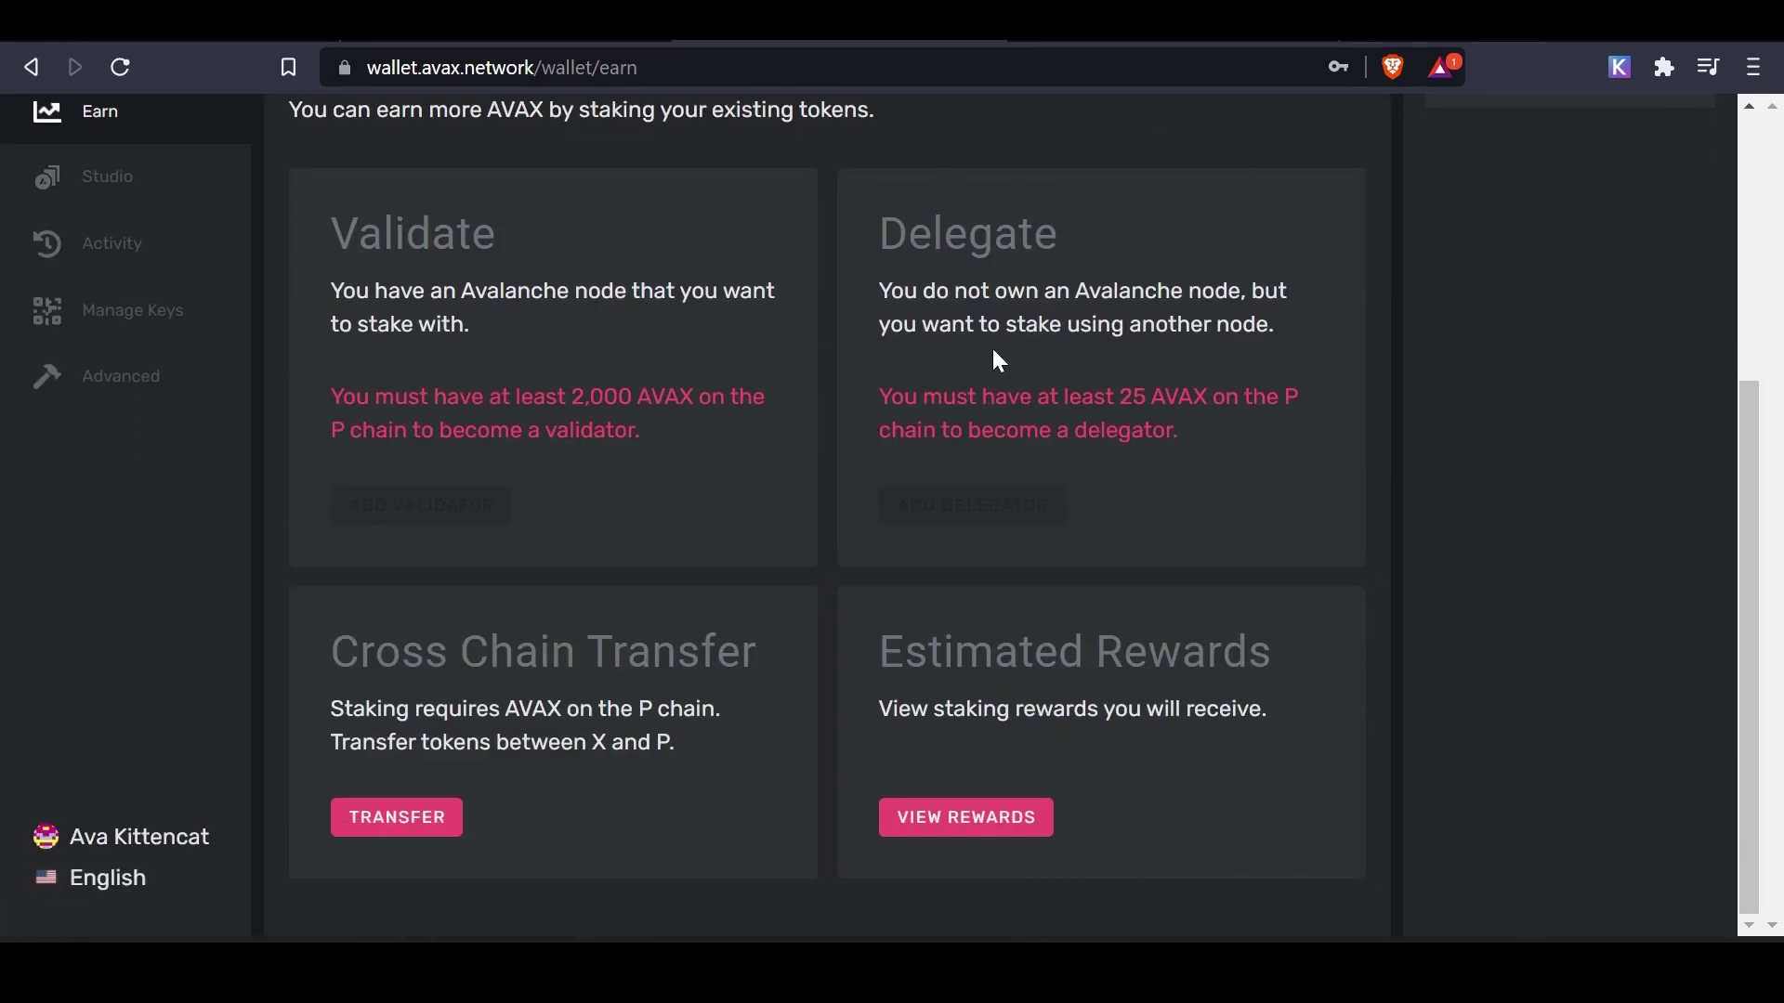
left_click_drag(1120, 398, 1266, 518)
left_click(1278, 378)
scroll(812, 704, "up", 5)
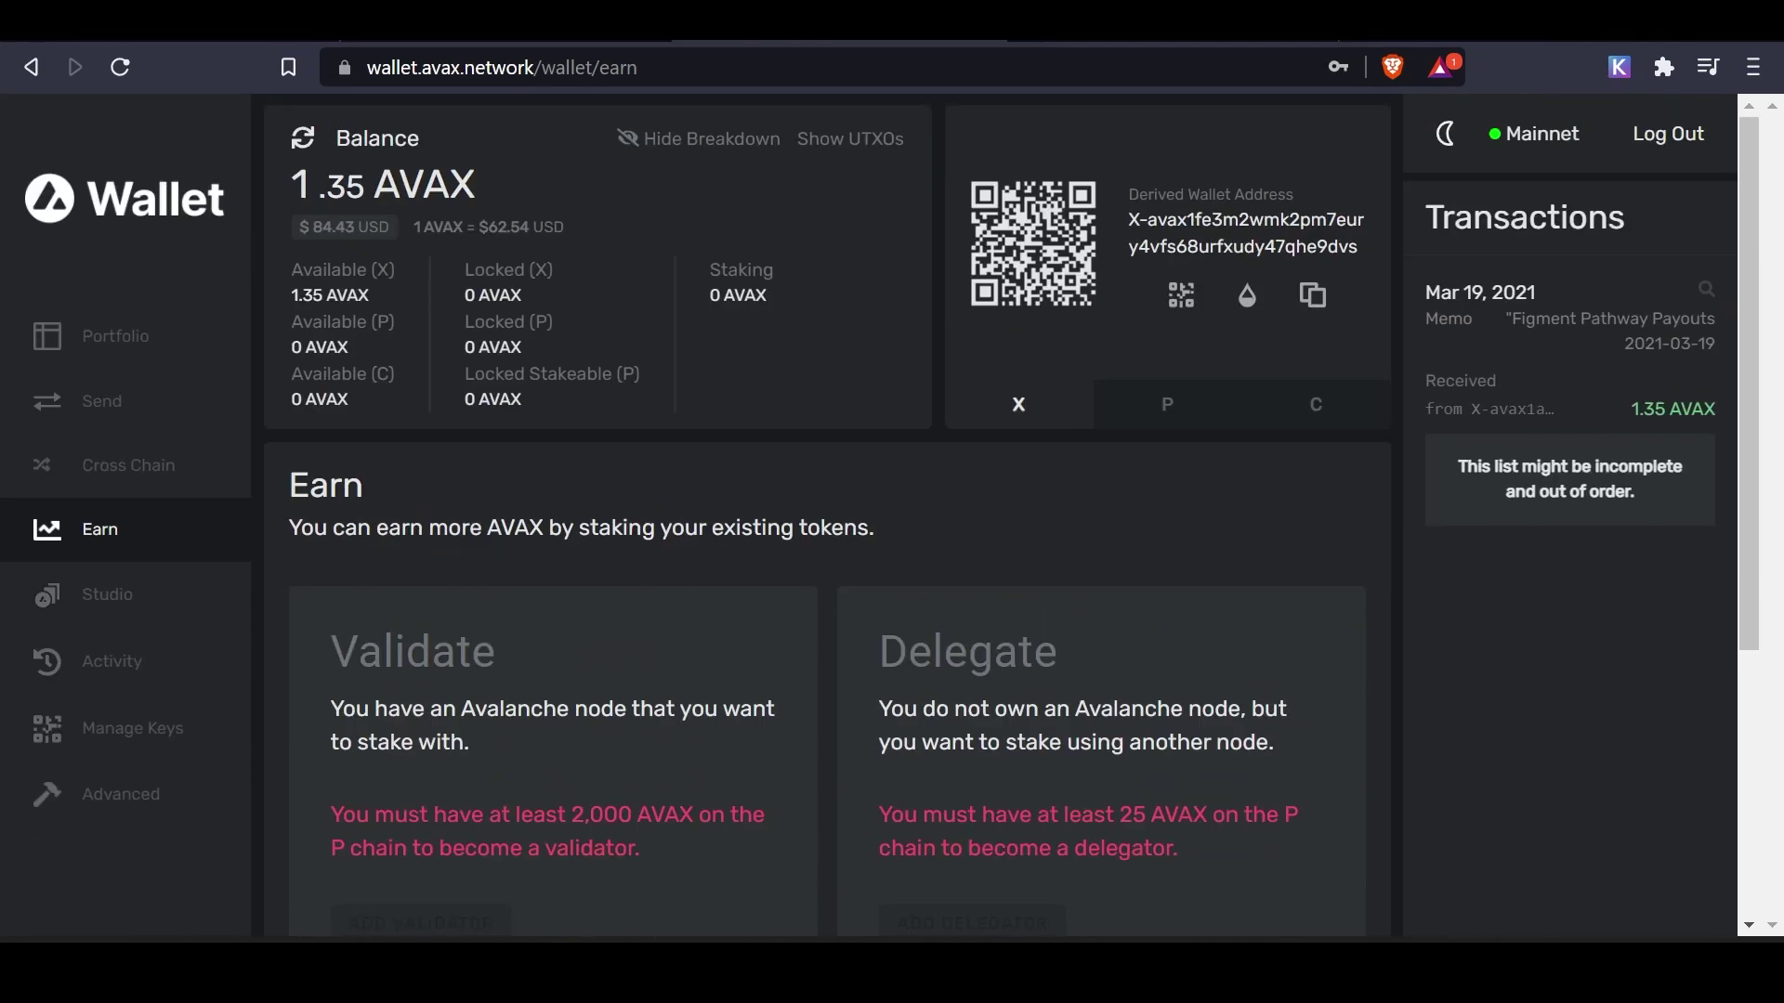
left_click(119, 336)
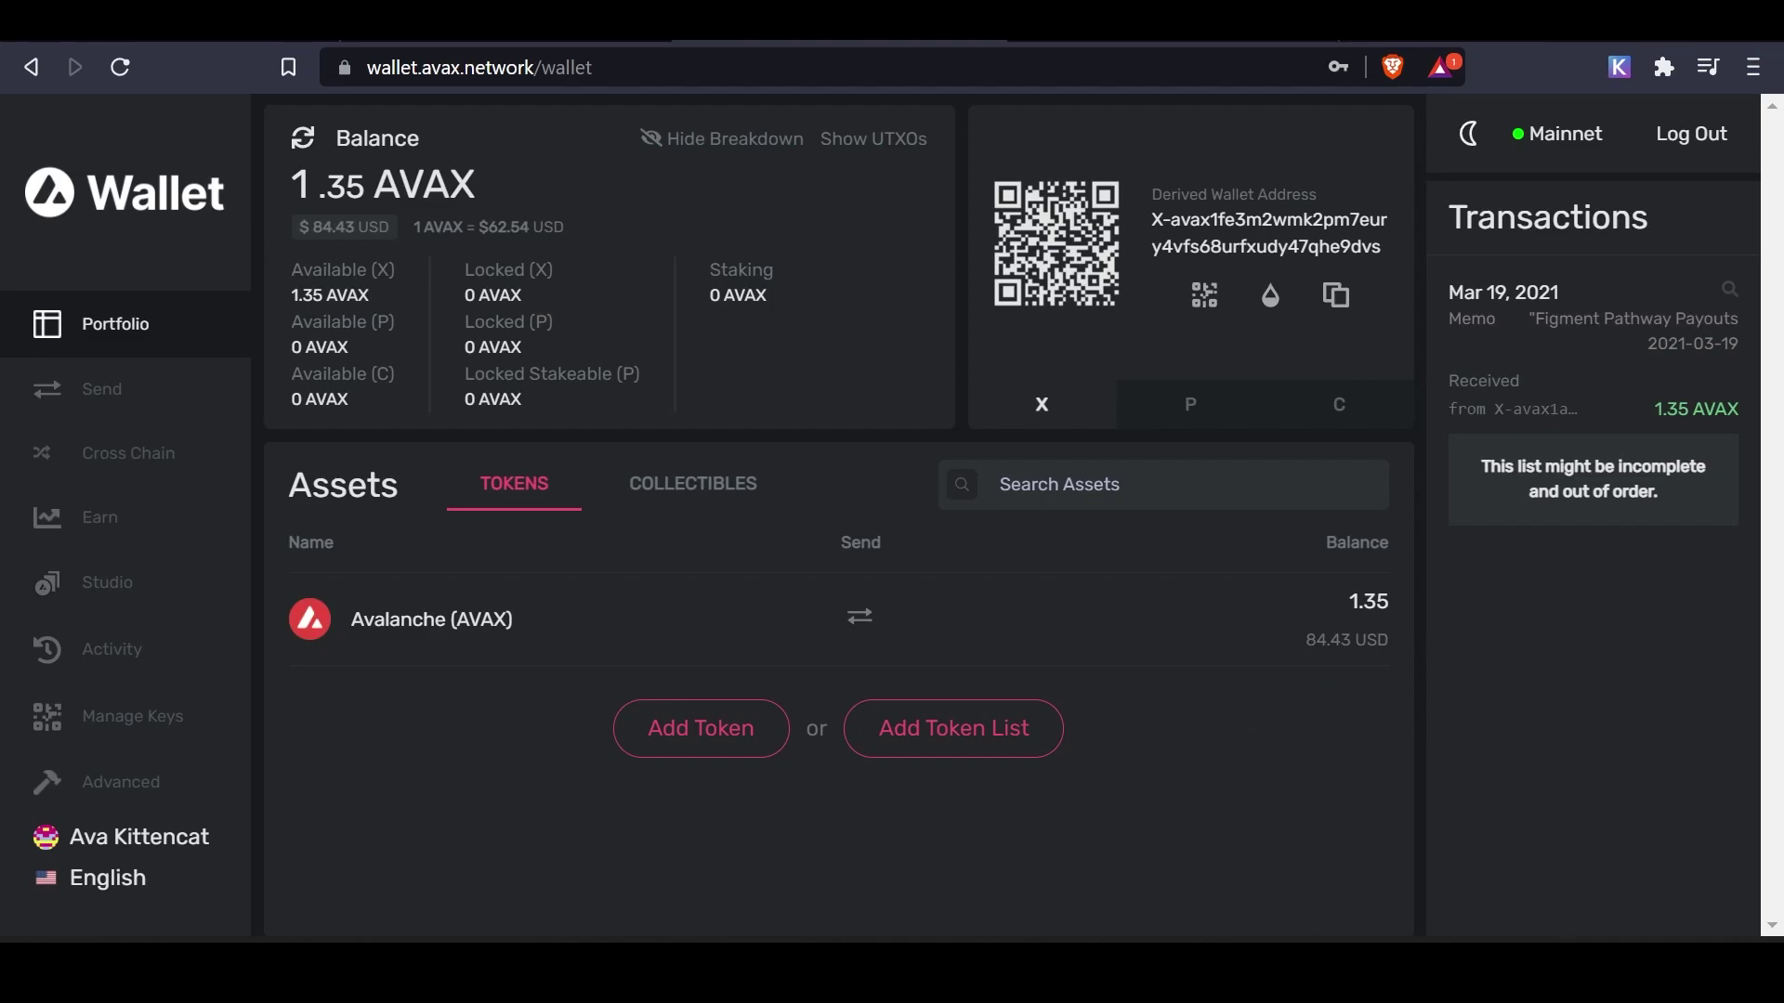
left_click_drag(1394, 602, 1317, 606)
left_click(1274, 605)
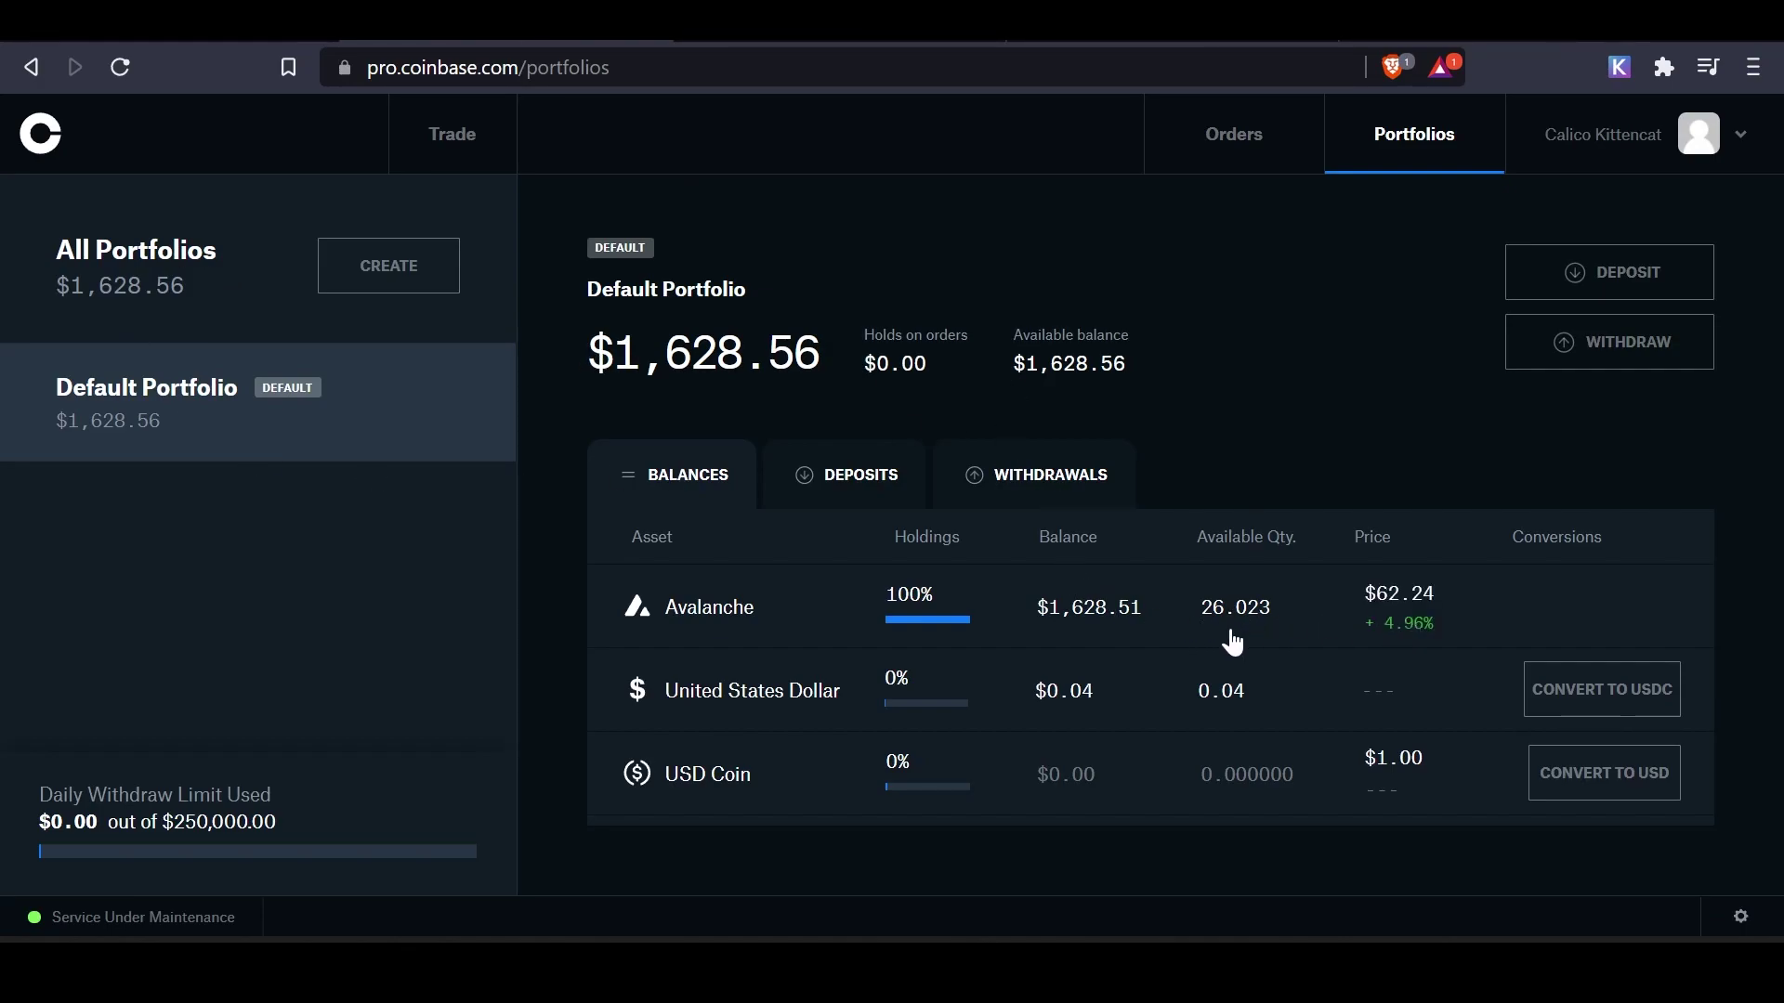
Open the Avalanche holding's activity view showing the 26.023 AVAX match
left_click_drag(1206, 606, 1306, 645)
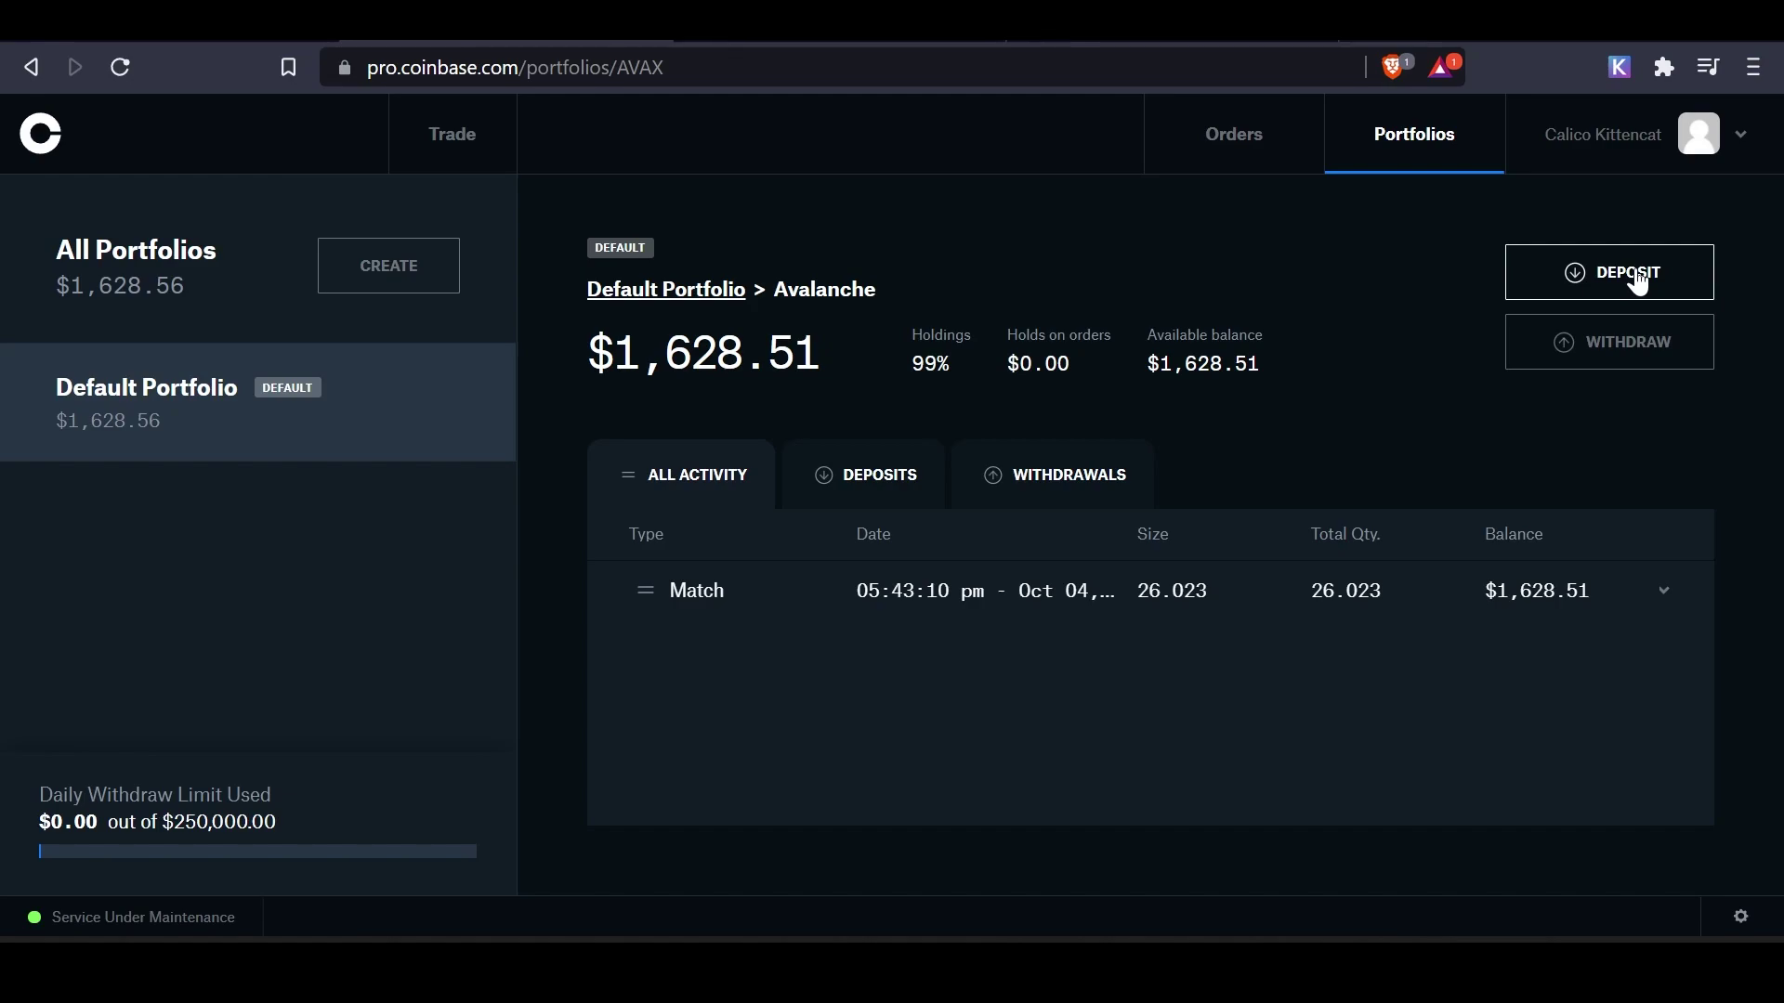
left_click(1641, 276)
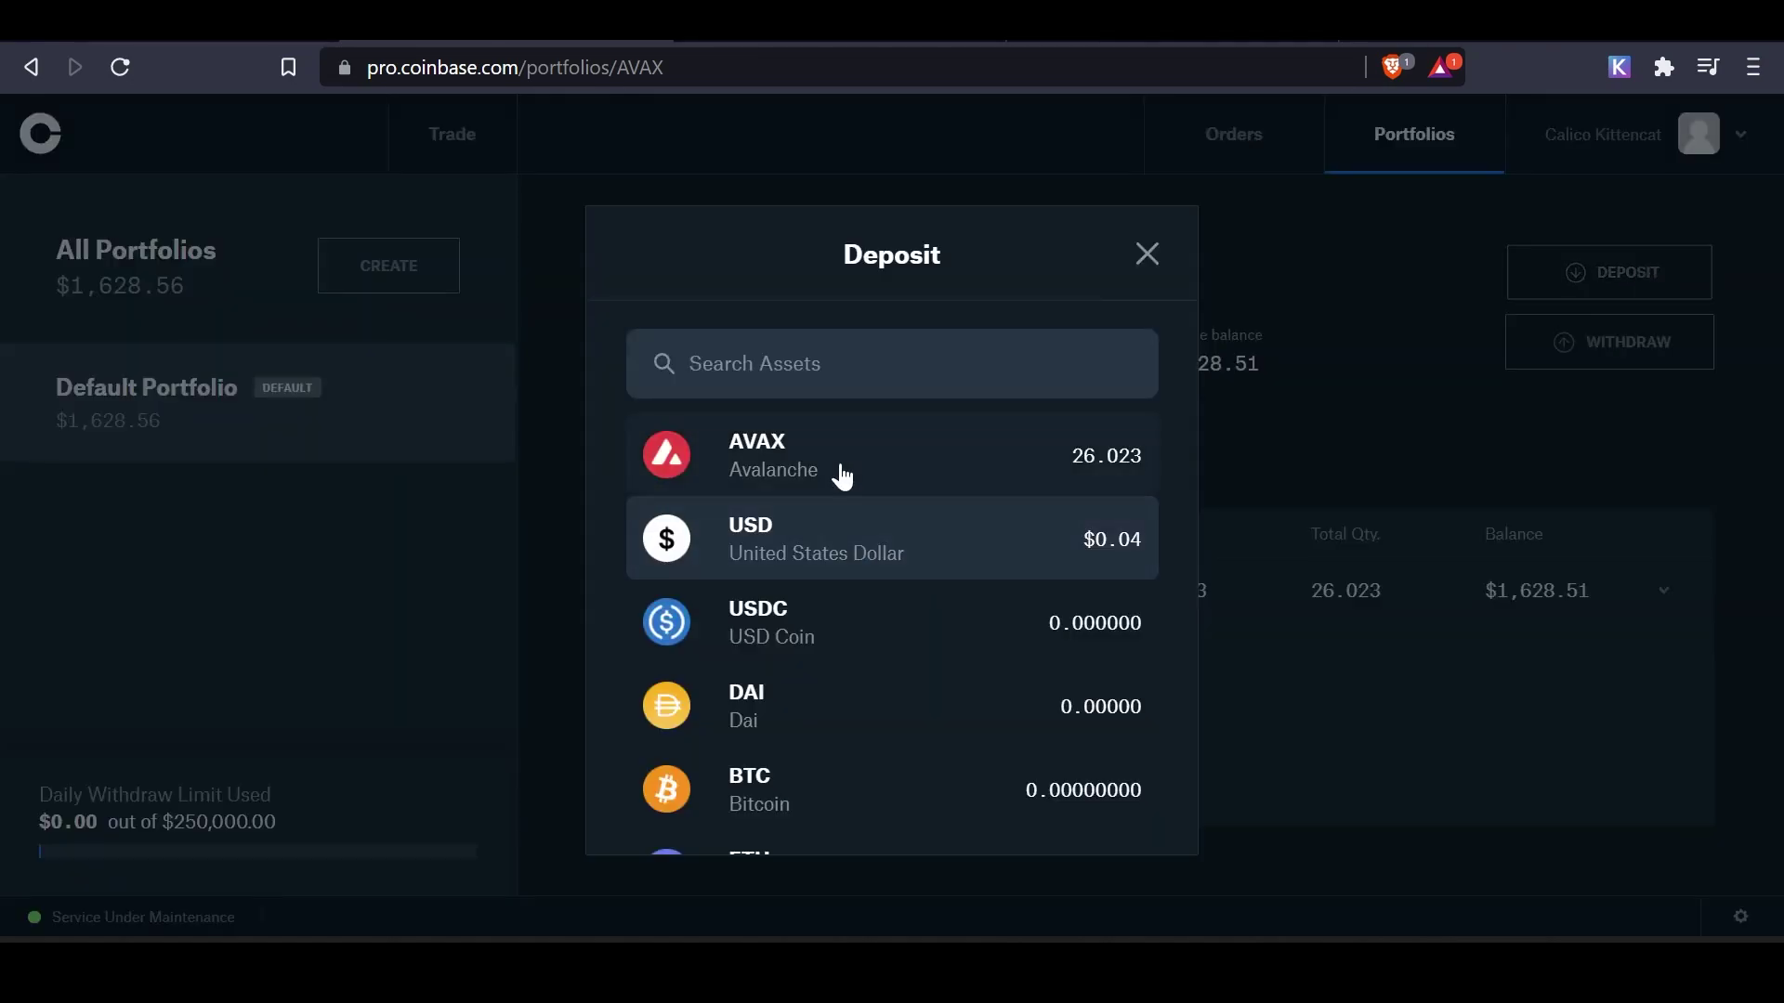
left_click(826, 462)
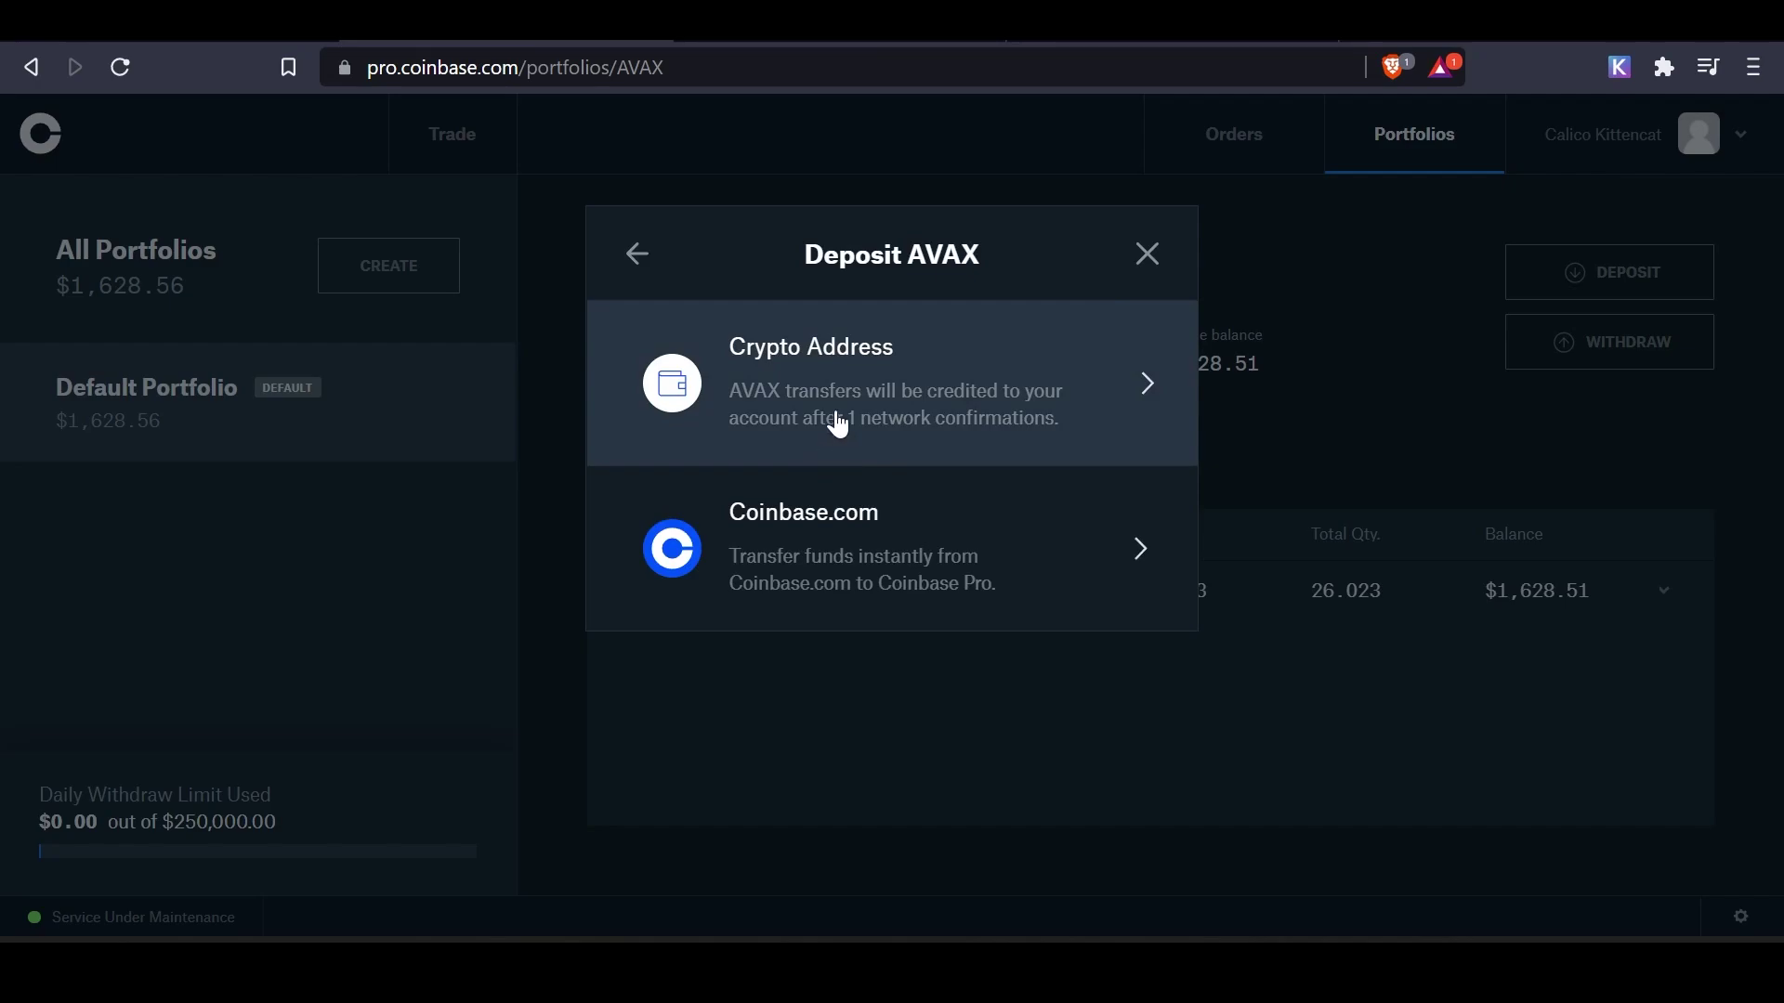
left_click(838, 425)
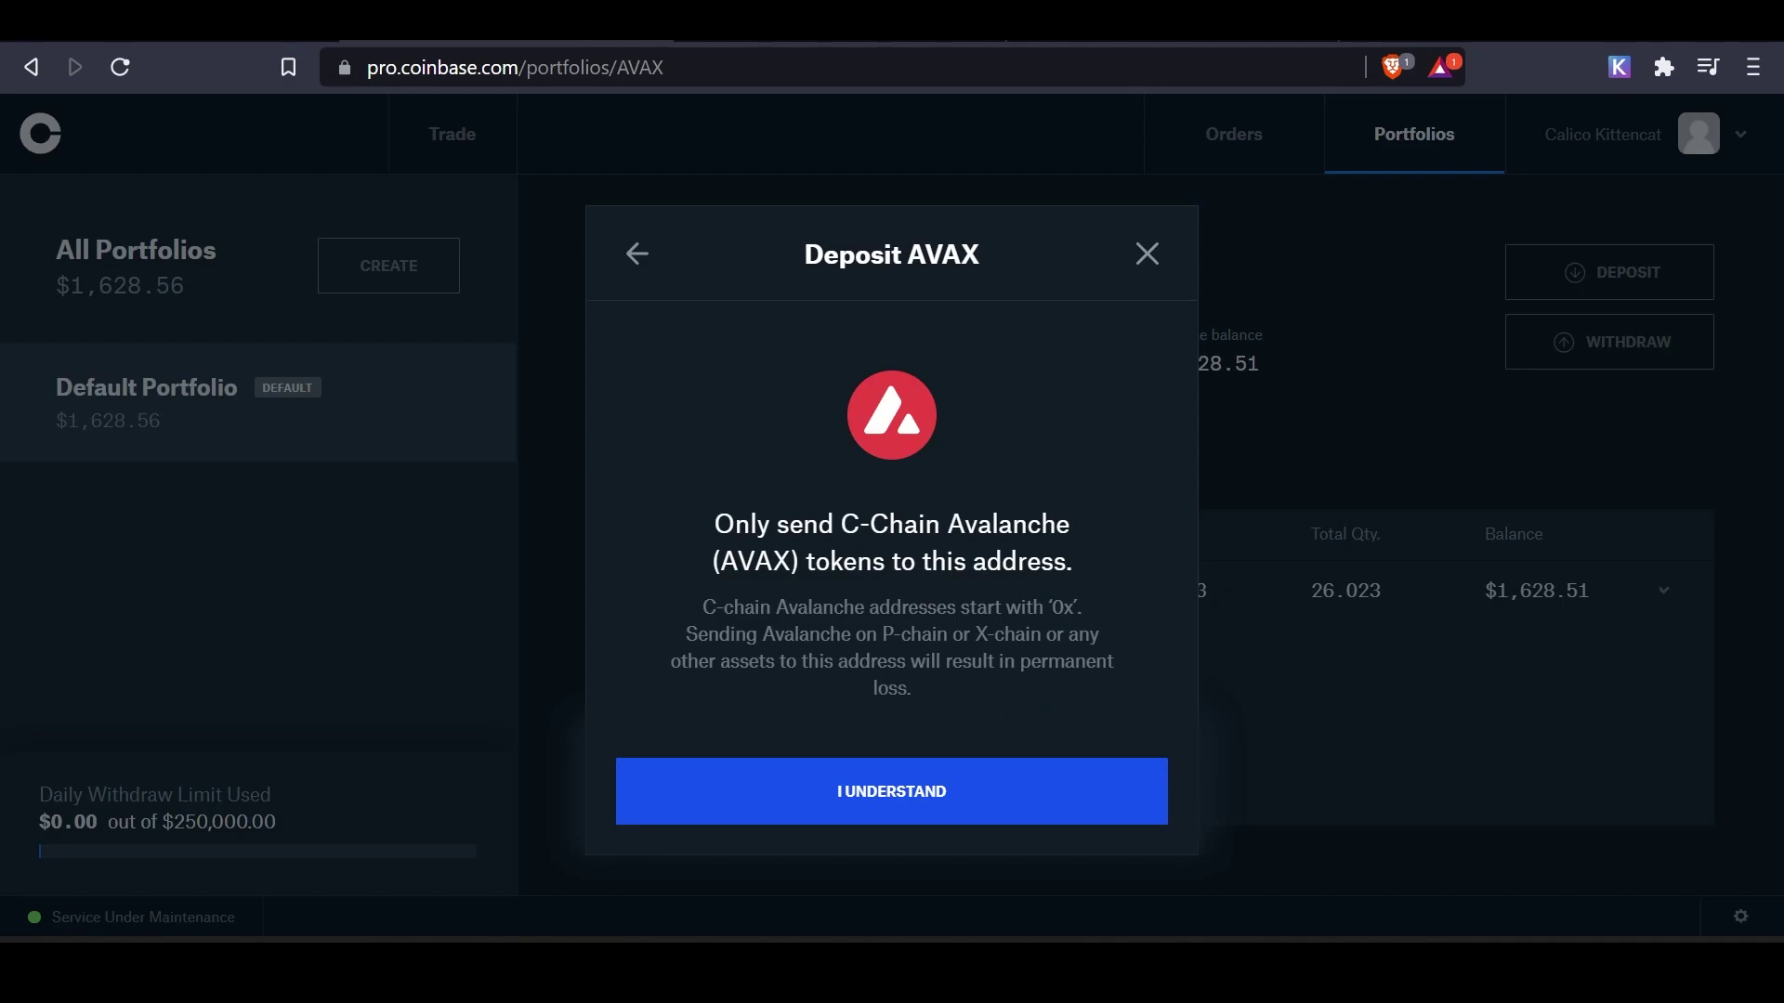
double_click(1064, 607)
left_click(925, 797)
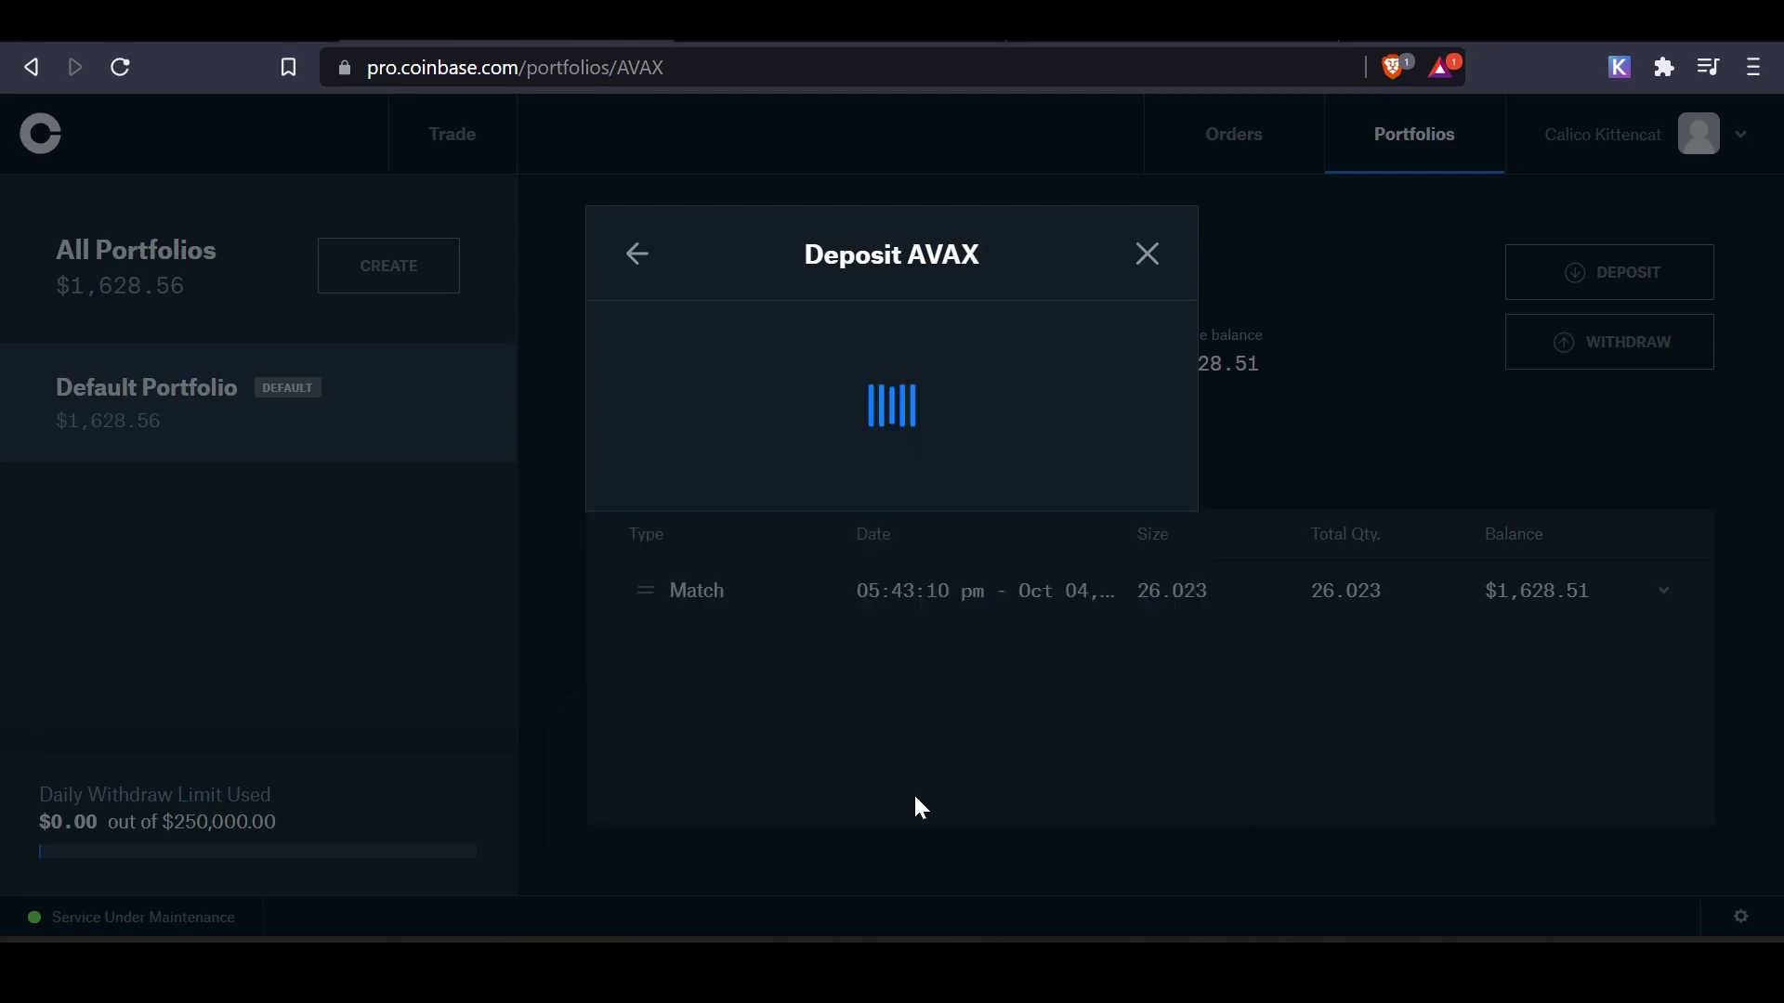
scroll(1013, 558, "down", 1)
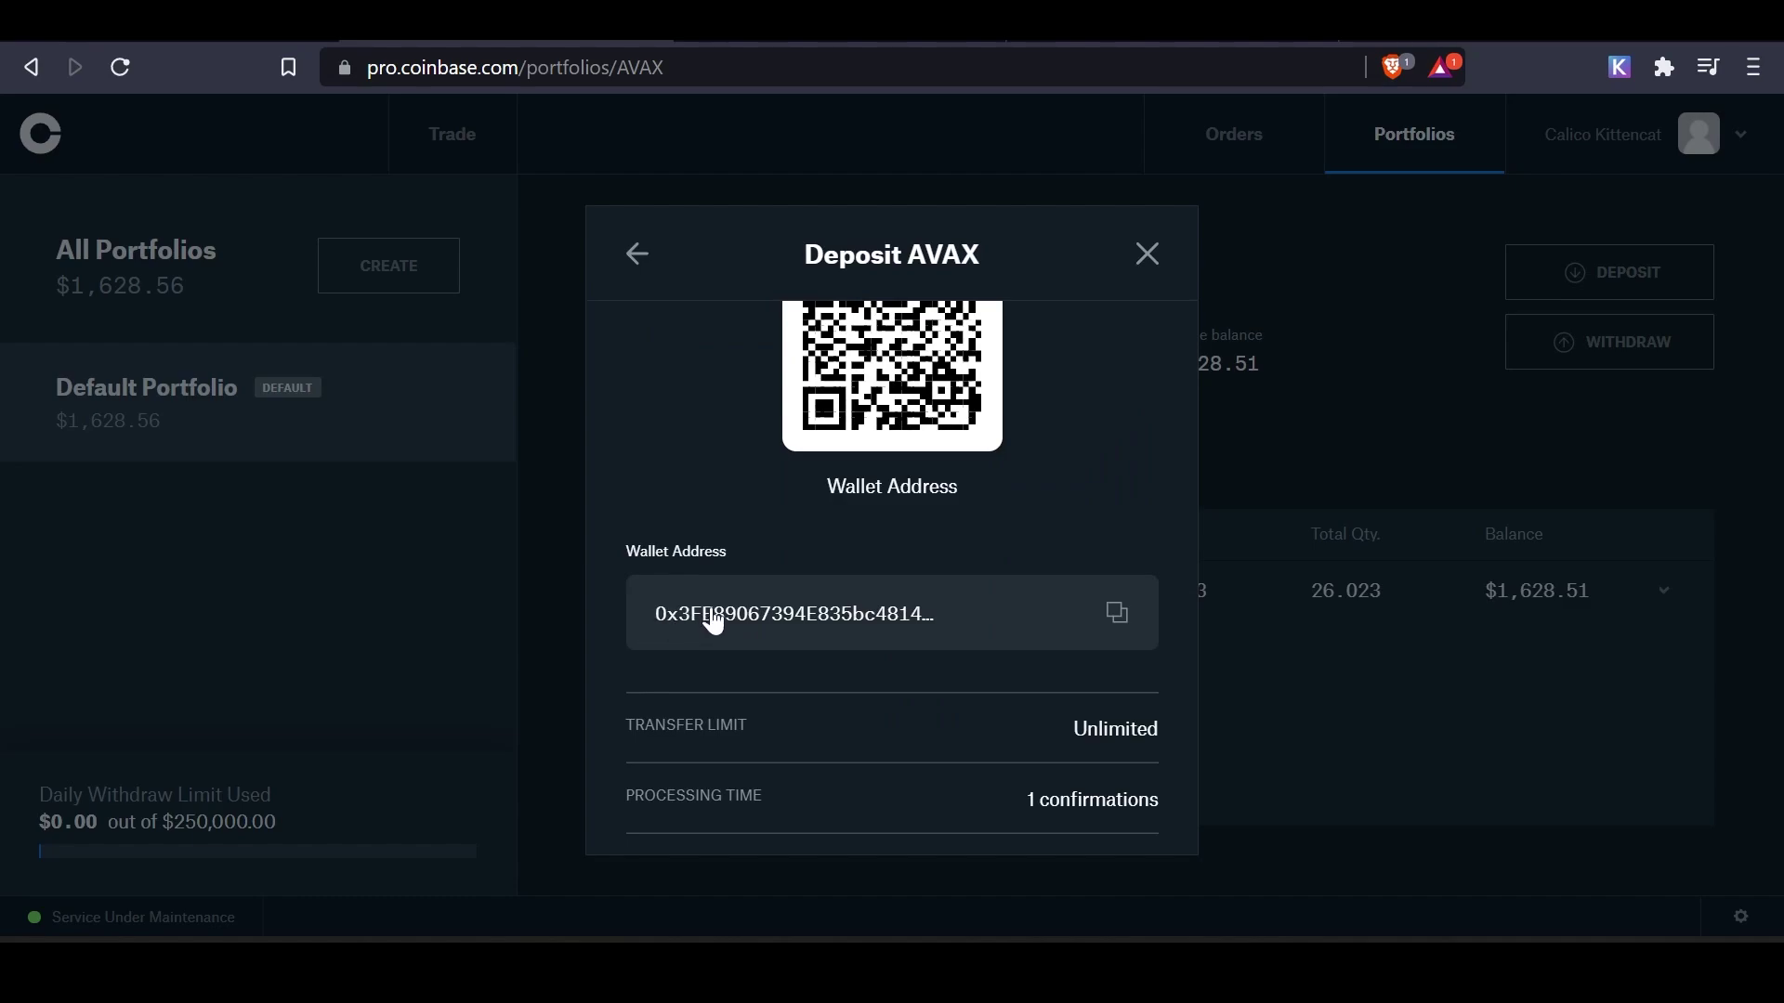
left_click(1280, 431)
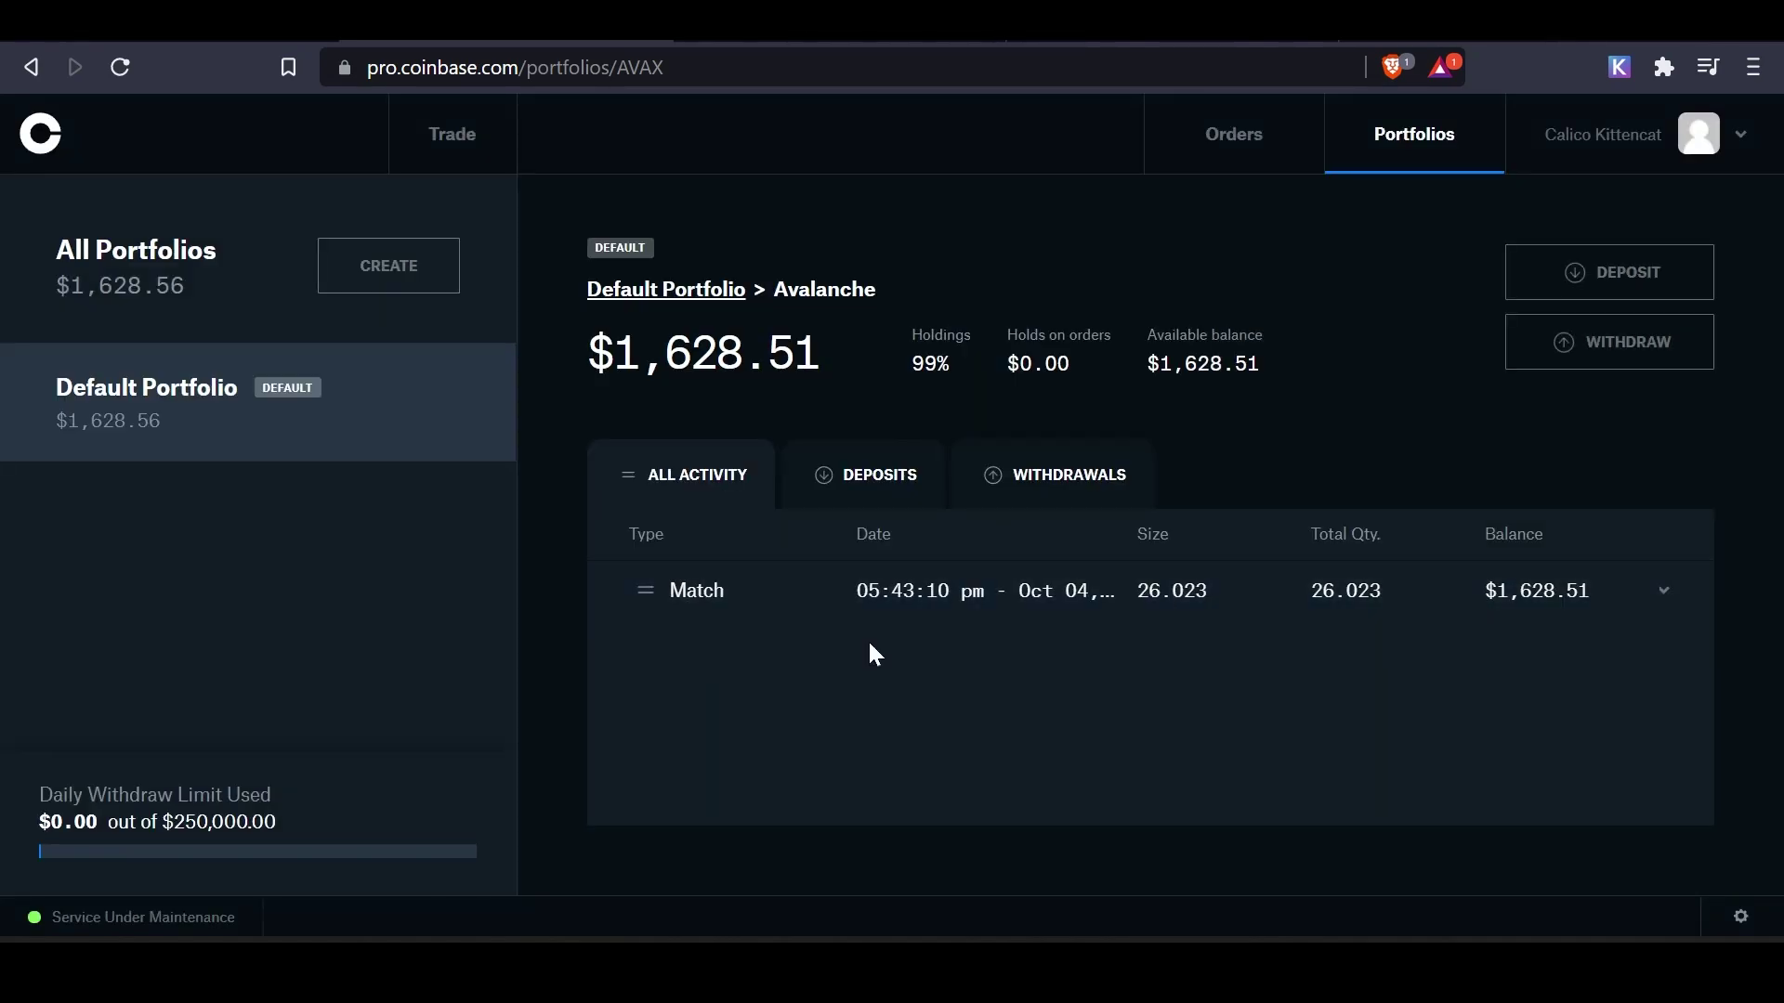
Start an AVAX withdrawal to a crypto address and copy the wallet's C-Chain address
left_click(1636, 345)
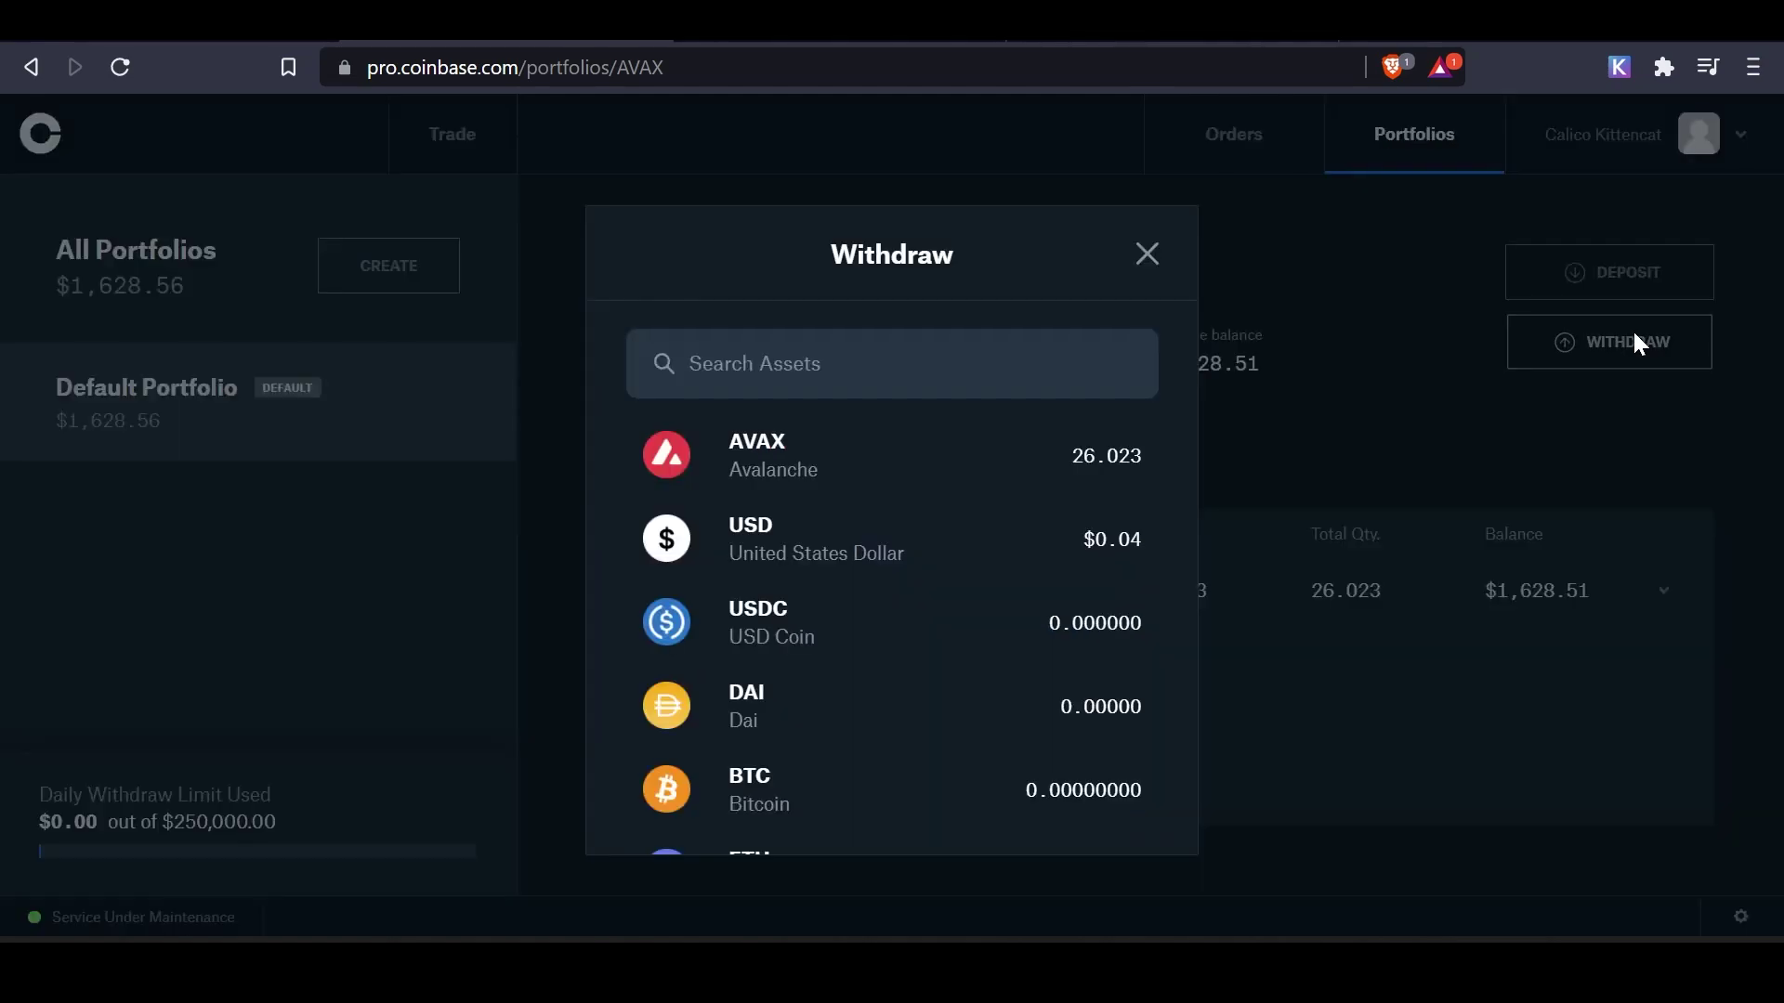
left_click(840, 470)
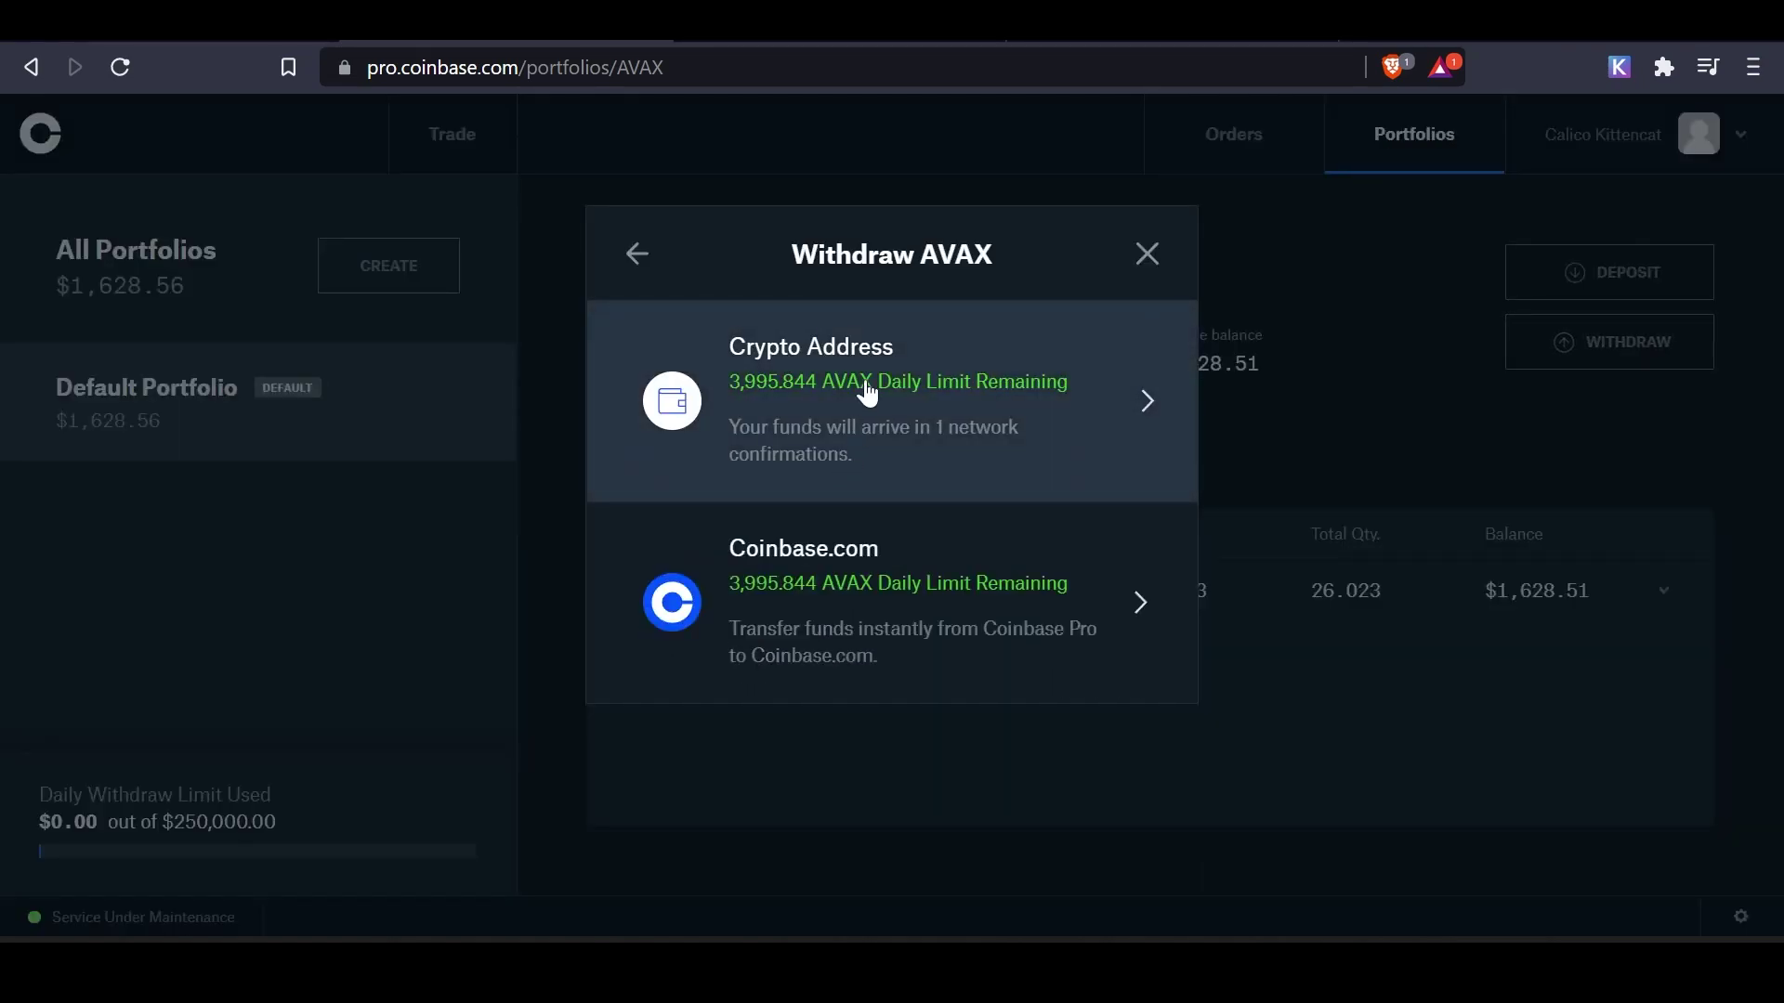
left_click(864, 390)
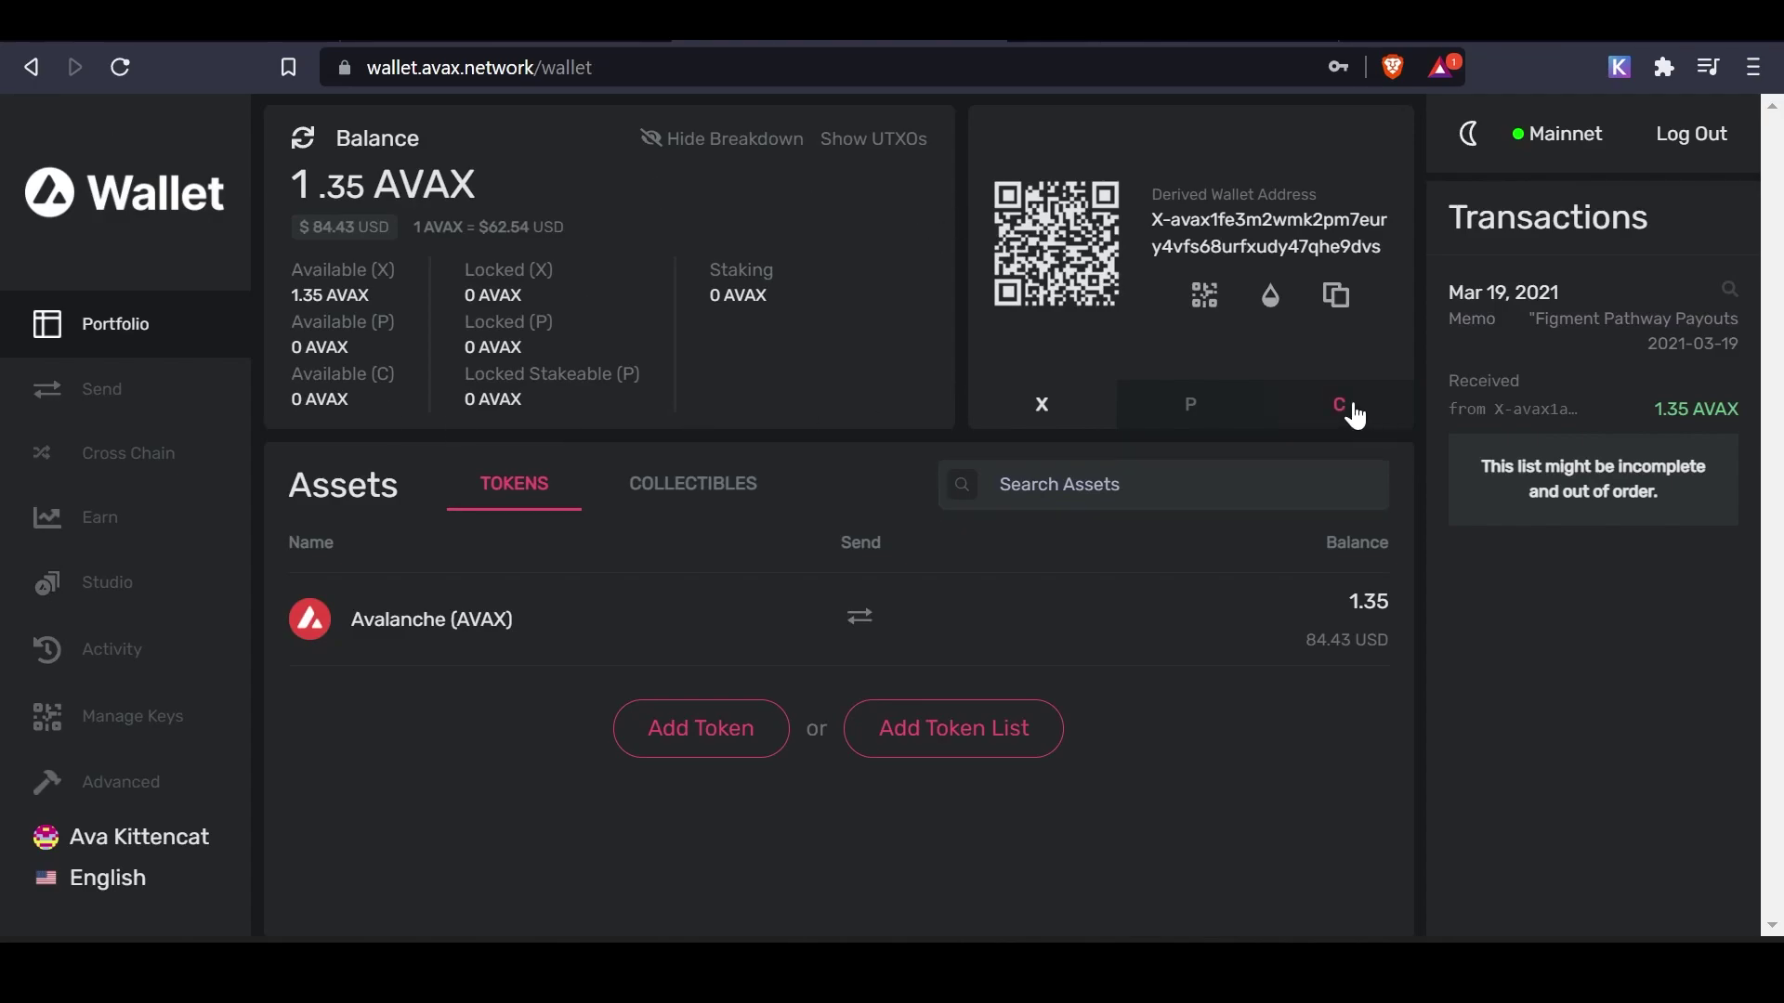
left_click(1356, 416)
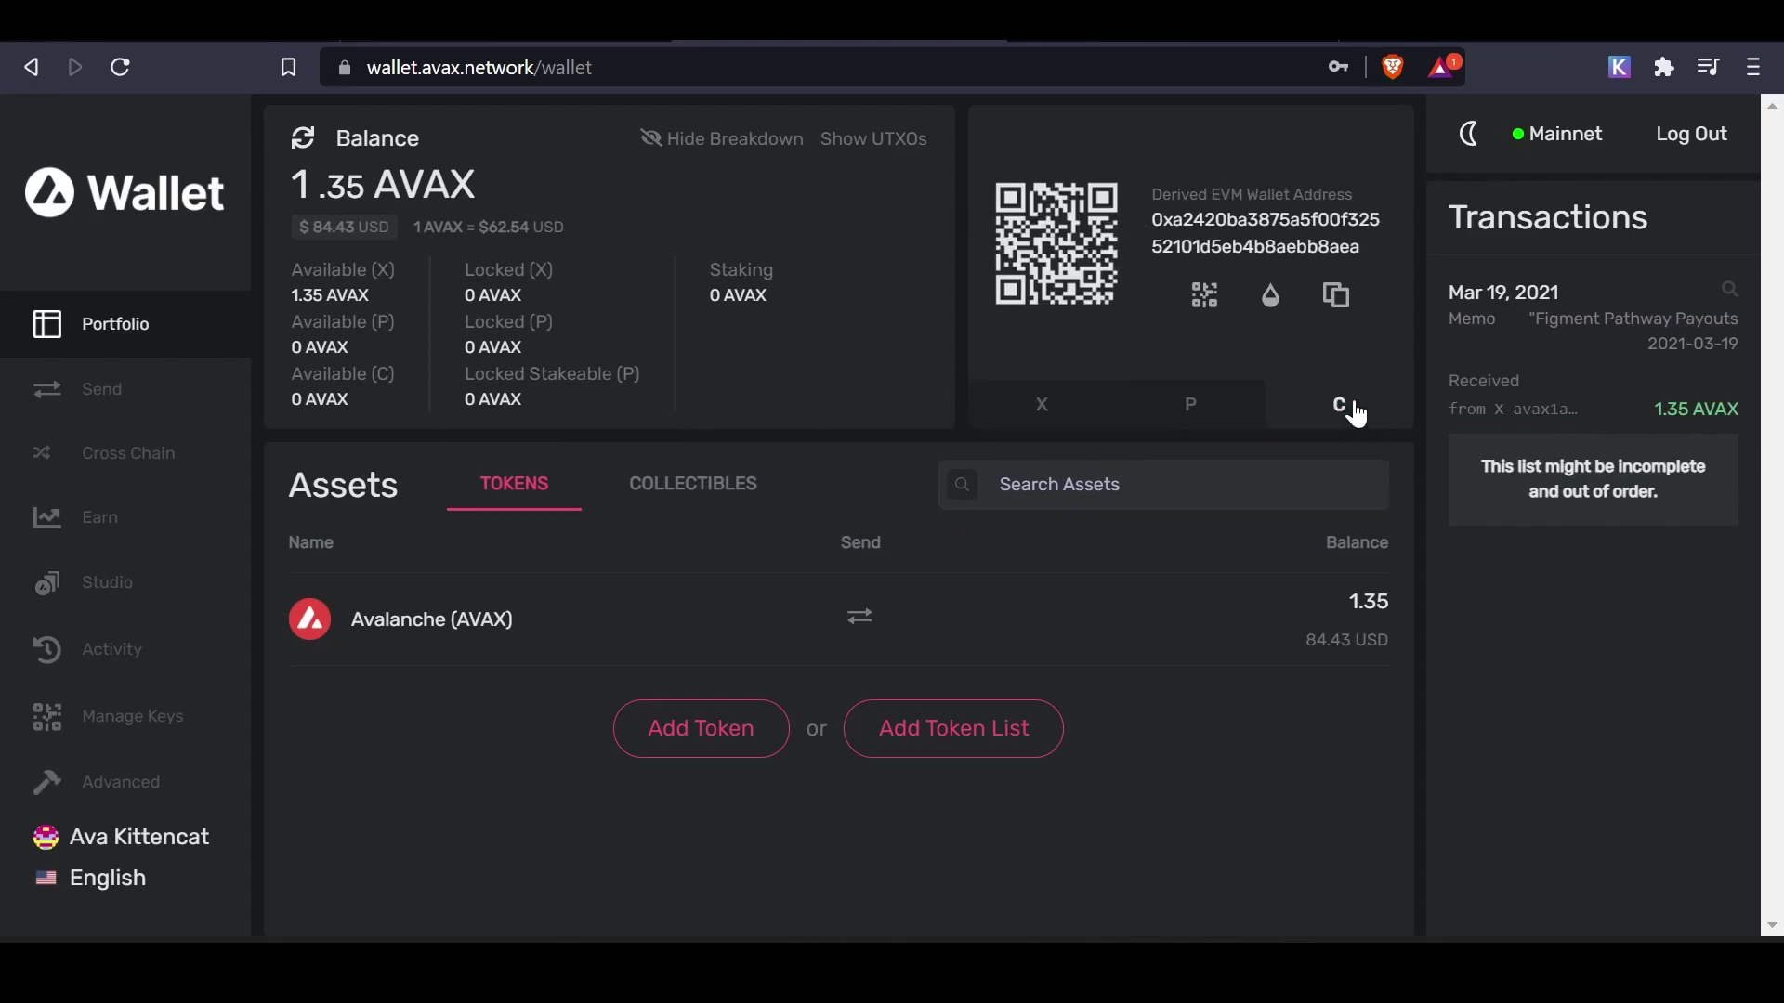
left_click(1336, 298)
left_click(1336, 298)
left_click(1336, 297)
left_click(1336, 297)
left_click(1336, 297)
left_click(530, 43)
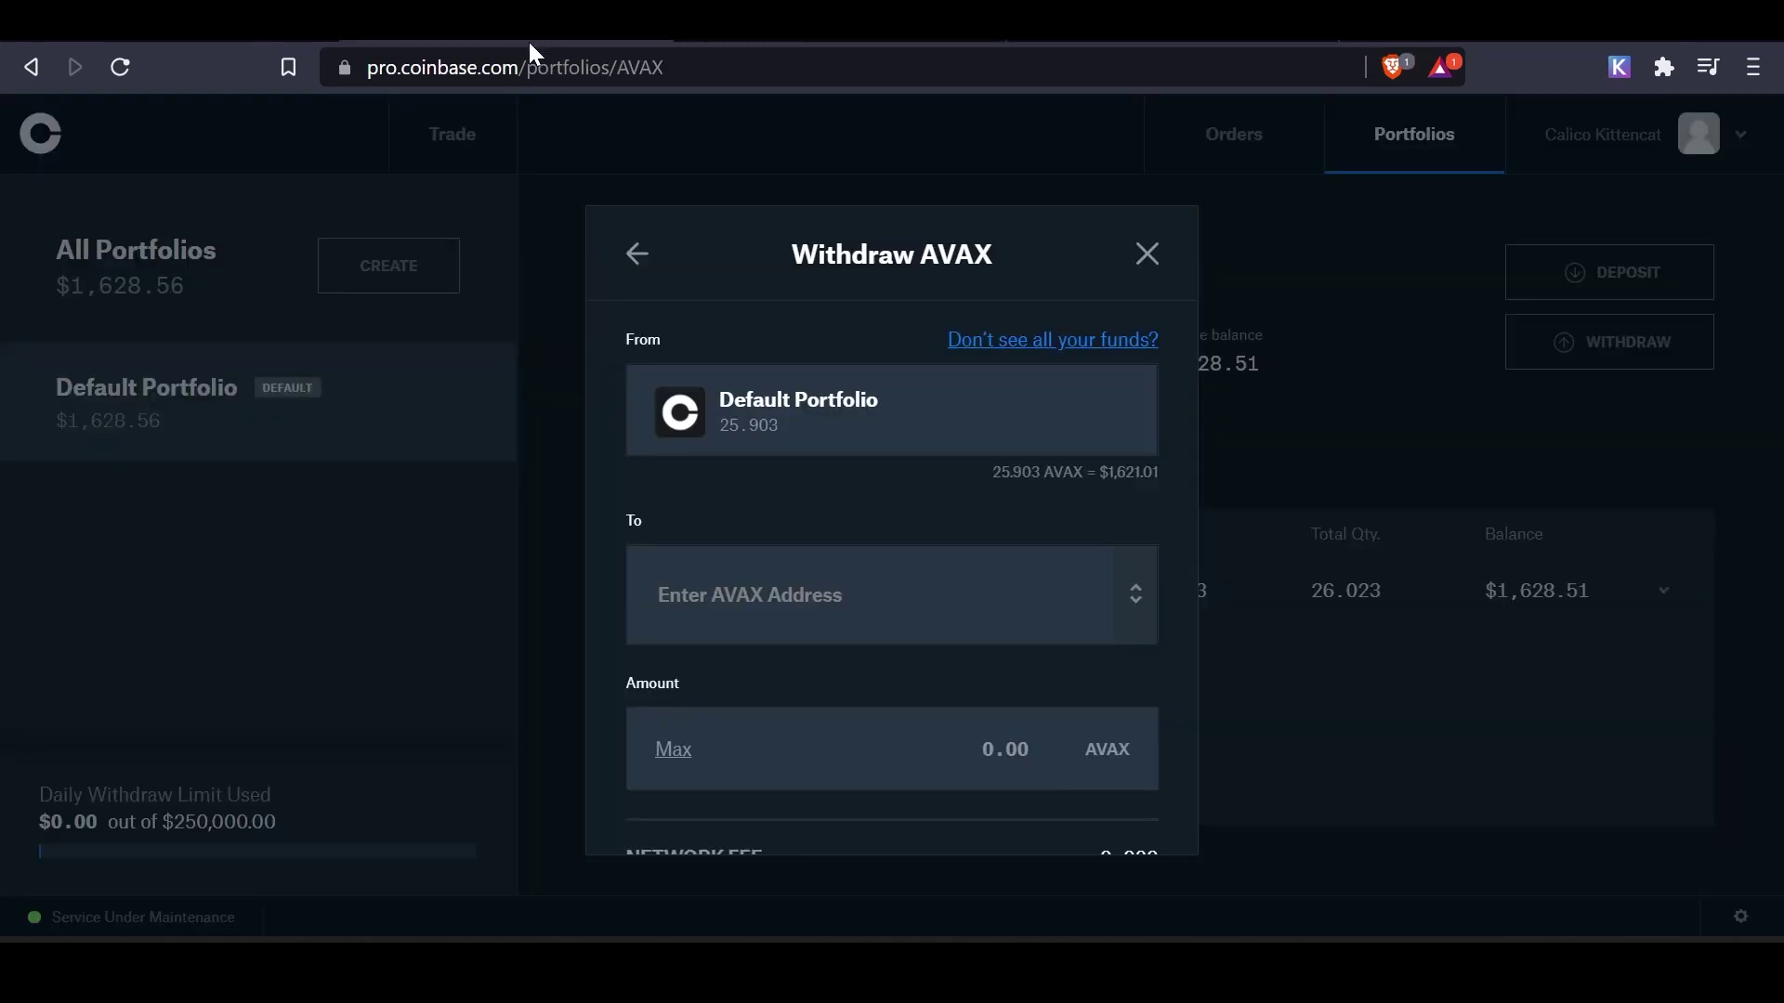
Paste the C-Chain address as destination and submit a 1 AVAX withdrawal
right_click(939, 598)
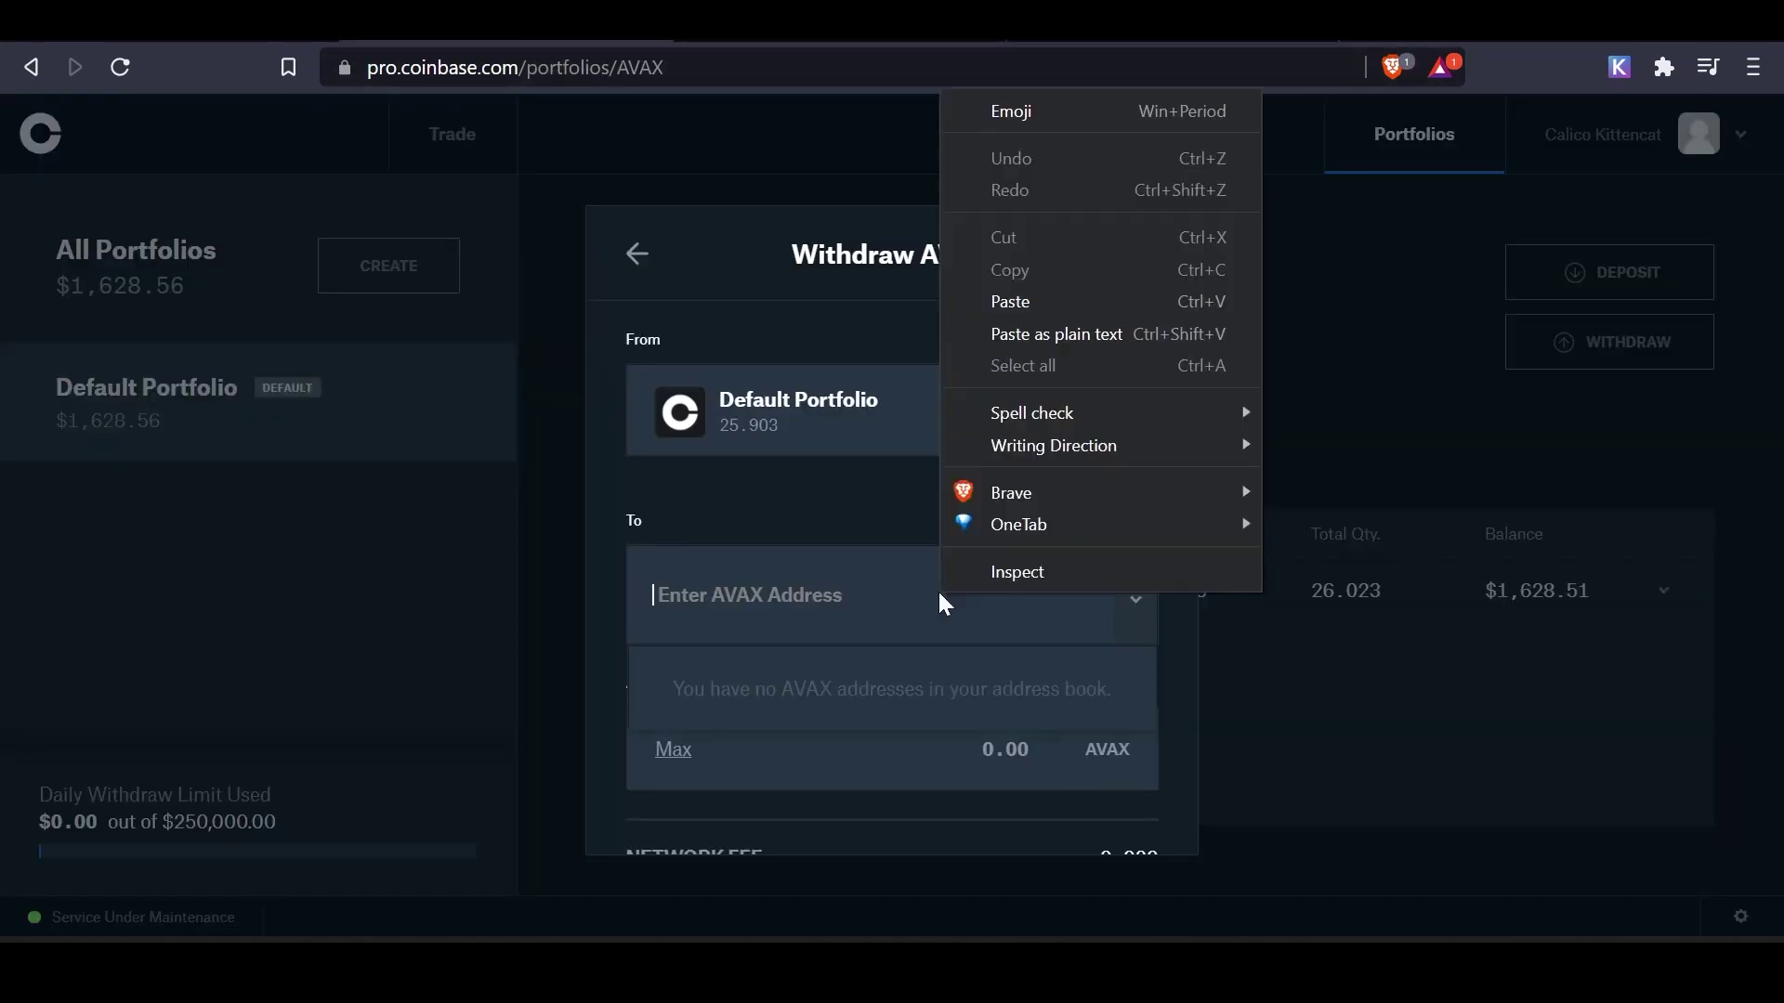
left_click(1022, 299)
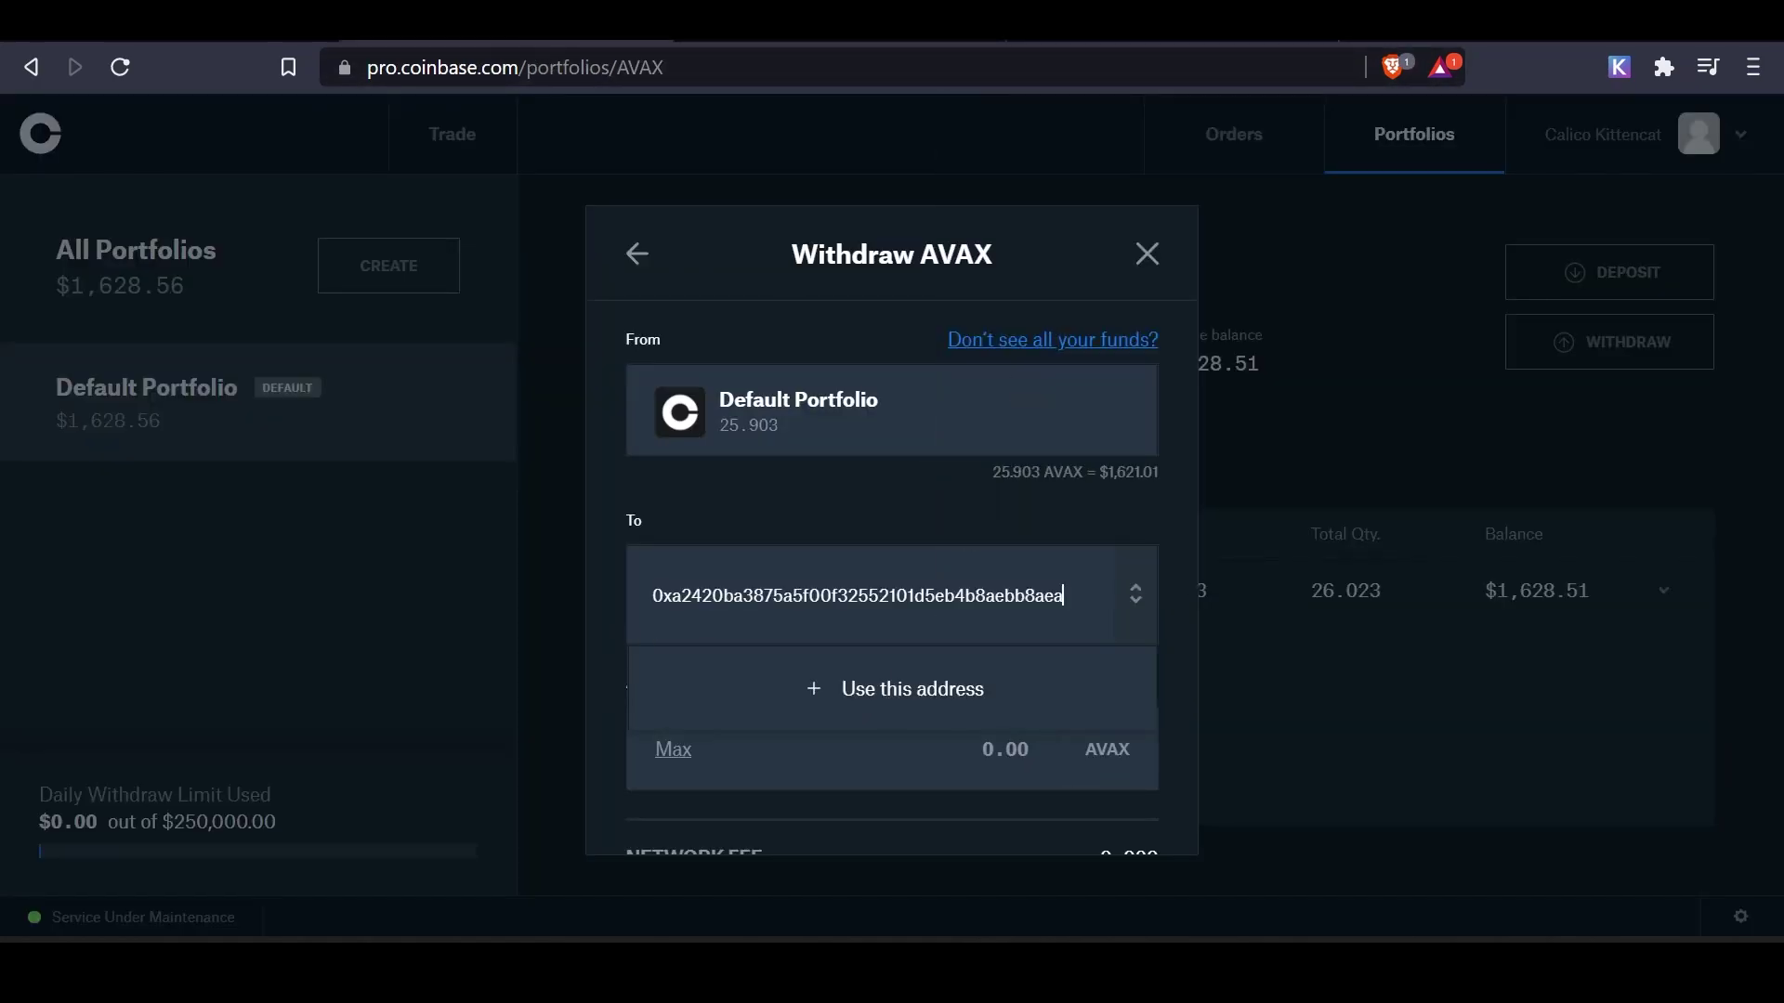
left_click(896, 698)
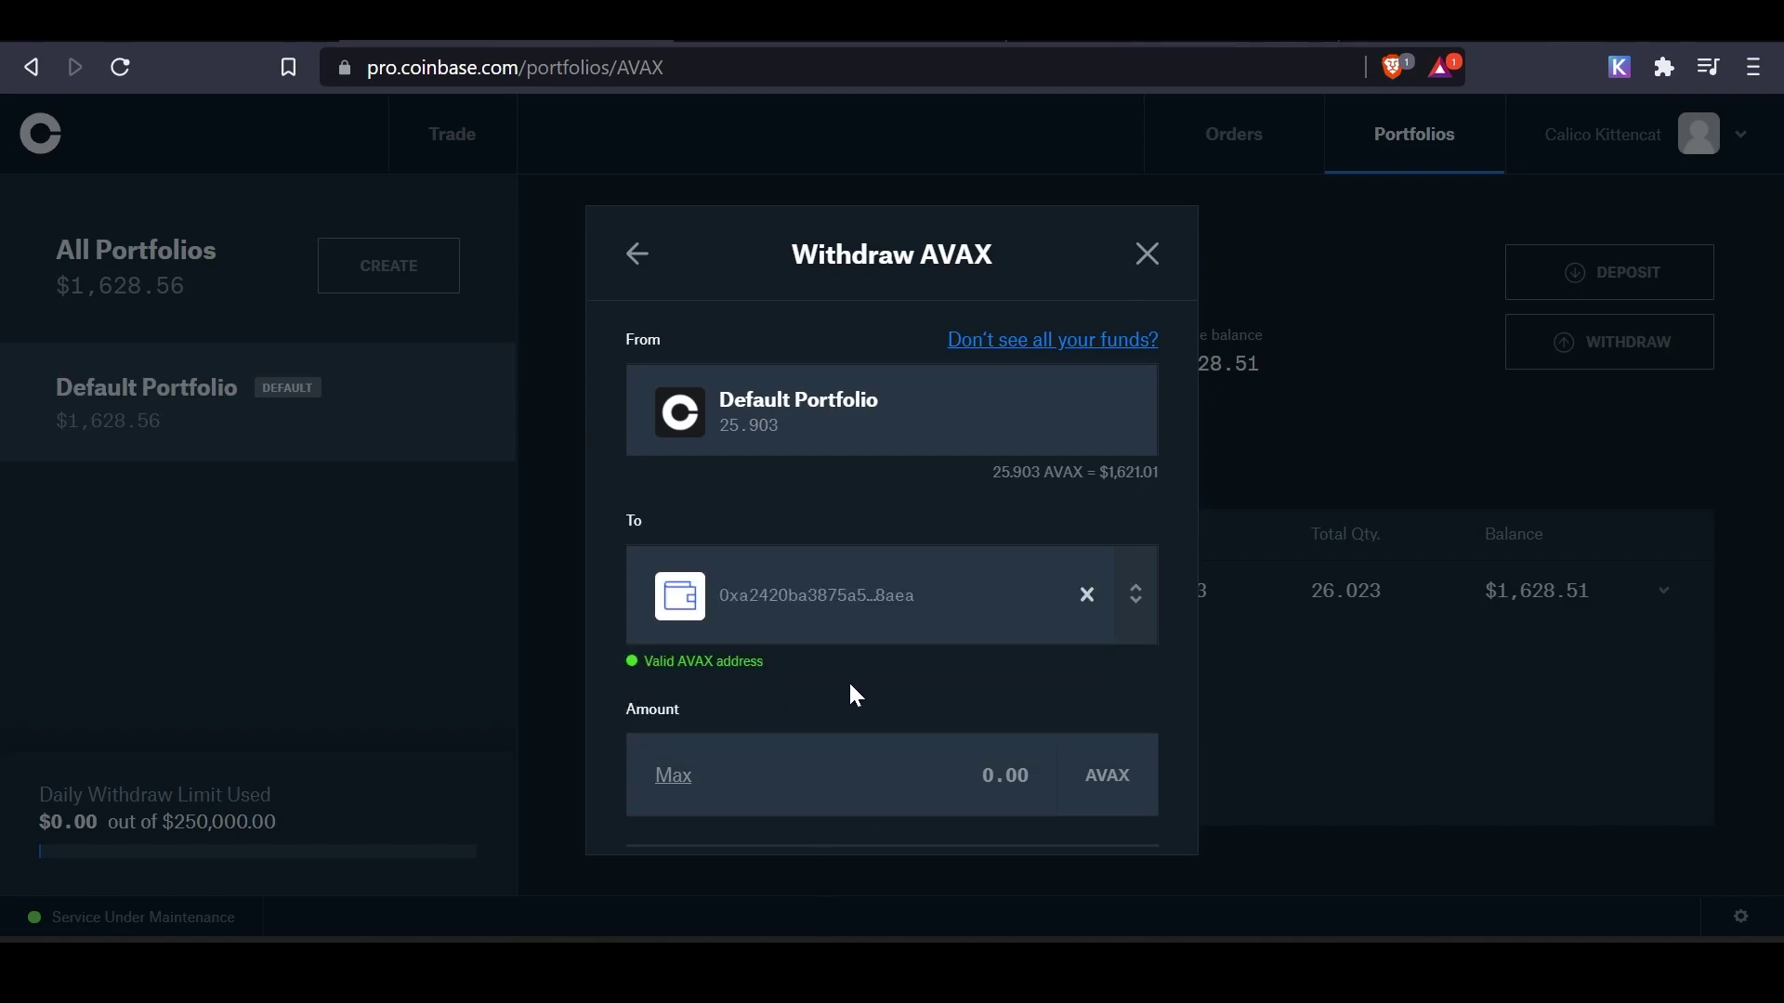
scroll(892, 690, "down", 2)
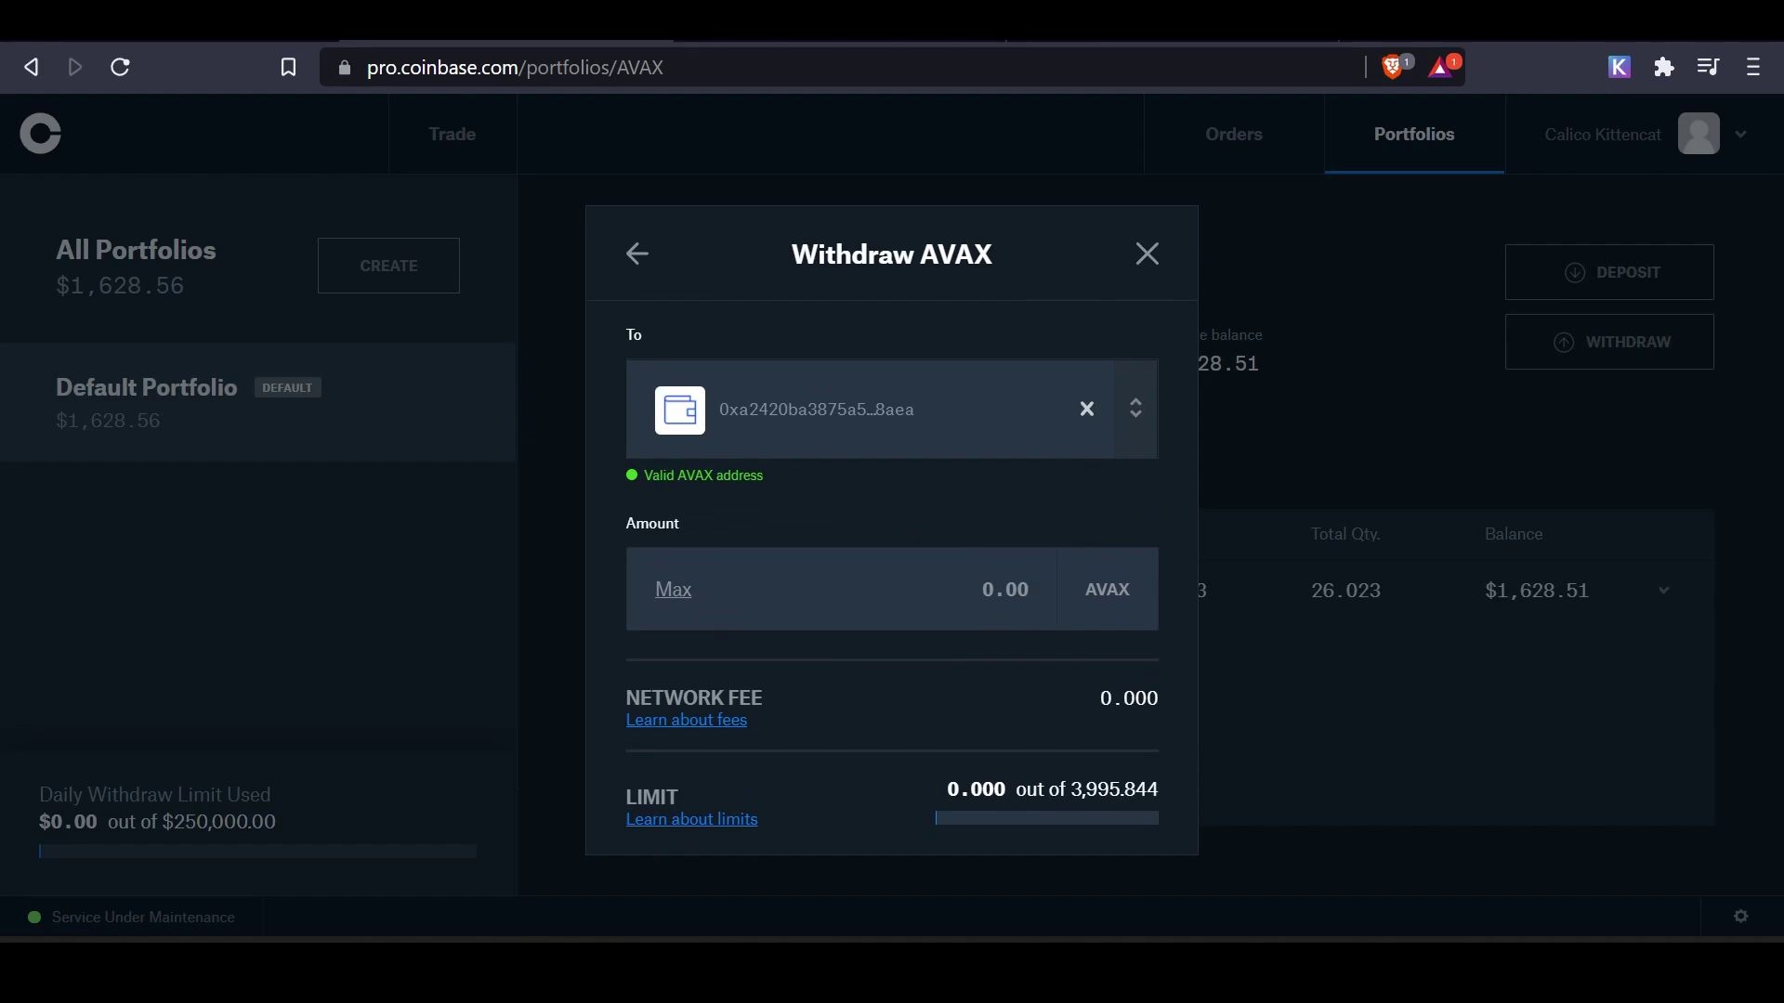
type("1")
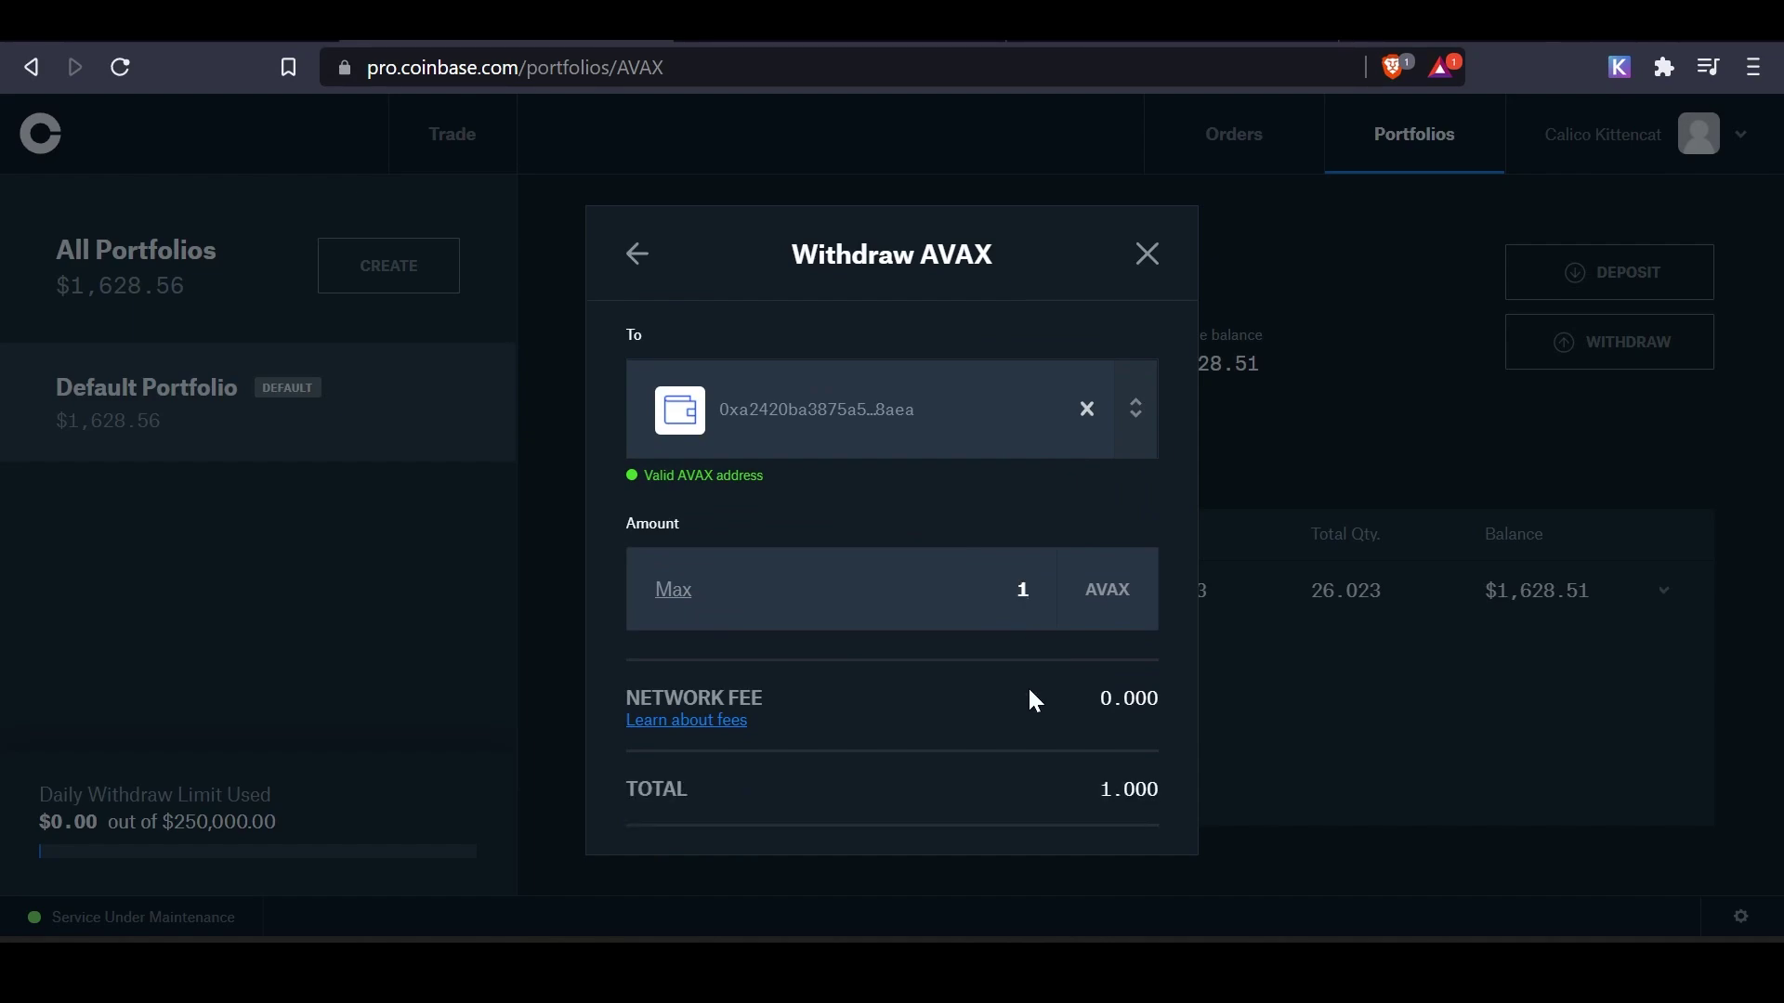
scroll(1013, 693, "down", 3)
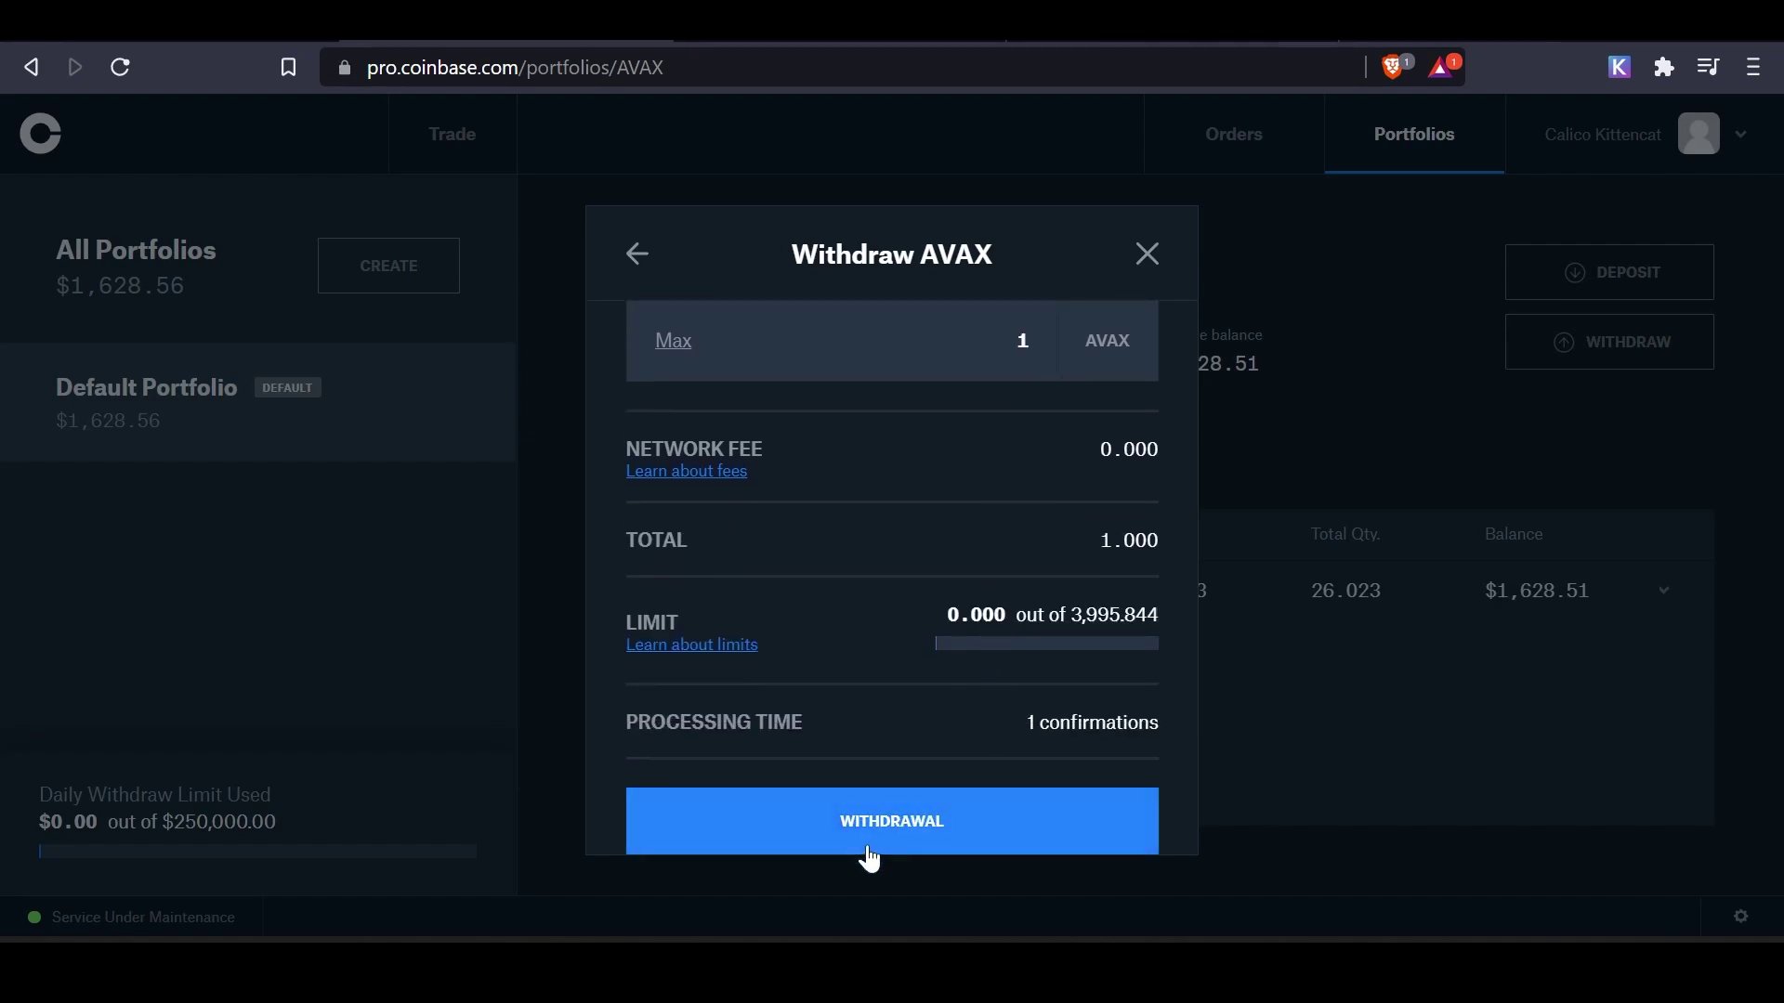
left_click(868, 841)
Confirm the withdrawal with the 2-step code, then expand the match entry's order details
scroll(892, 557, "down", 2)
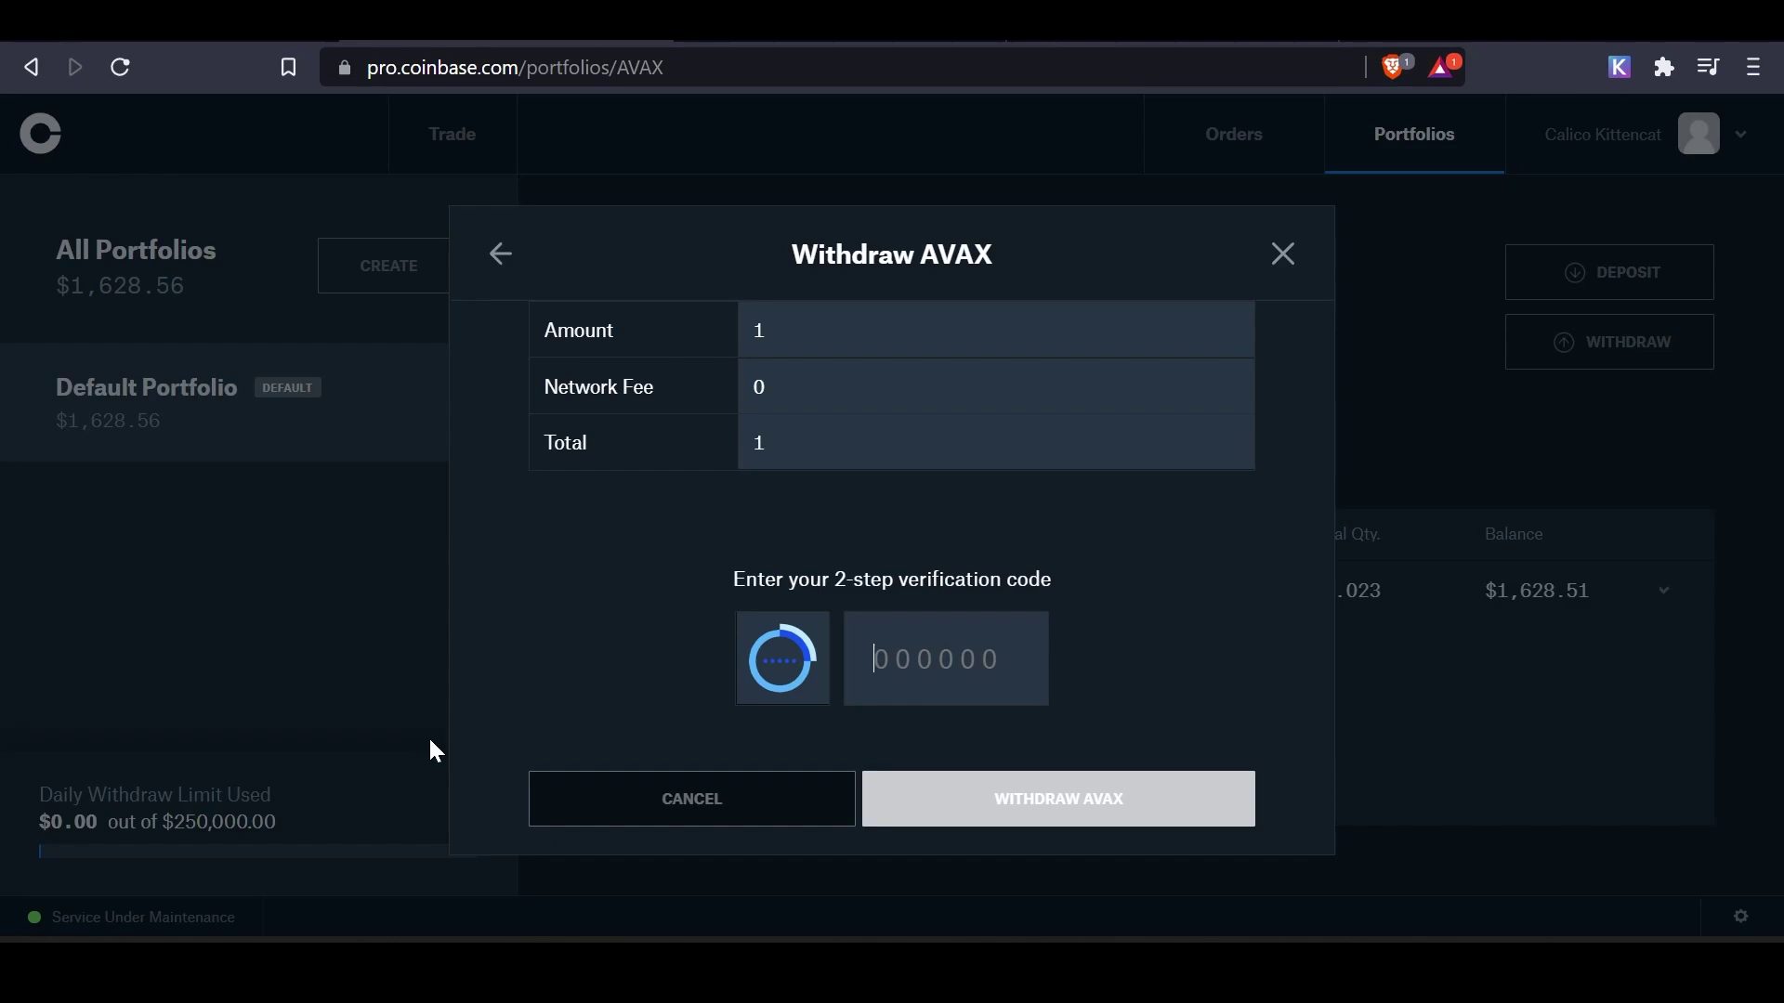
left_click(1036, 822)
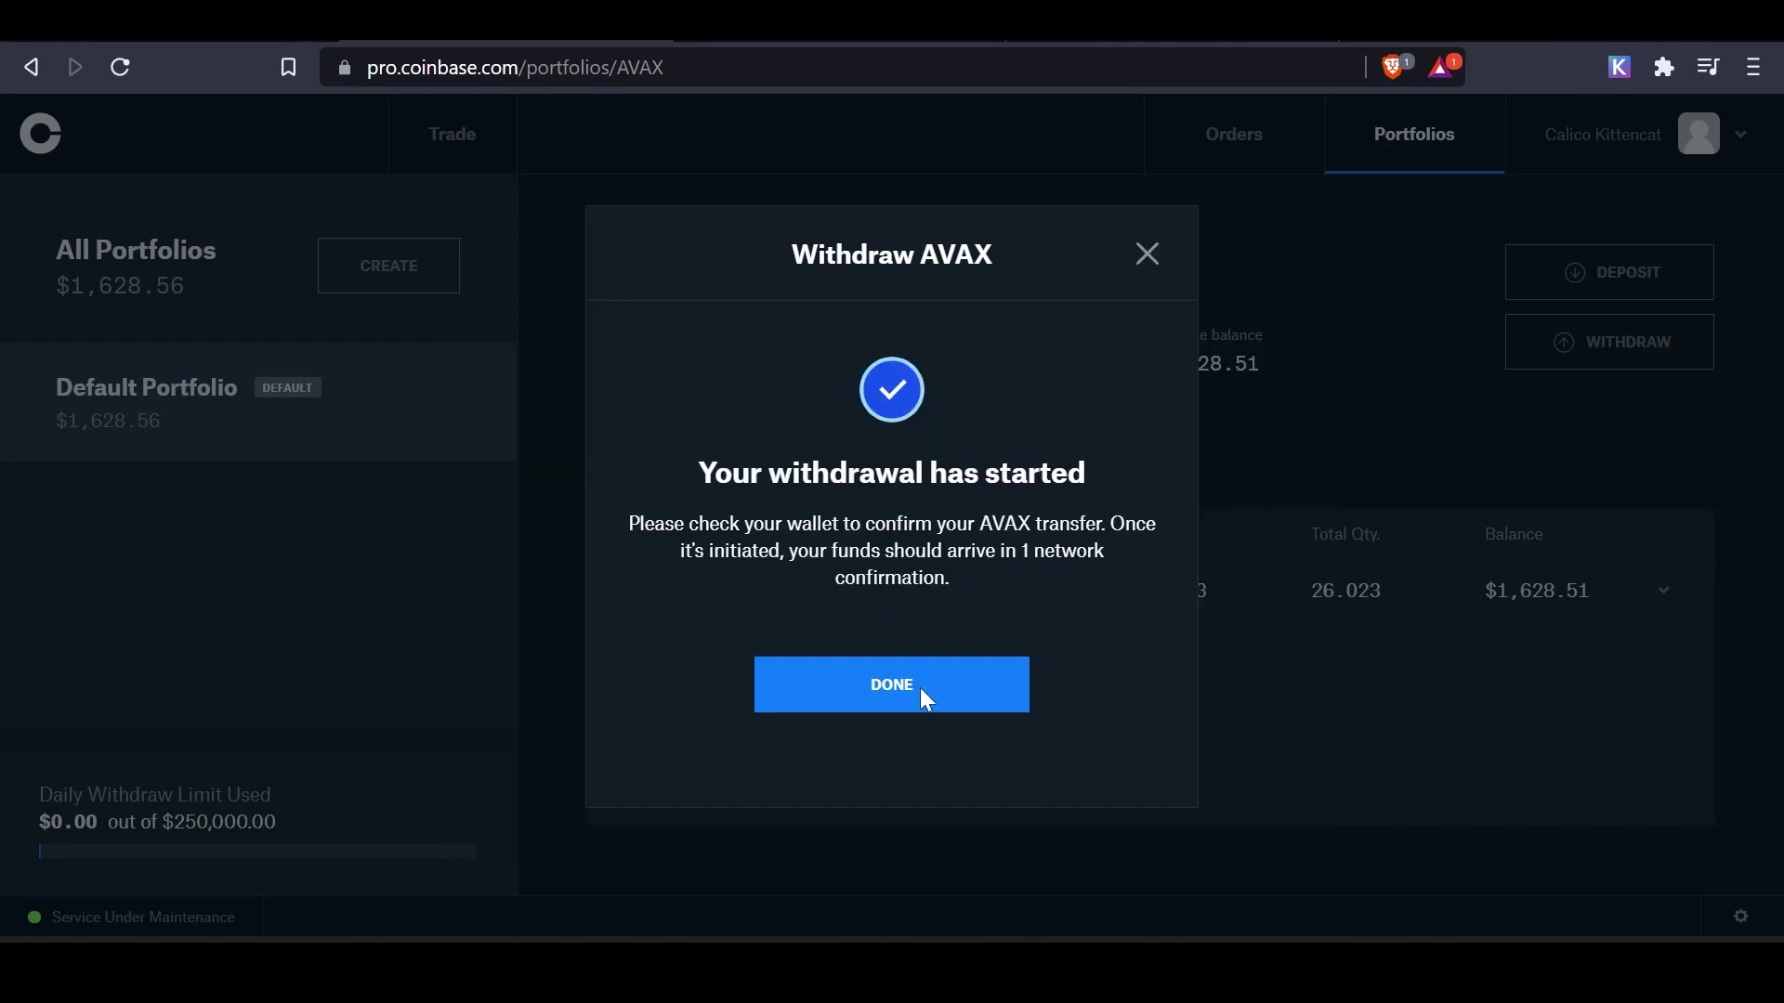
left_click(916, 685)
left_click(1106, 591)
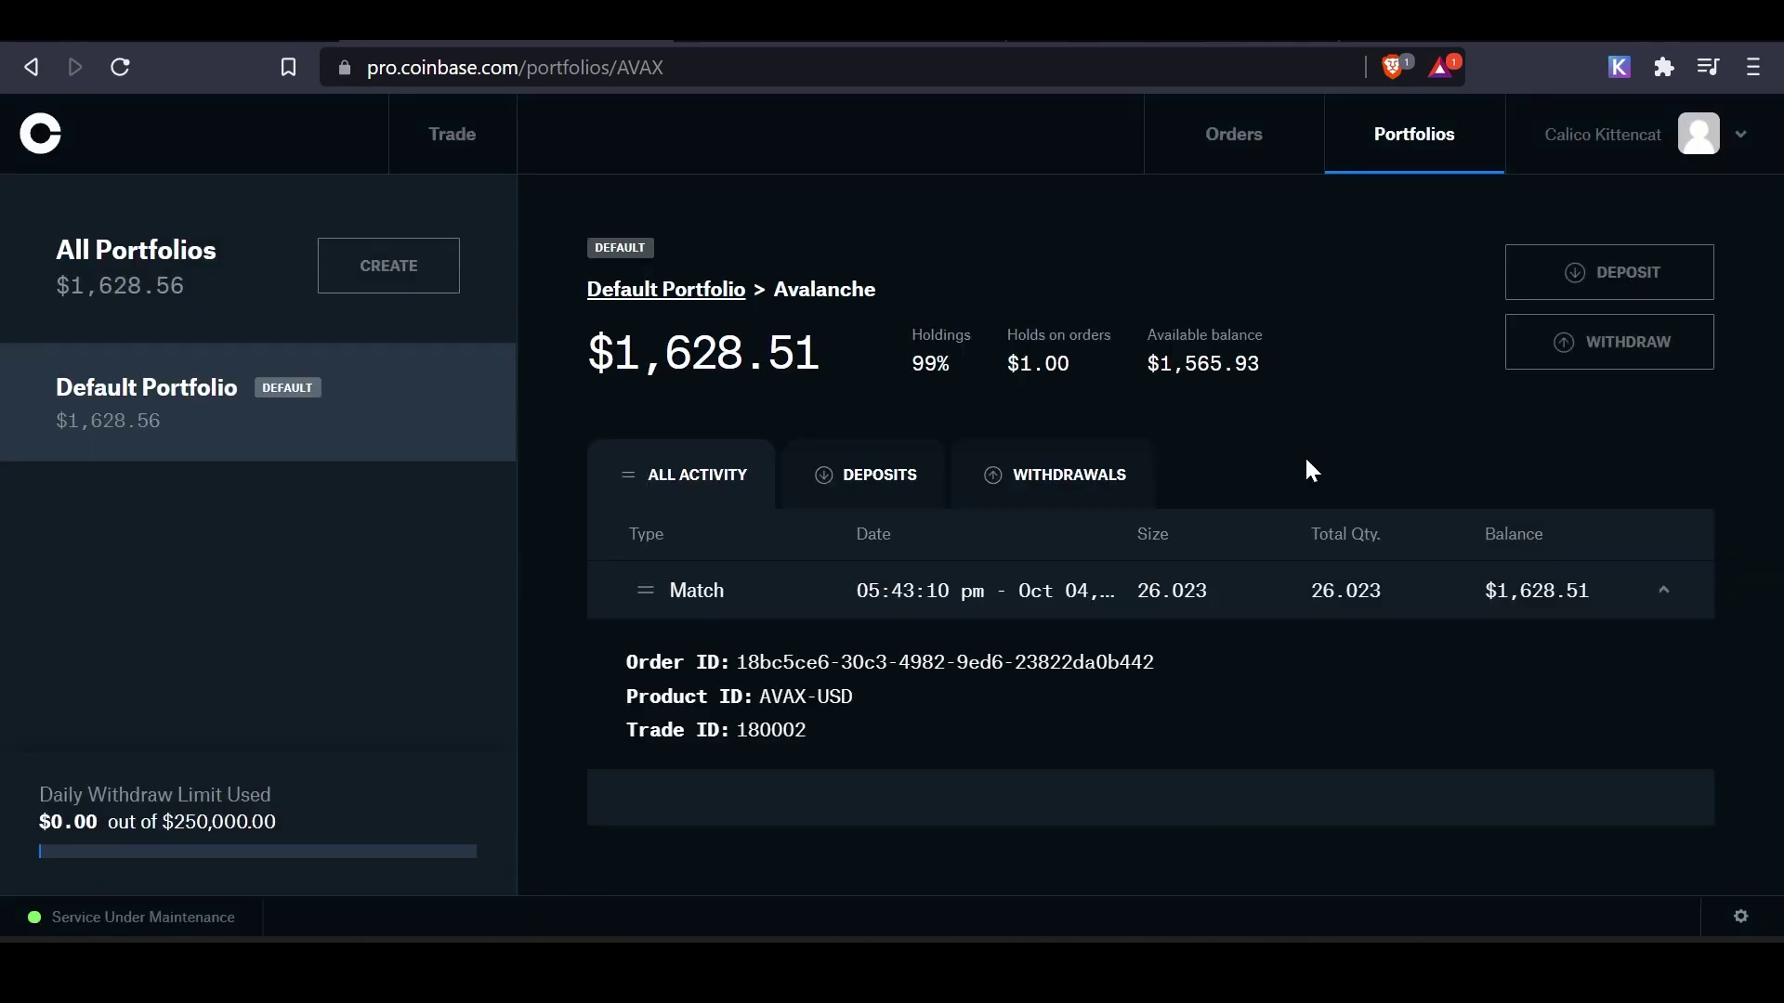
Check the wallet, then set up a maximum 24.875 AVAX withdrawal to the wallet address
left_click(753, 42)
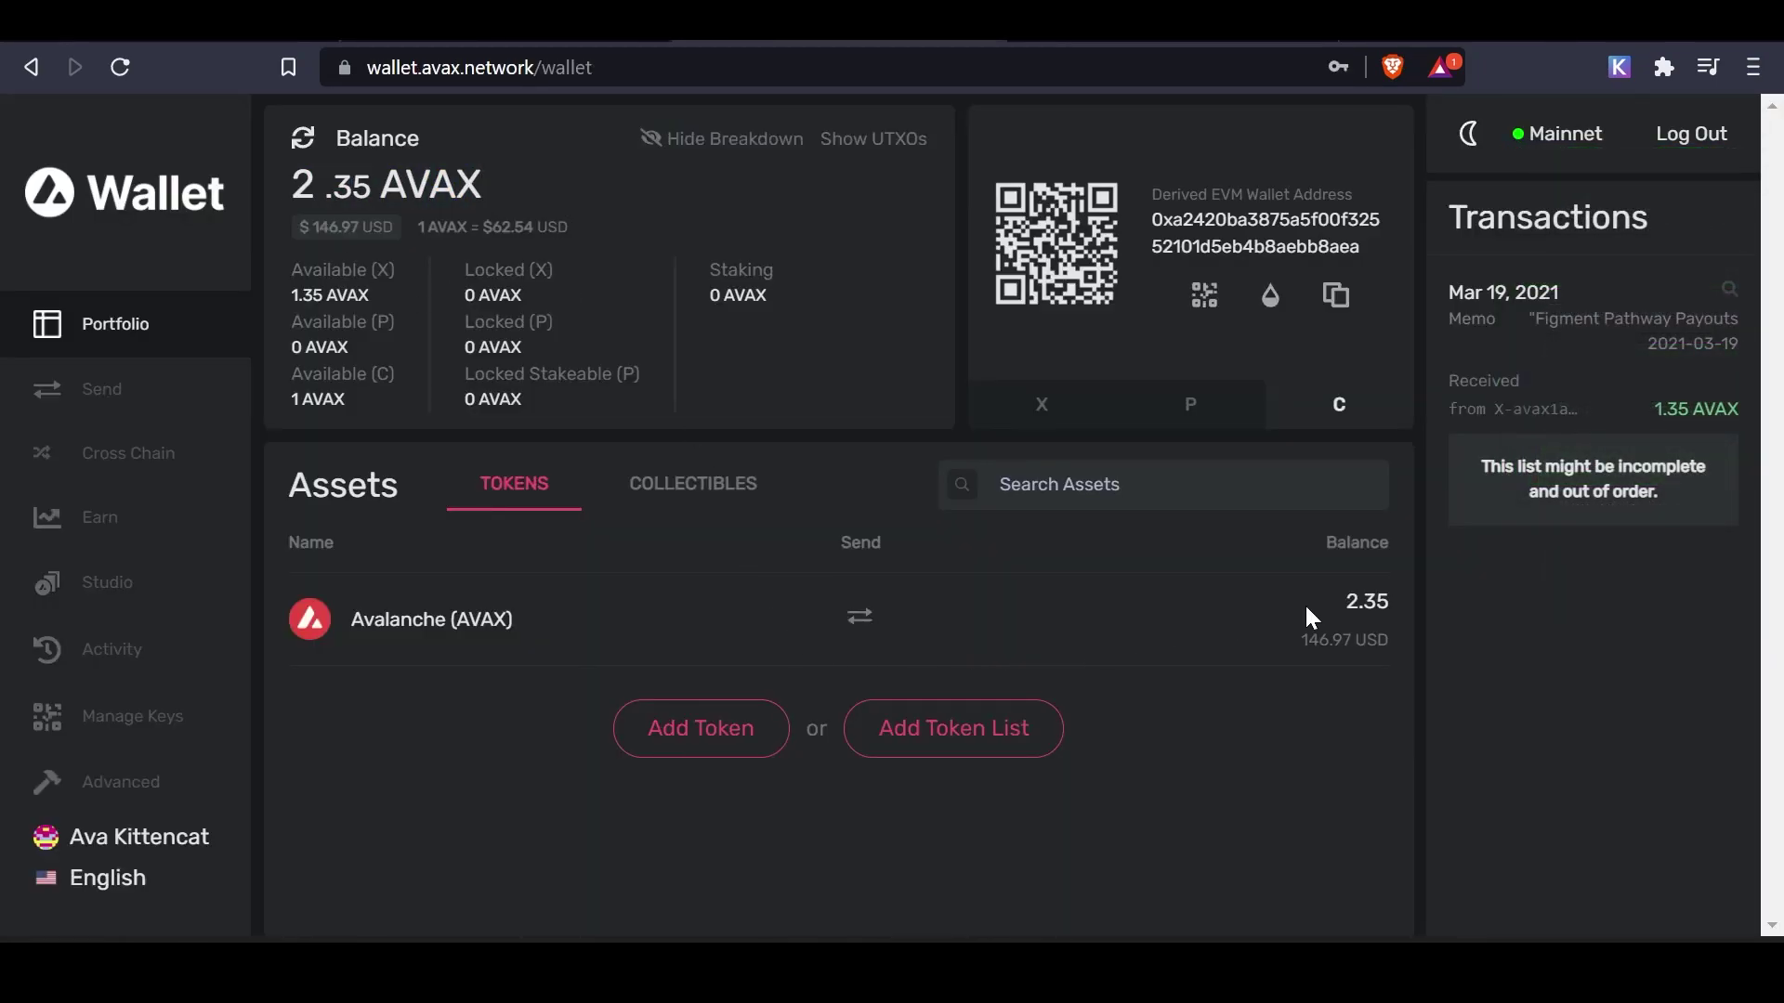
left_click(585, 42)
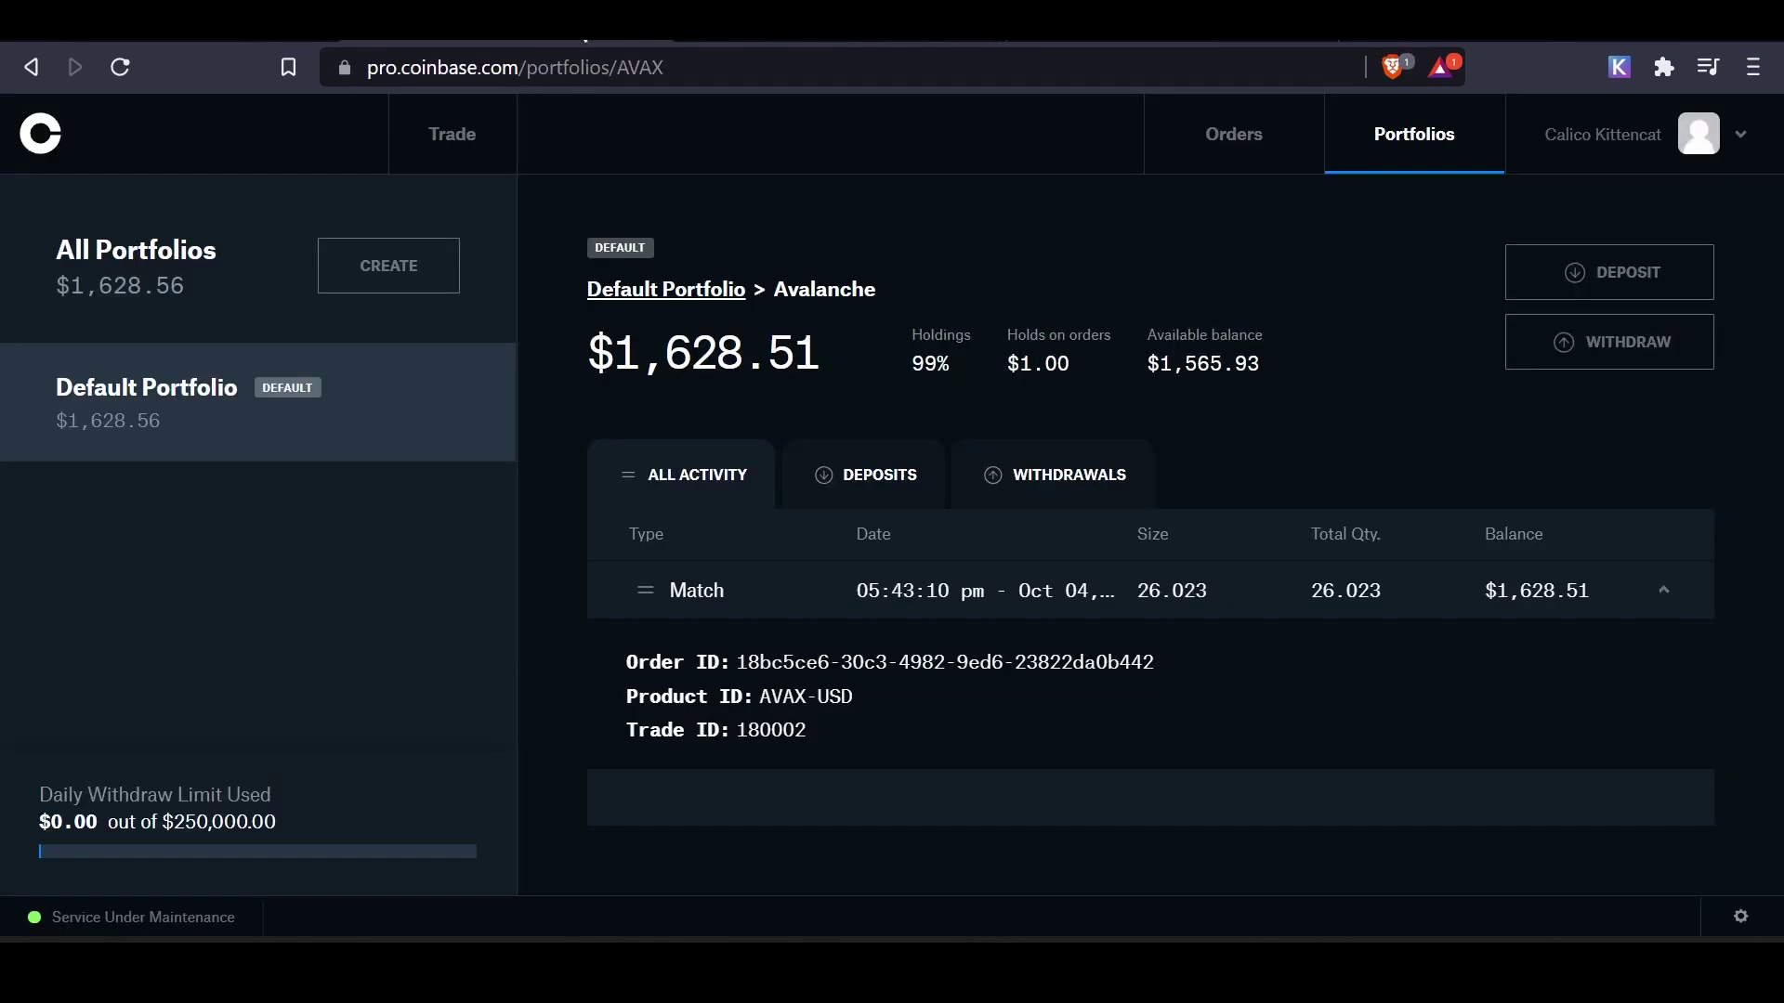
left_click(1624, 345)
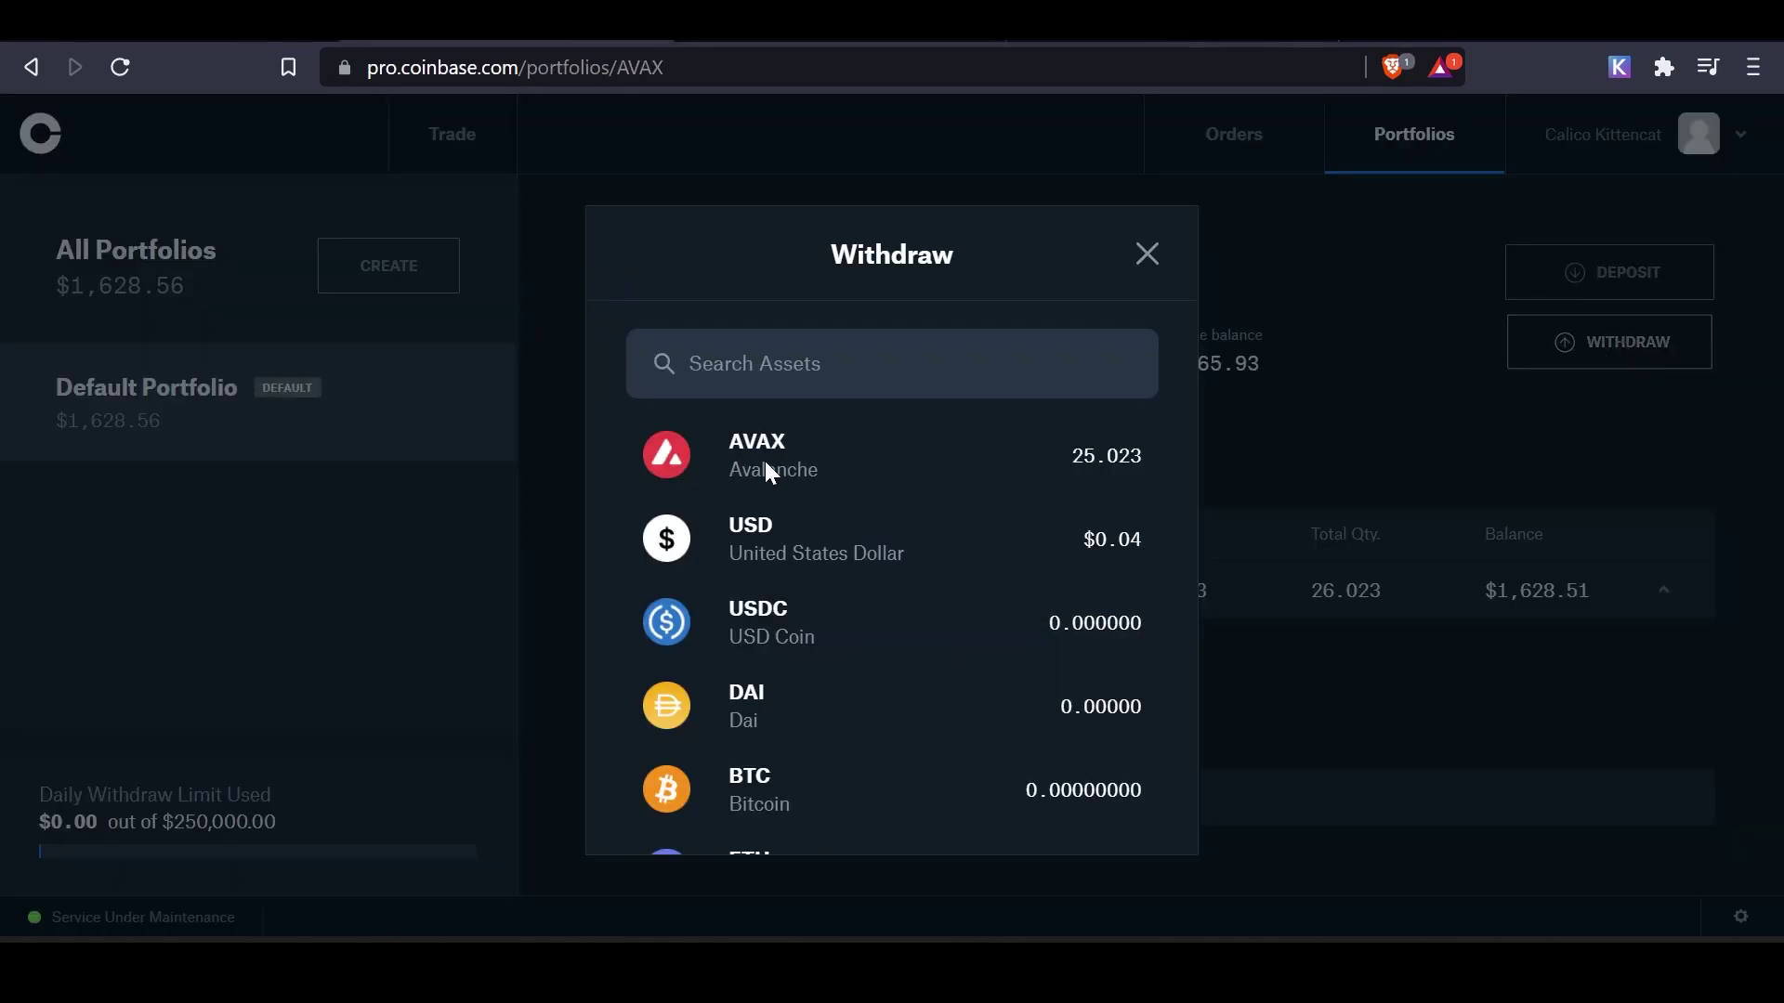
left_click(818, 465)
left_click(744, 594)
key("ctrl+v")
left_click(671, 780)
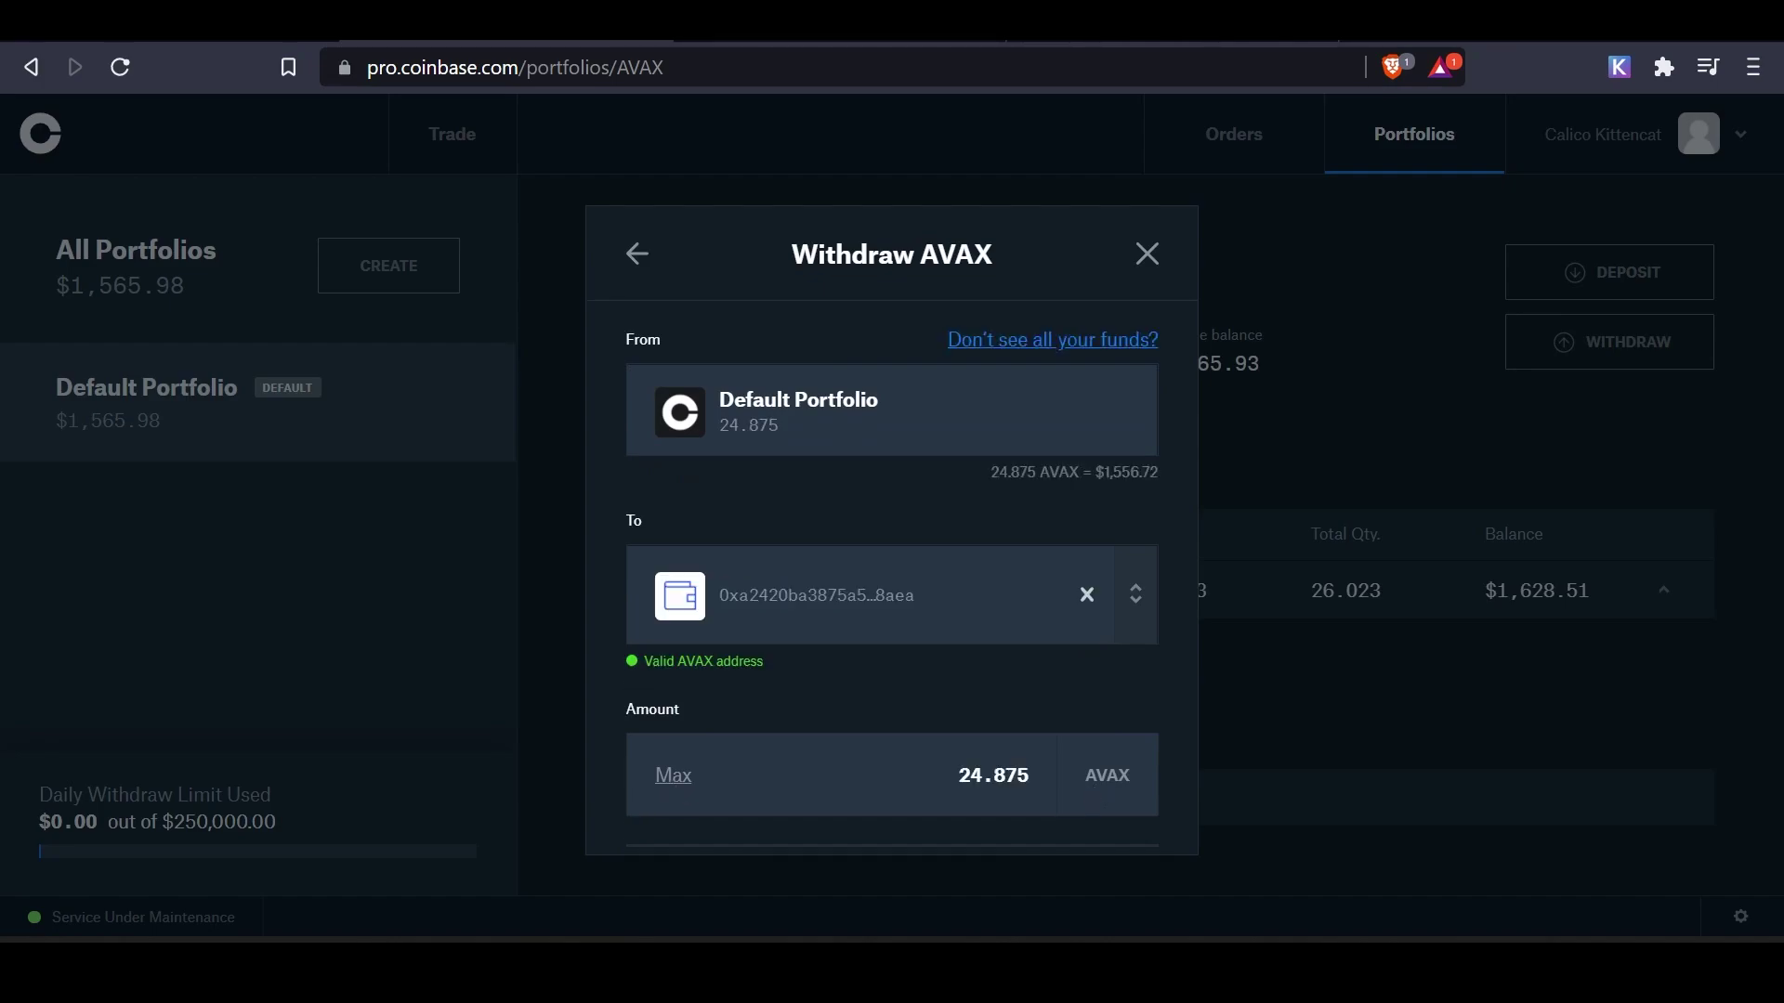
Confirm the 24.875 AVAX withdrawal with the 2-step verification code and return to the wallet
scroll(957, 837, "down", 5)
left_click(957, 840)
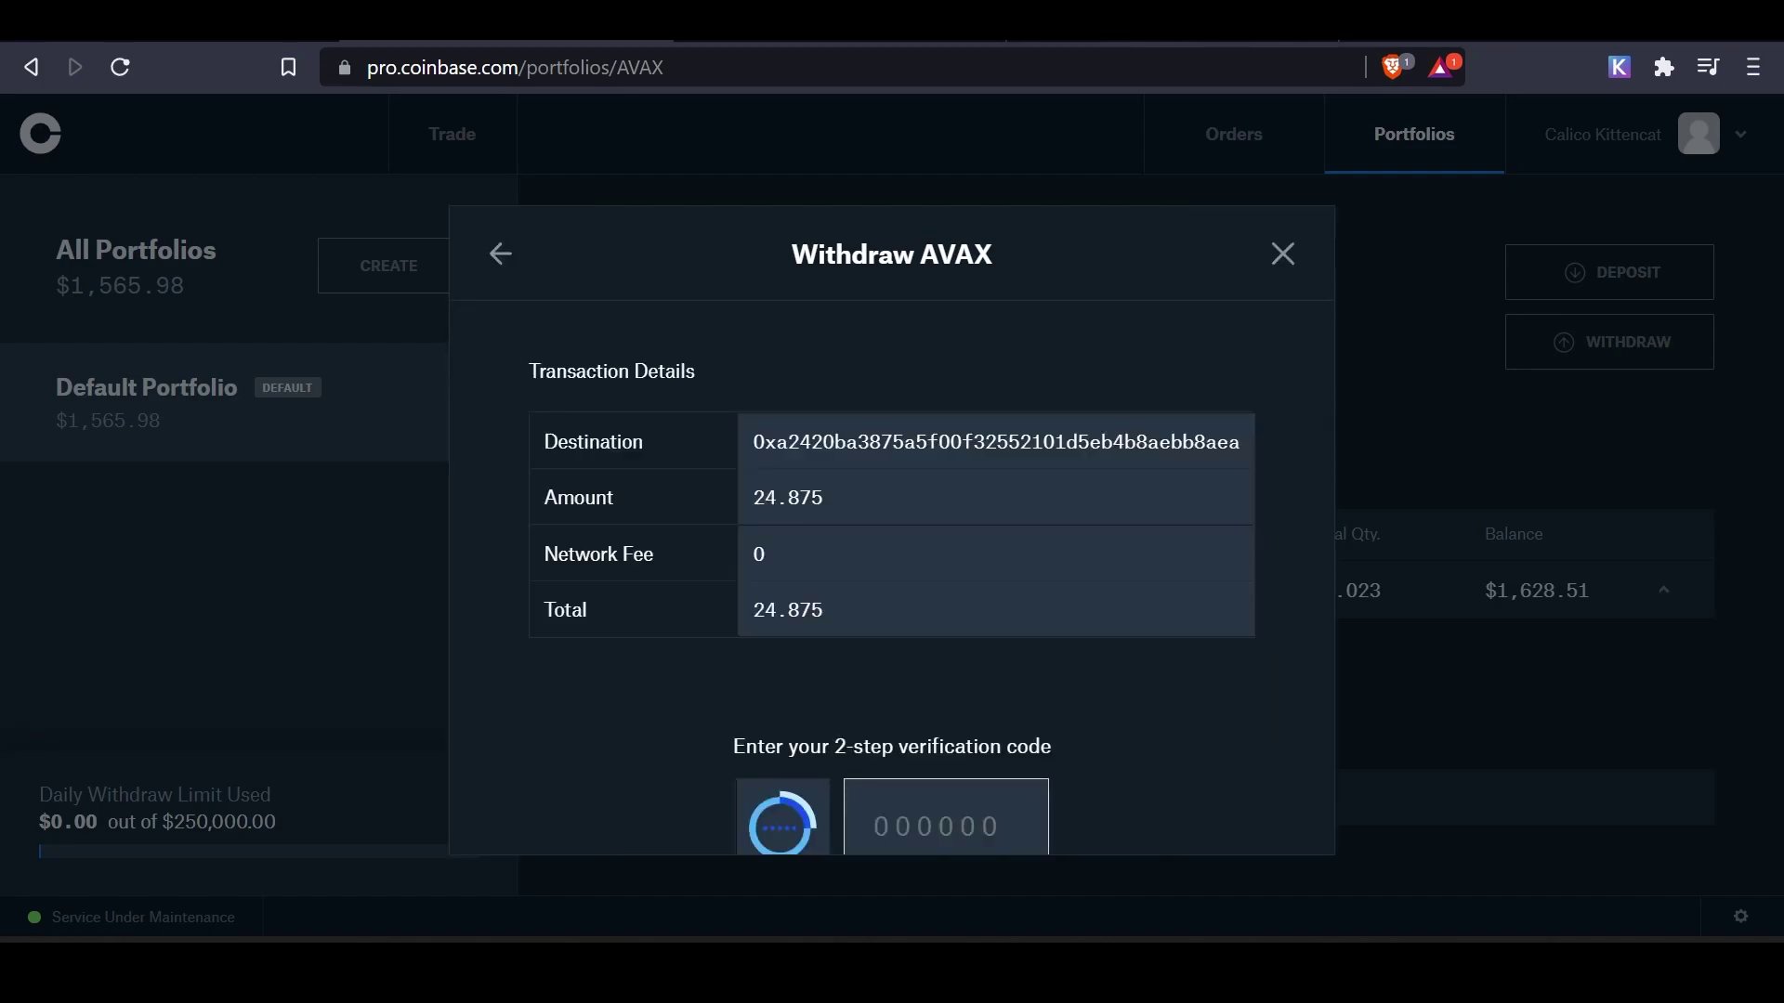
scroll(968, 689, "down", 2)
left_click(946, 659)
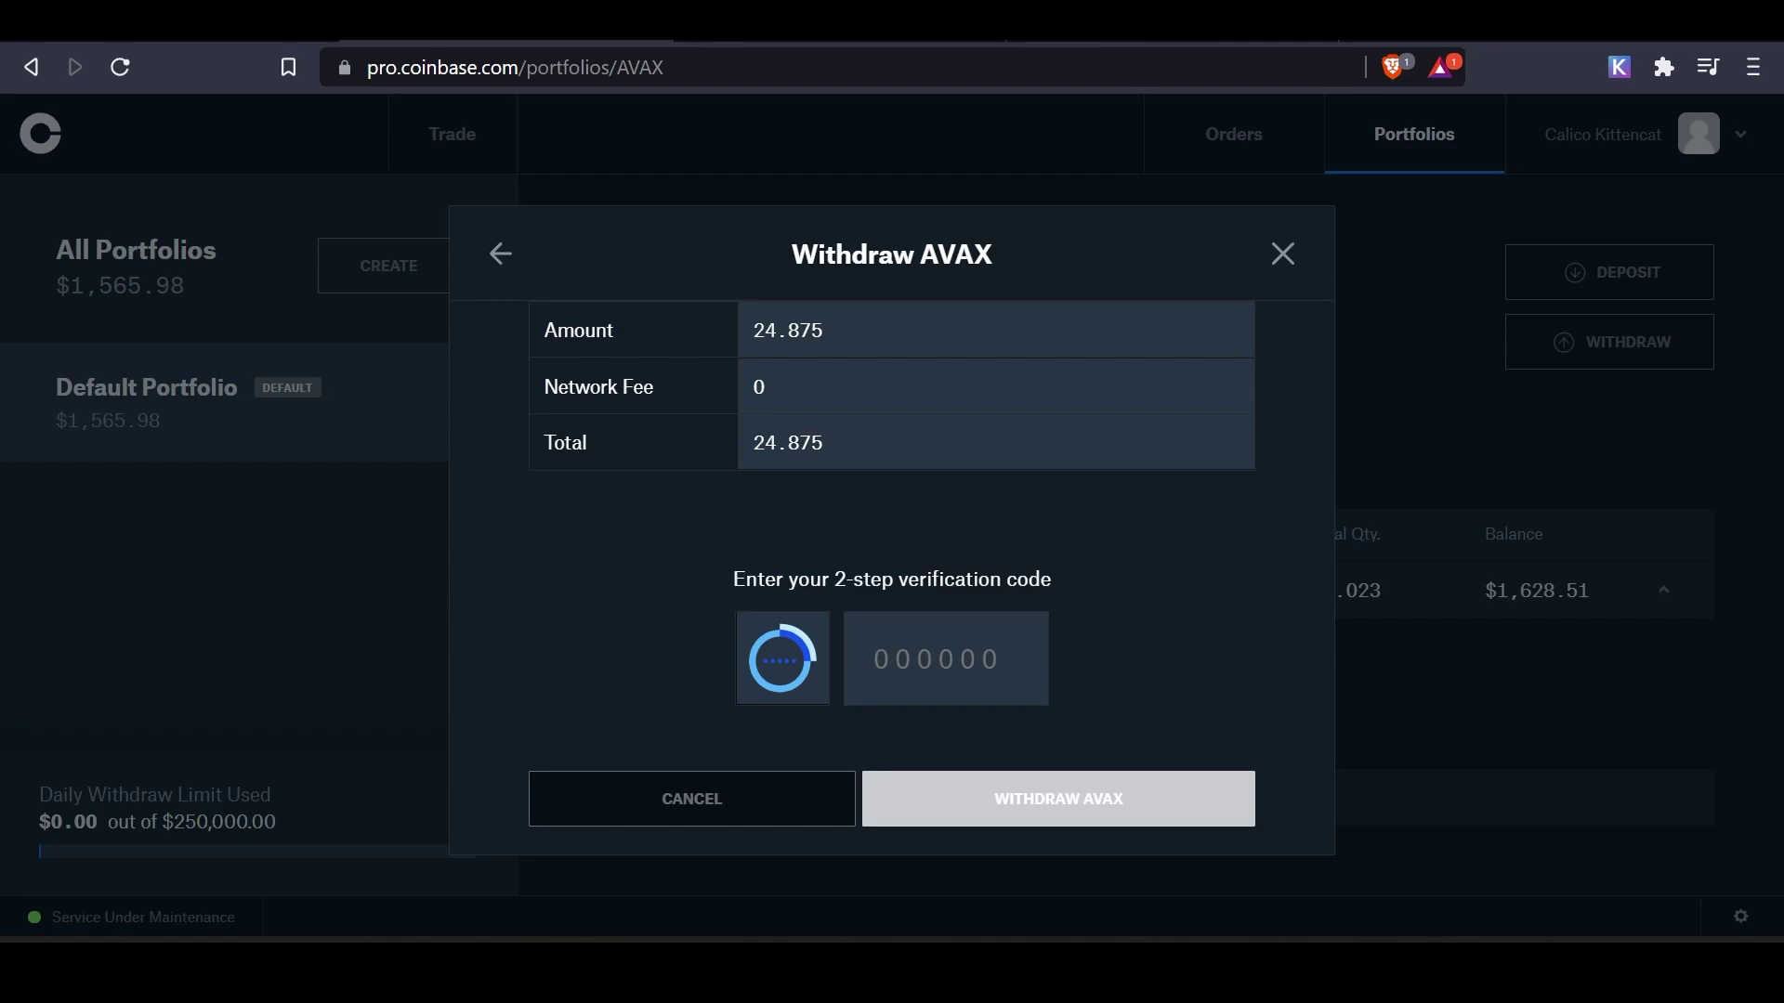
left_click(1010, 797)
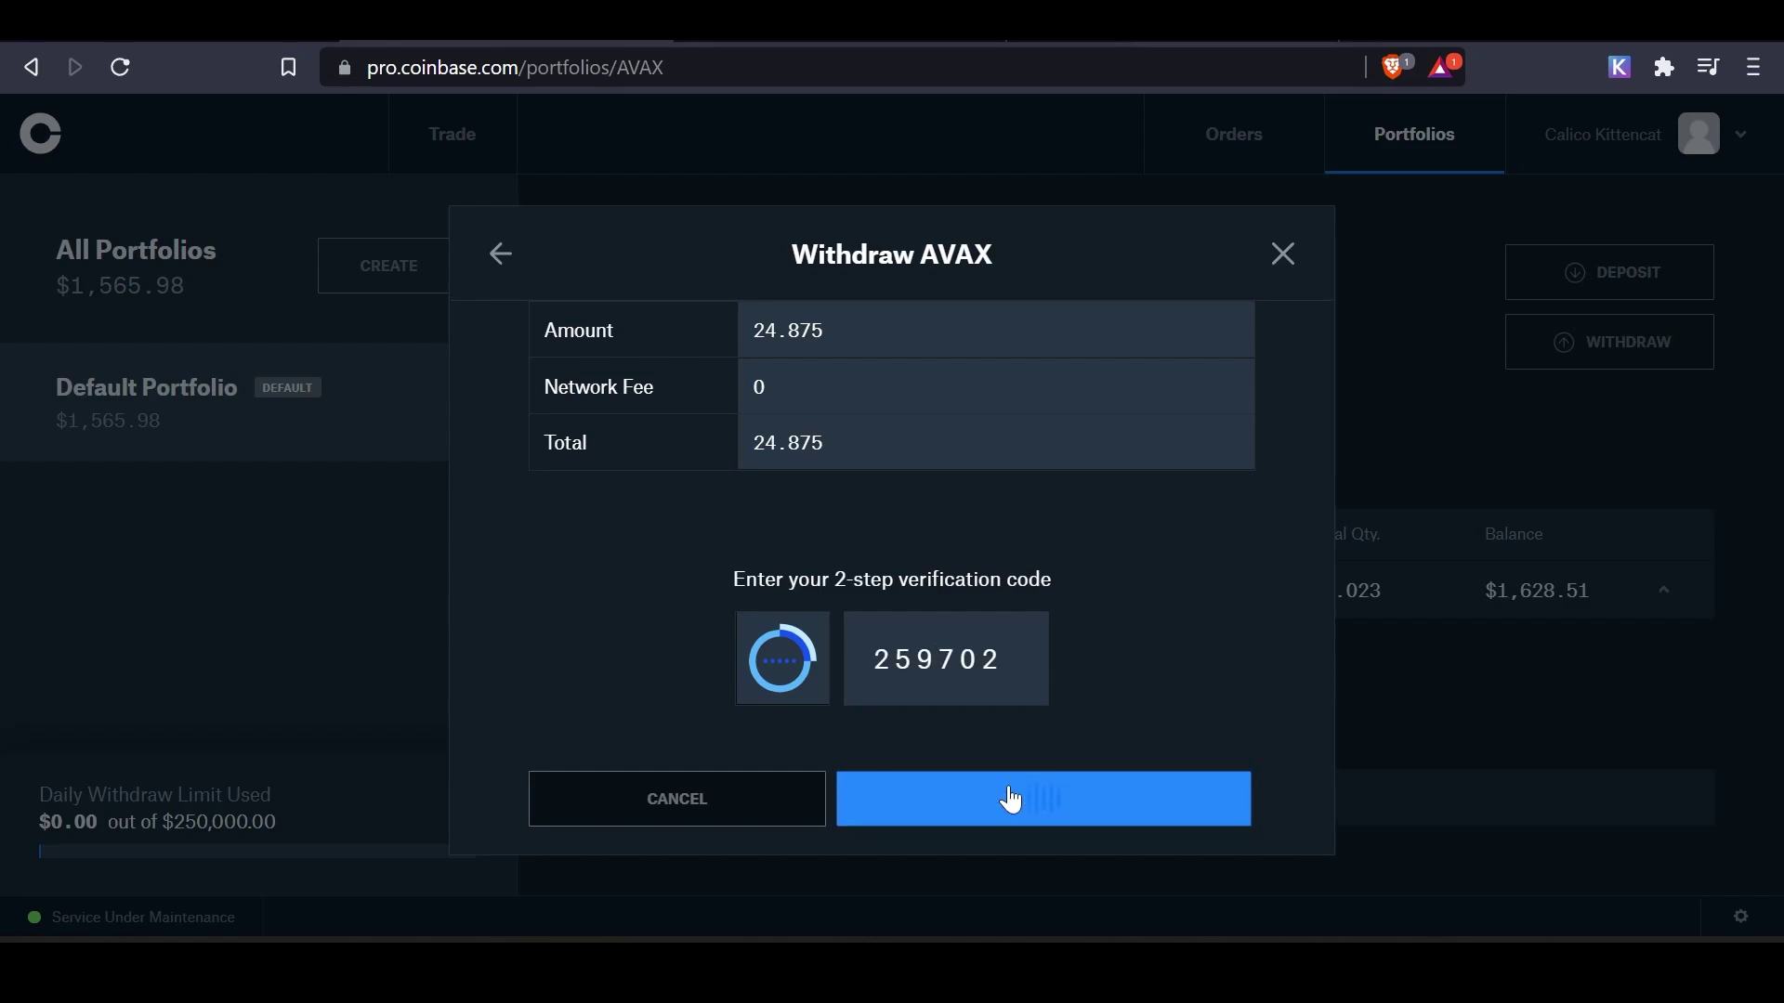
left_click(821, 671)
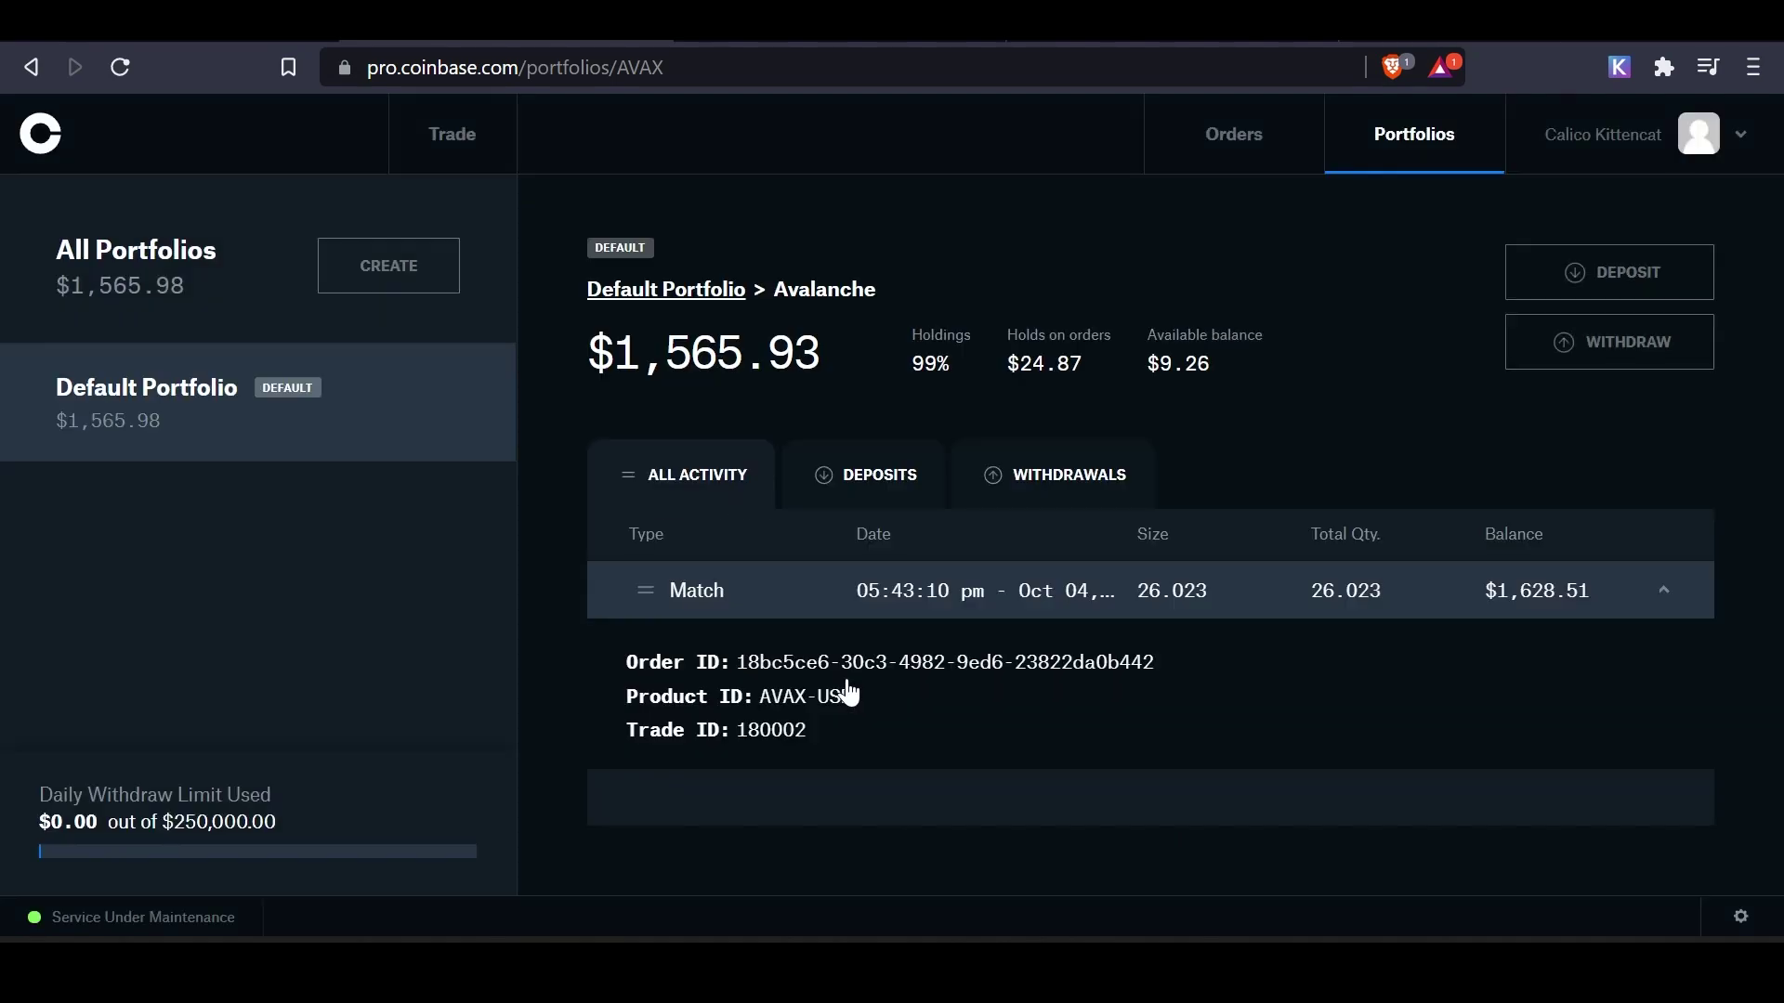
key("ctrl+Tab")
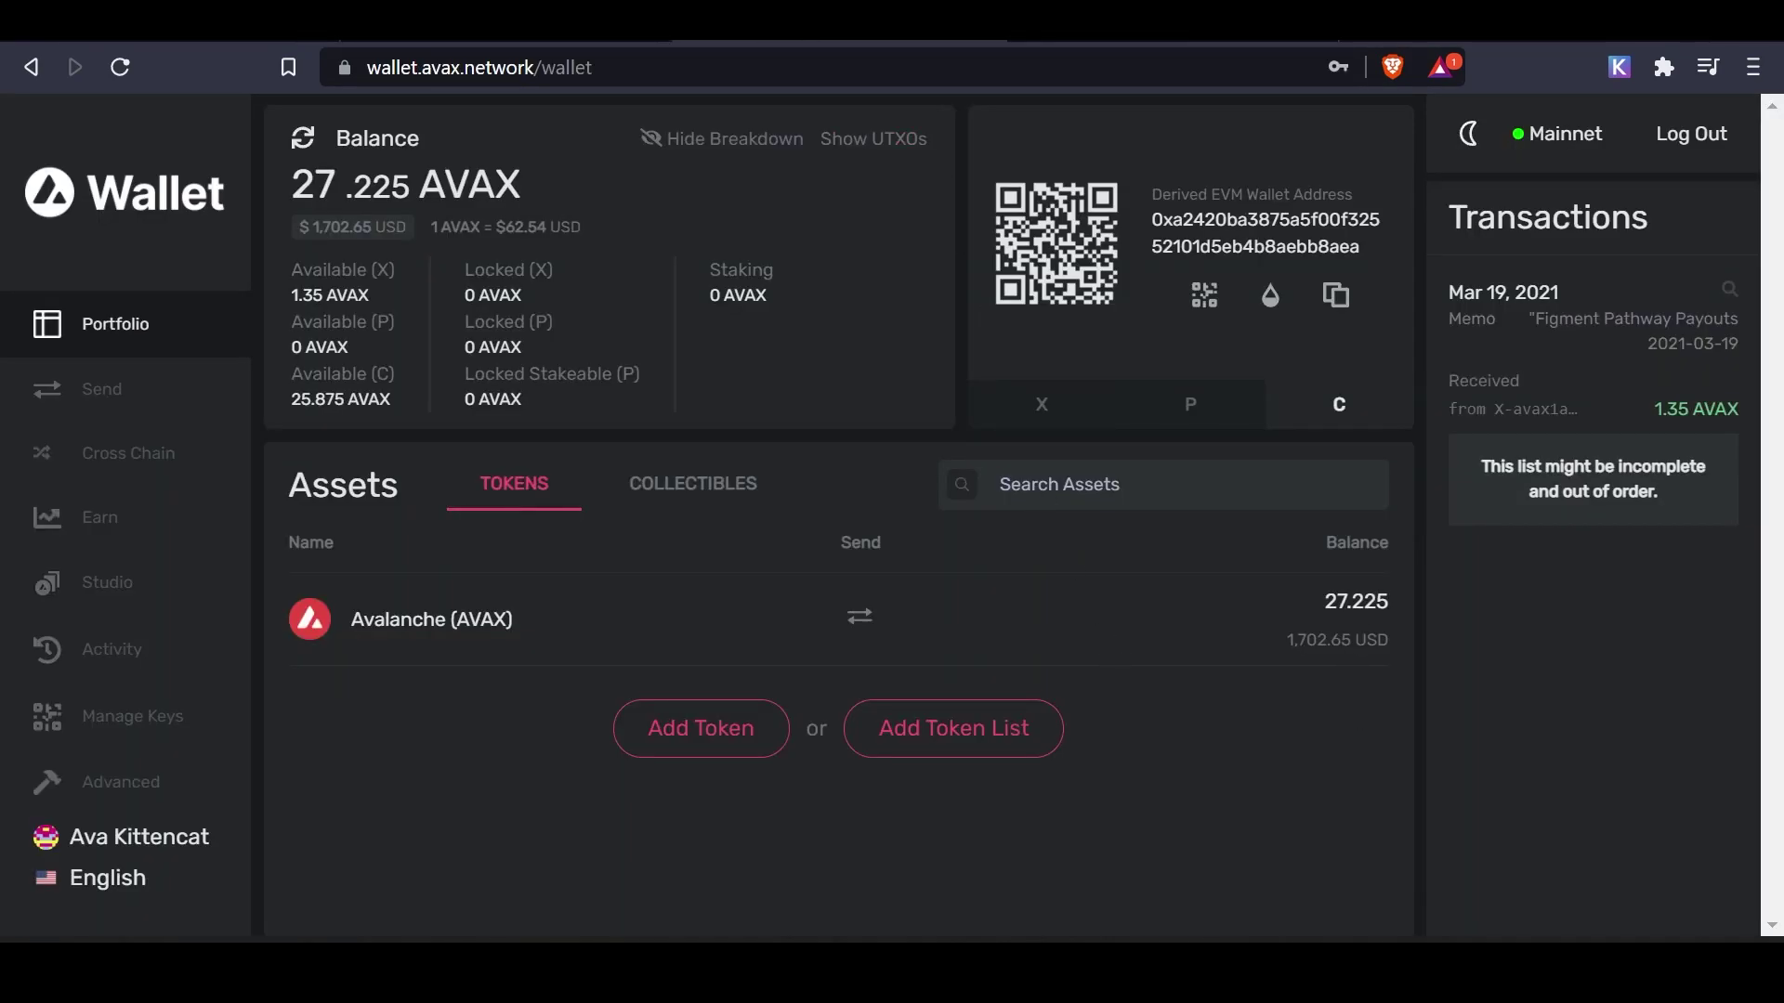
Open the Cross Chain page and choose the C chain as transfer source
left_click_drag(1325, 609, 1446, 657)
left_click(1409, 726)
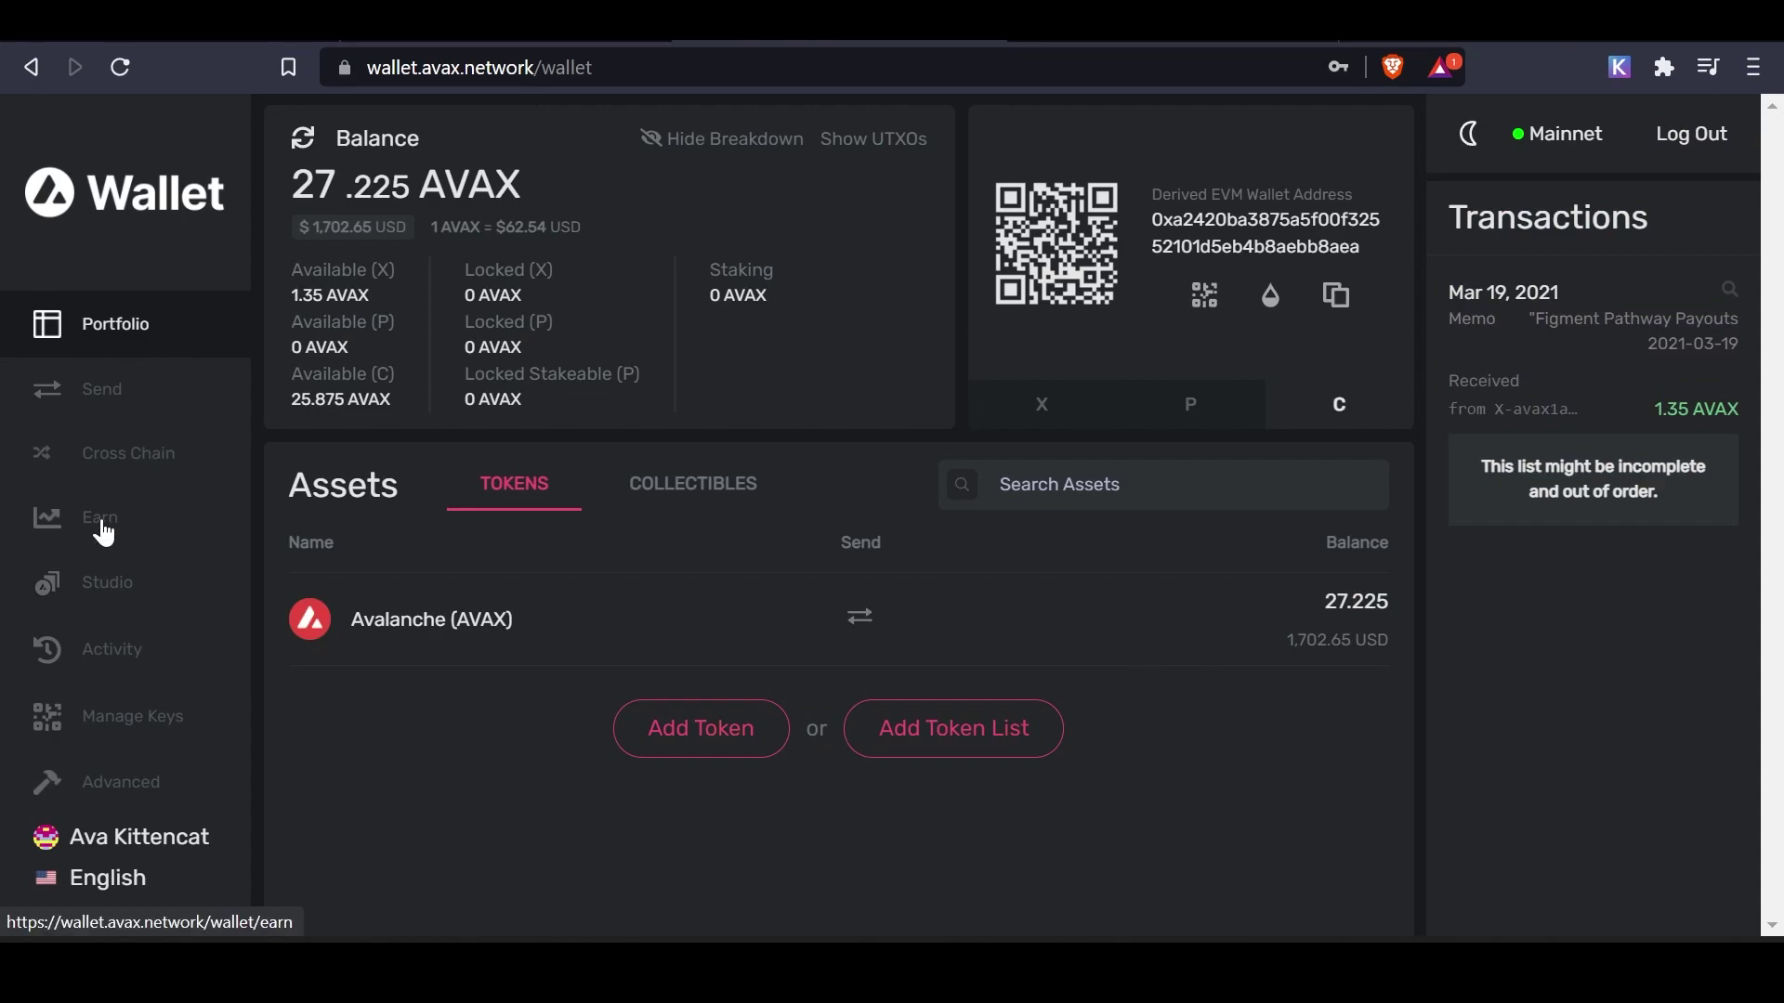
left_click(116, 467)
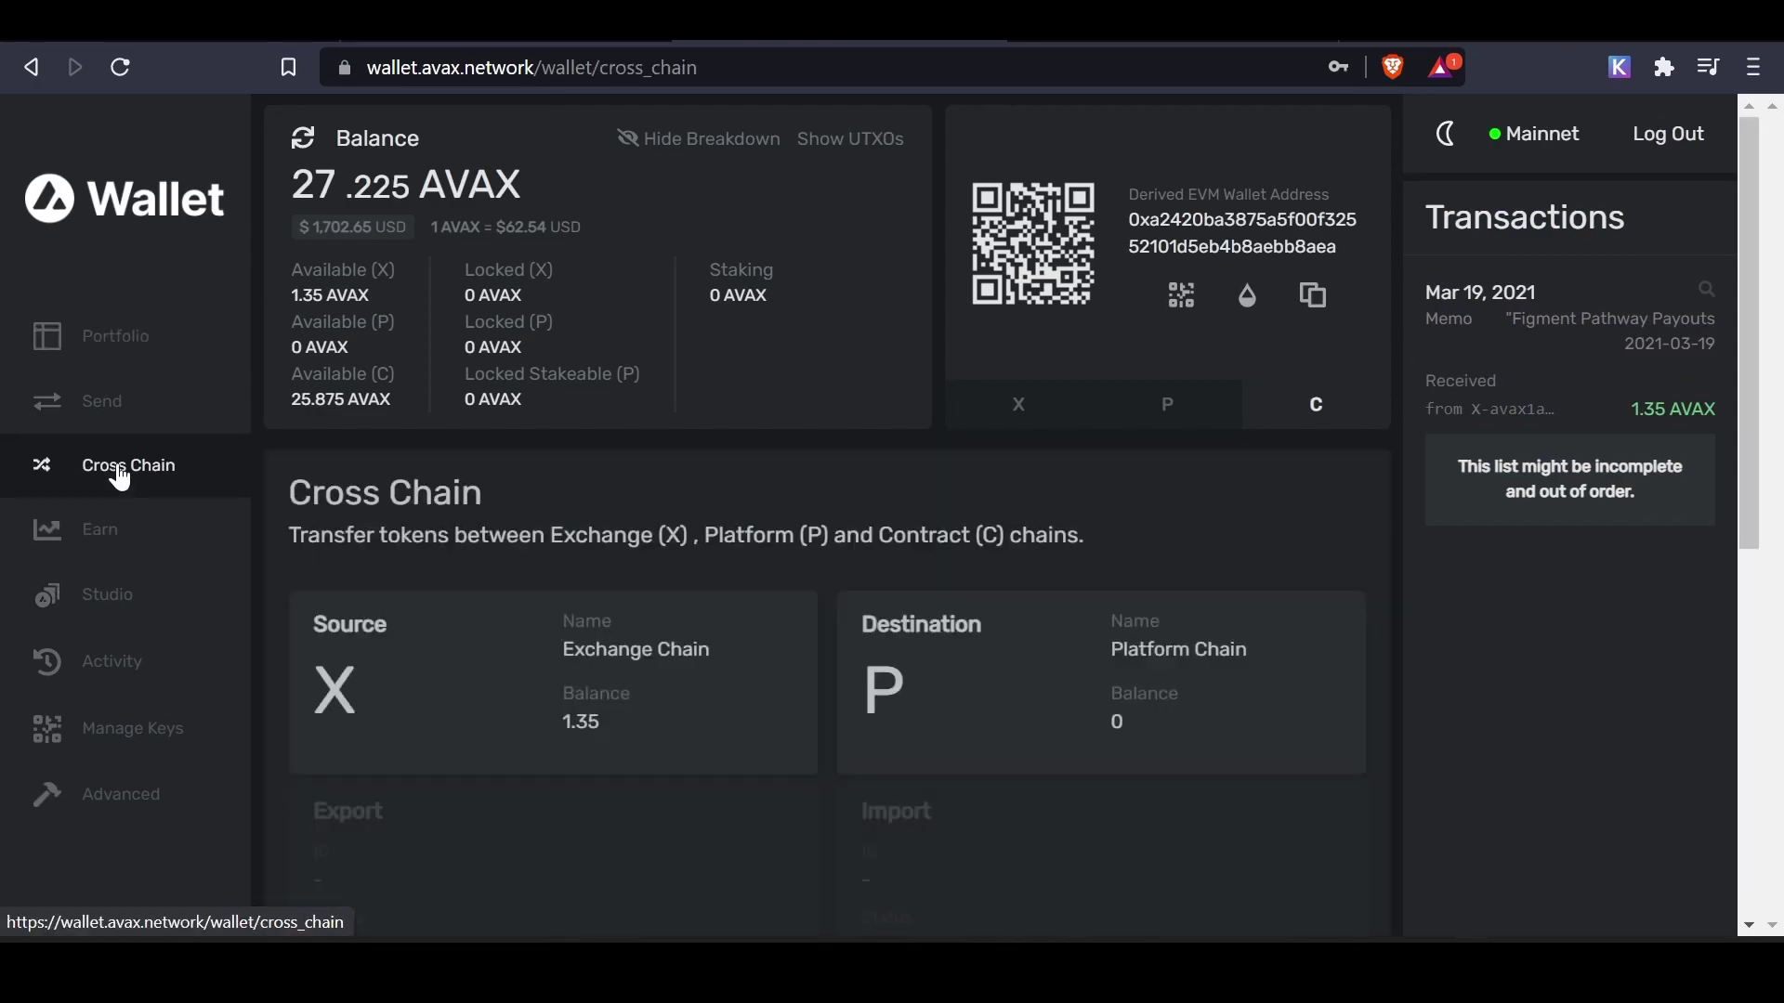
scroll(511, 334, "down", 10)
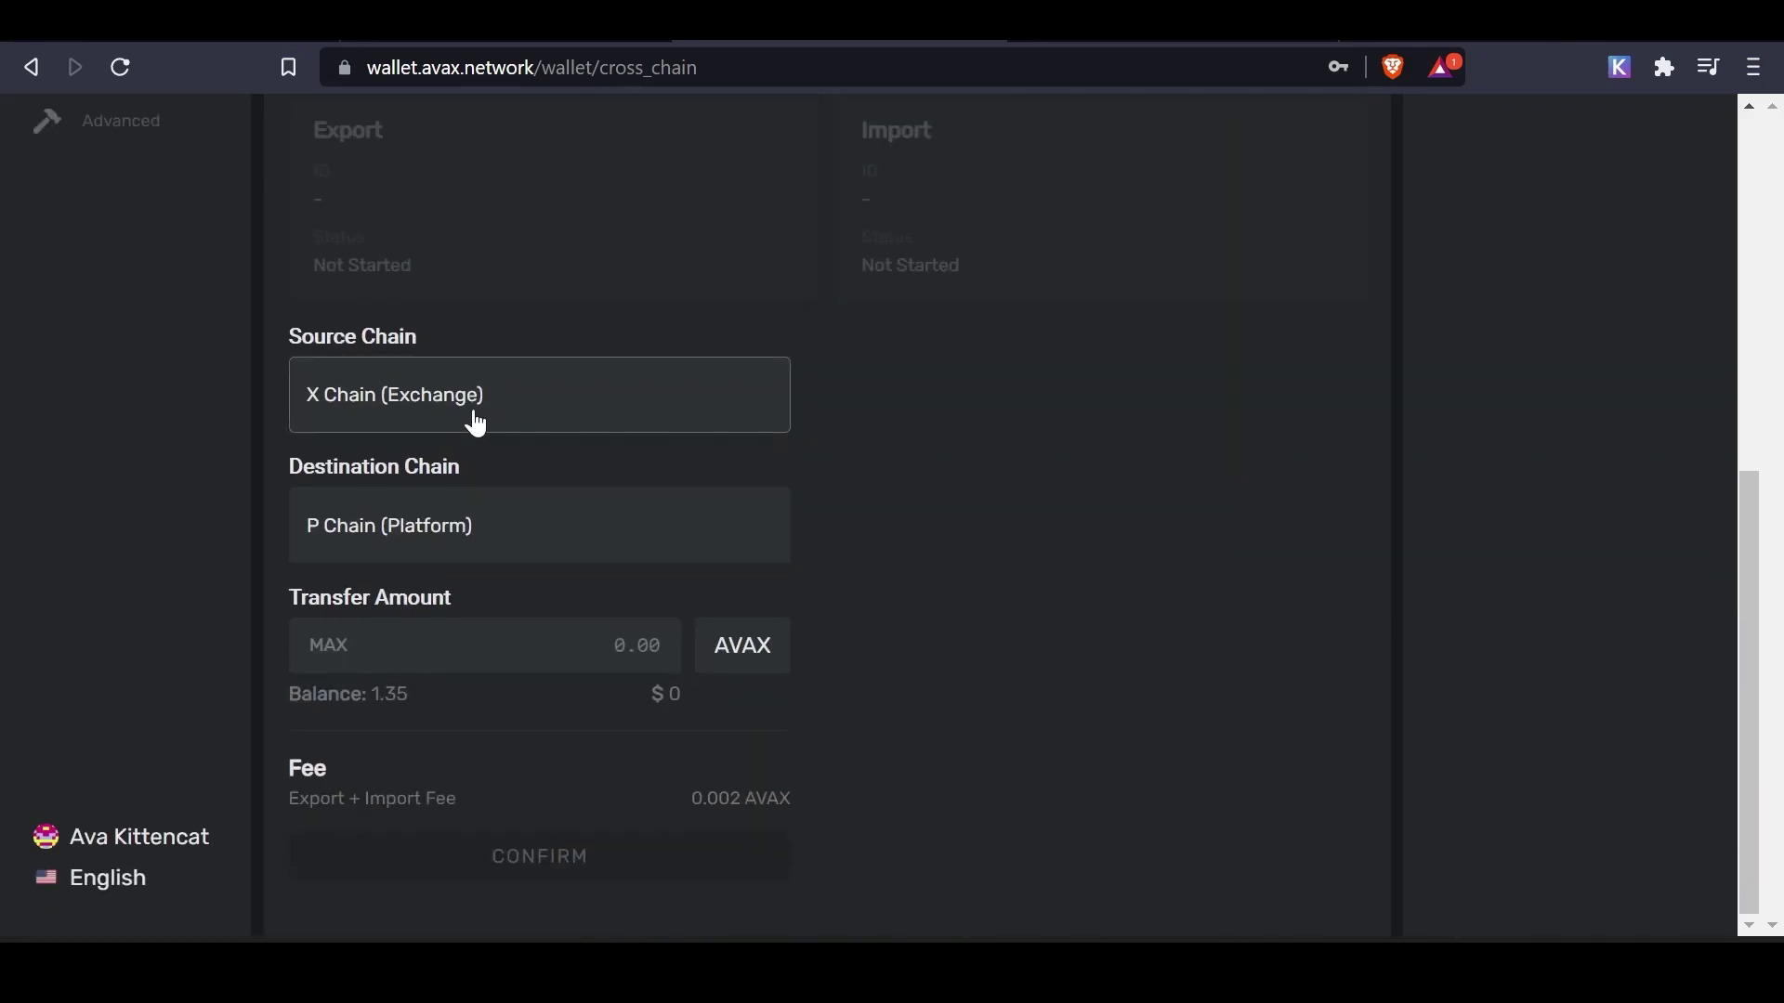
left_click(472, 406)
left_click(443, 493)
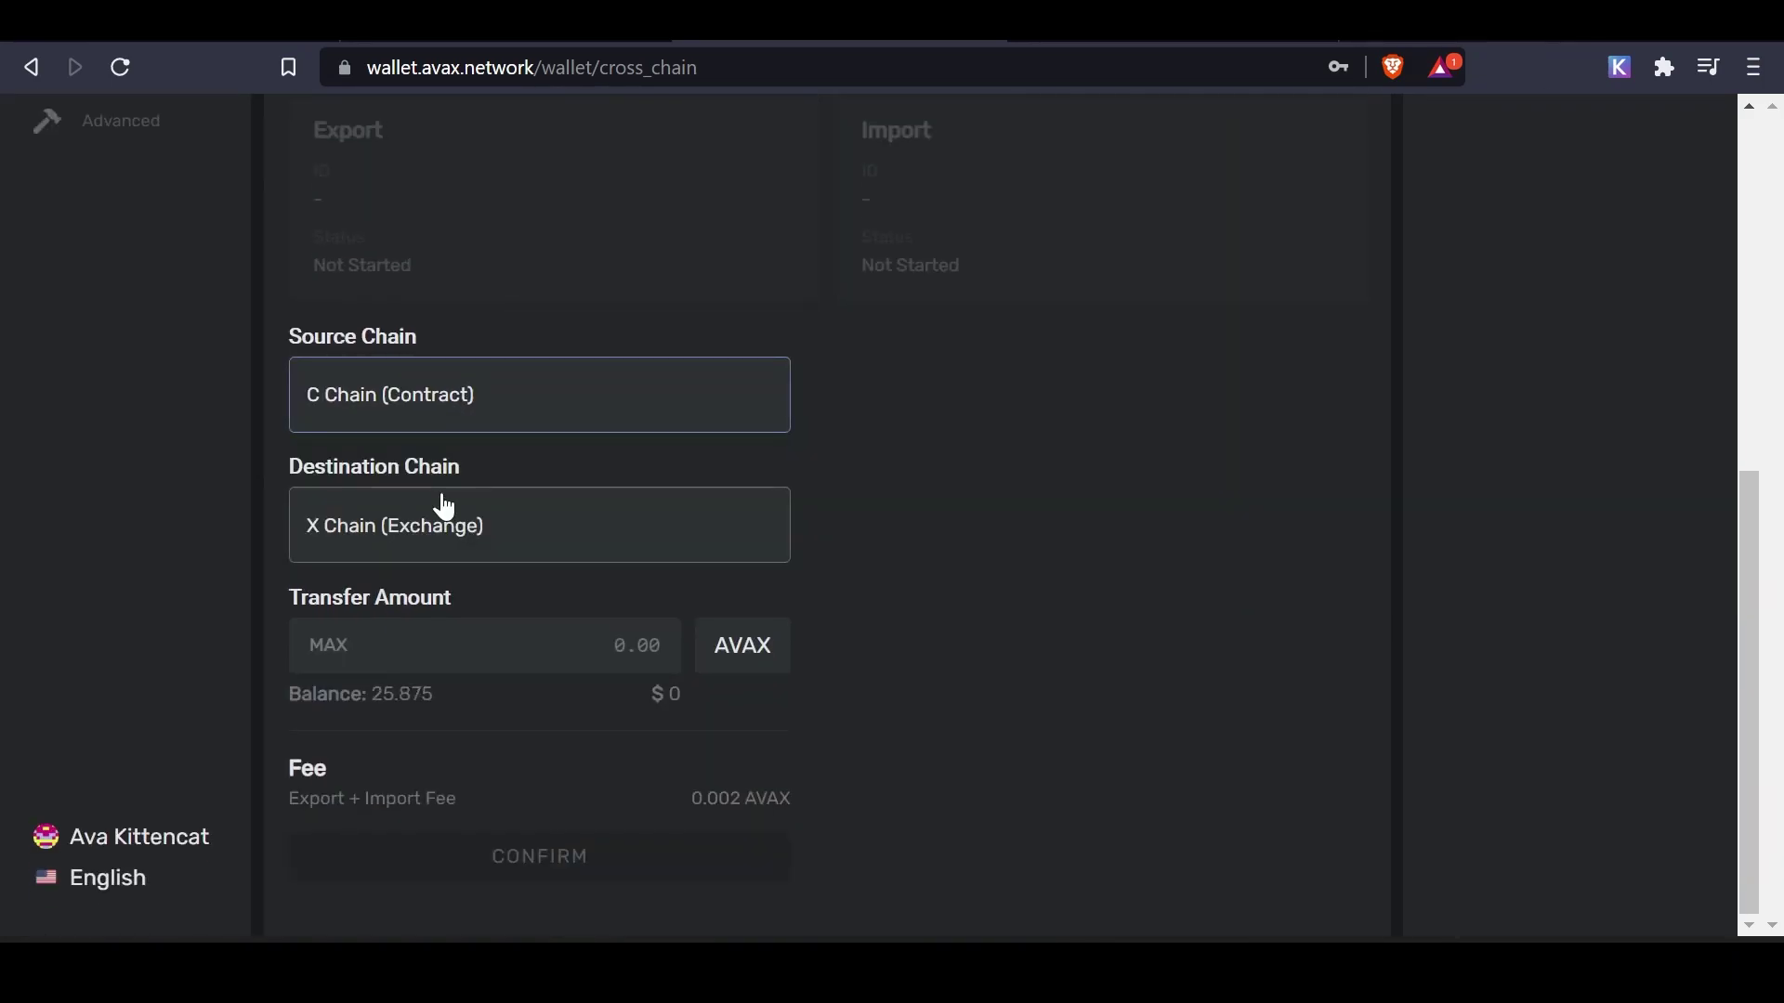
Look over the Earn staking page
scroll(545, 645, "up", 8)
left_click(88, 538)
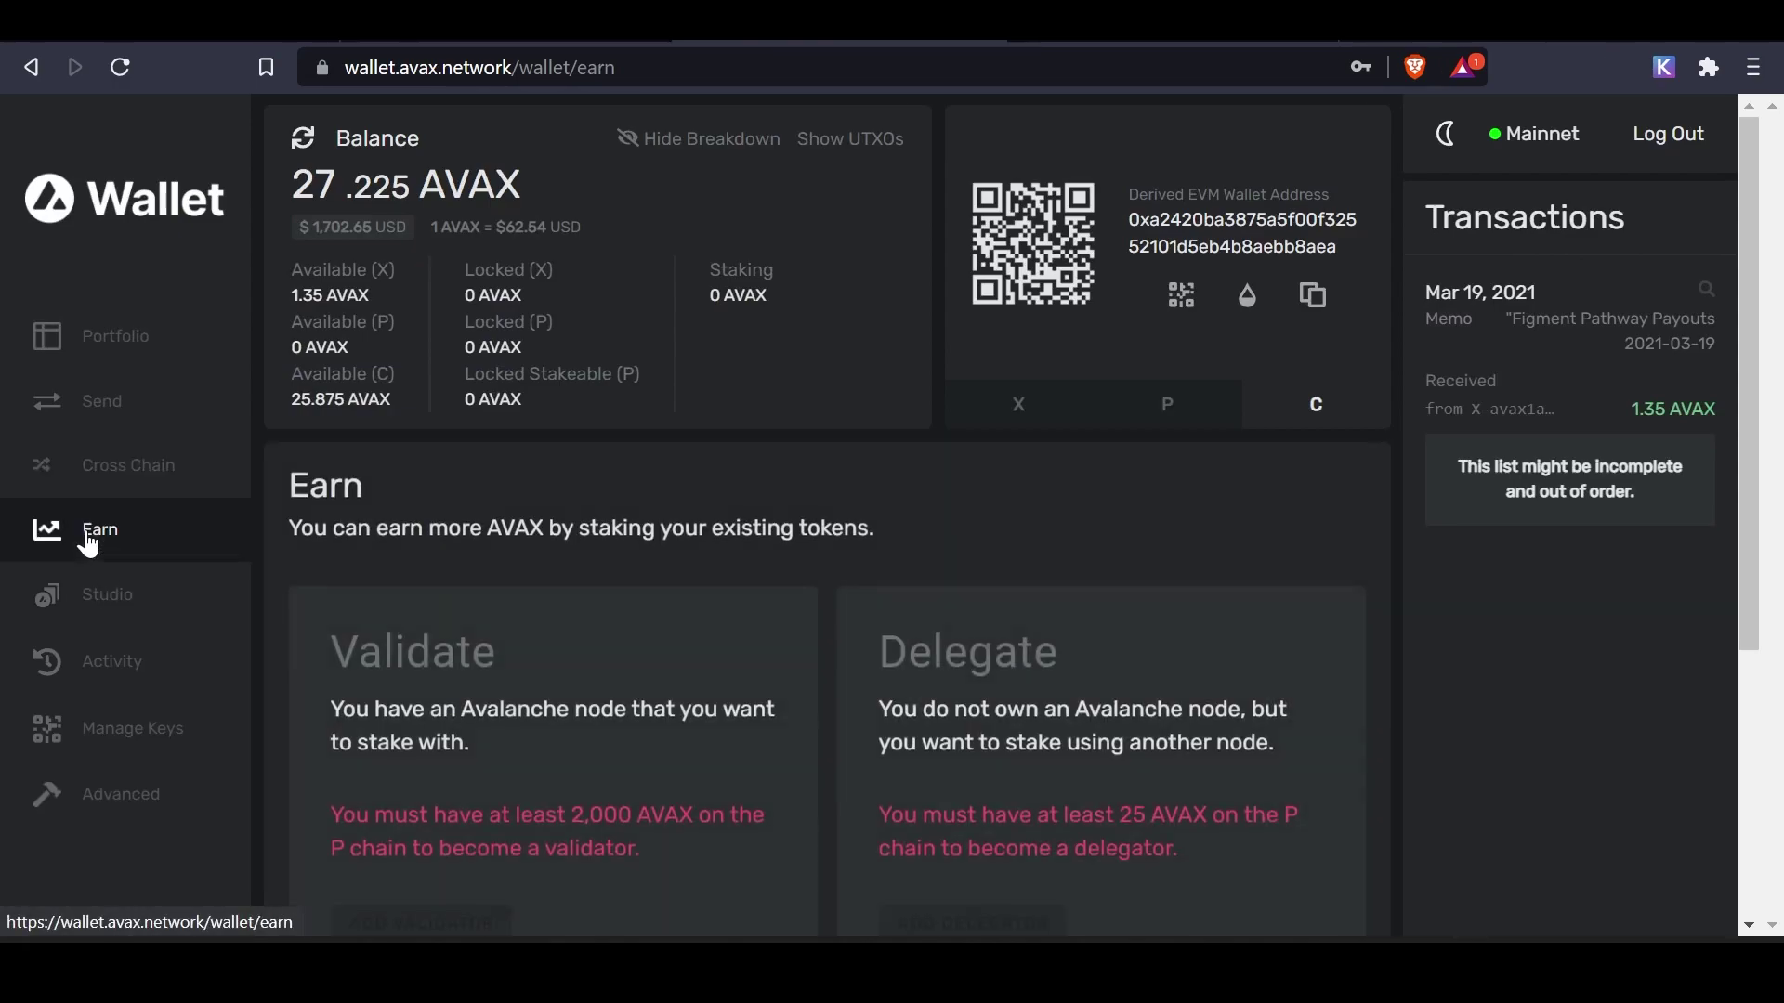
scroll(1087, 566, "down", 5)
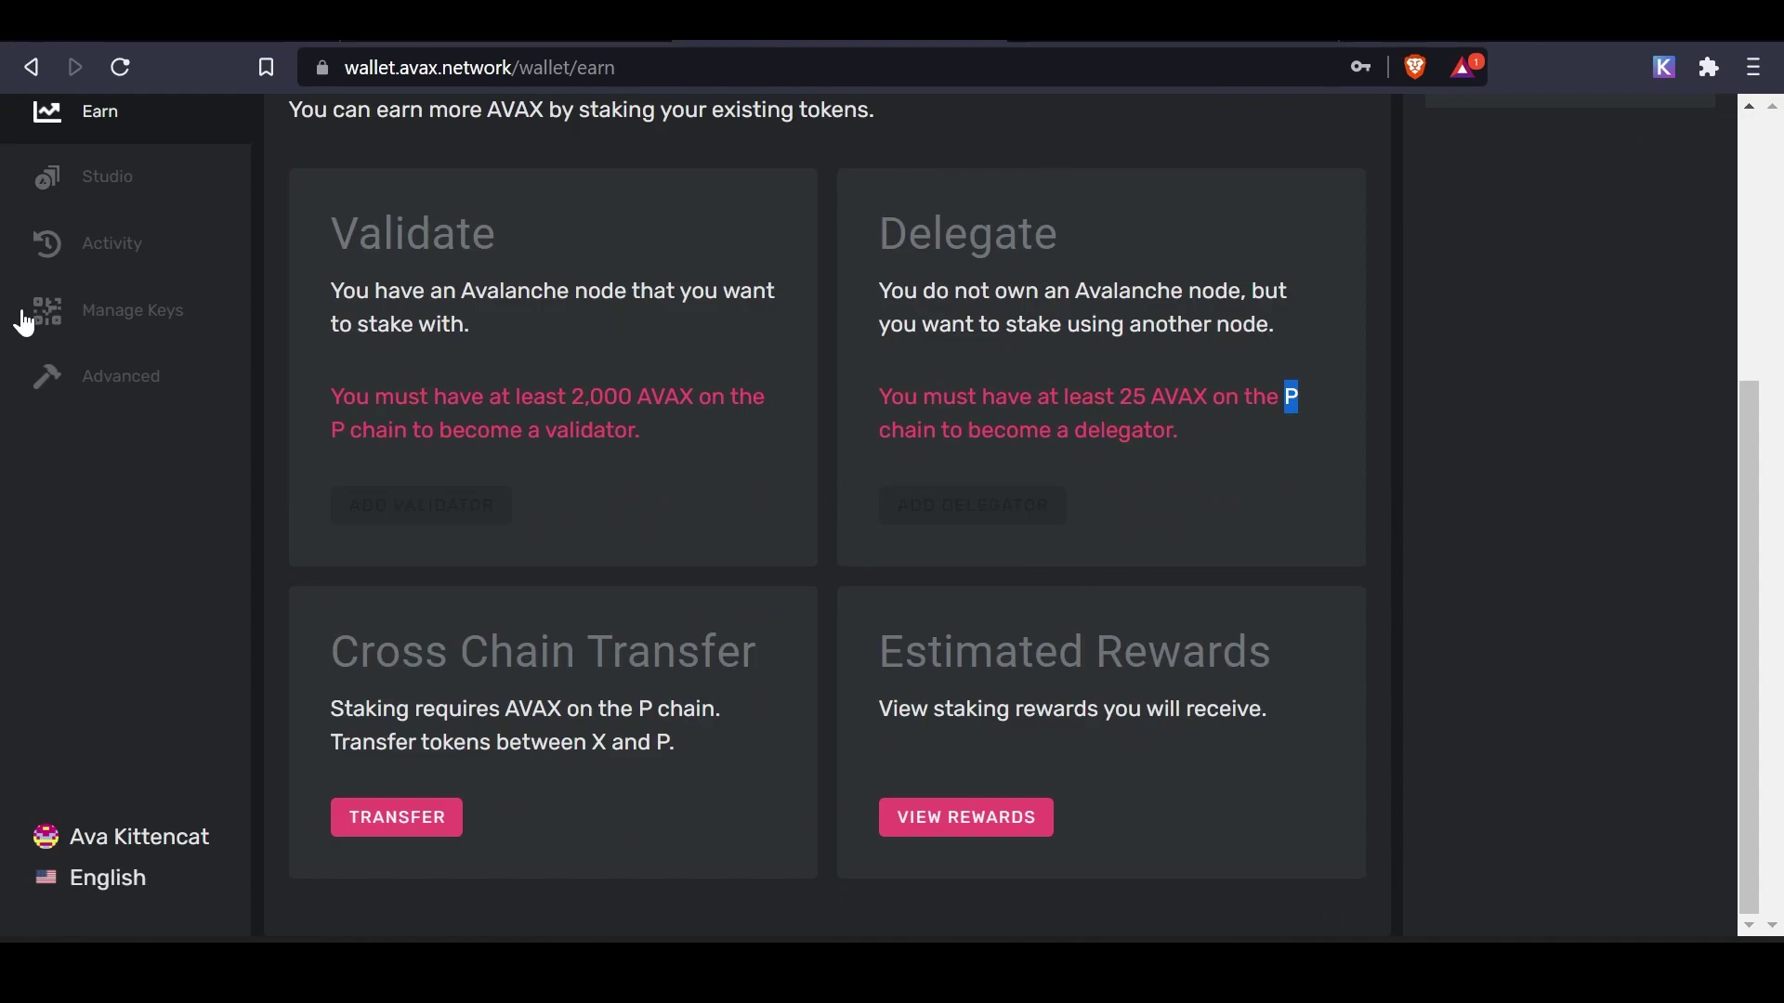
scroll(119, 597, "up", 4)
Set up a cross-chain transfer from the C chain to the X chain
left_click(119, 423)
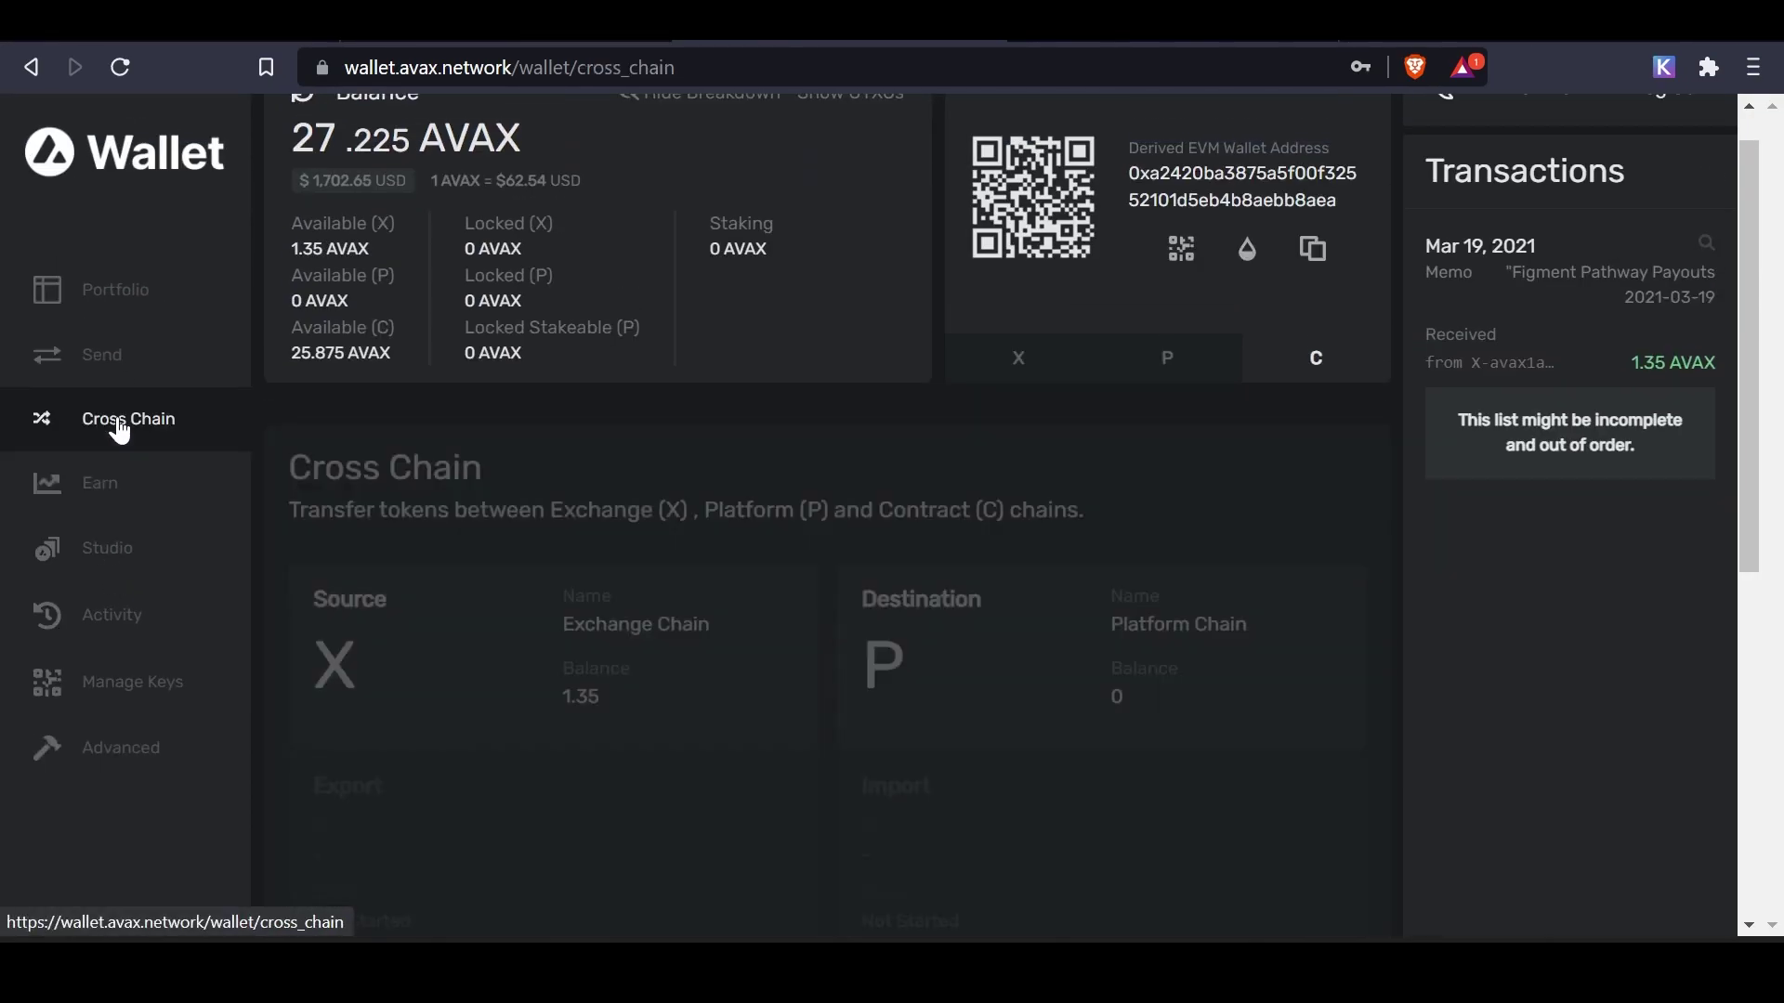
scroll(717, 446, "down", 6)
left_click(502, 476)
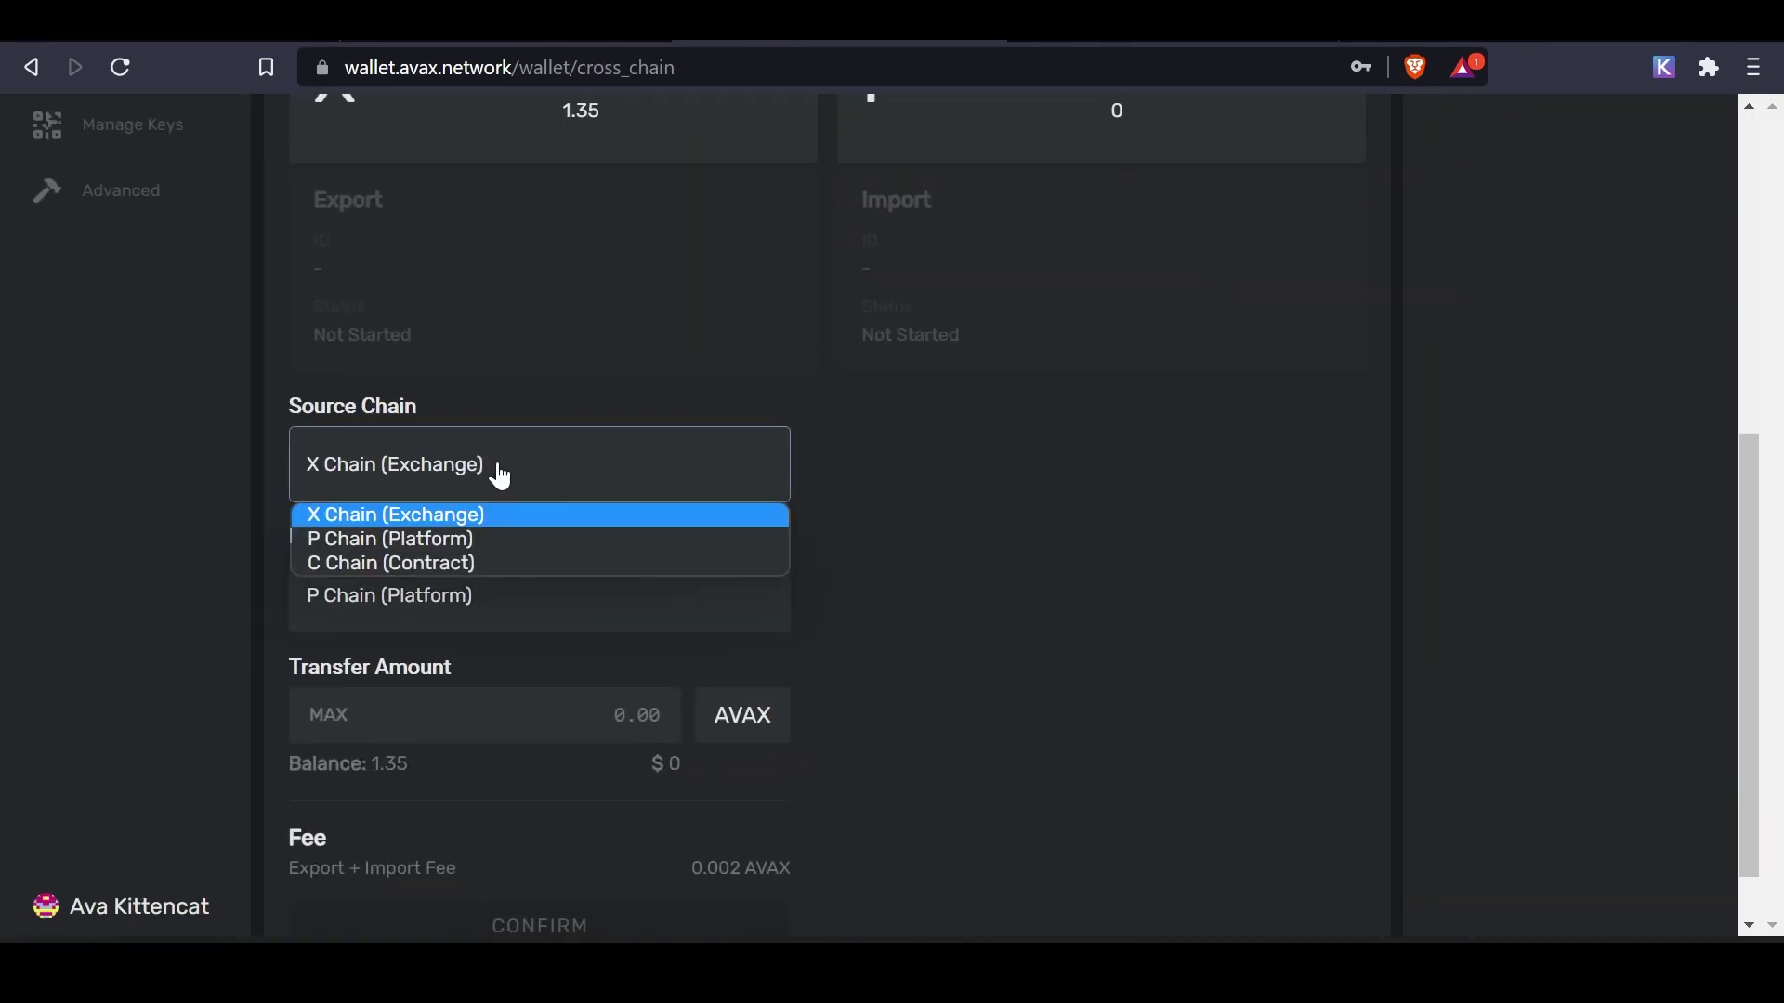
left_click(462, 560)
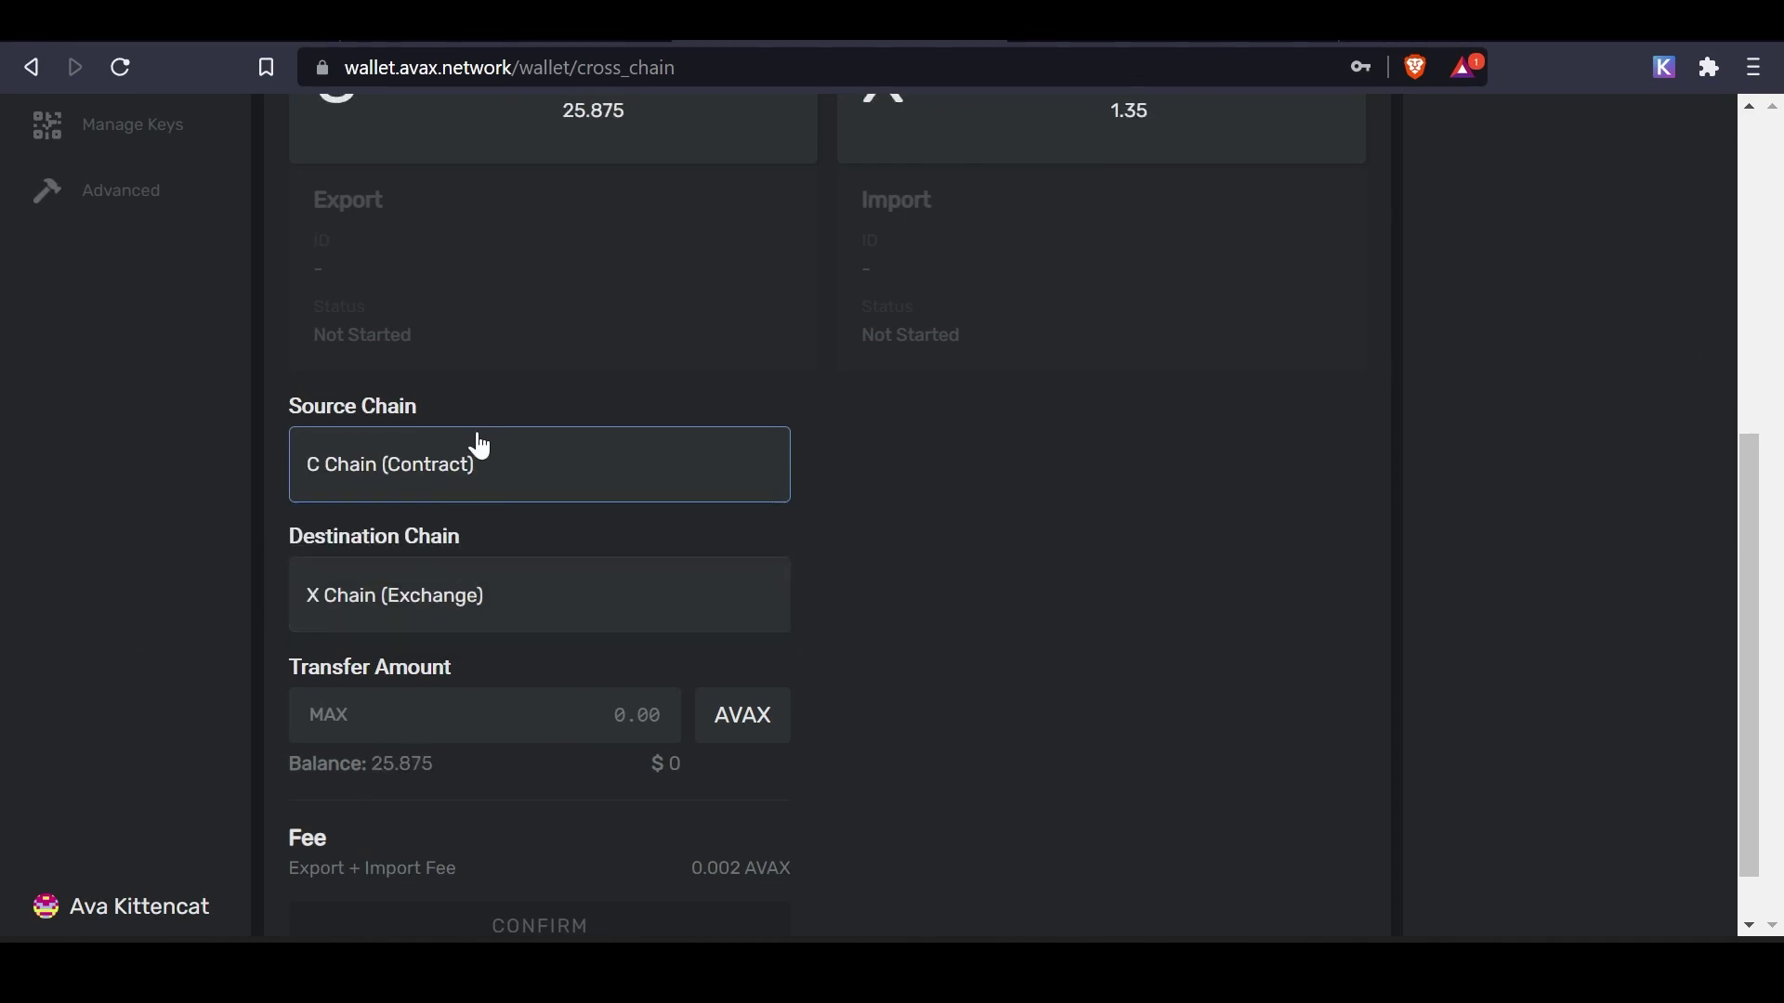
left_click(472, 600)
left_click(468, 646)
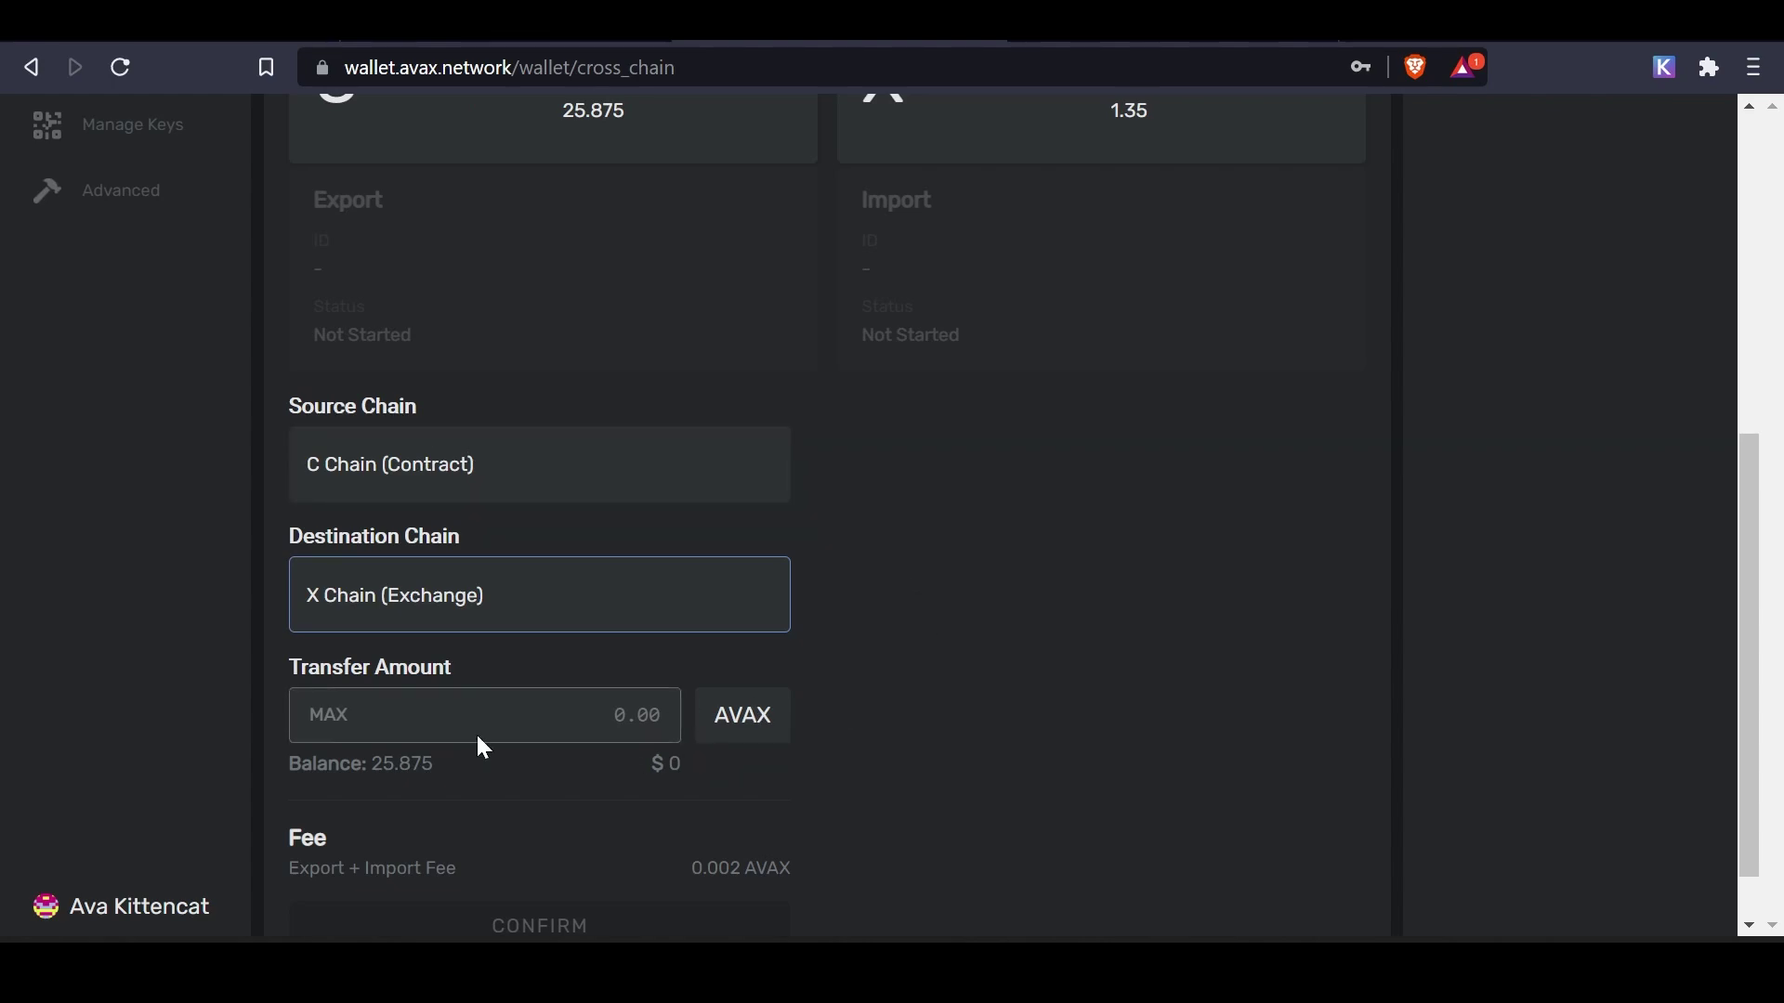
Transfer the maximum 25.873 AVAX to the X chain, paying the 0.002 AVAX fee
left_click(328, 717)
scroll(884, 605, "down", 1)
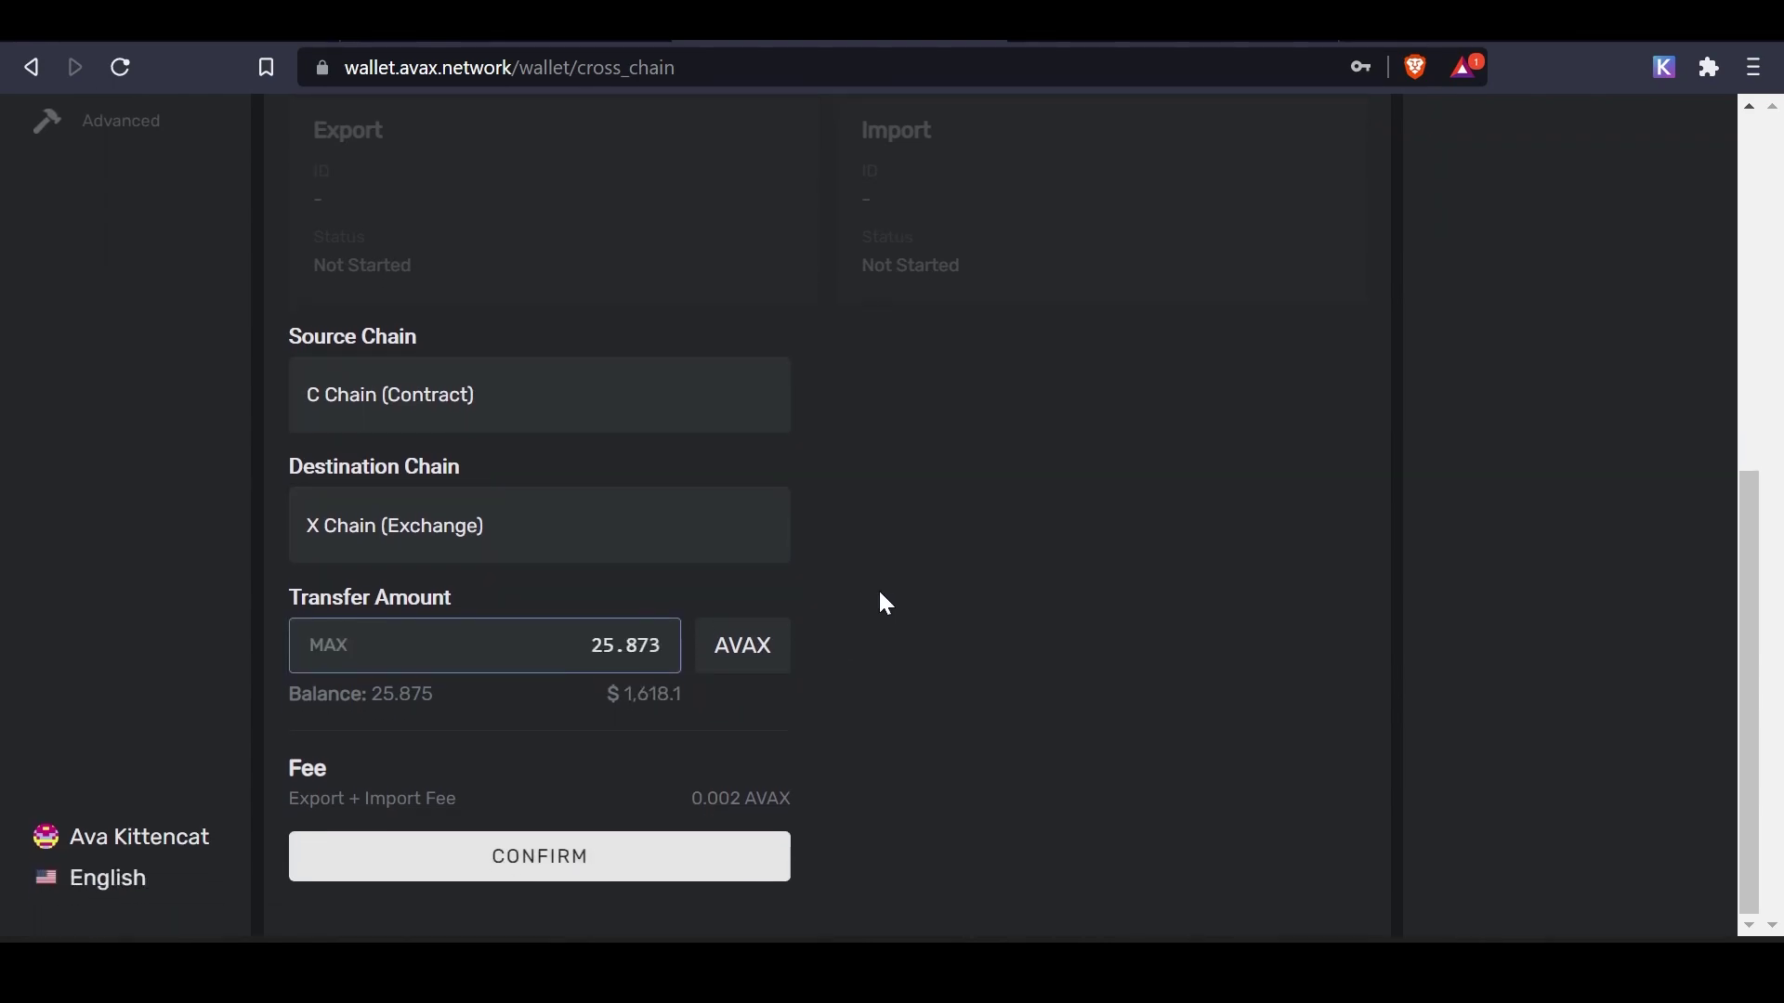
double_click(699, 801)
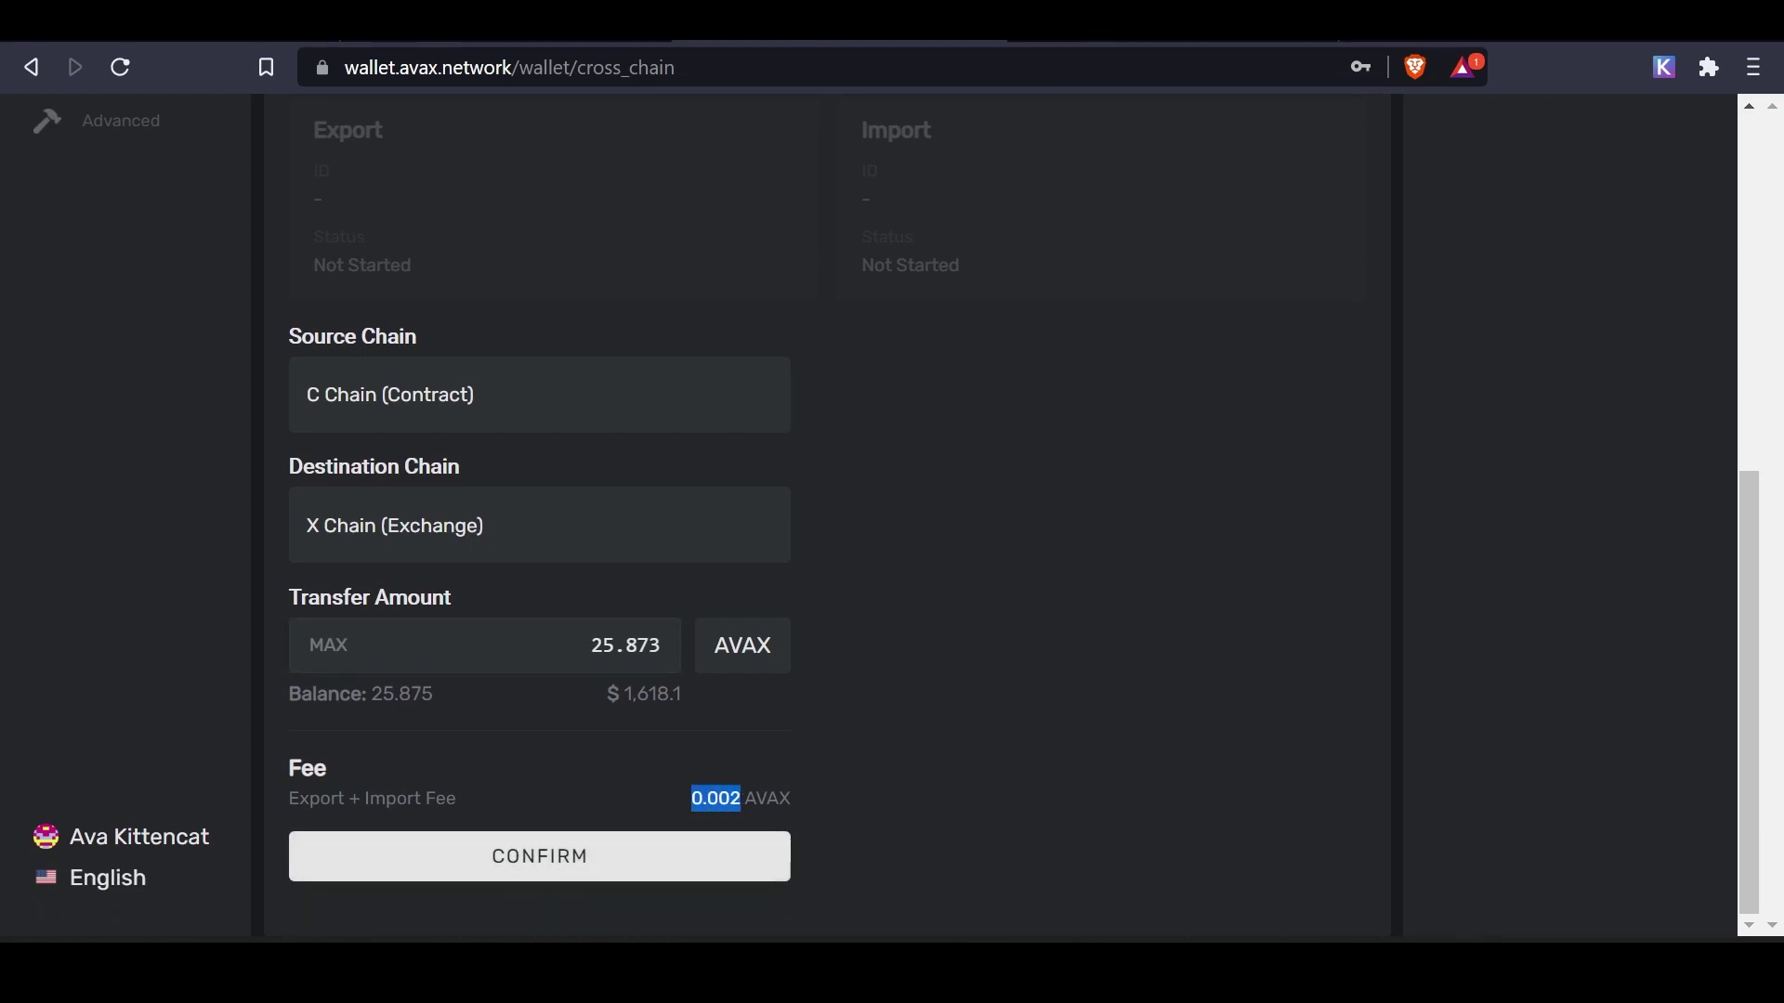
left_click(574, 873)
left_click(565, 857)
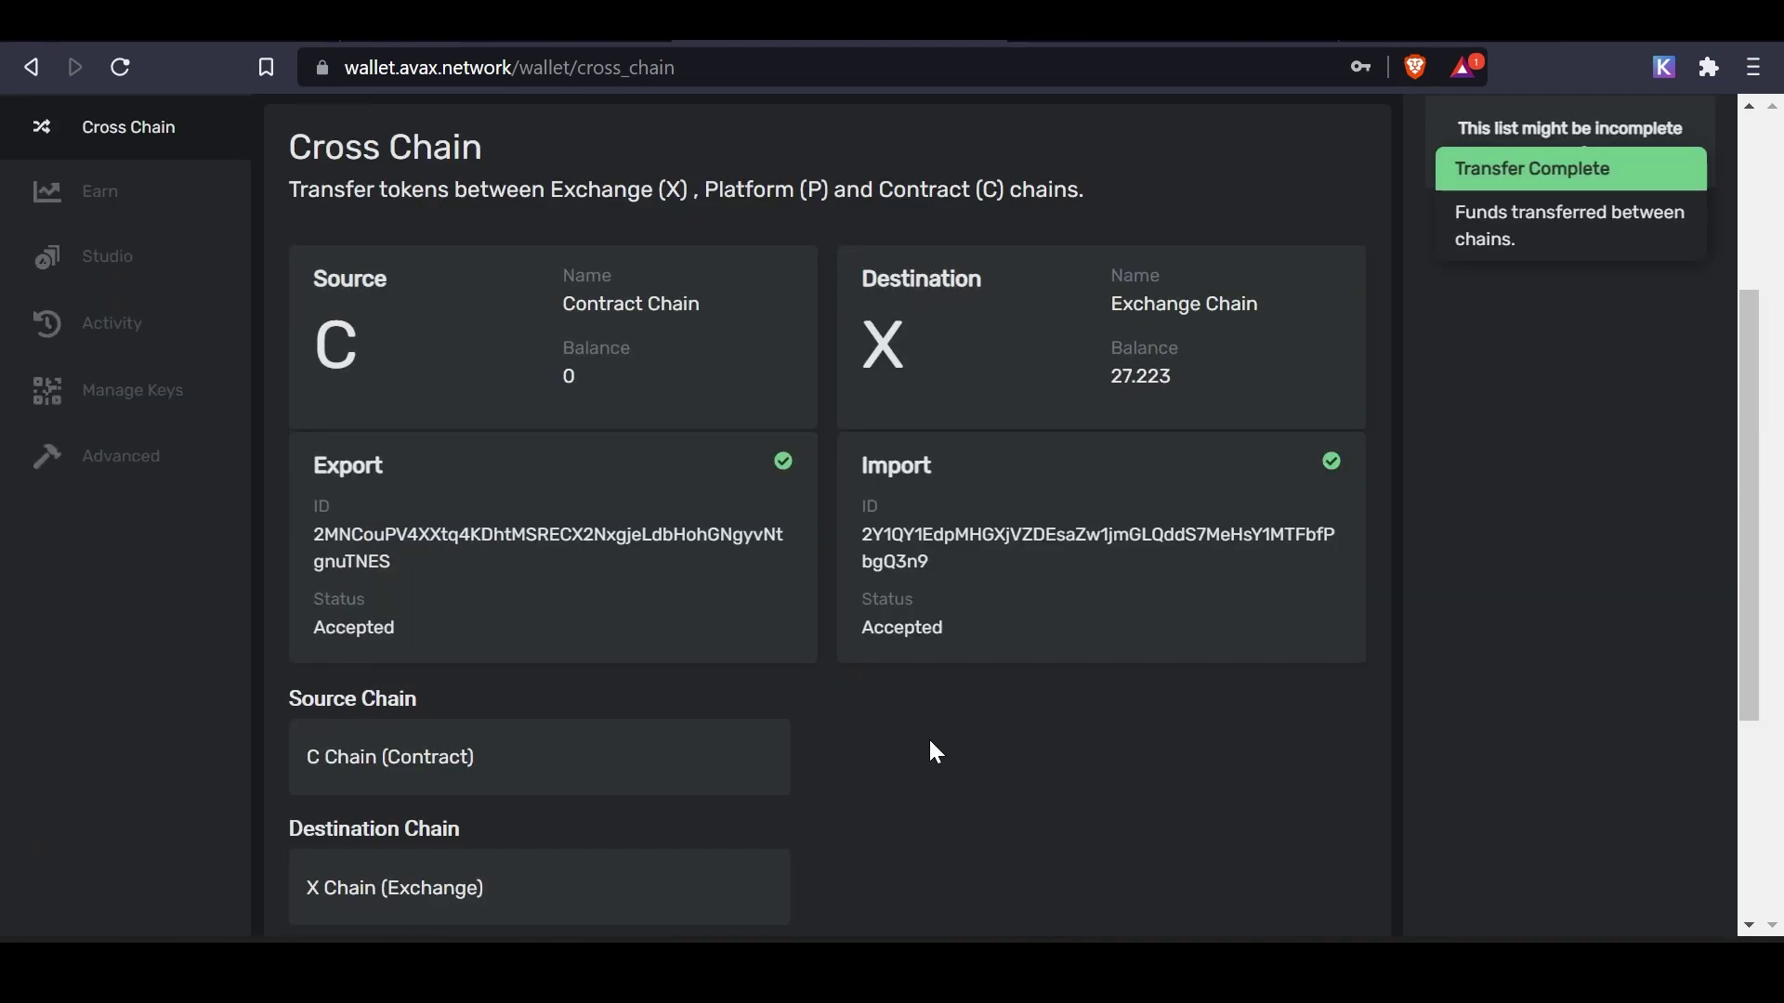
scroll(932, 657, "down", 2)
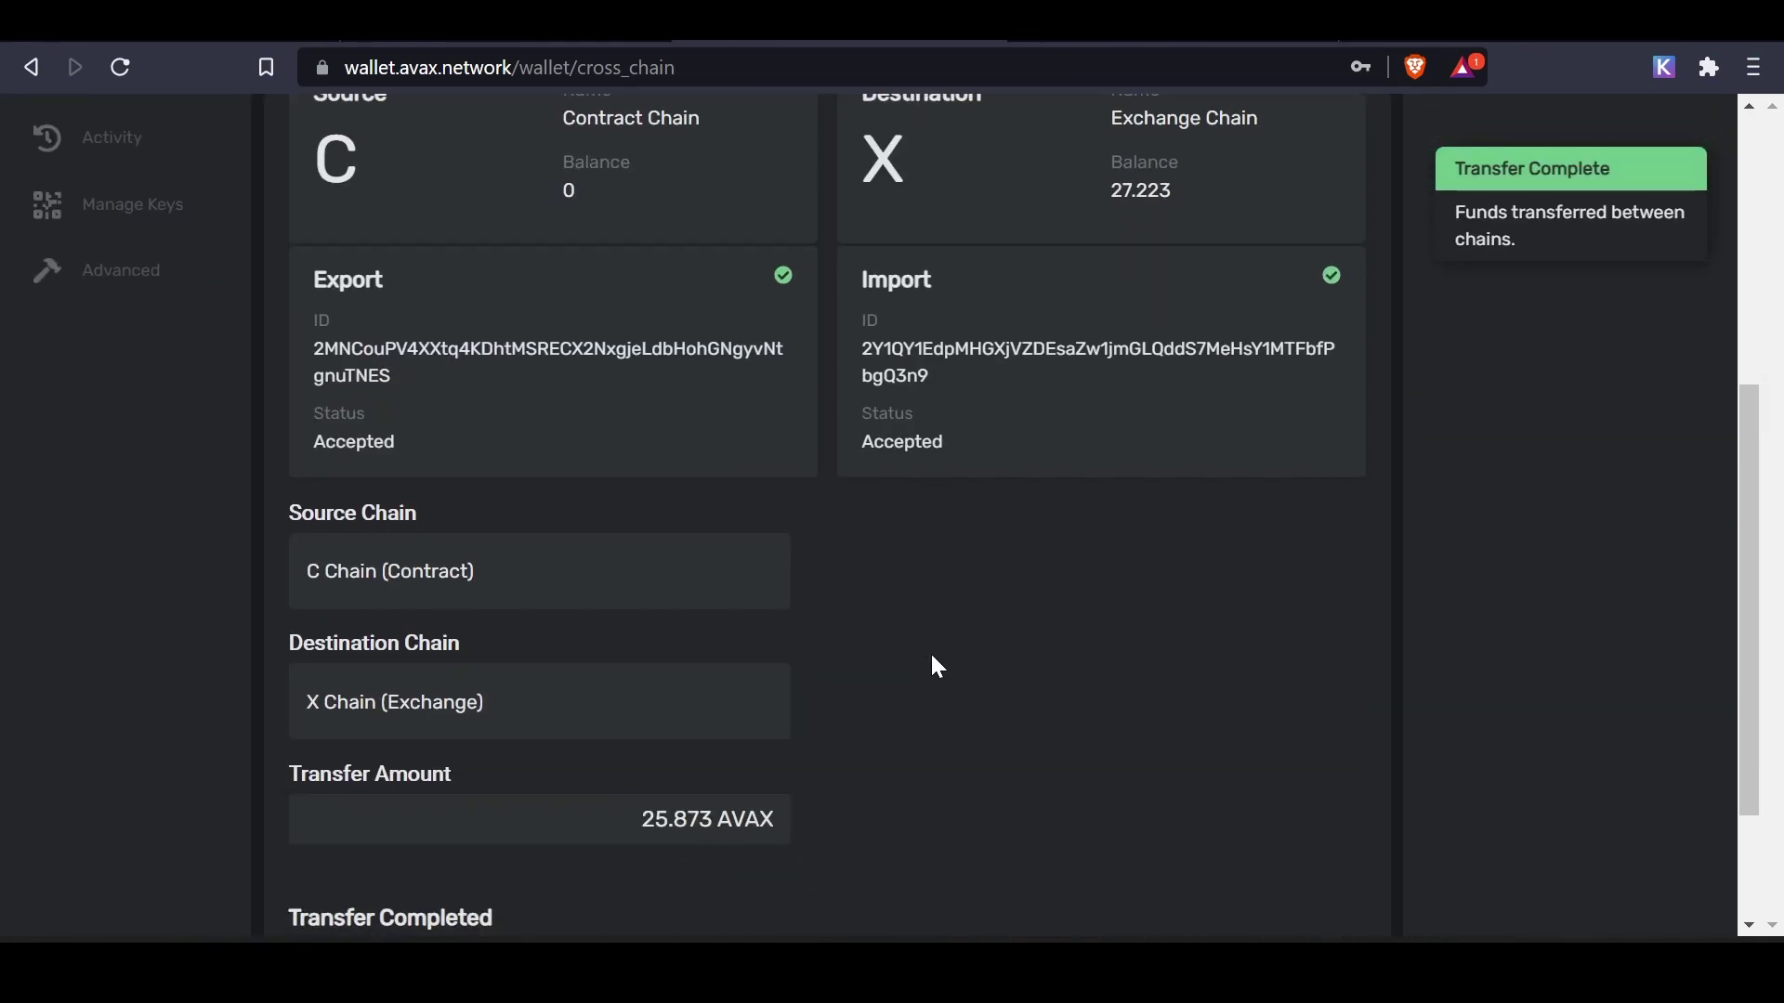
scroll(566, 771, "down", 2)
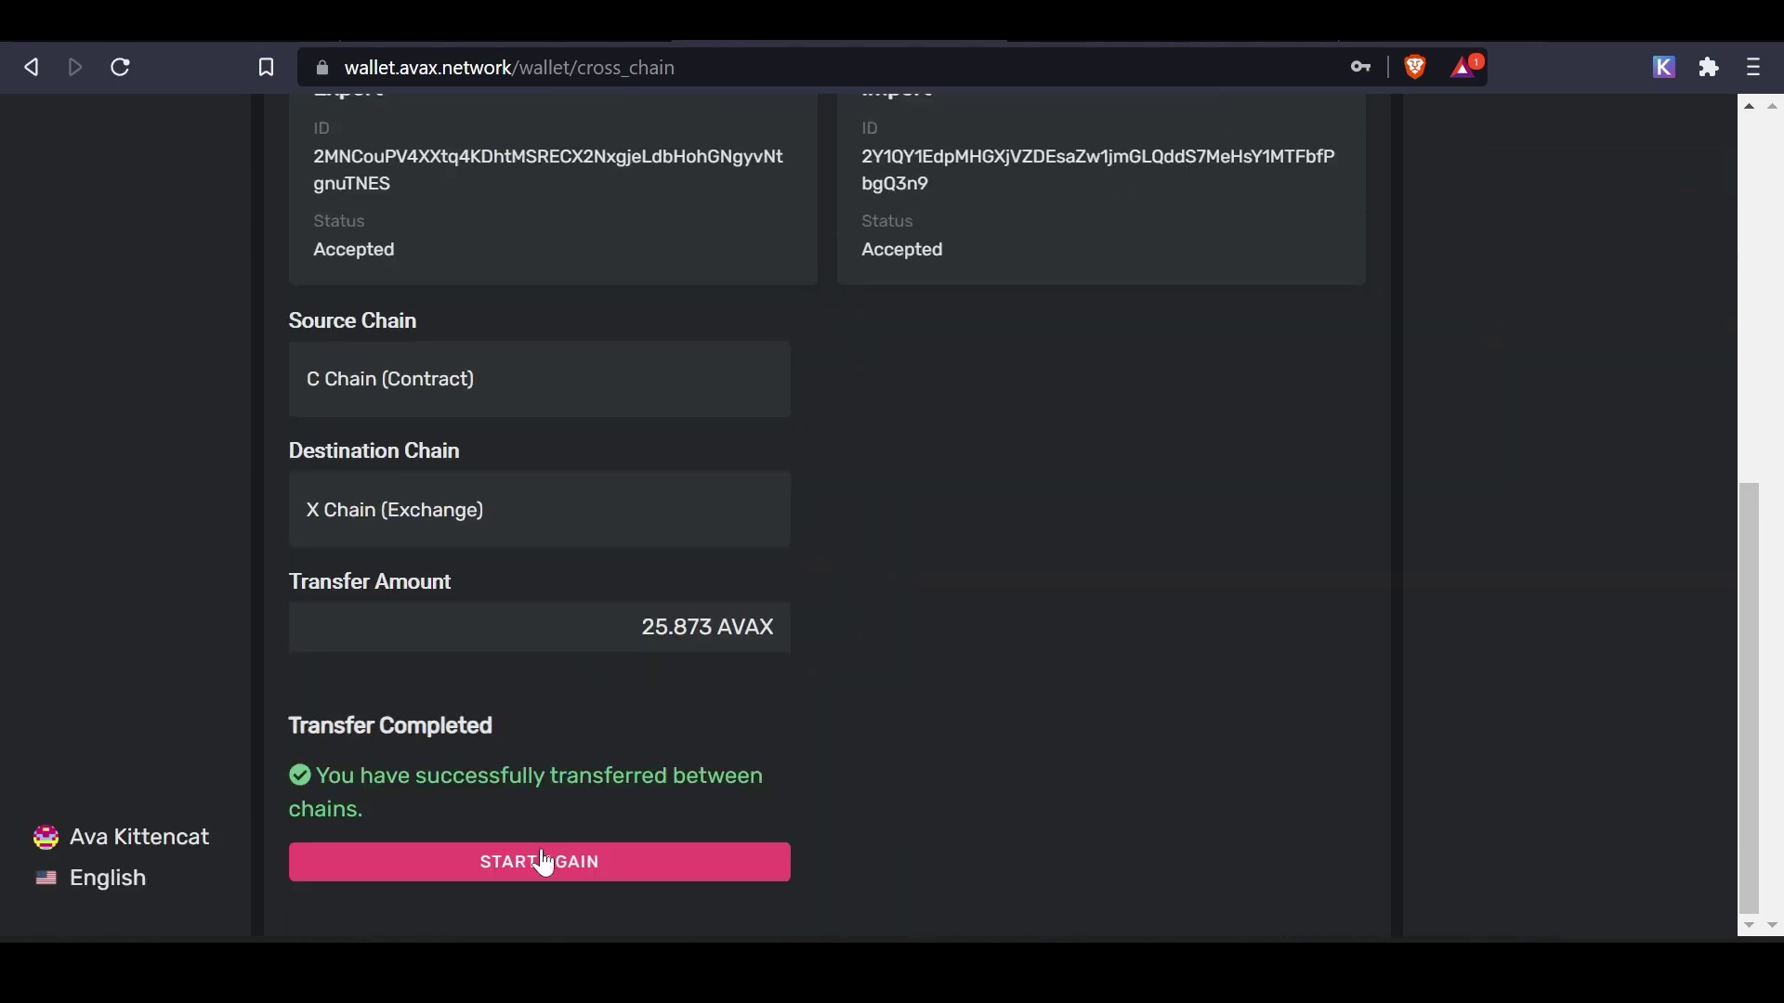
Move the full 27.221 AVAX from the X chain to the P chain, then go to Earn
left_click(543, 862)
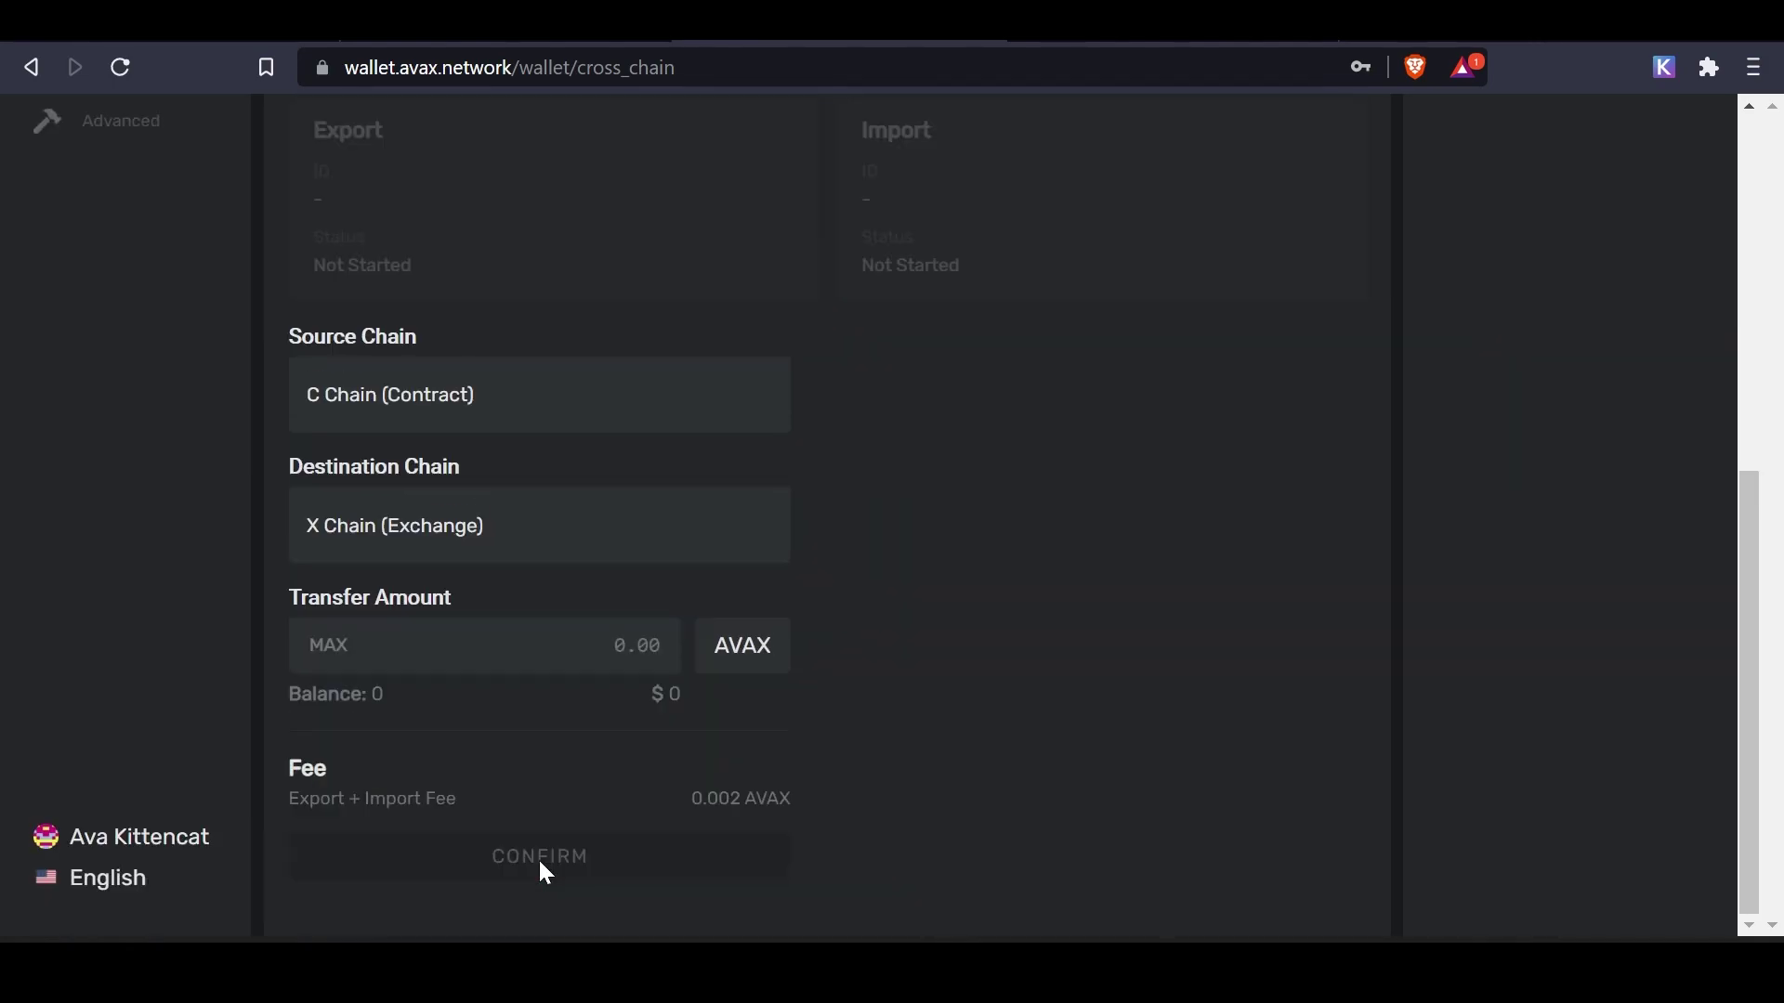
left_click(542, 416)
left_click(496, 447)
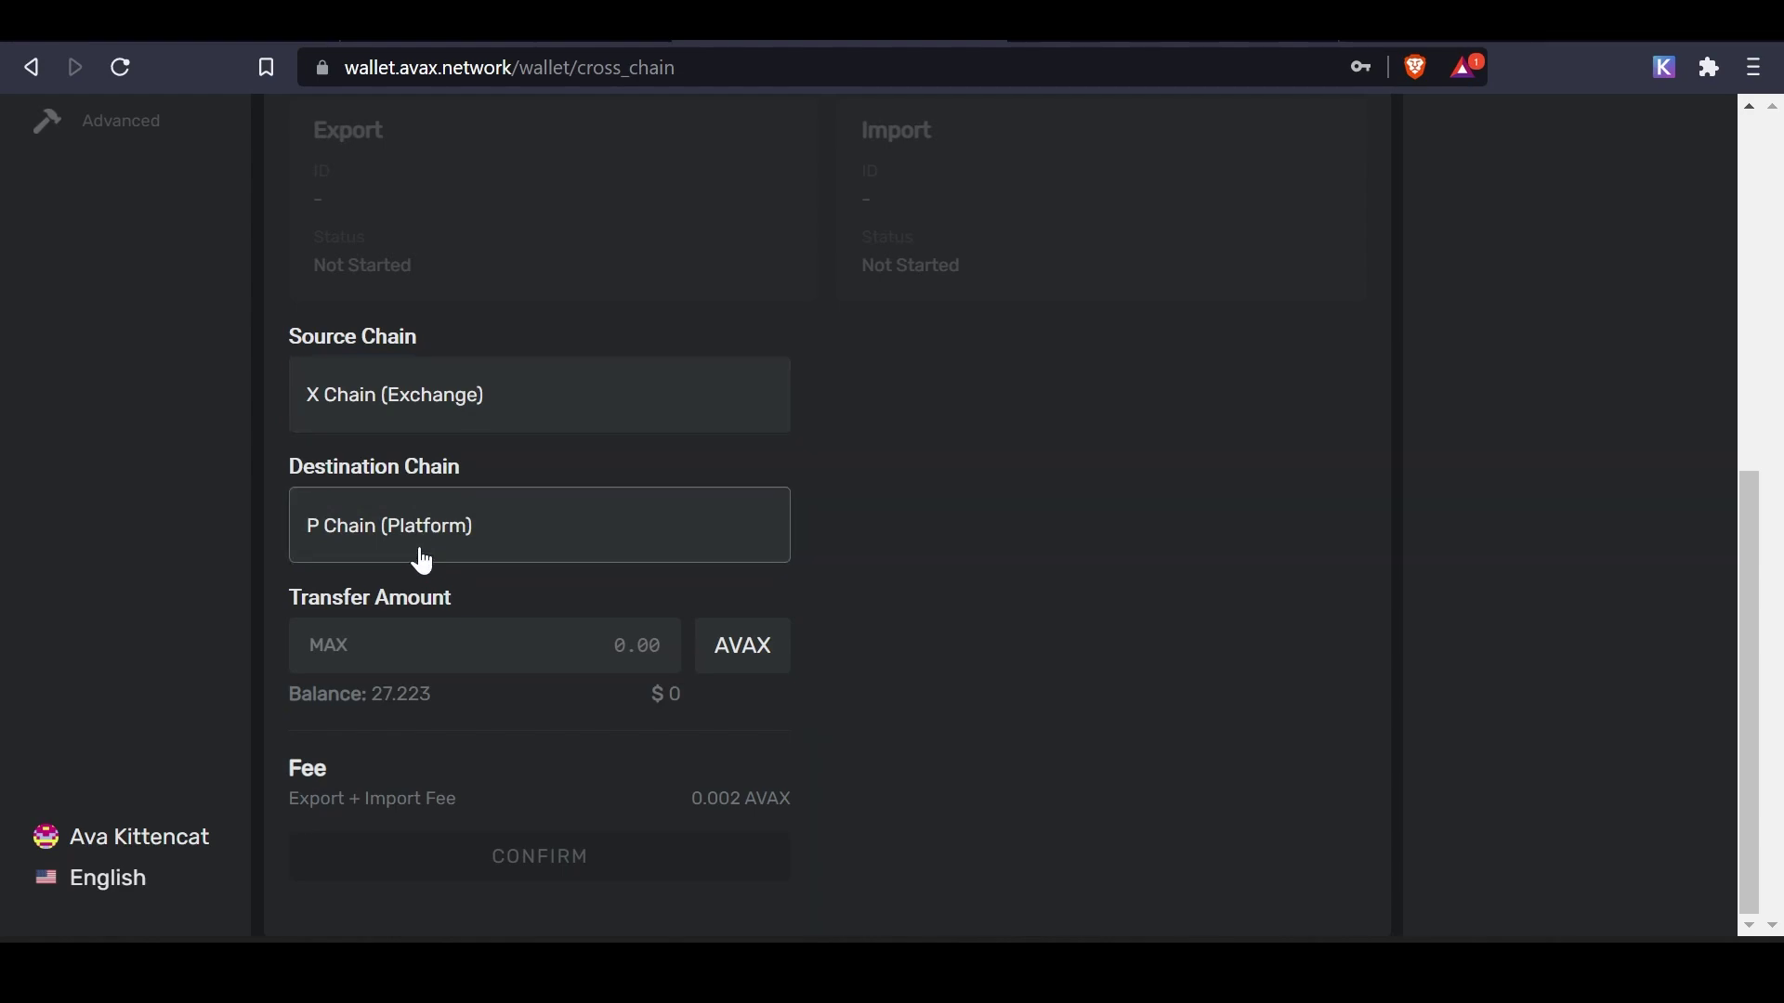
left_click(329, 646)
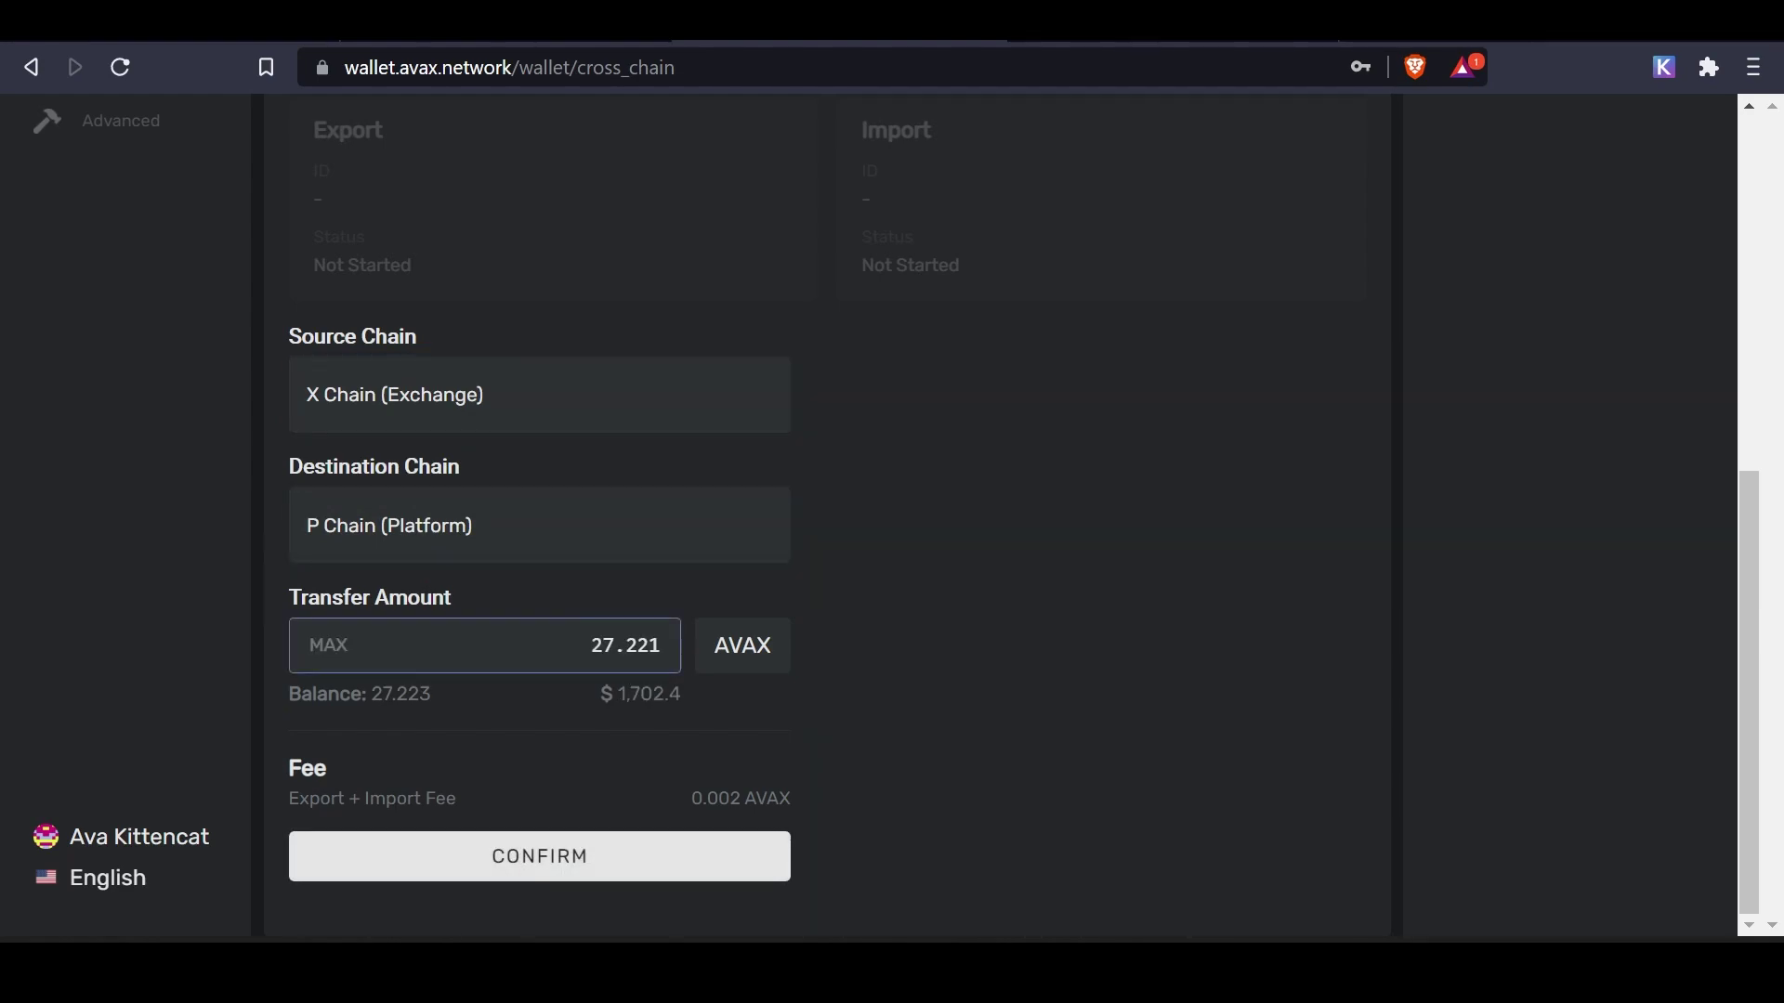
left_click(541, 856)
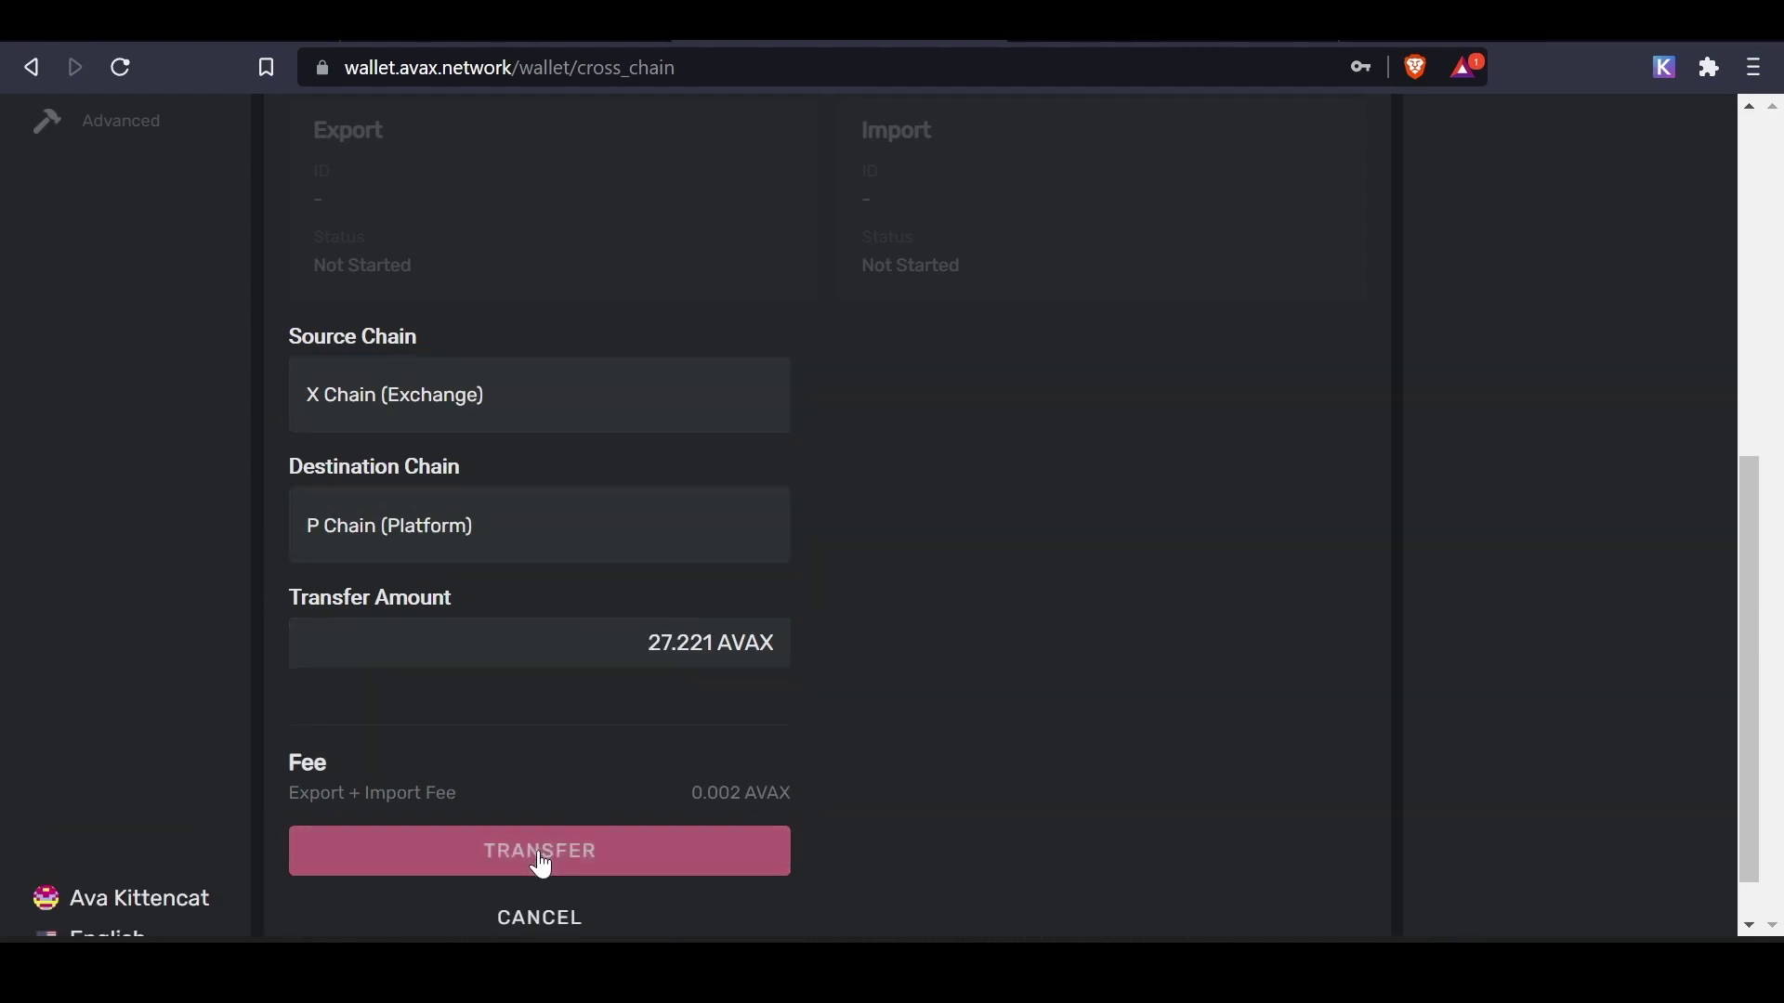
left_click(544, 862)
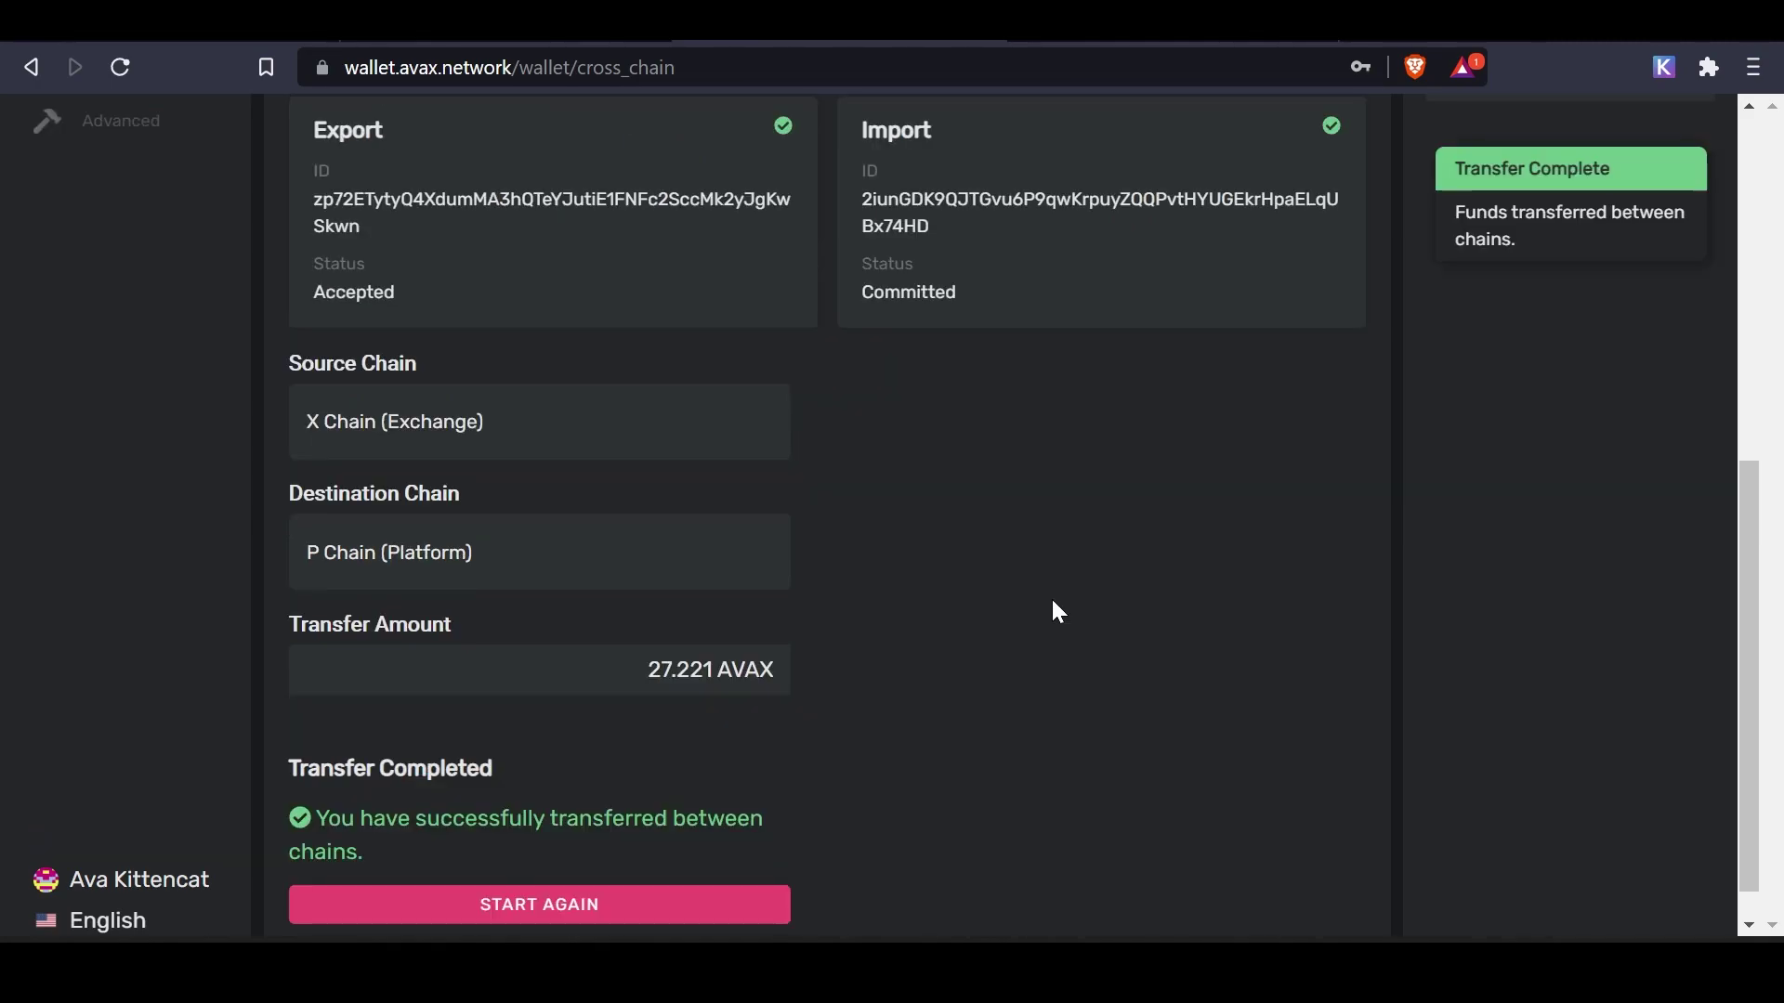
scroll(932, 625, "up", 7)
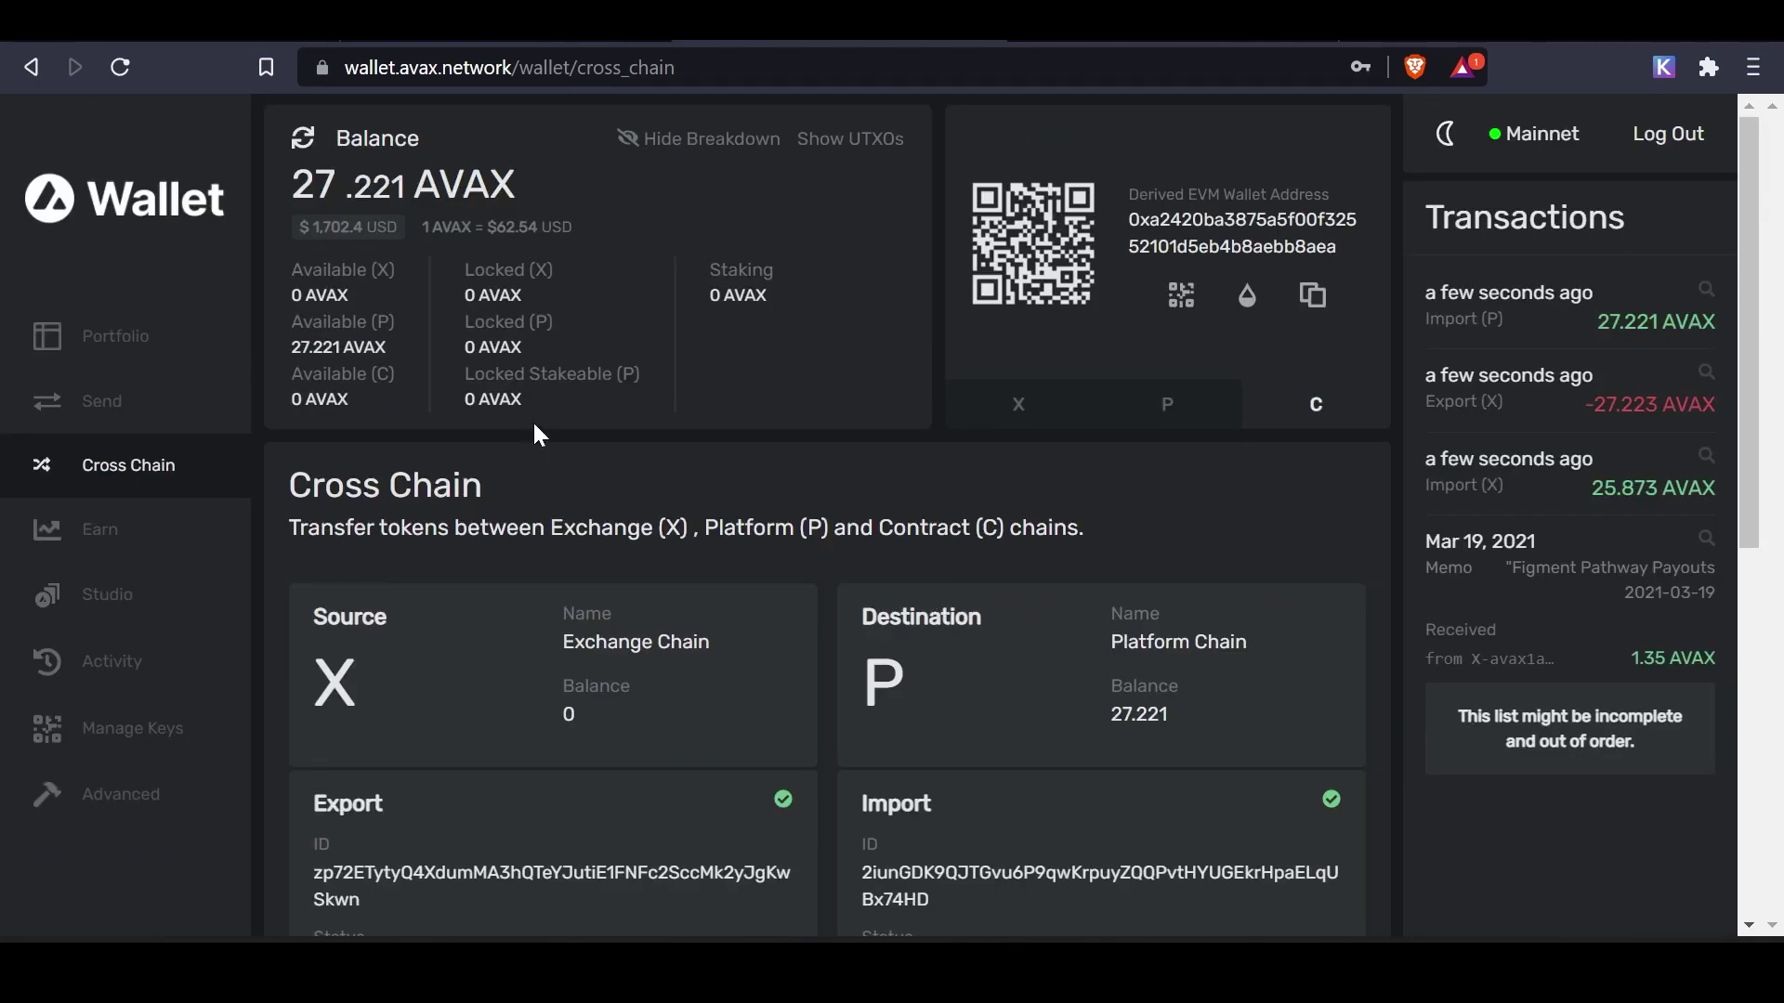
left_click(78, 540)
Bring up the list of validator nodes available for delegation
scroll(883, 530, "down", 4)
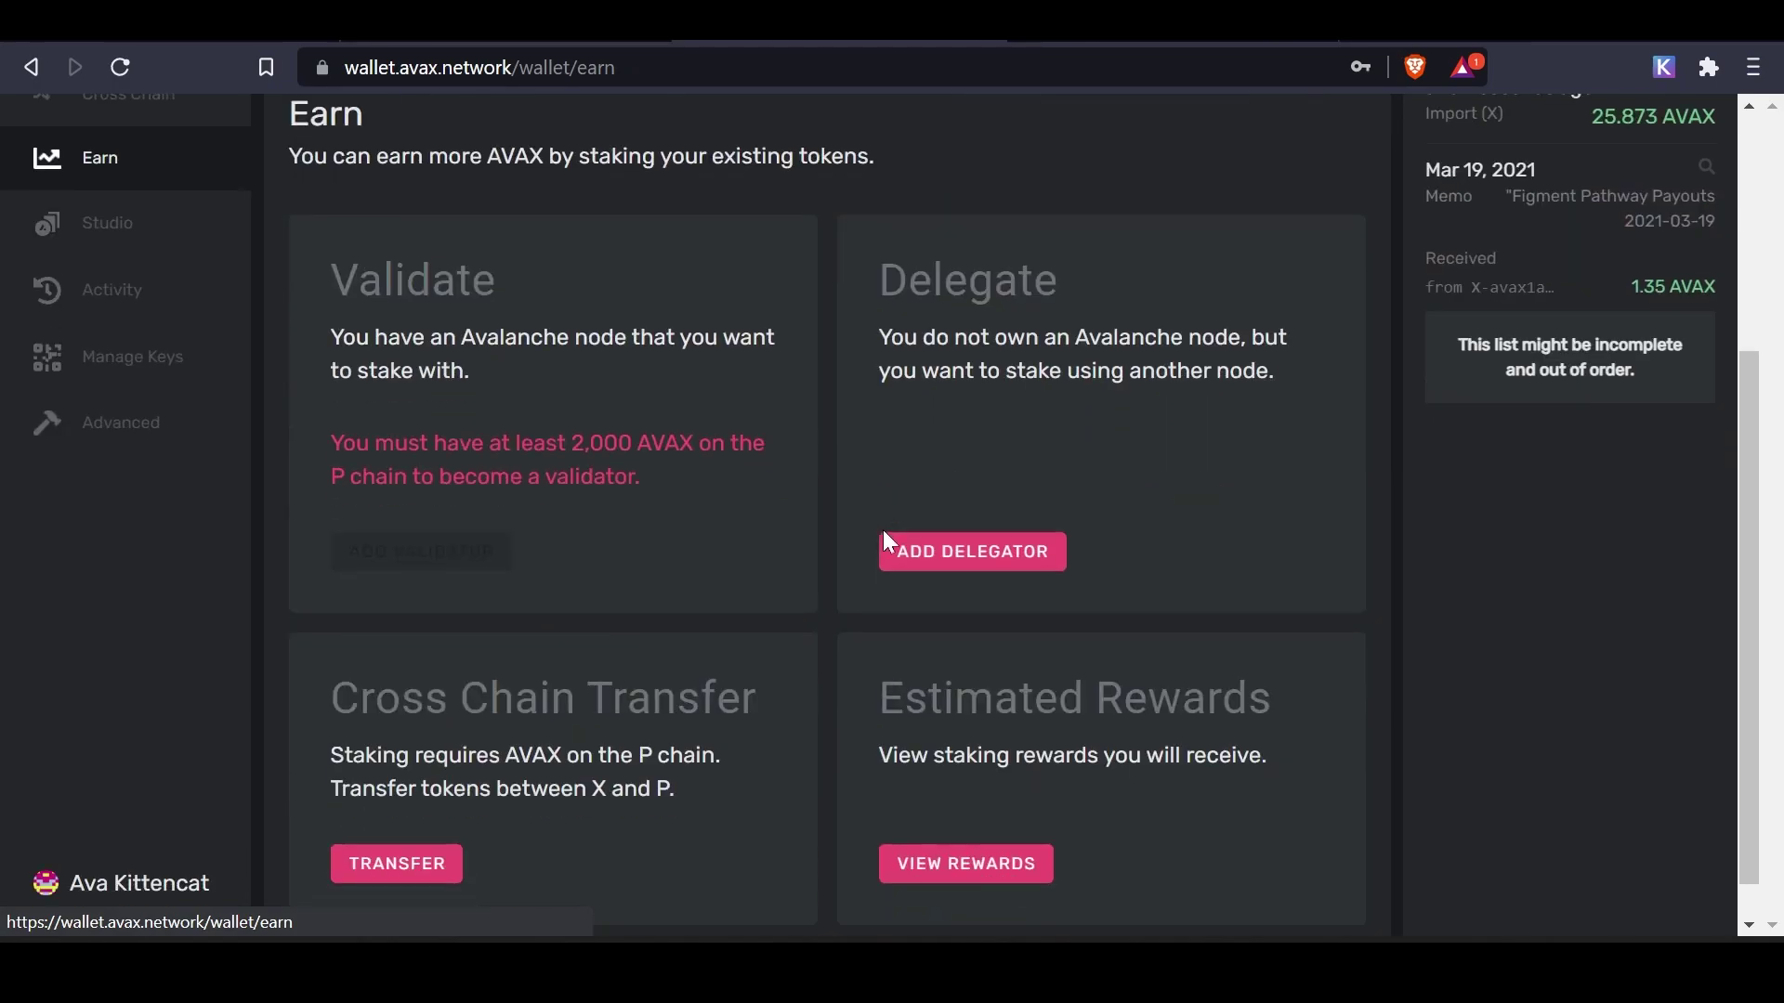
left_click(947, 565)
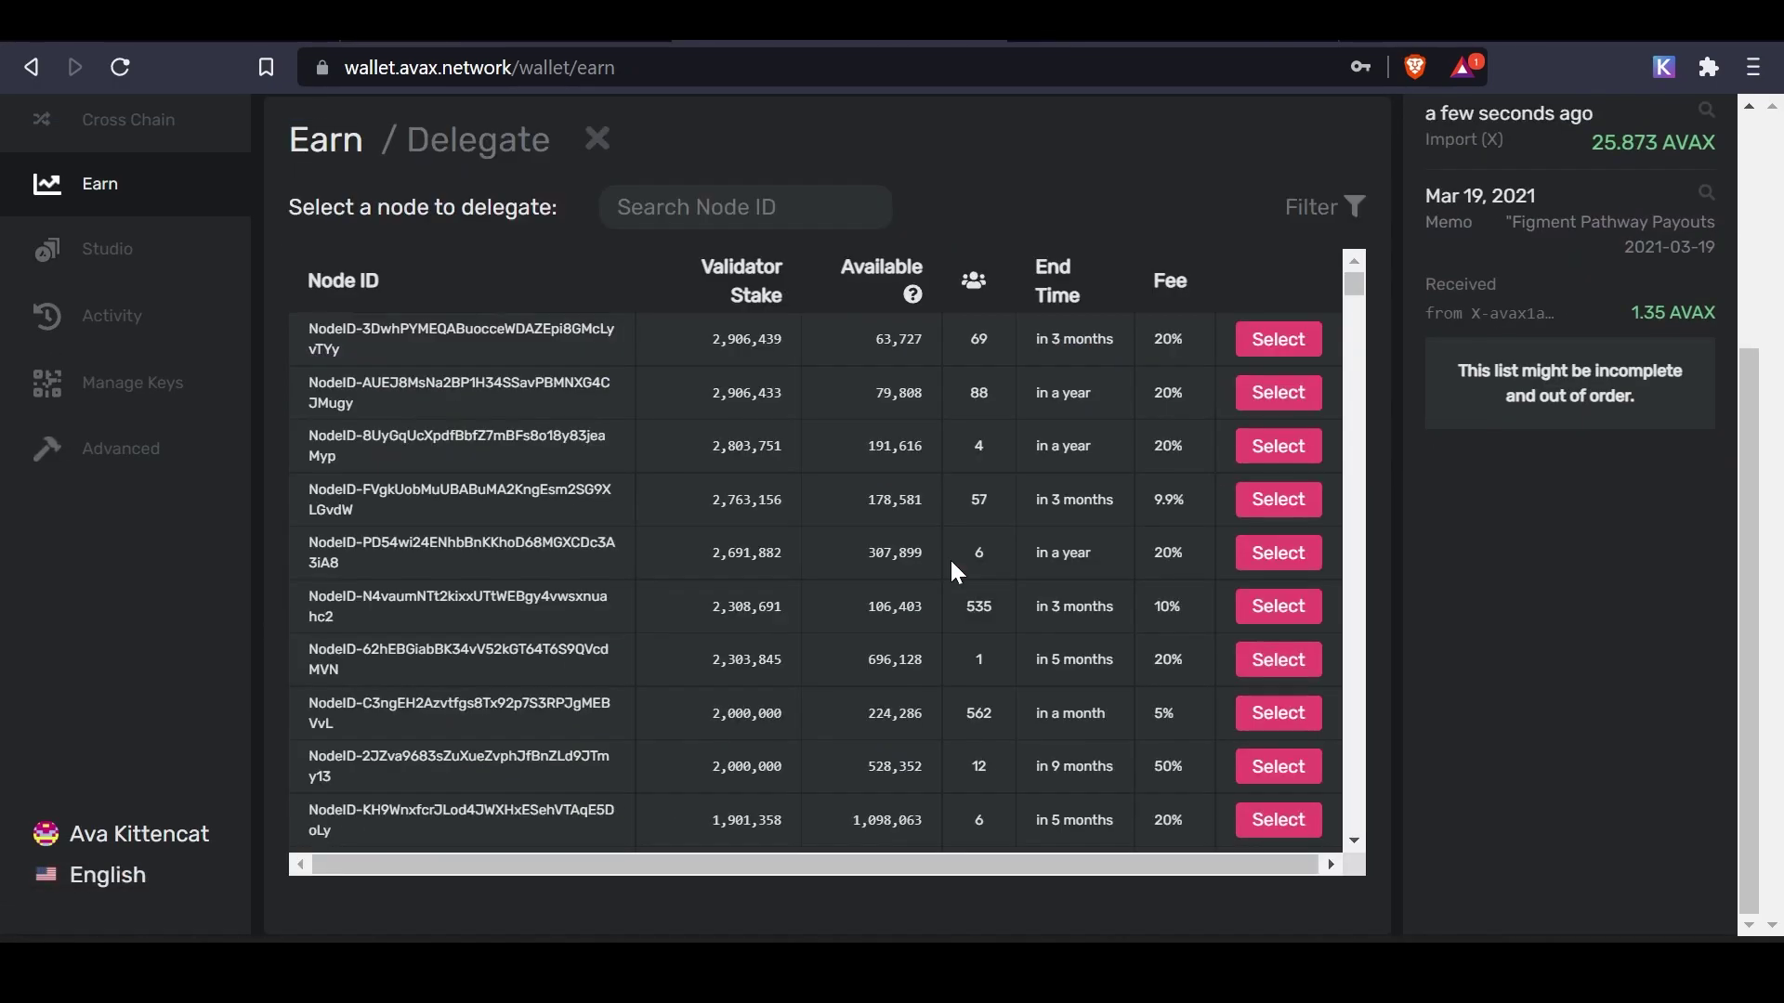
scroll(970, 557, "up", 4)
scroll(585, 521, "down", 2)
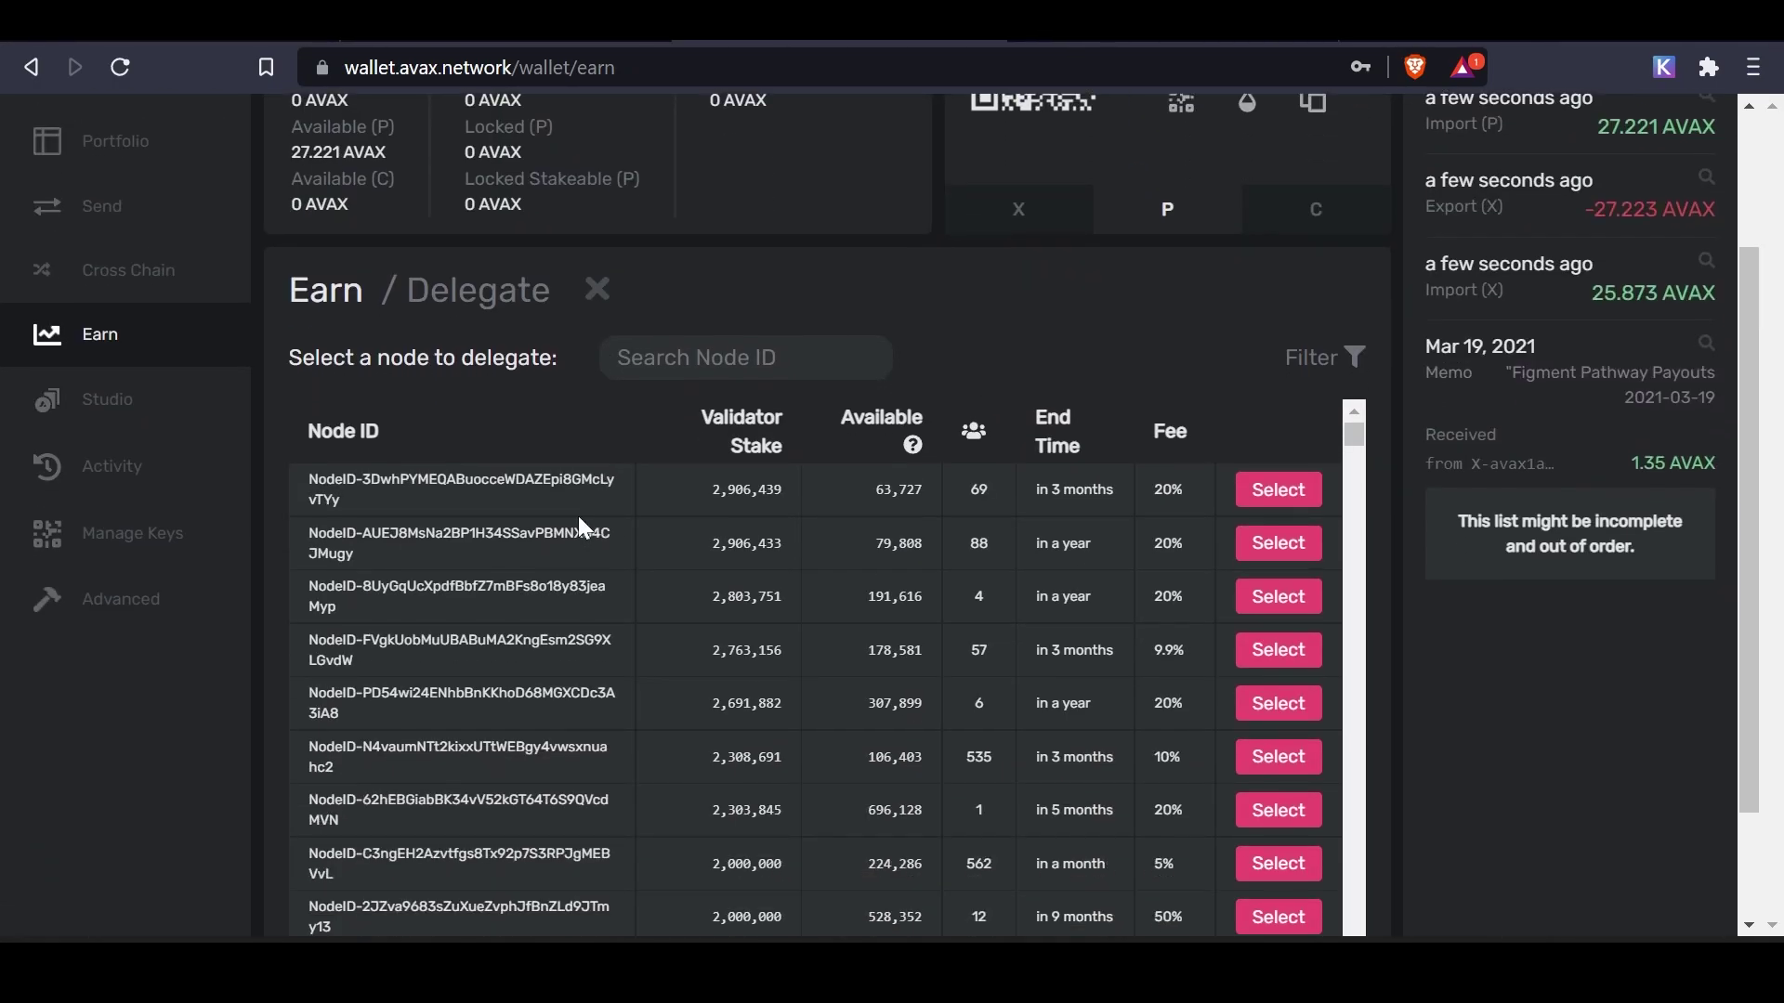
scroll(441, 588, "down", 15)
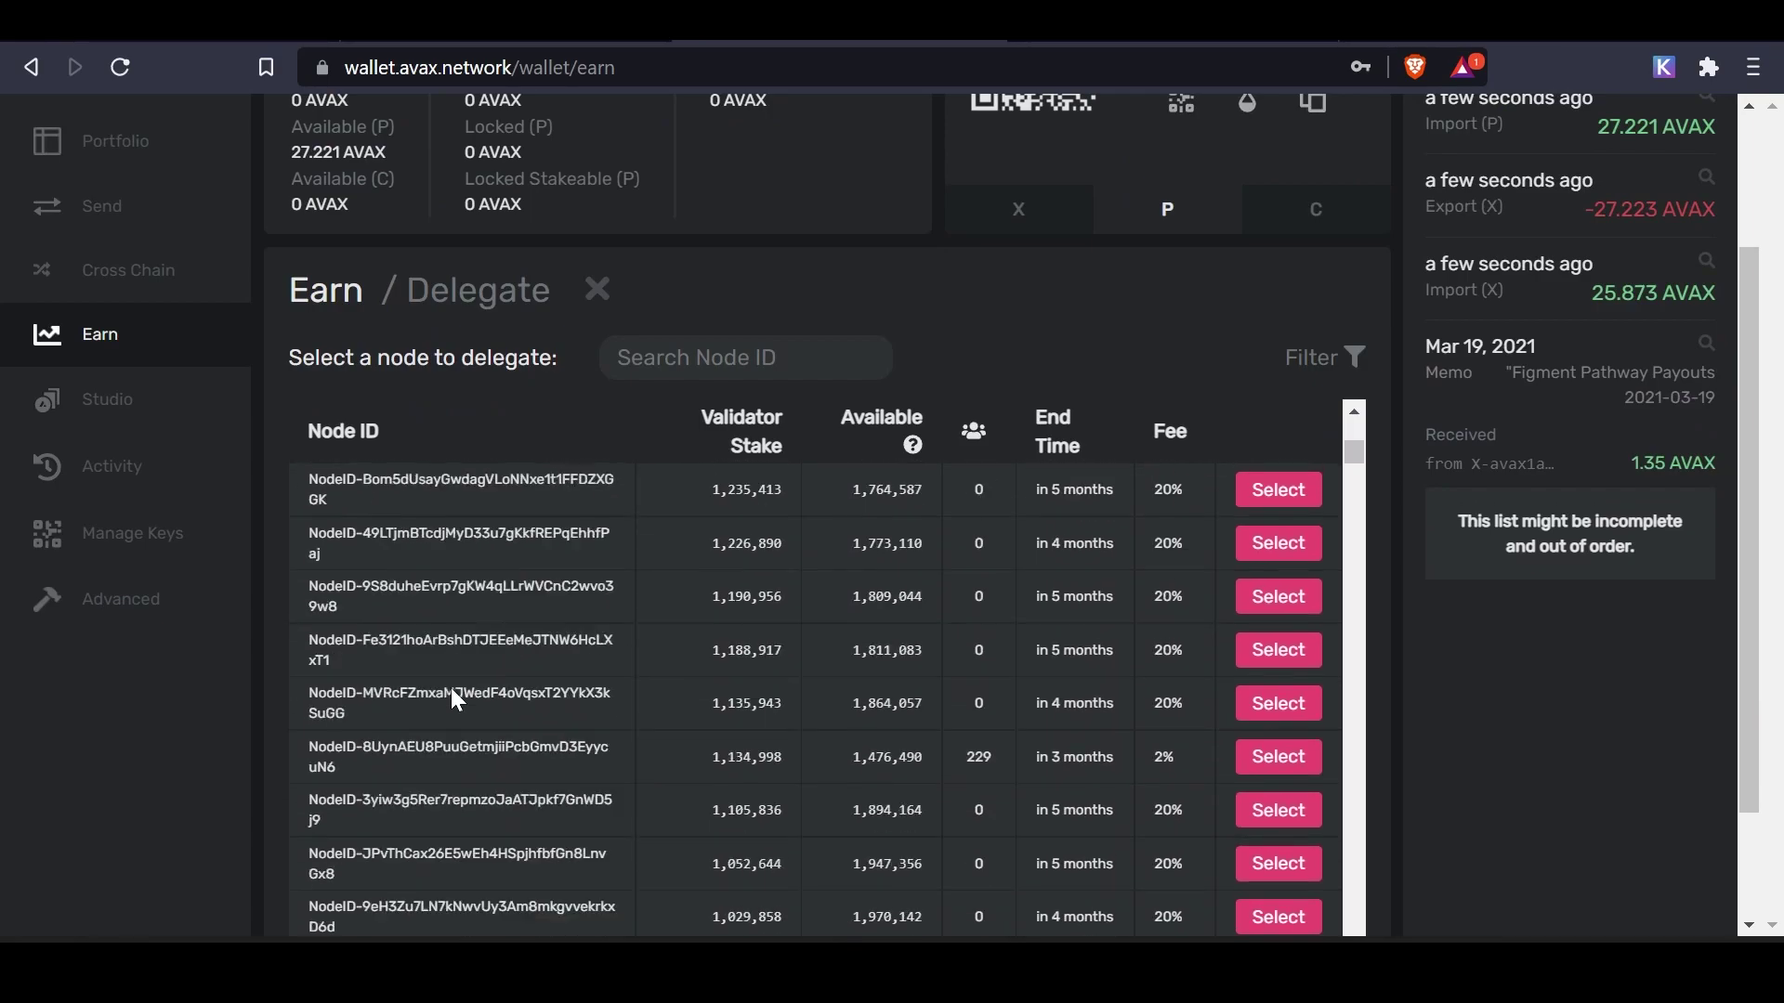
scroll(470, 706, "down", 5)
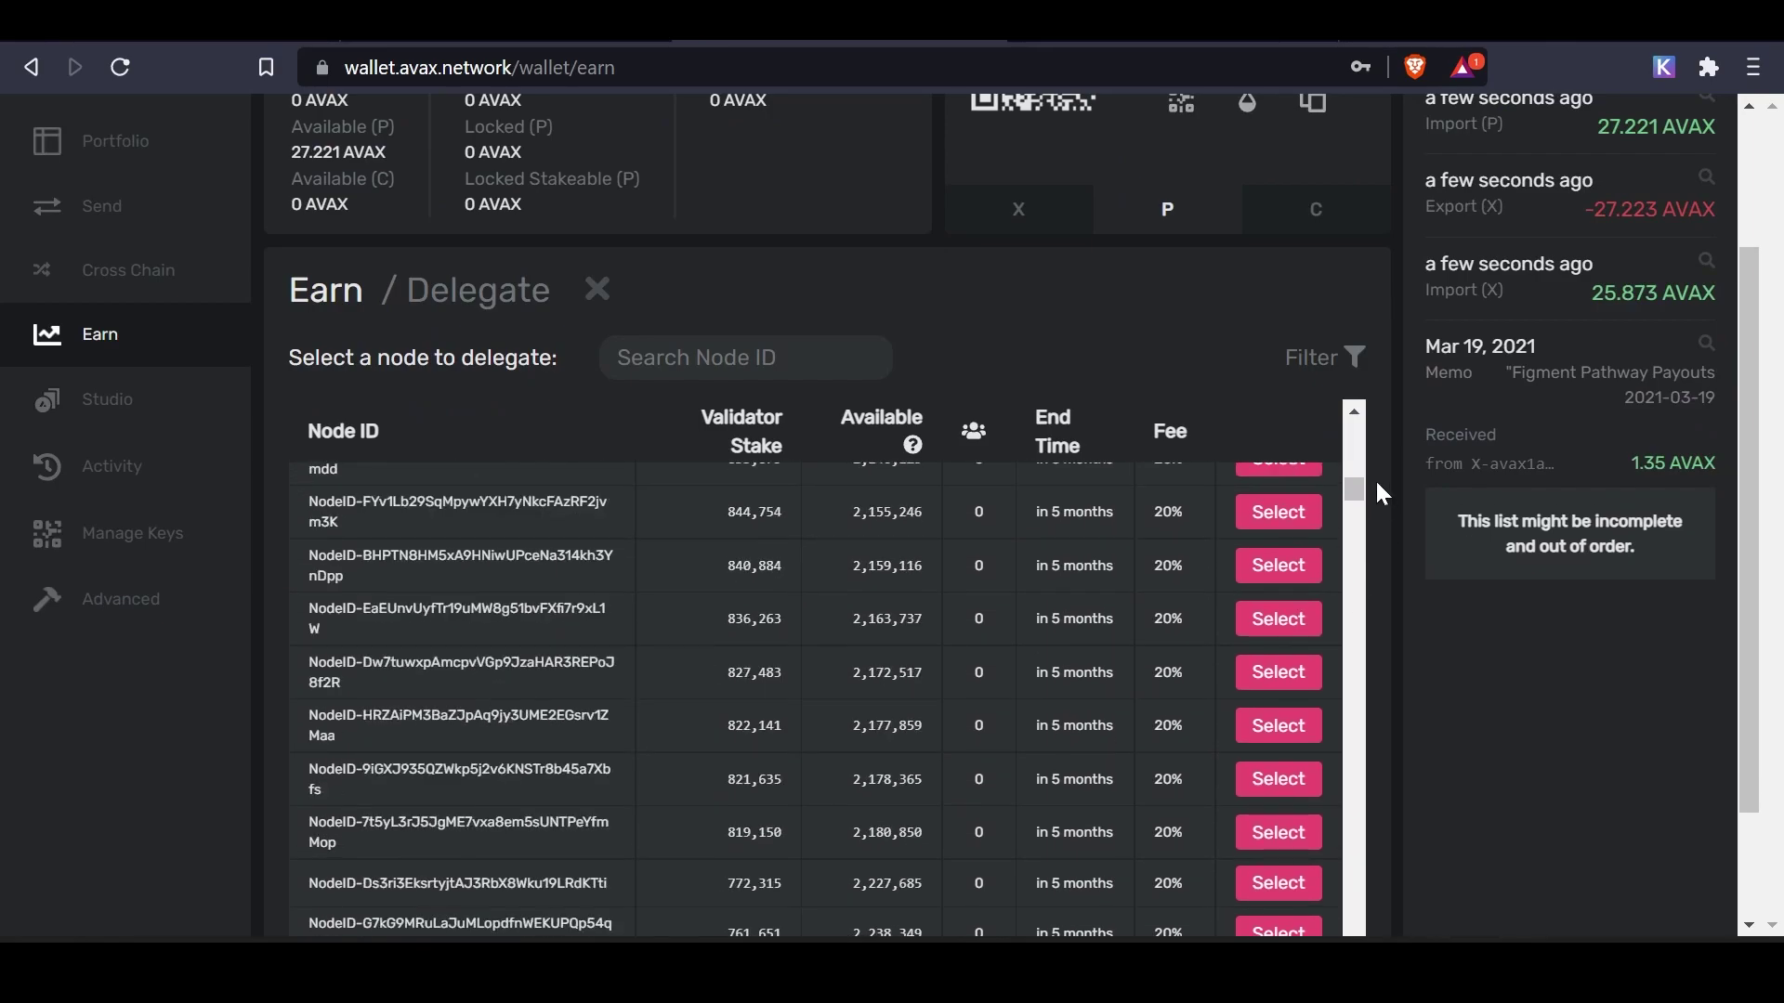
left_click_drag(1357, 474, 1288, 419)
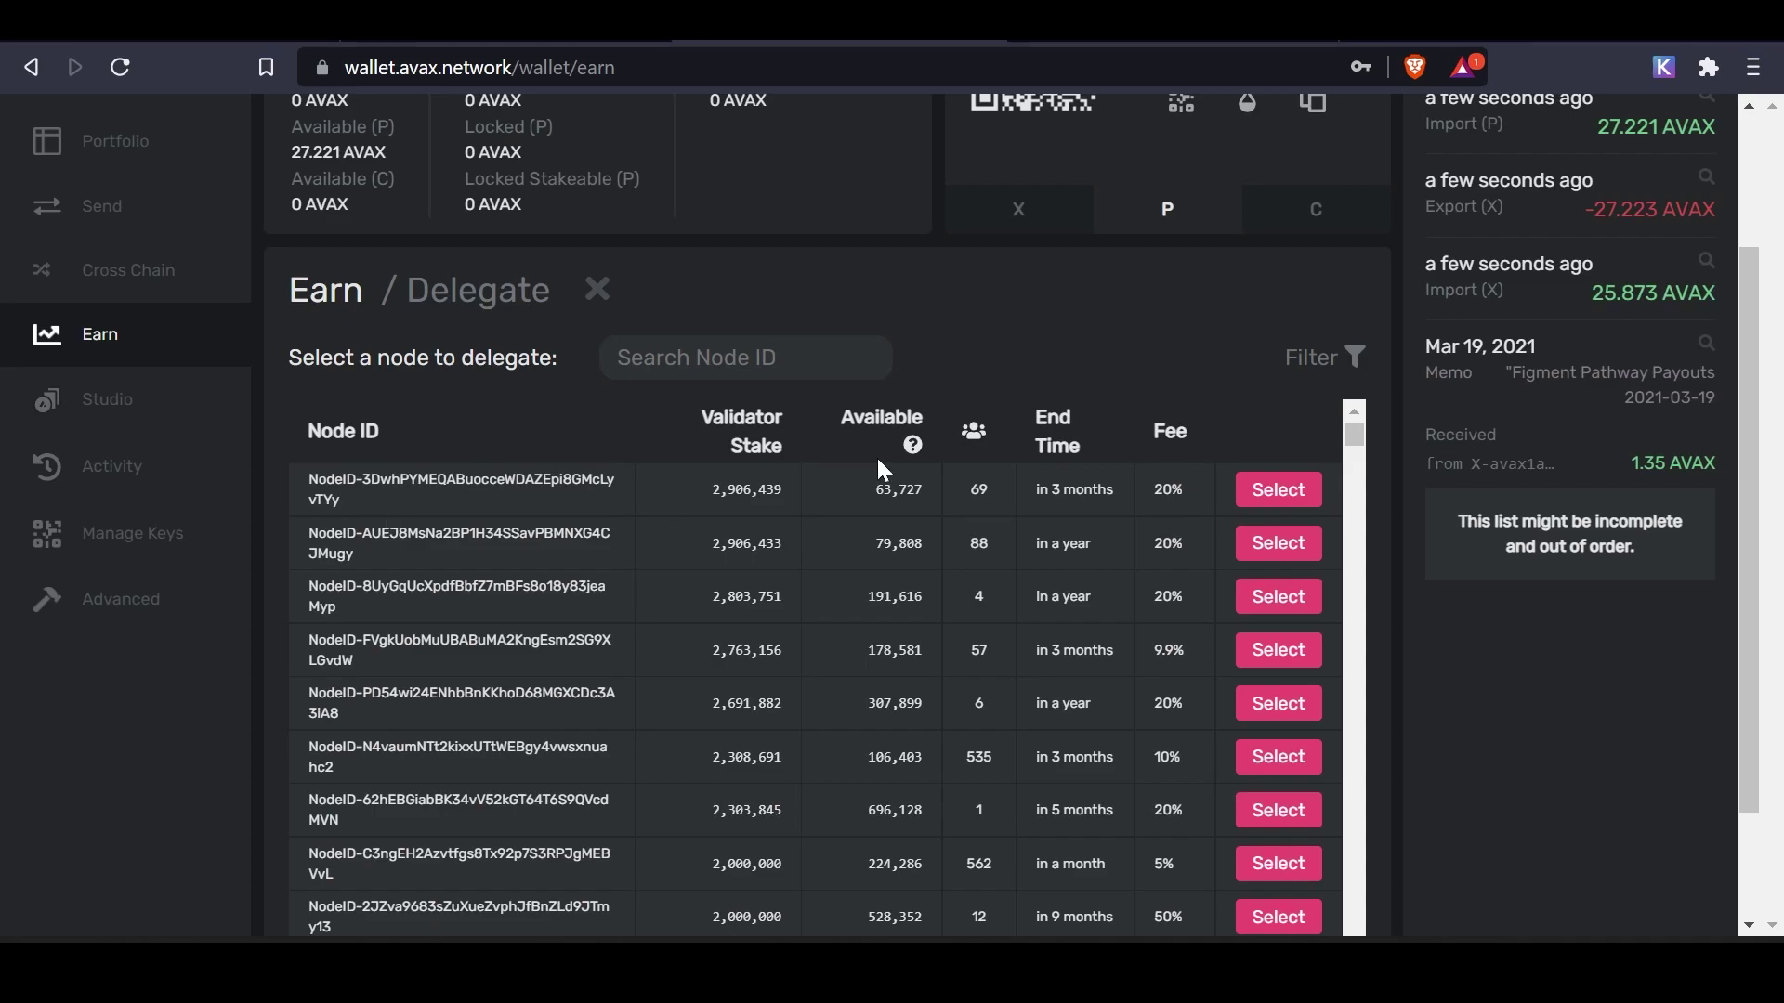
Paste the chosen node ID into the search, leaving one validator with 2,500 stake and 10% fee
left_click(688, 358)
left_click(1308, 360)
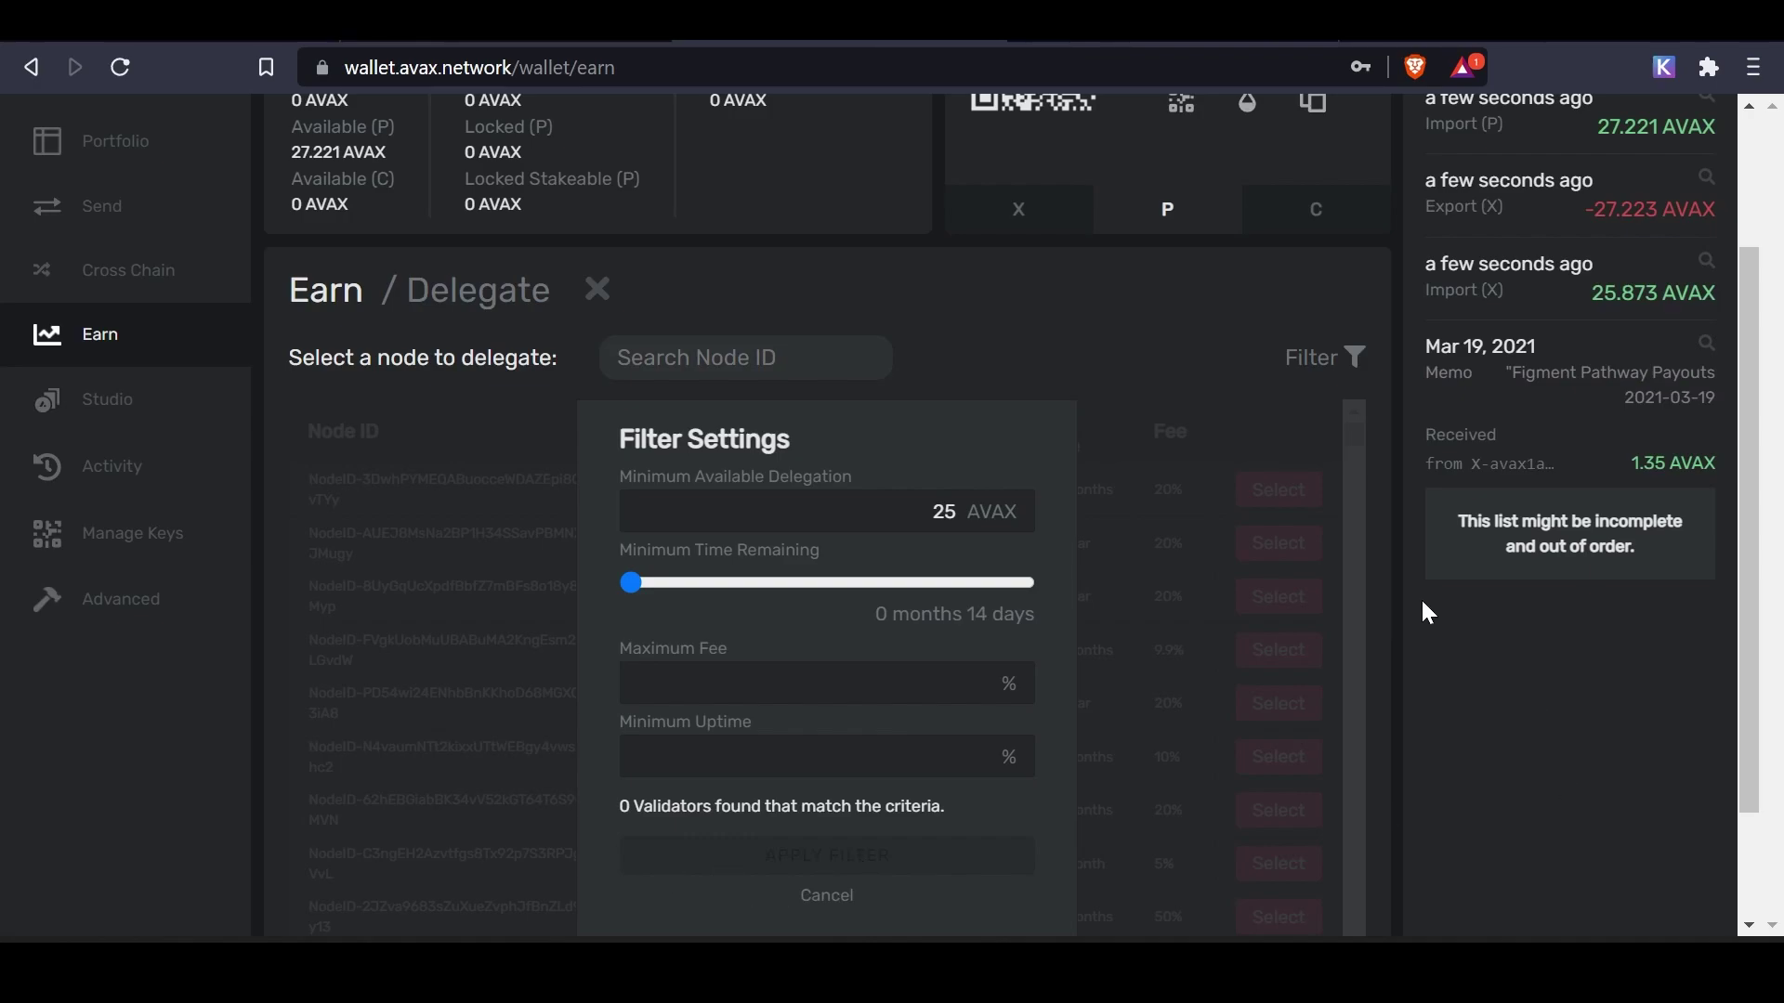
left_click(830, 897)
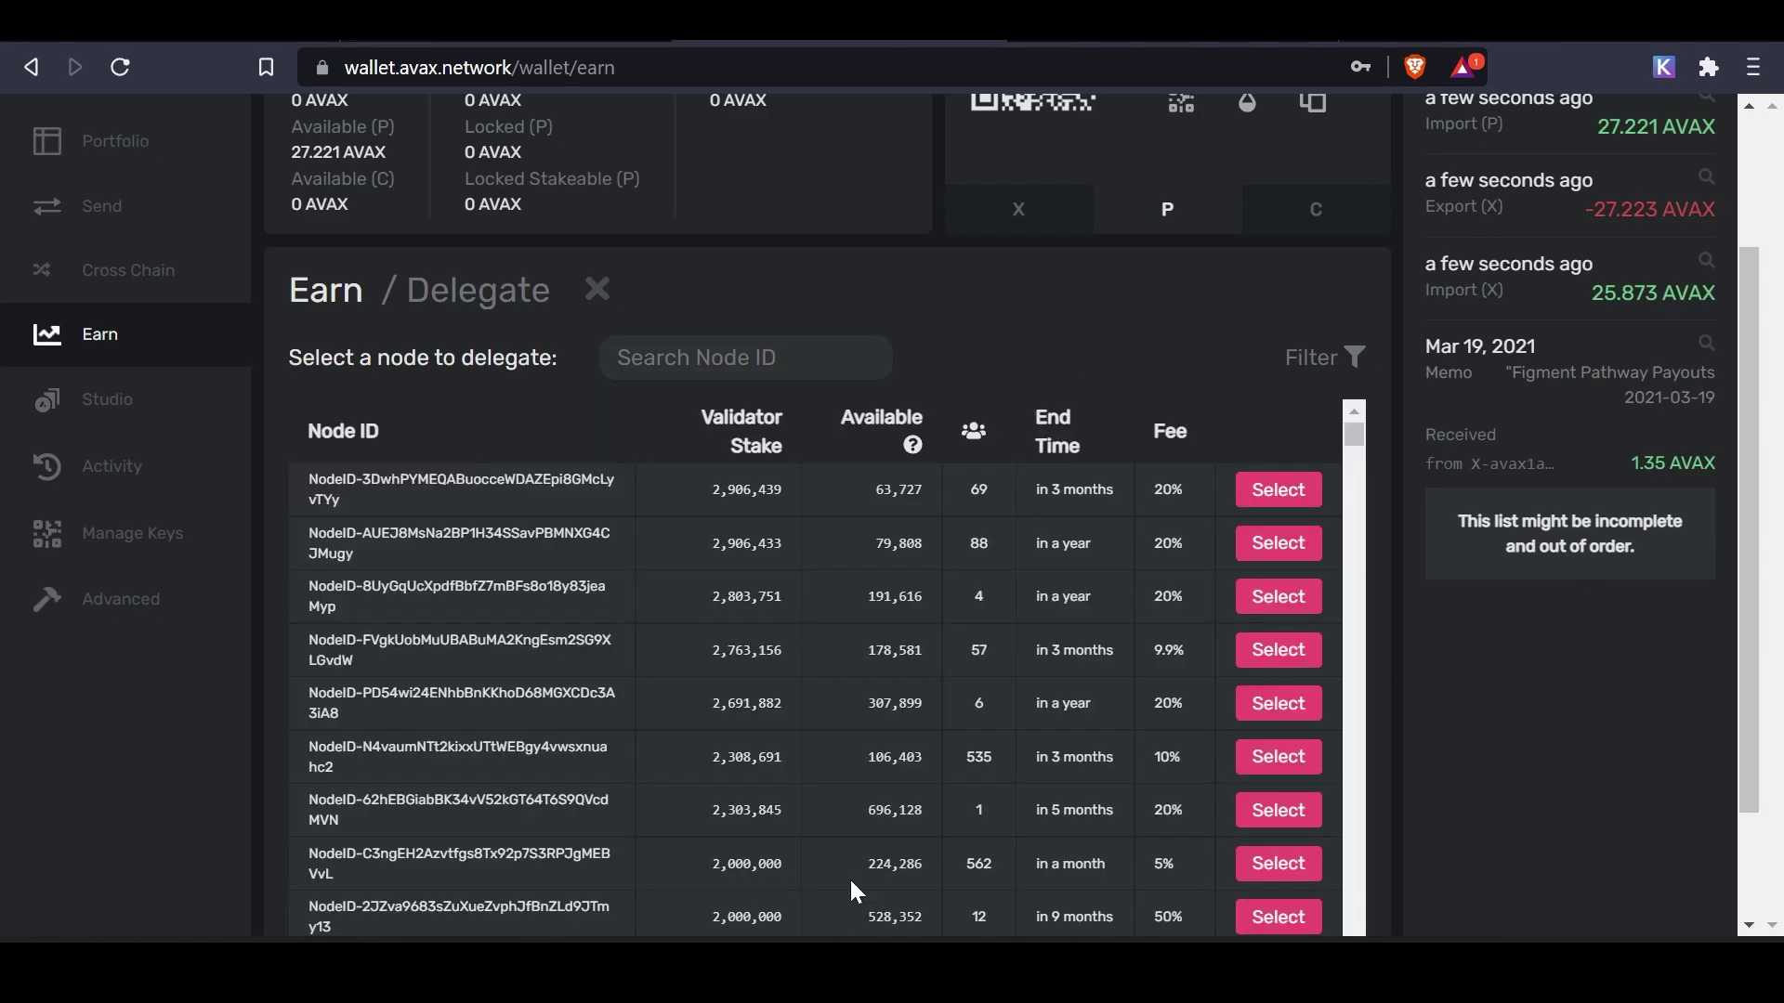
right_click(629, 359)
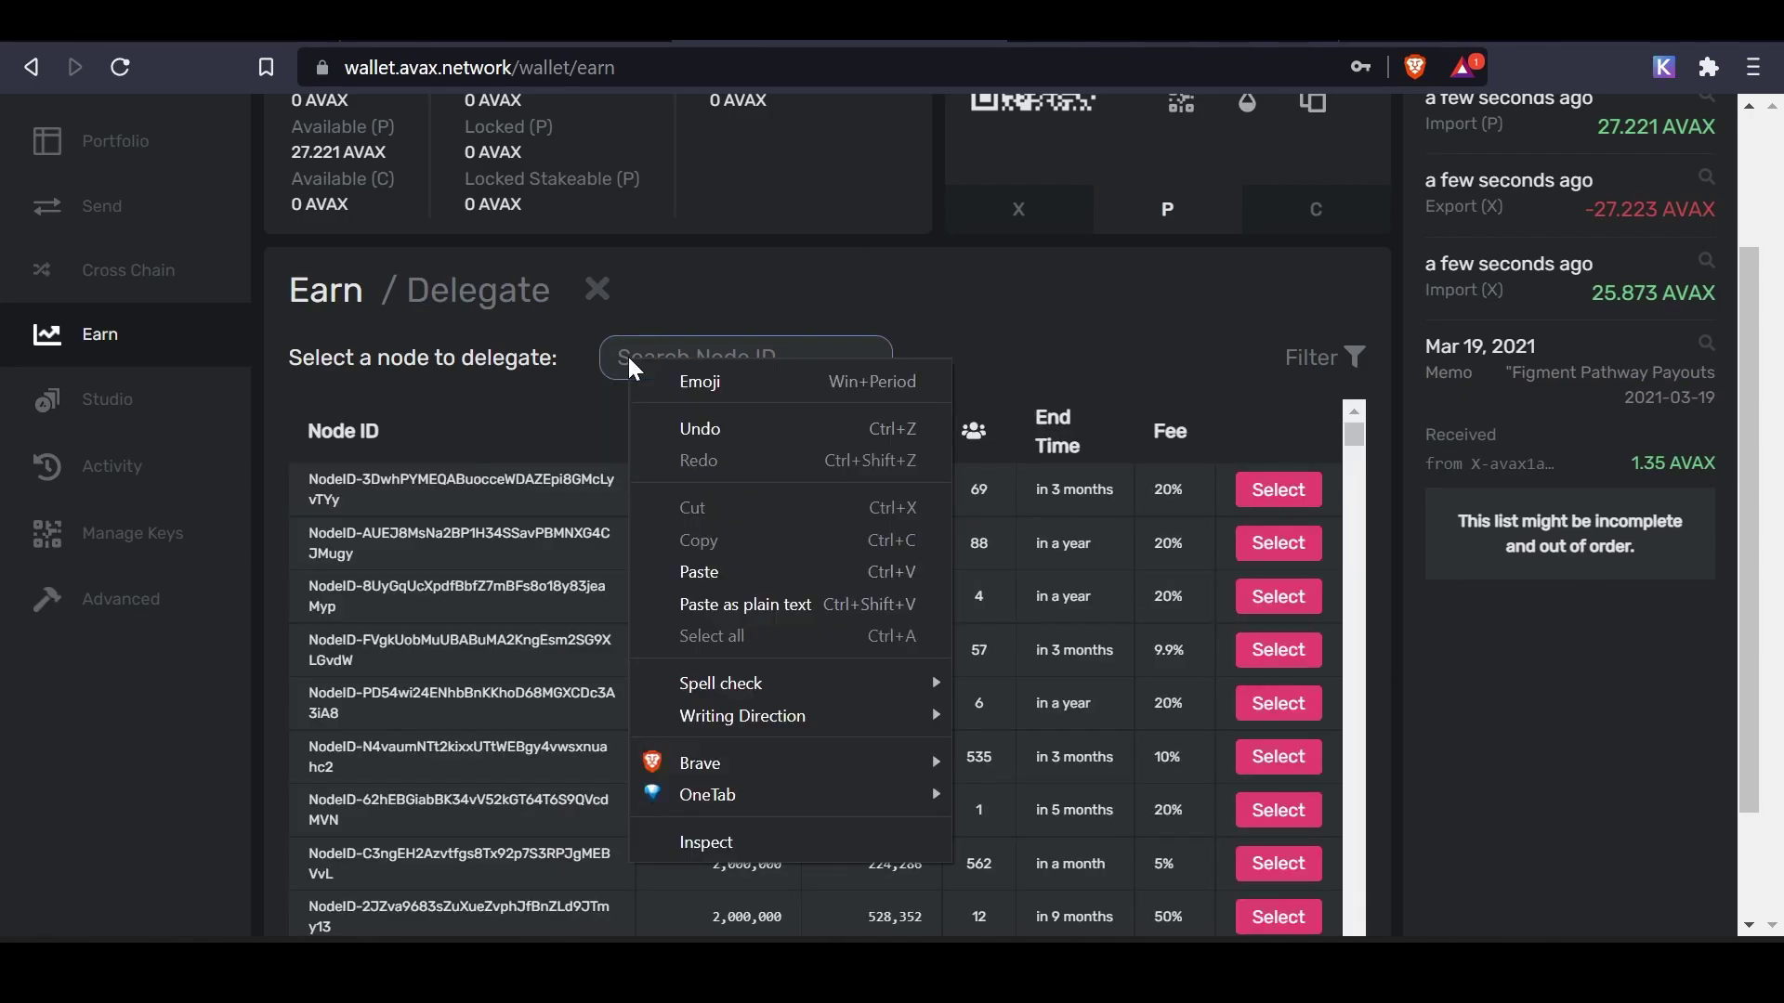
left_click(702, 579)
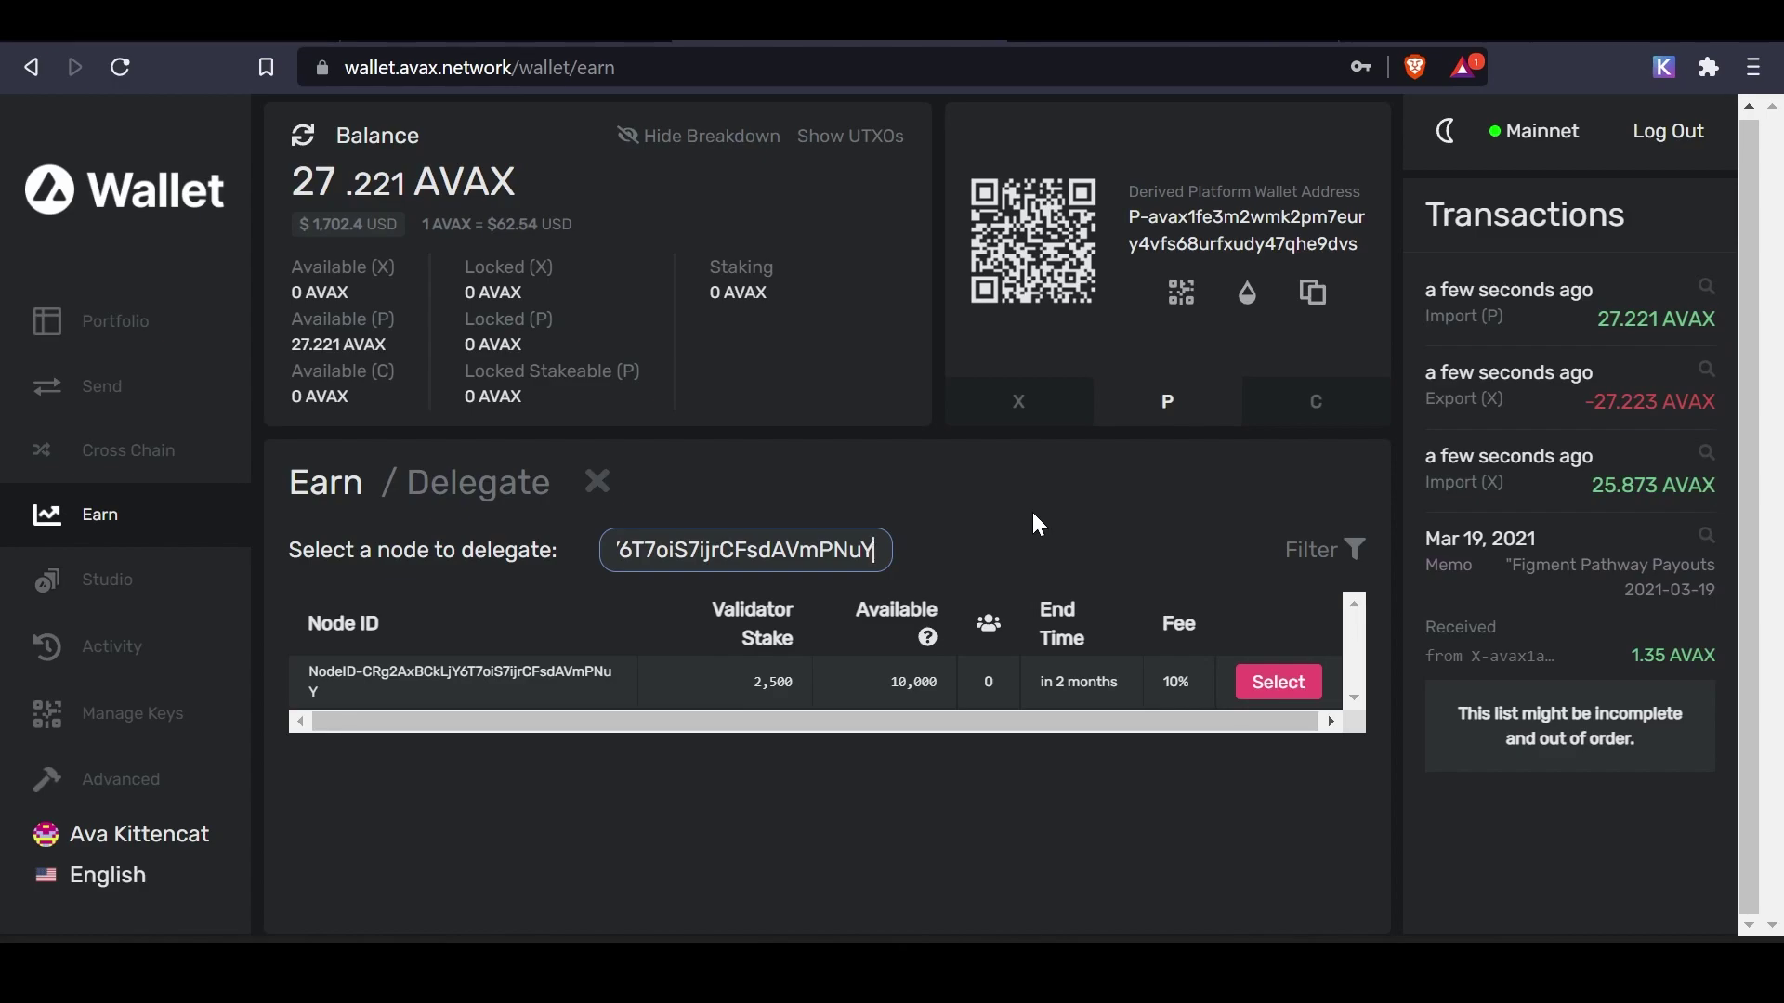
Select the found validator and review its staking duration, estimated reward and delegation fee
left_click(1262, 685)
scroll(878, 660, "down", 4)
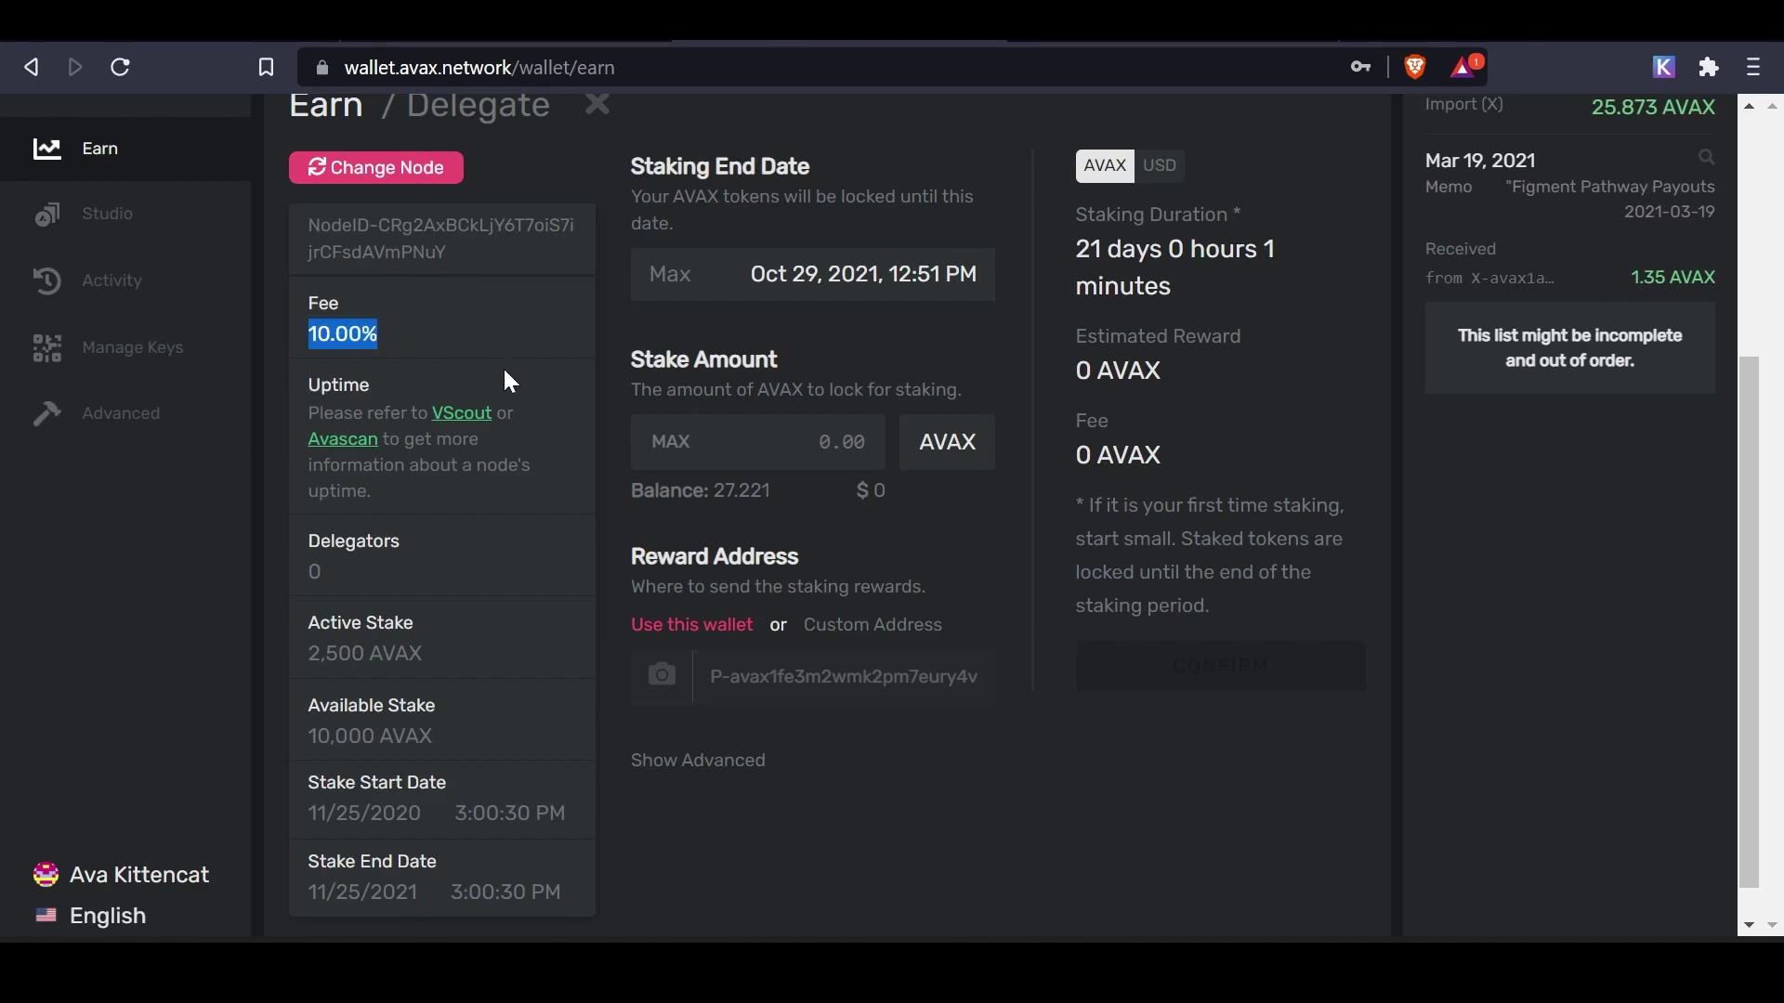
scroll(430, 498, "up", 2)
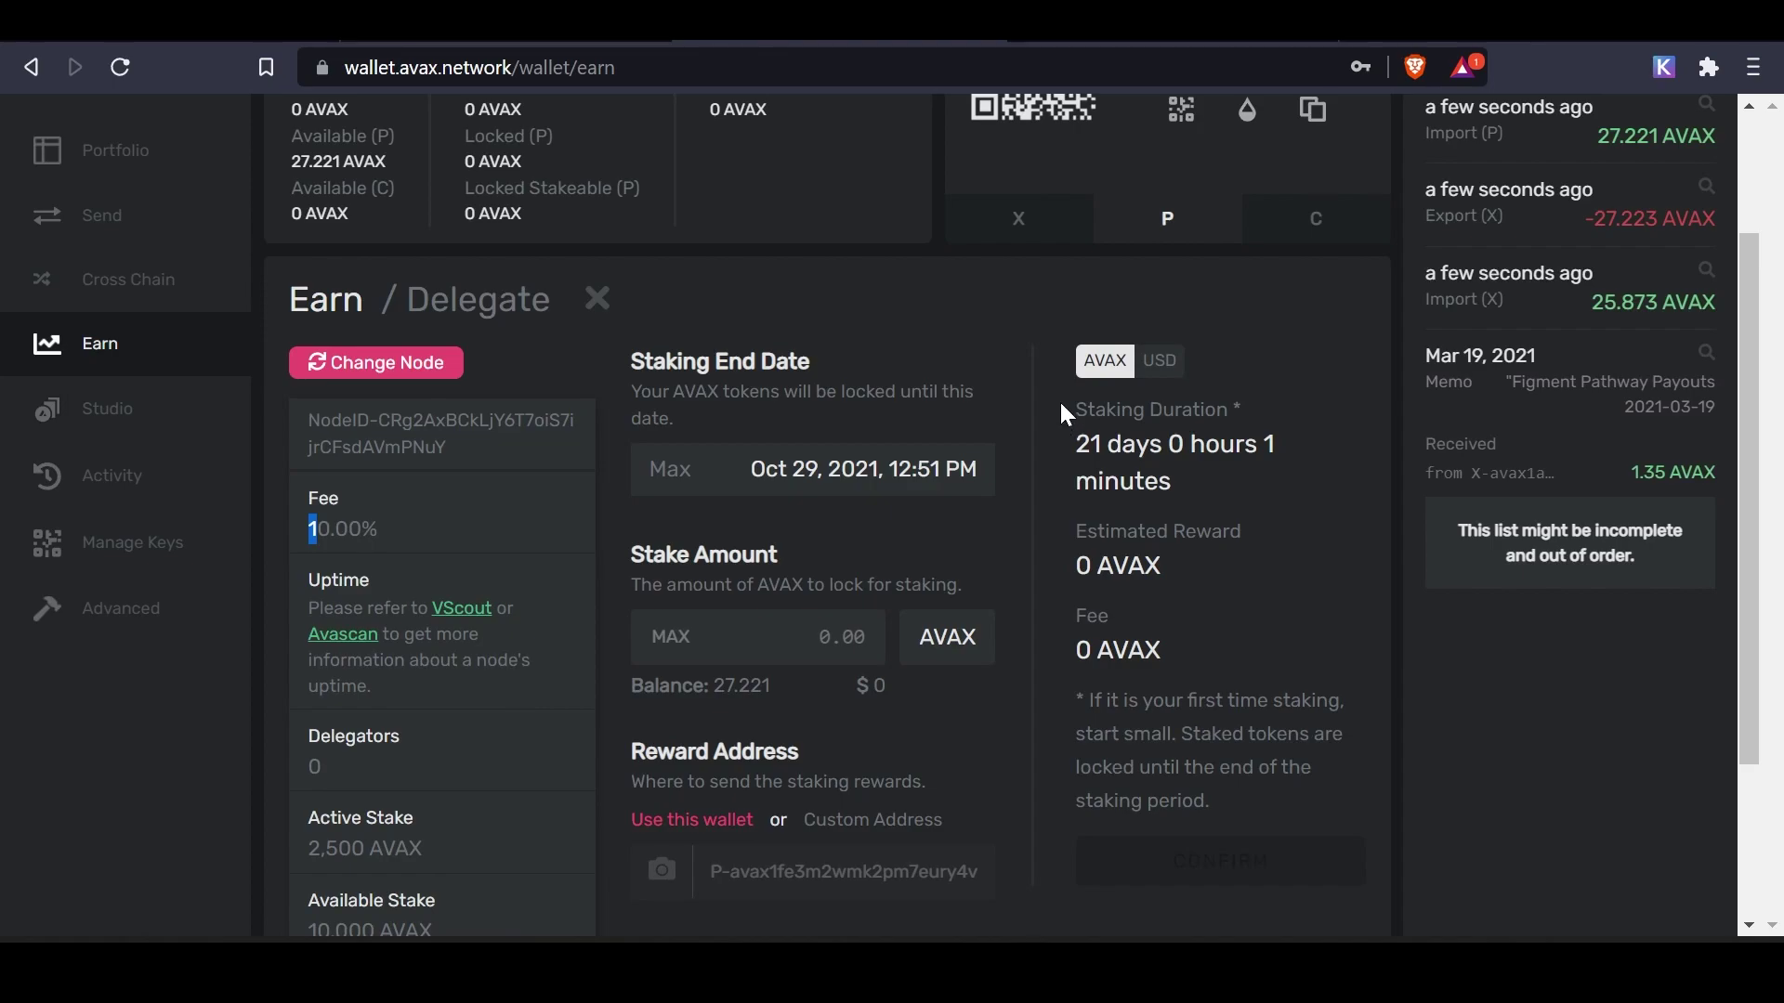
left_click_drag(1066, 399, 1273, 442)
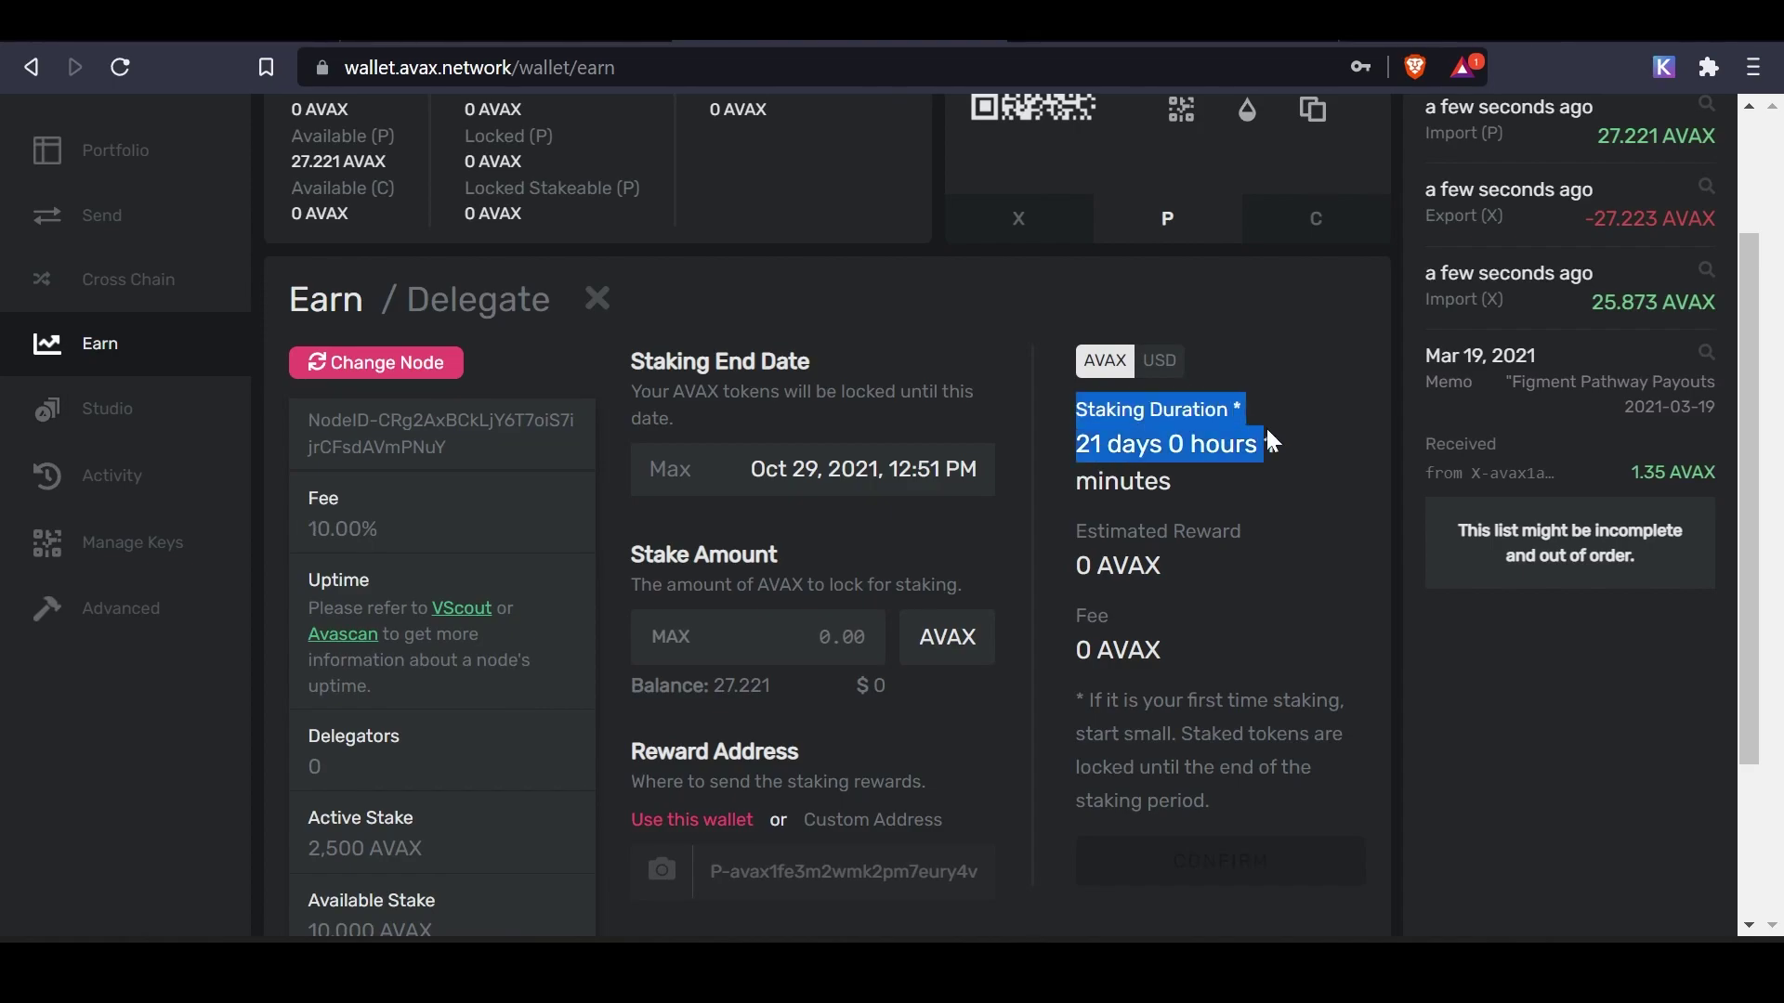
left_click(1311, 549)
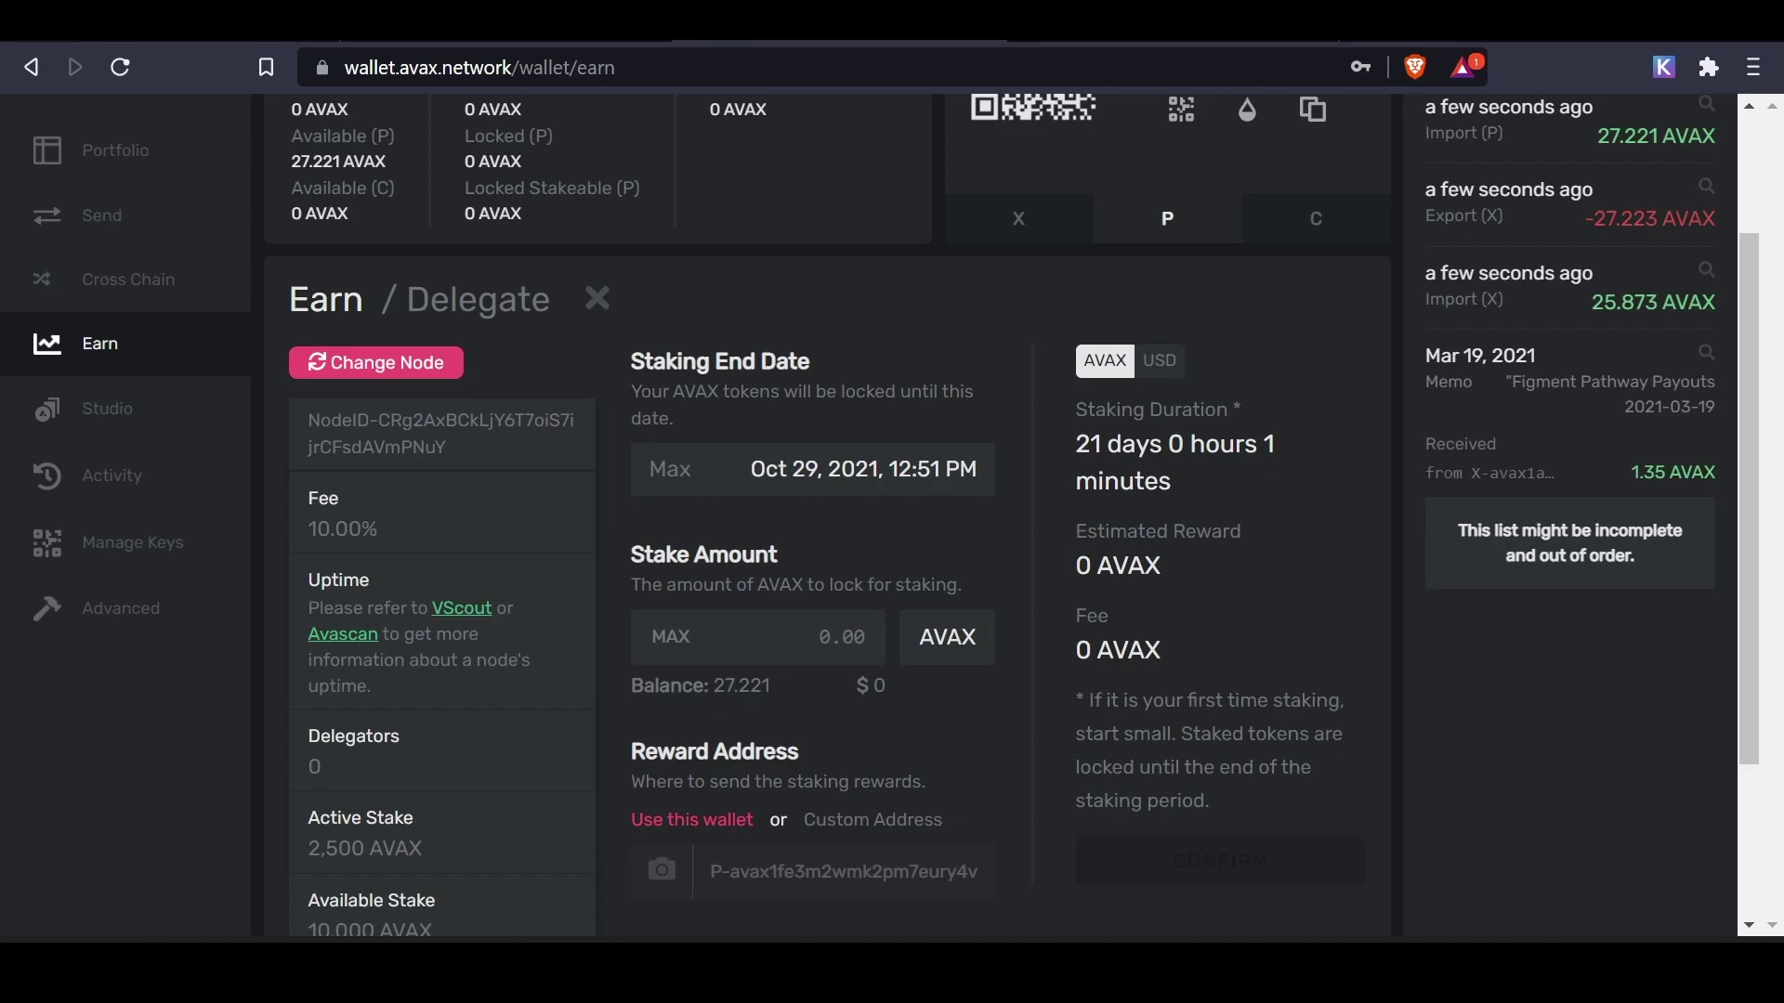
left_click_drag(1066, 568, 1152, 568)
left_click(1217, 565)
left_click_drag(1063, 632, 1195, 657)
left_click(1236, 660)
Set the end date to the maximum, Nov 25, 2021, and stake the full 27.221 AVAX
left_click(670, 469)
scroll(674, 460, "down", 2)
left_click(677, 450)
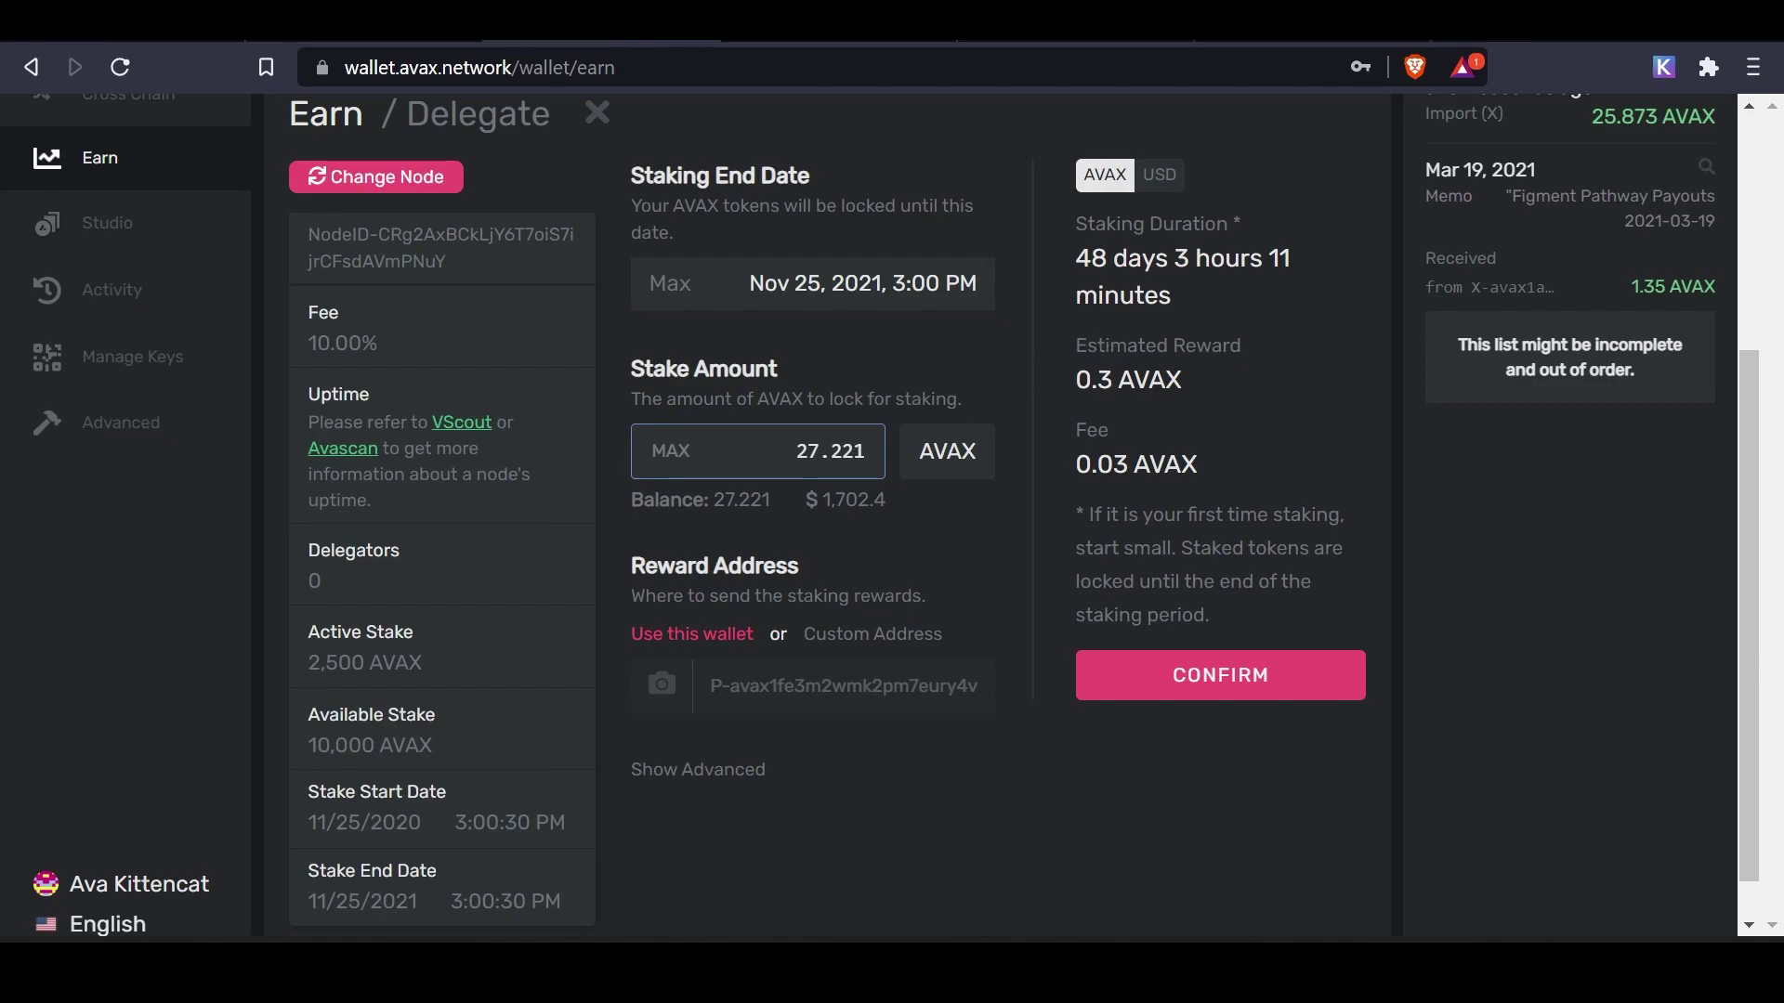
left_click_drag(1078, 256, 1312, 336)
left_click(1314, 318)
left_click_drag(1057, 372, 1165, 381)
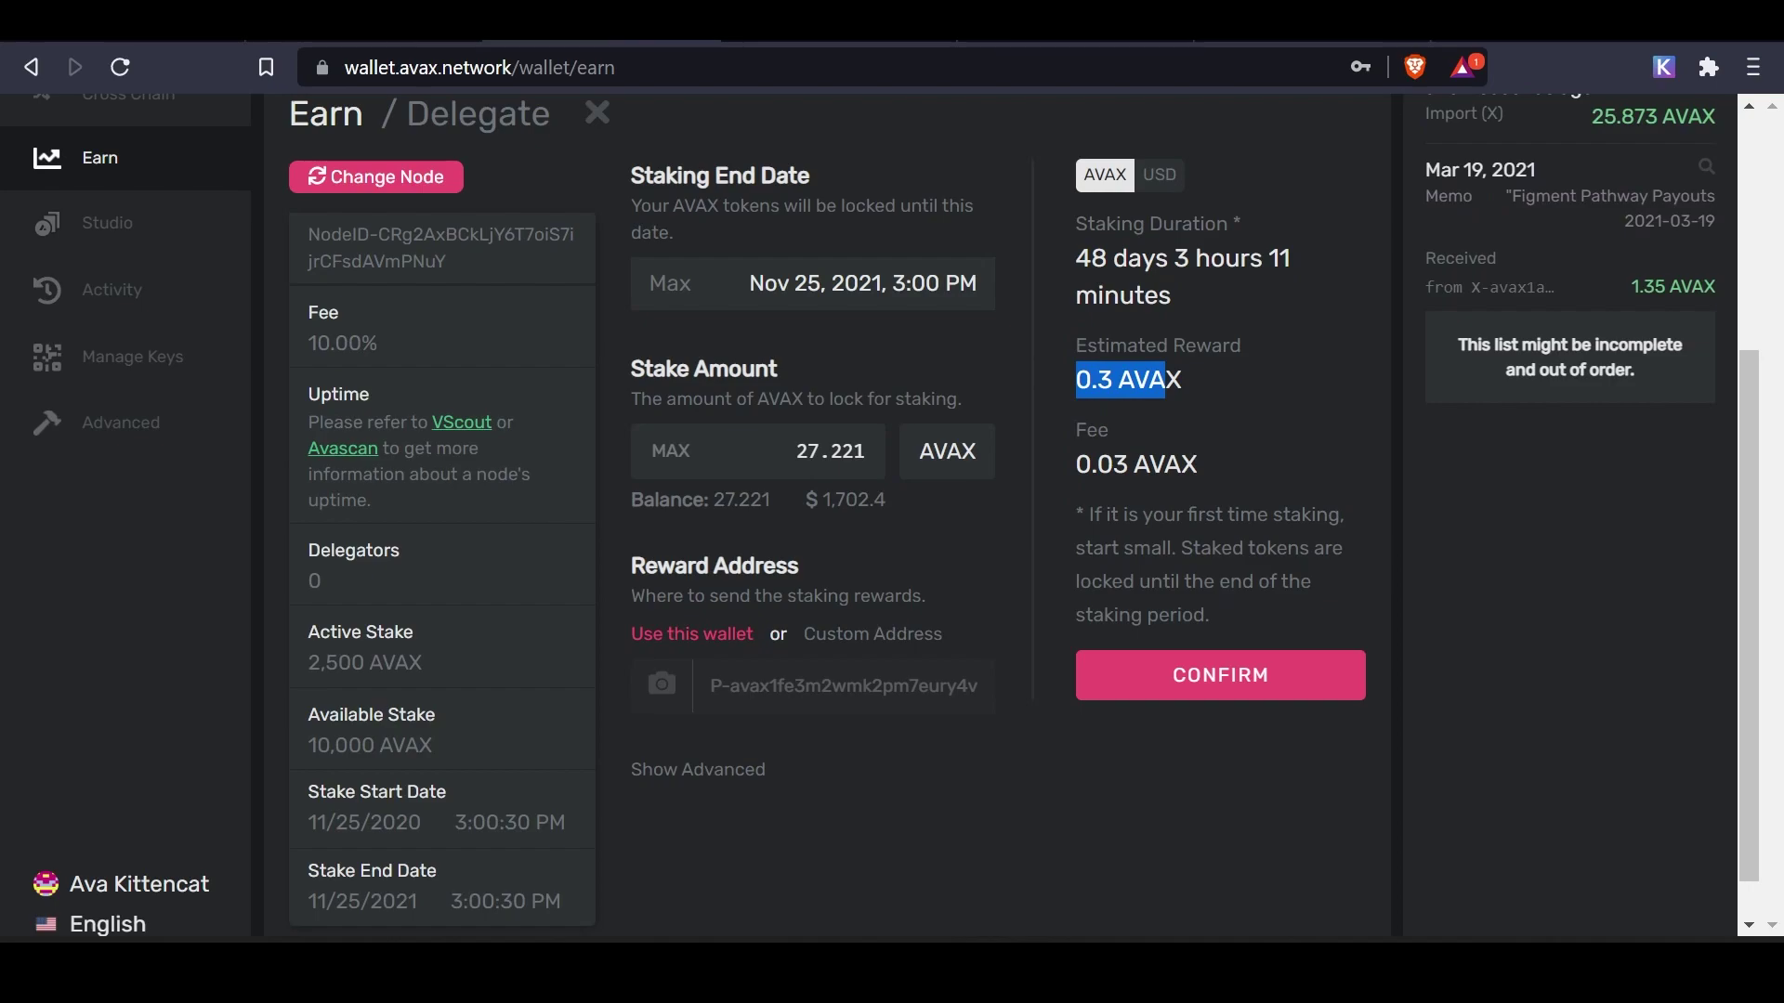
left_click(1233, 377)
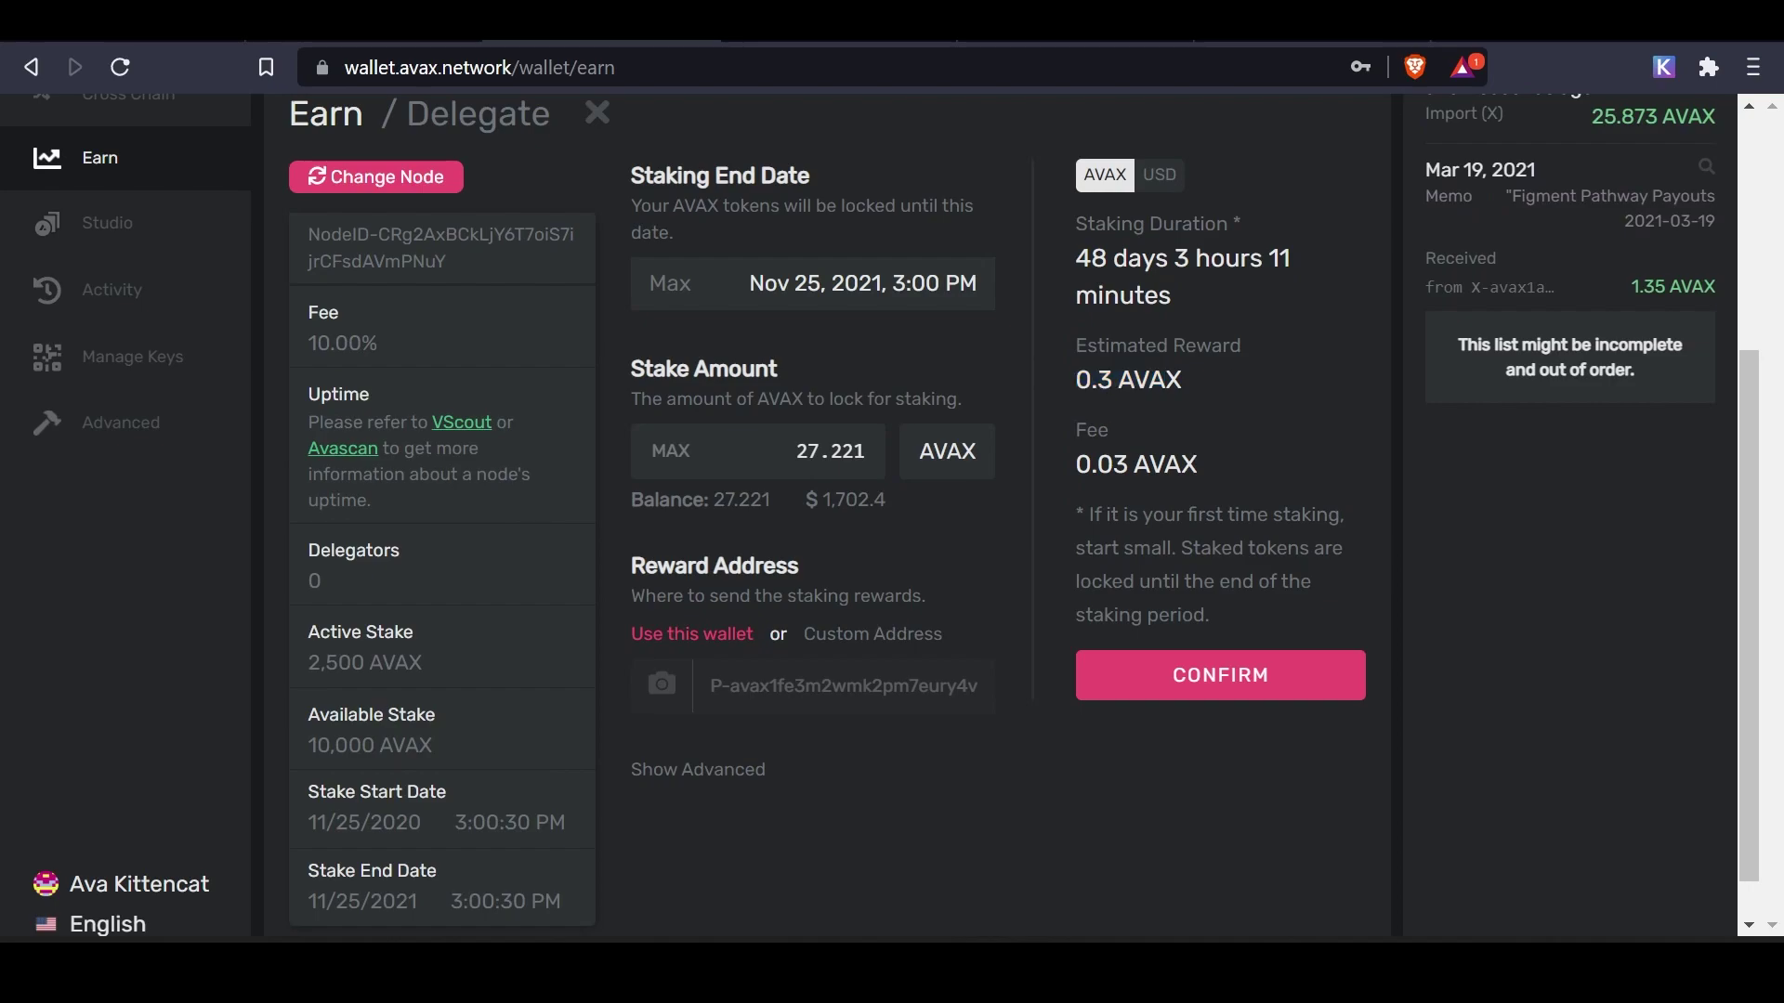
left_click_drag(1109, 465, 1154, 464)
left_click(1302, 476)
Show the advanced balance source options and consult the Avalanche staking documentation
left_click(731, 773)
left_click(1324, 45)
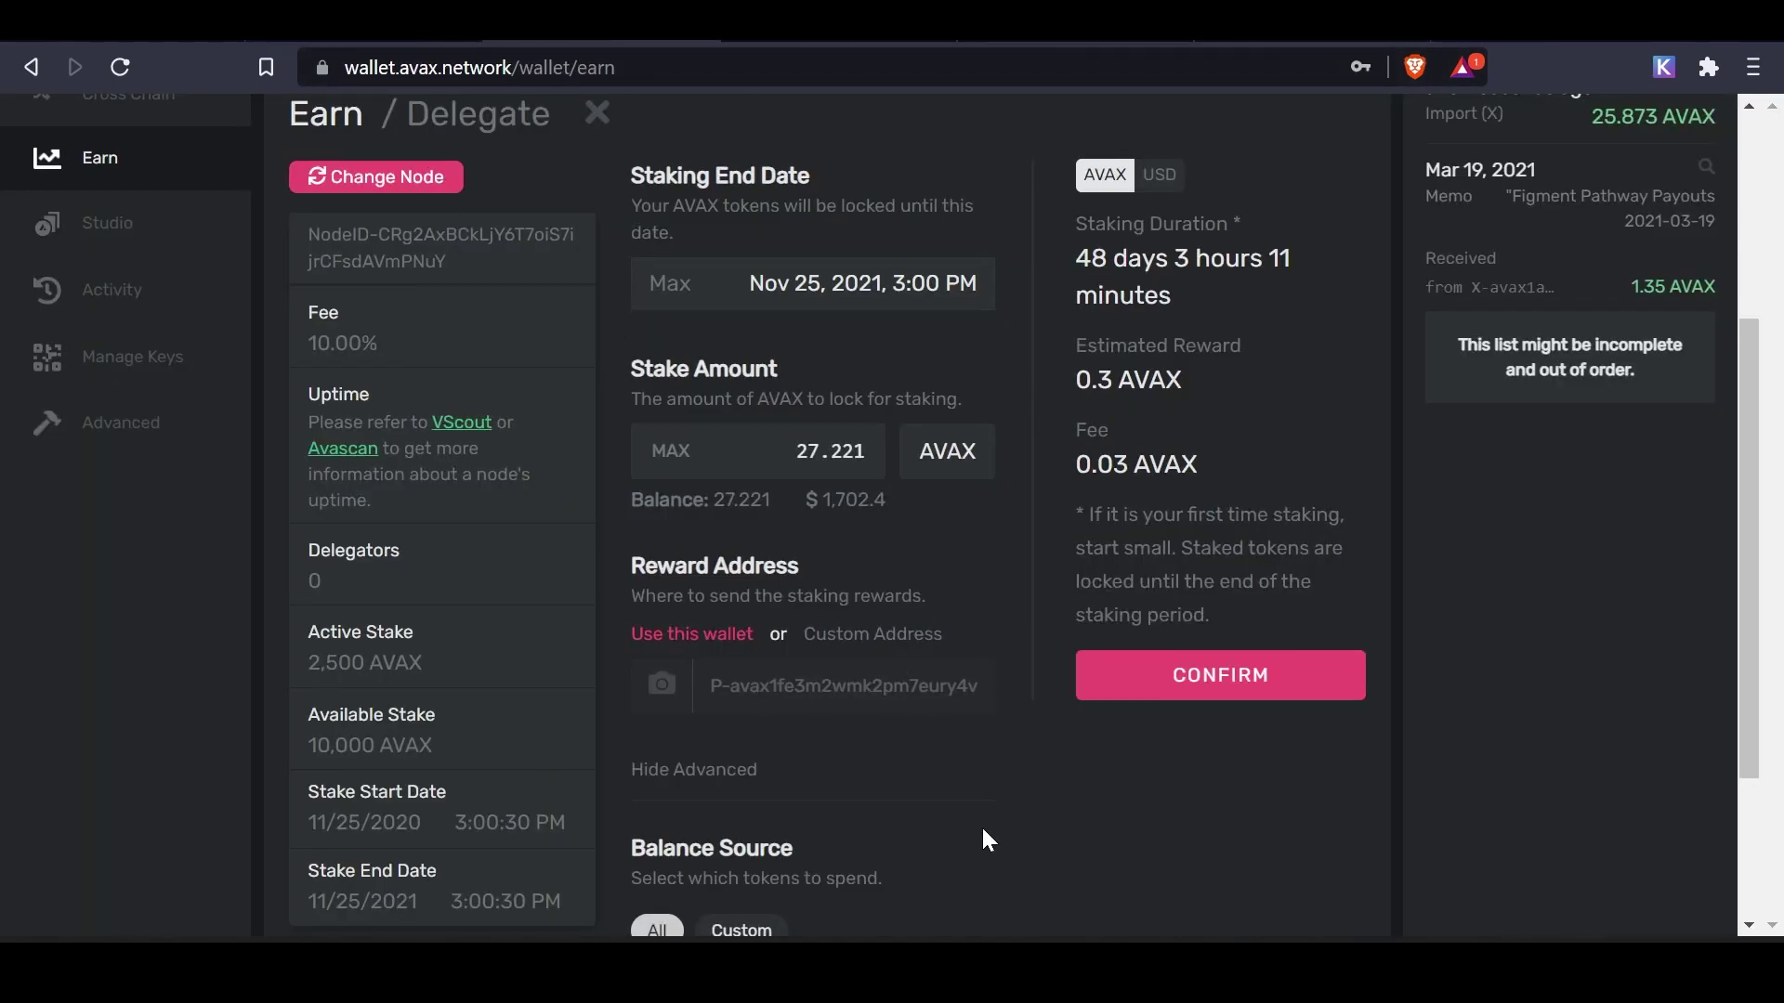
scroll(880, 782, "down", 3)
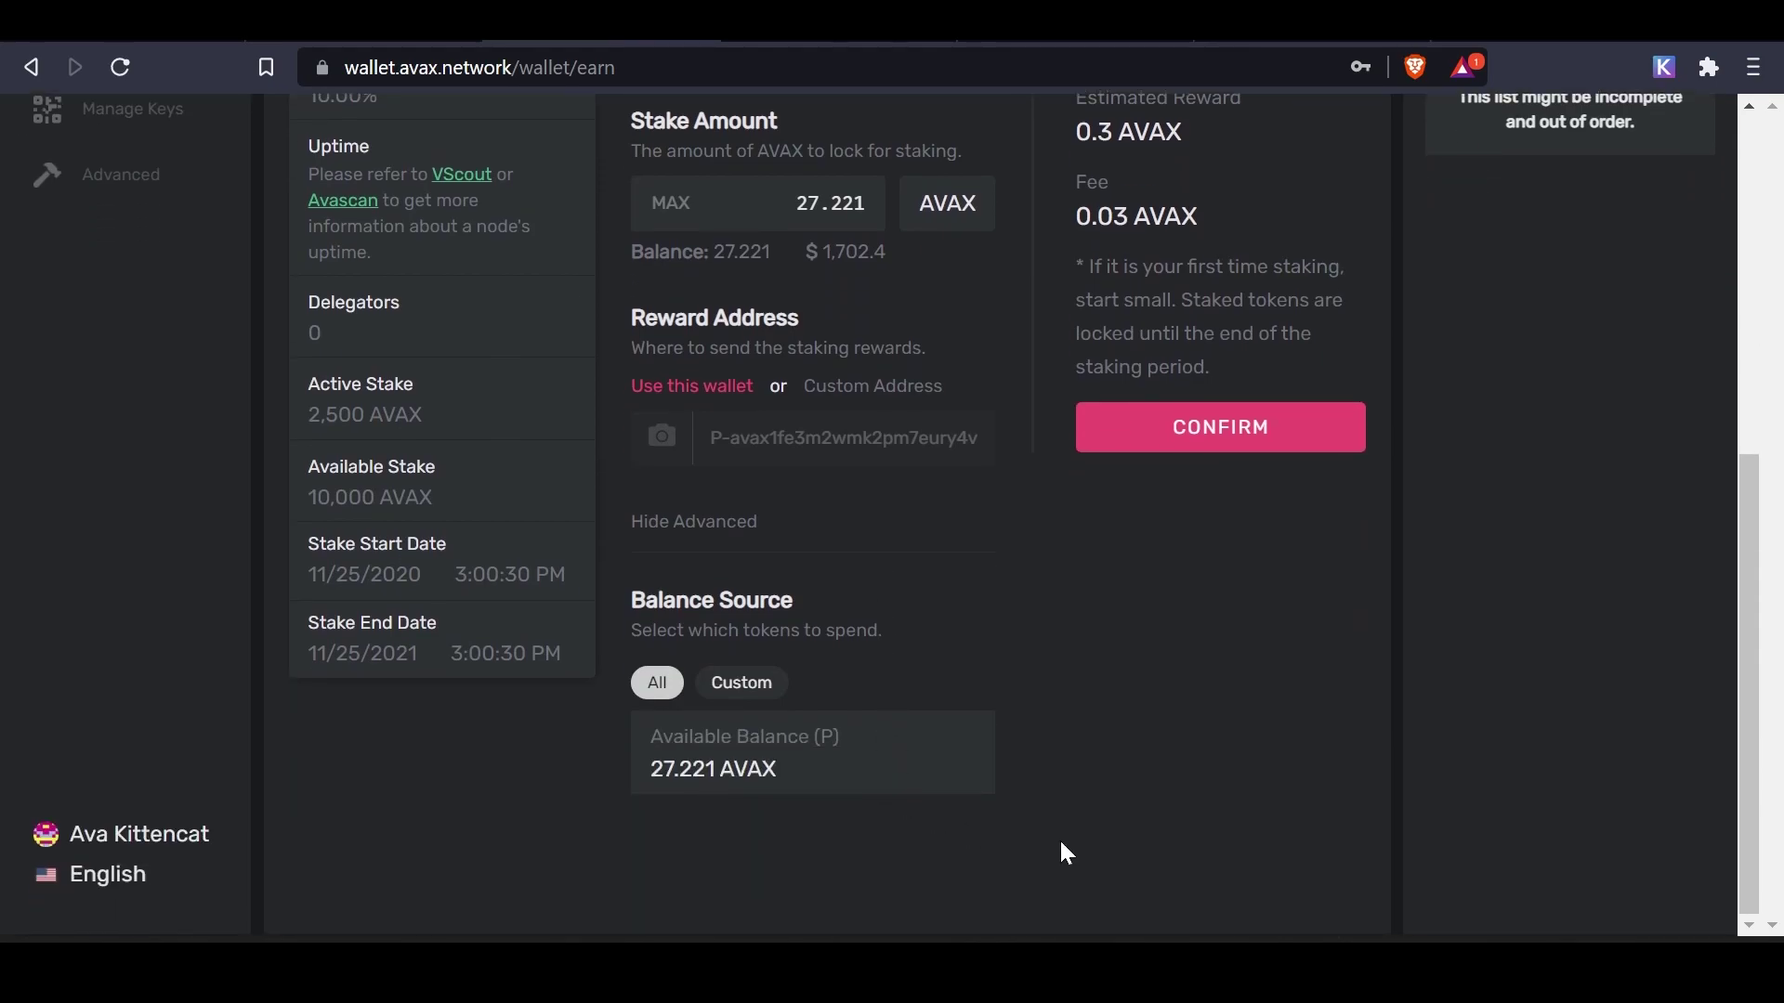
scroll(1069, 846, "up", 4)
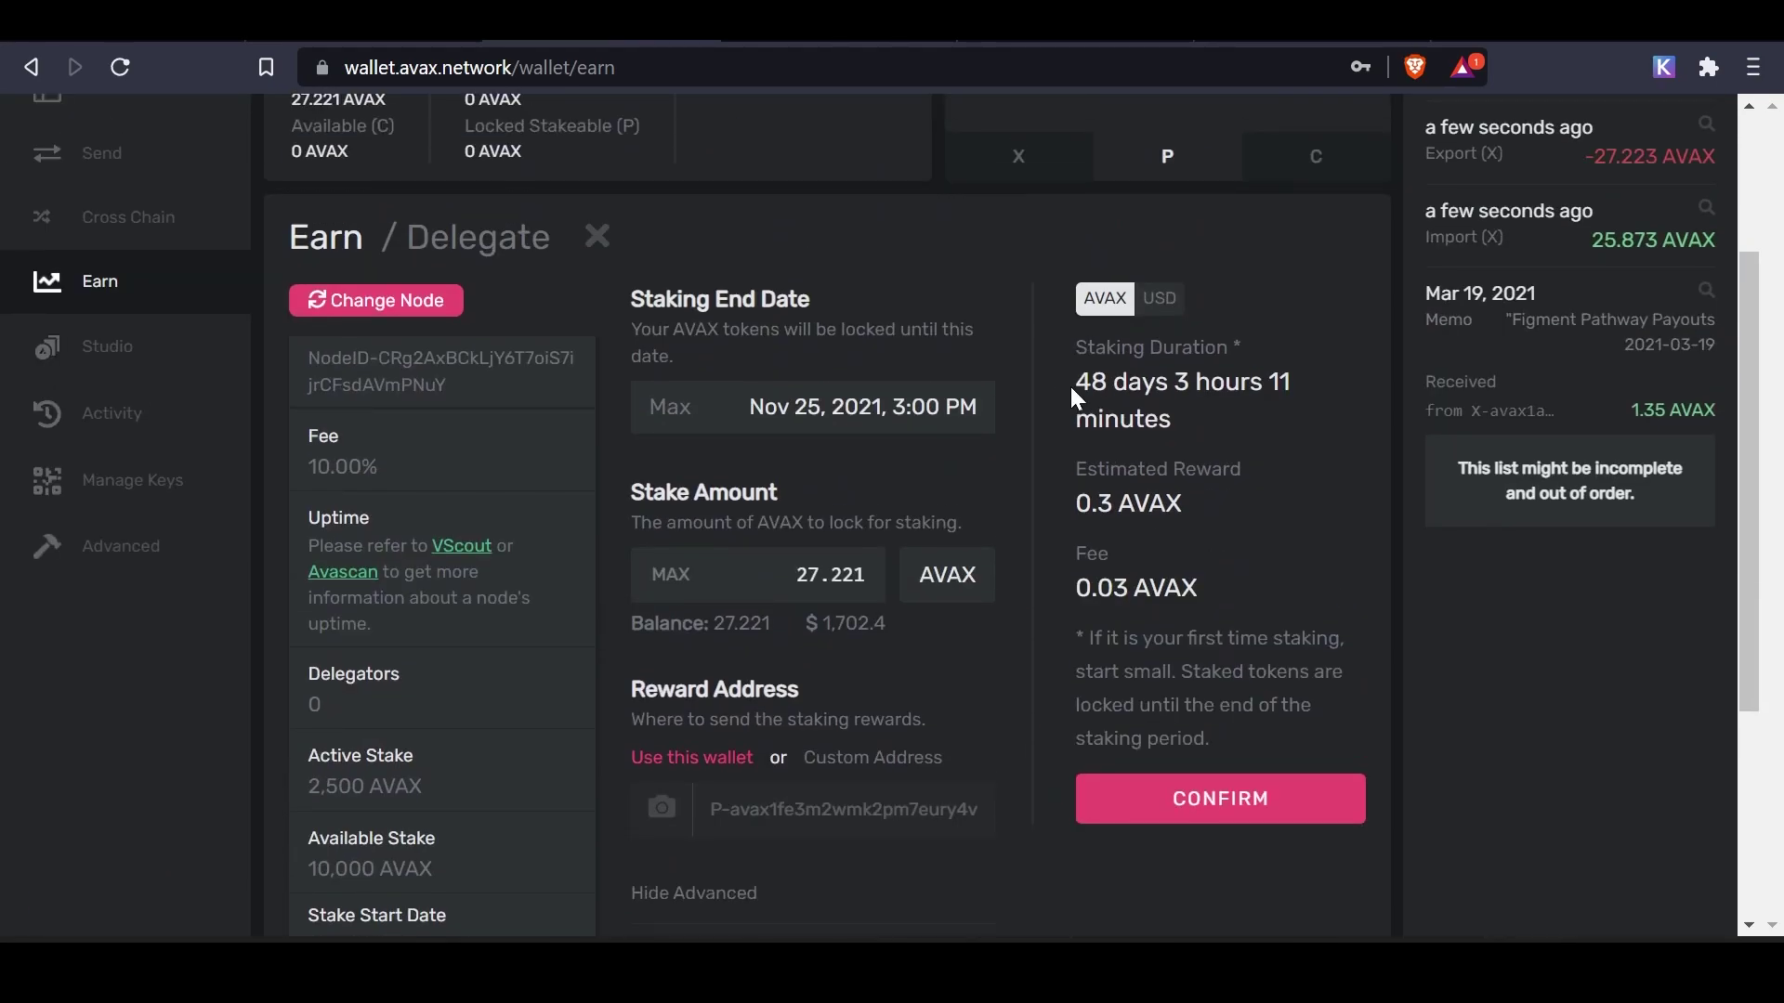
Change the staking end date to Nov 1, 2021, 12:00 PM, lowering the estimated reward to 0.15 AVAX
left_click_drag(1070, 383, 1320, 406)
left_click(1303, 437)
left_click(1728, 966)
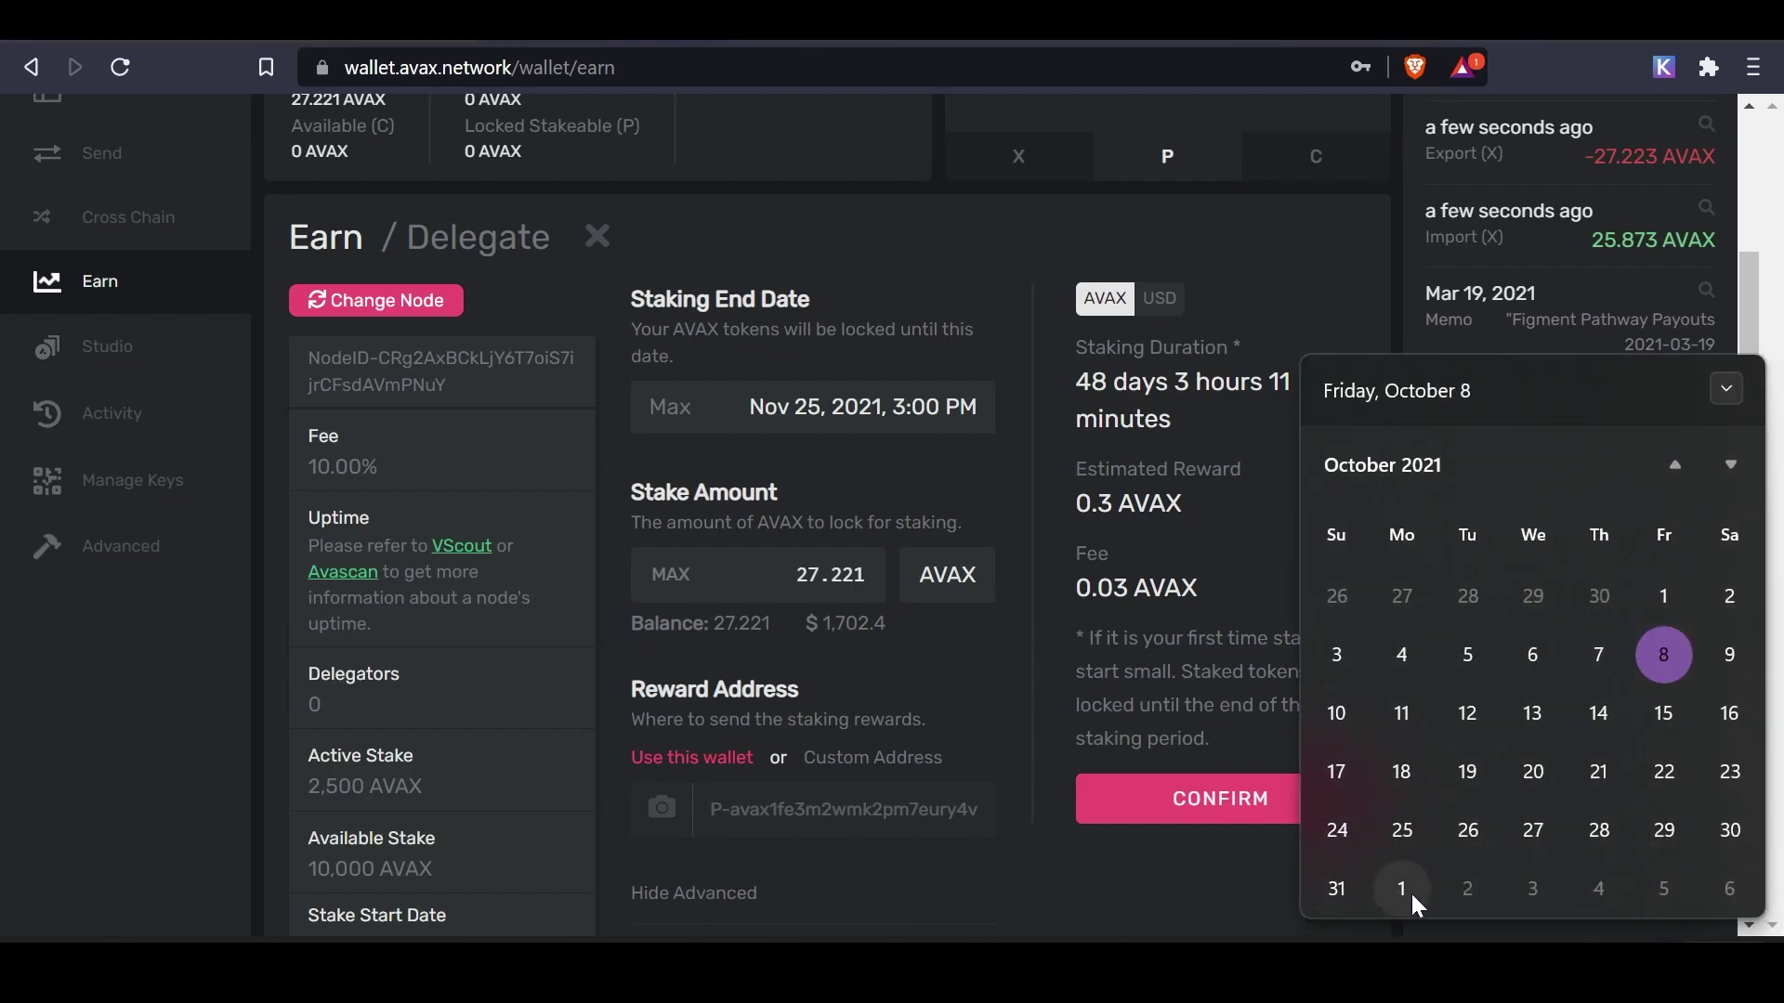
left_click(793, 409)
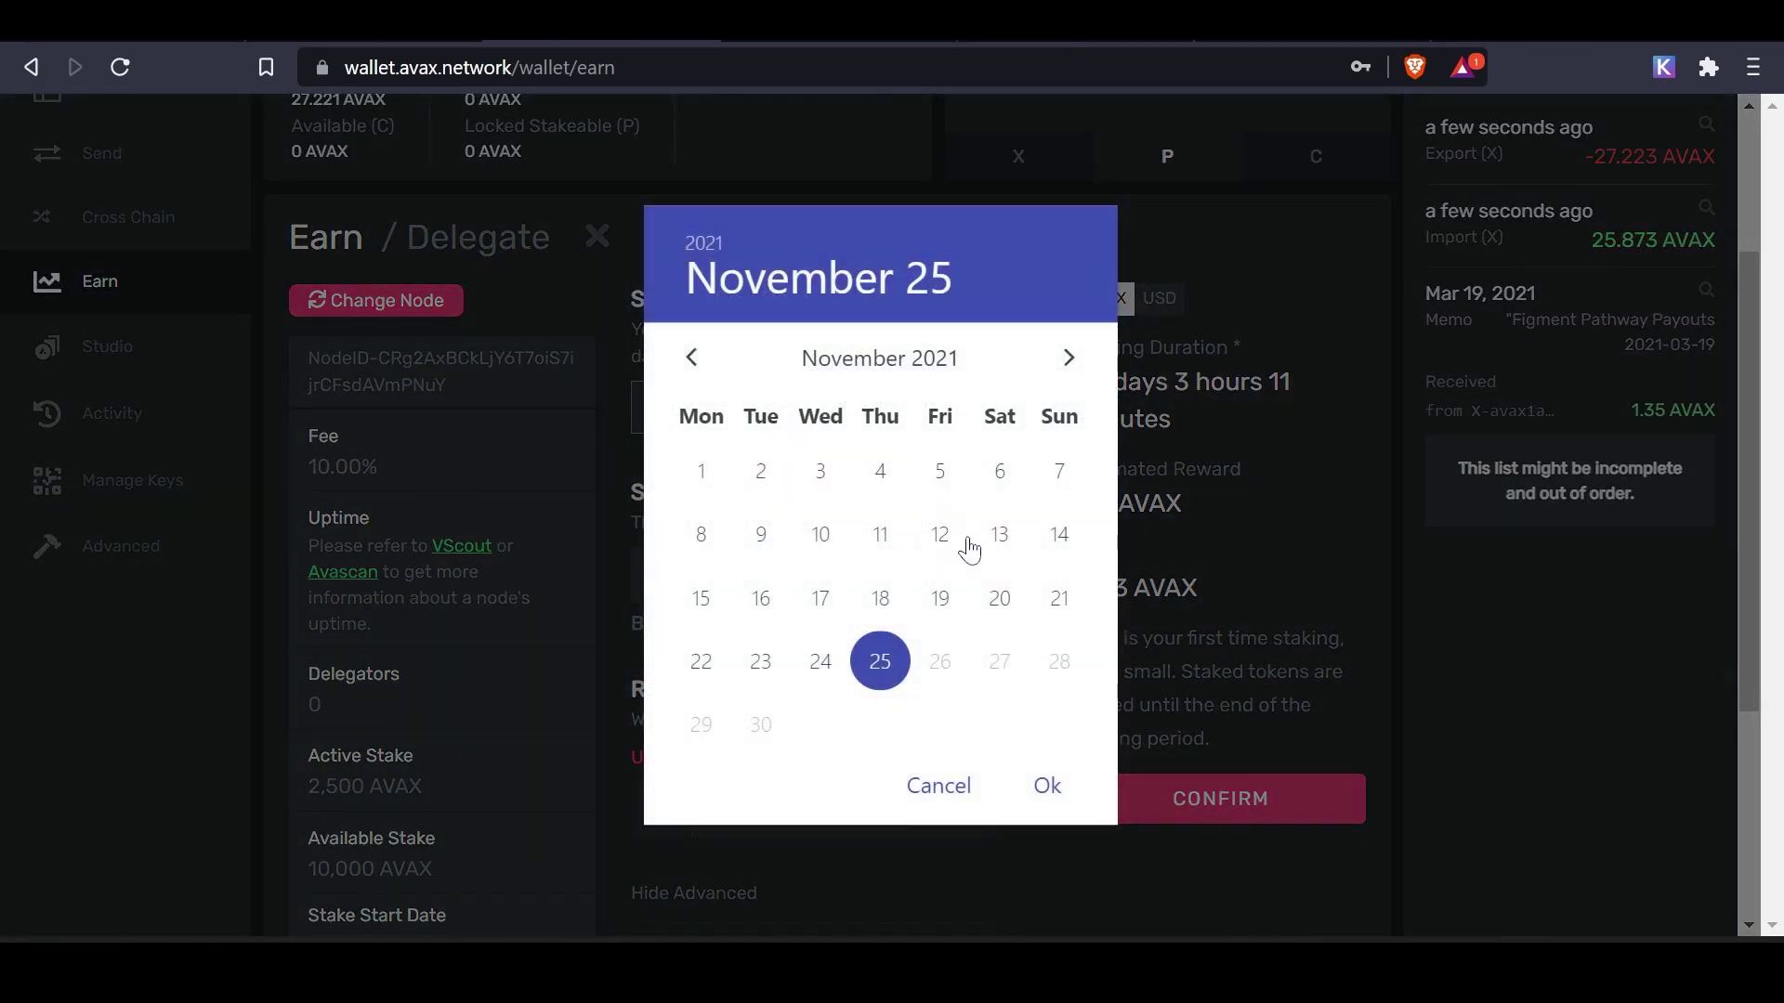
left_click(704, 484)
left_click(1047, 785)
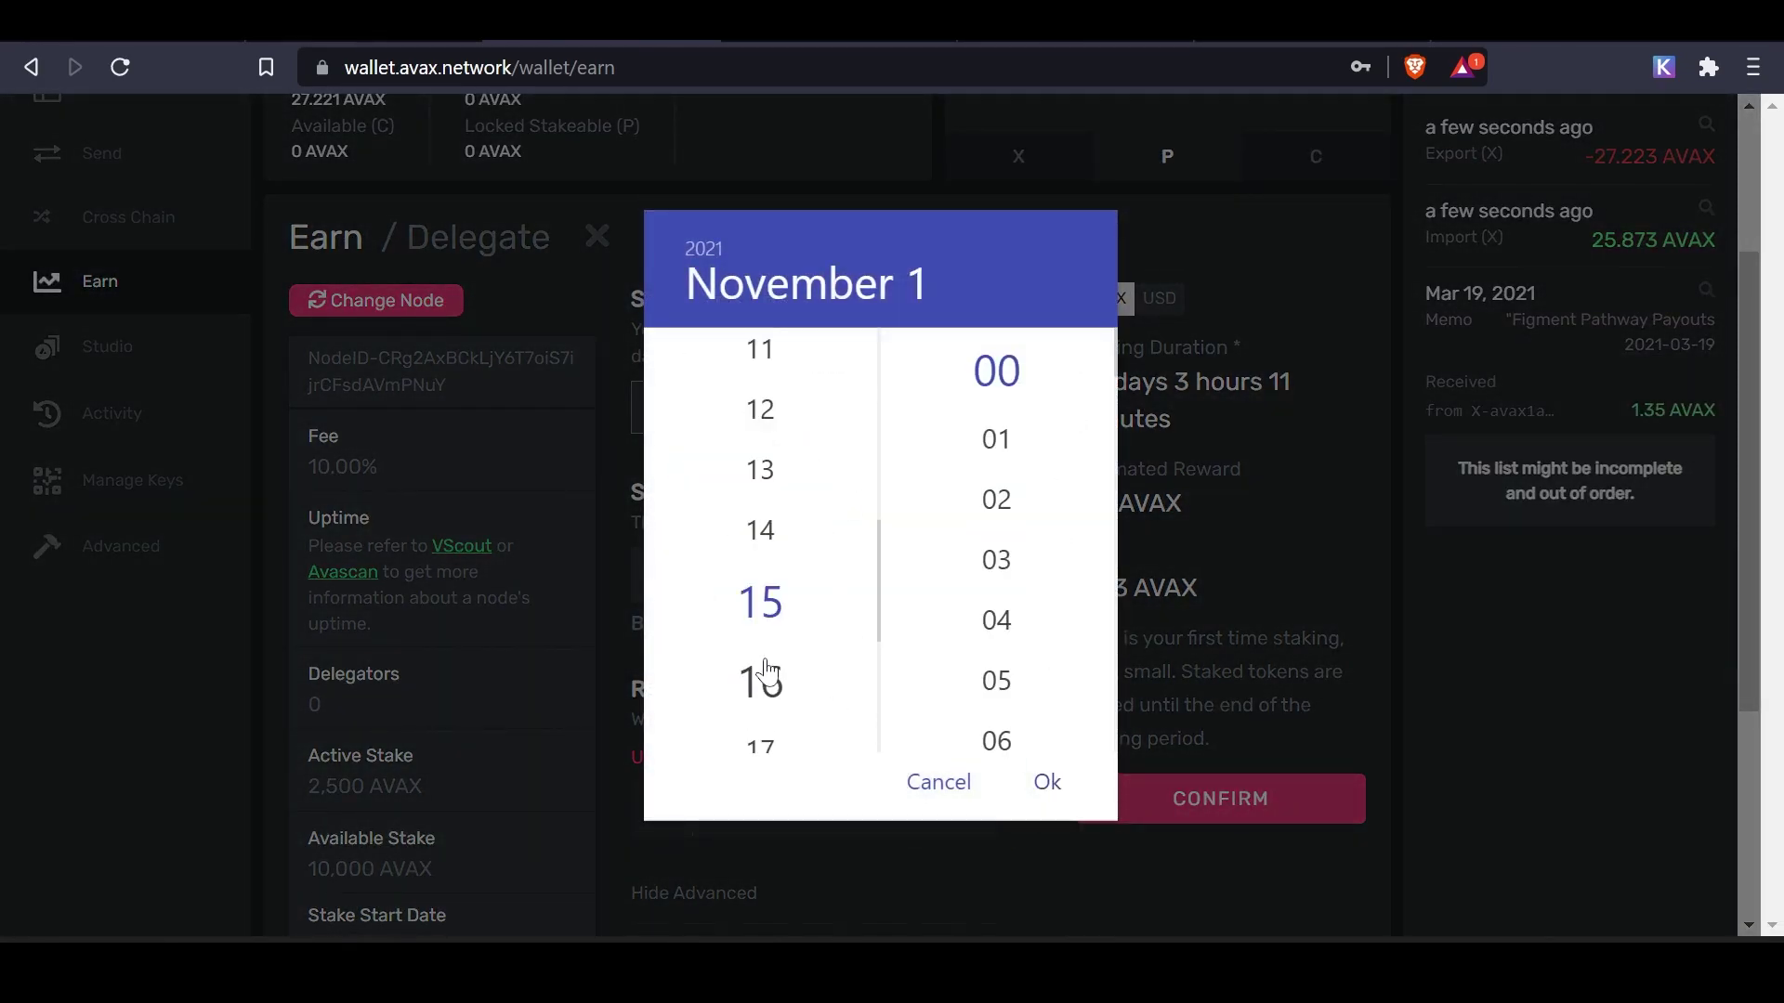
scroll(767, 671, "up", 3)
left_click(763, 613)
left_click(1045, 784)
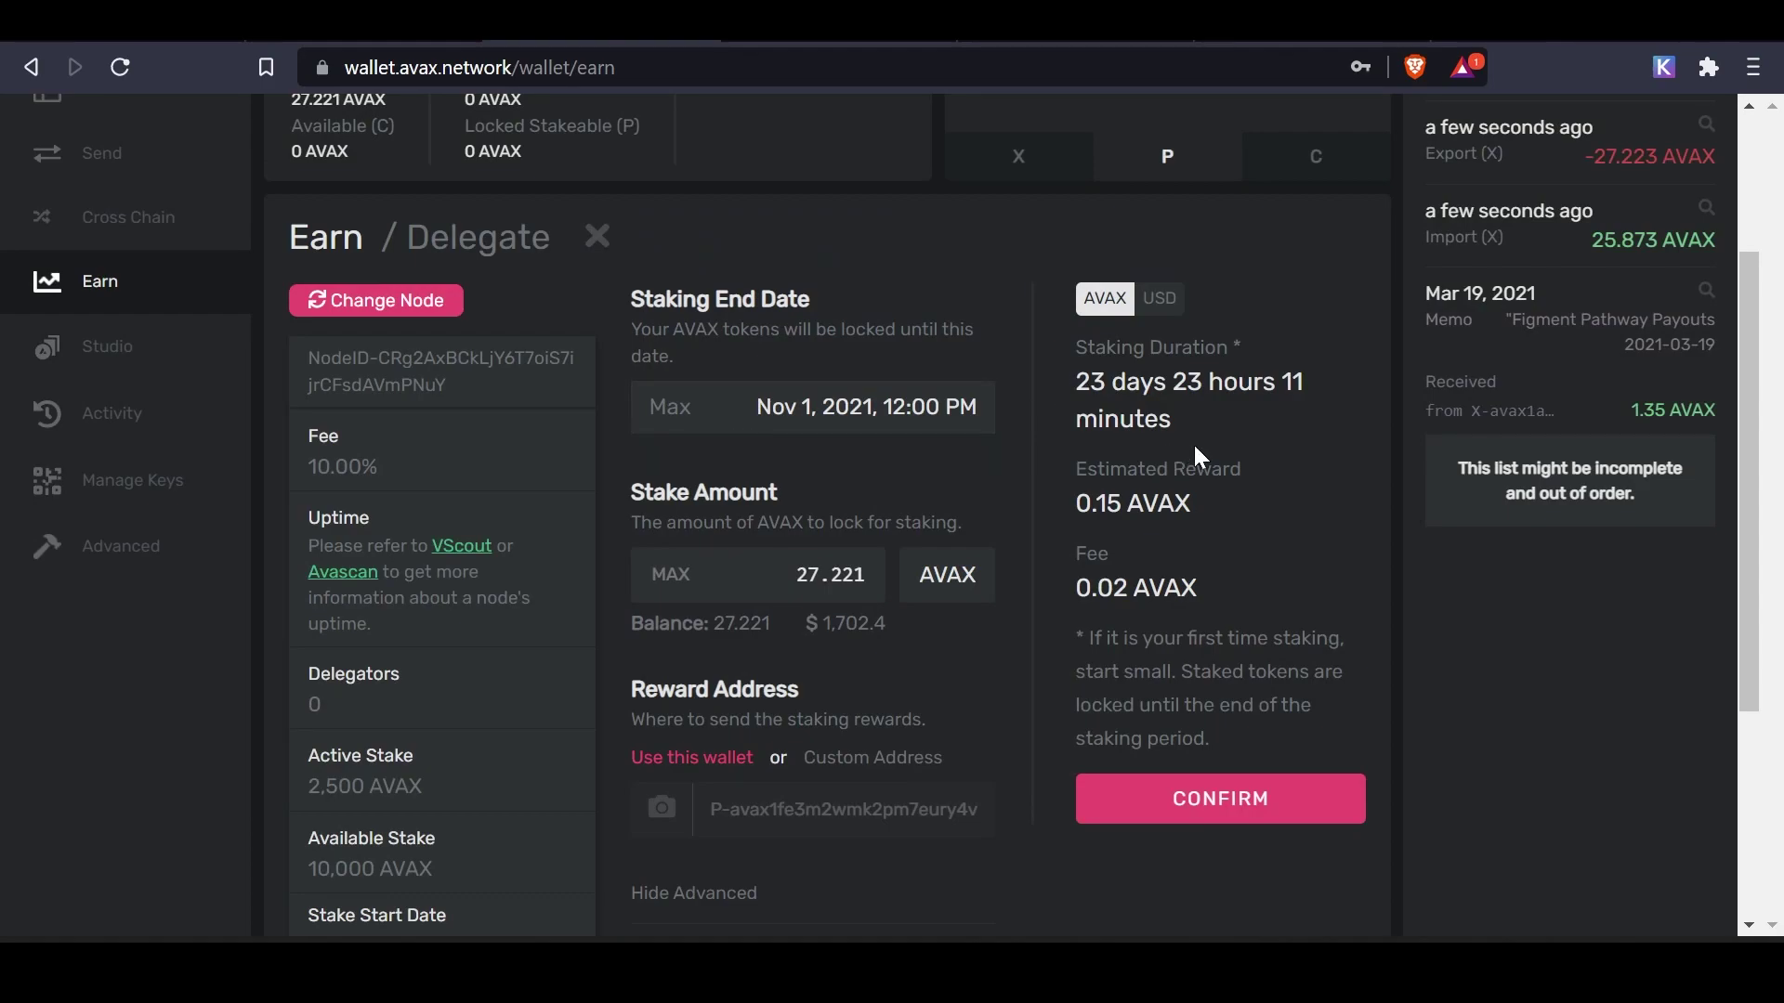
left_click_drag(1073, 504, 1176, 505)
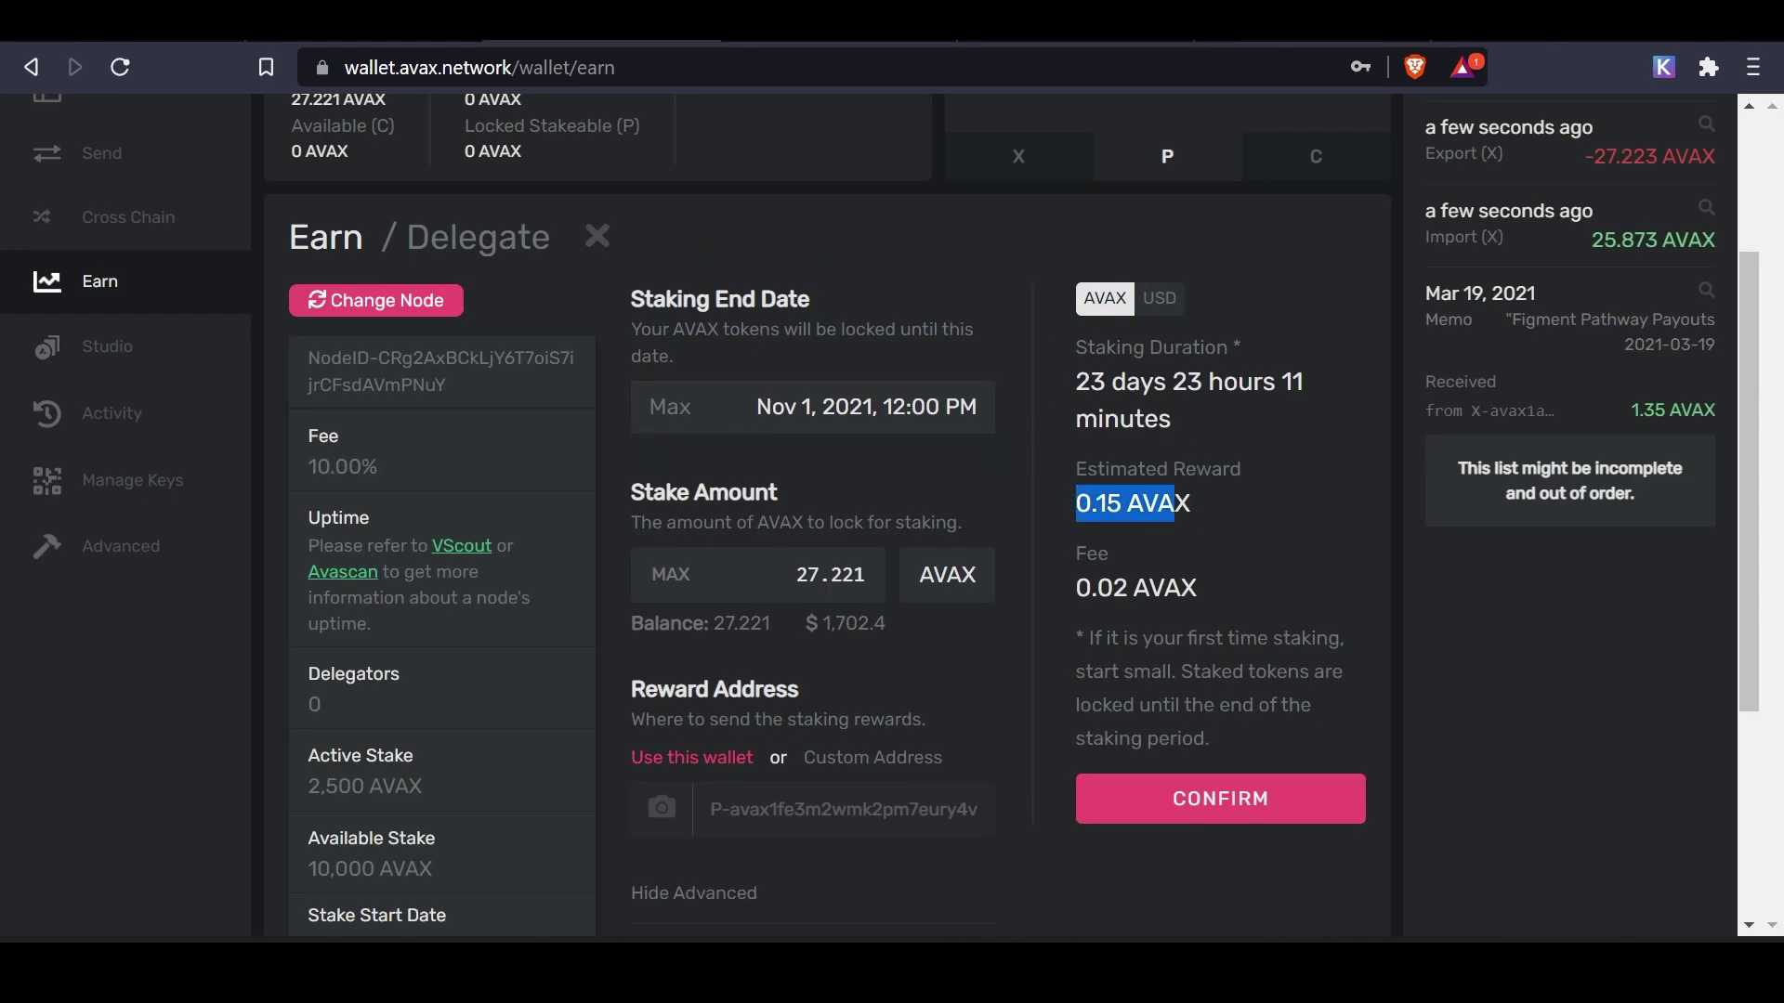
left_click(1257, 497)
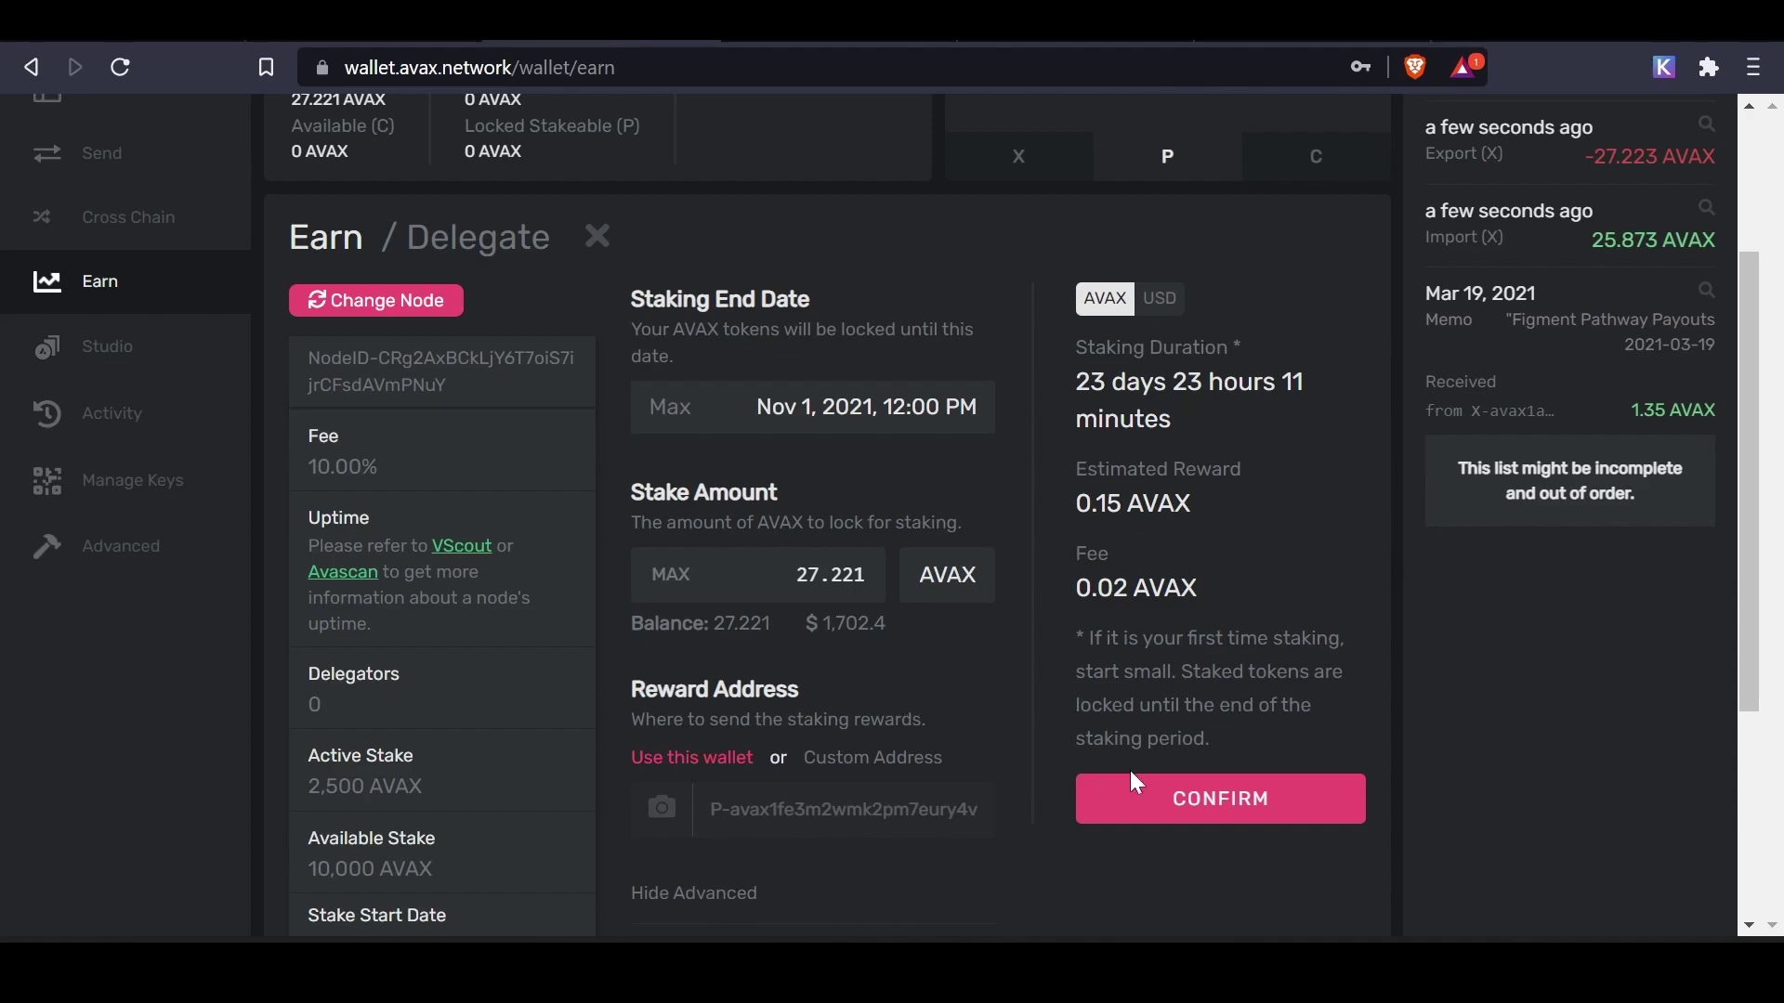
scroll(940, 694, "down", 2)
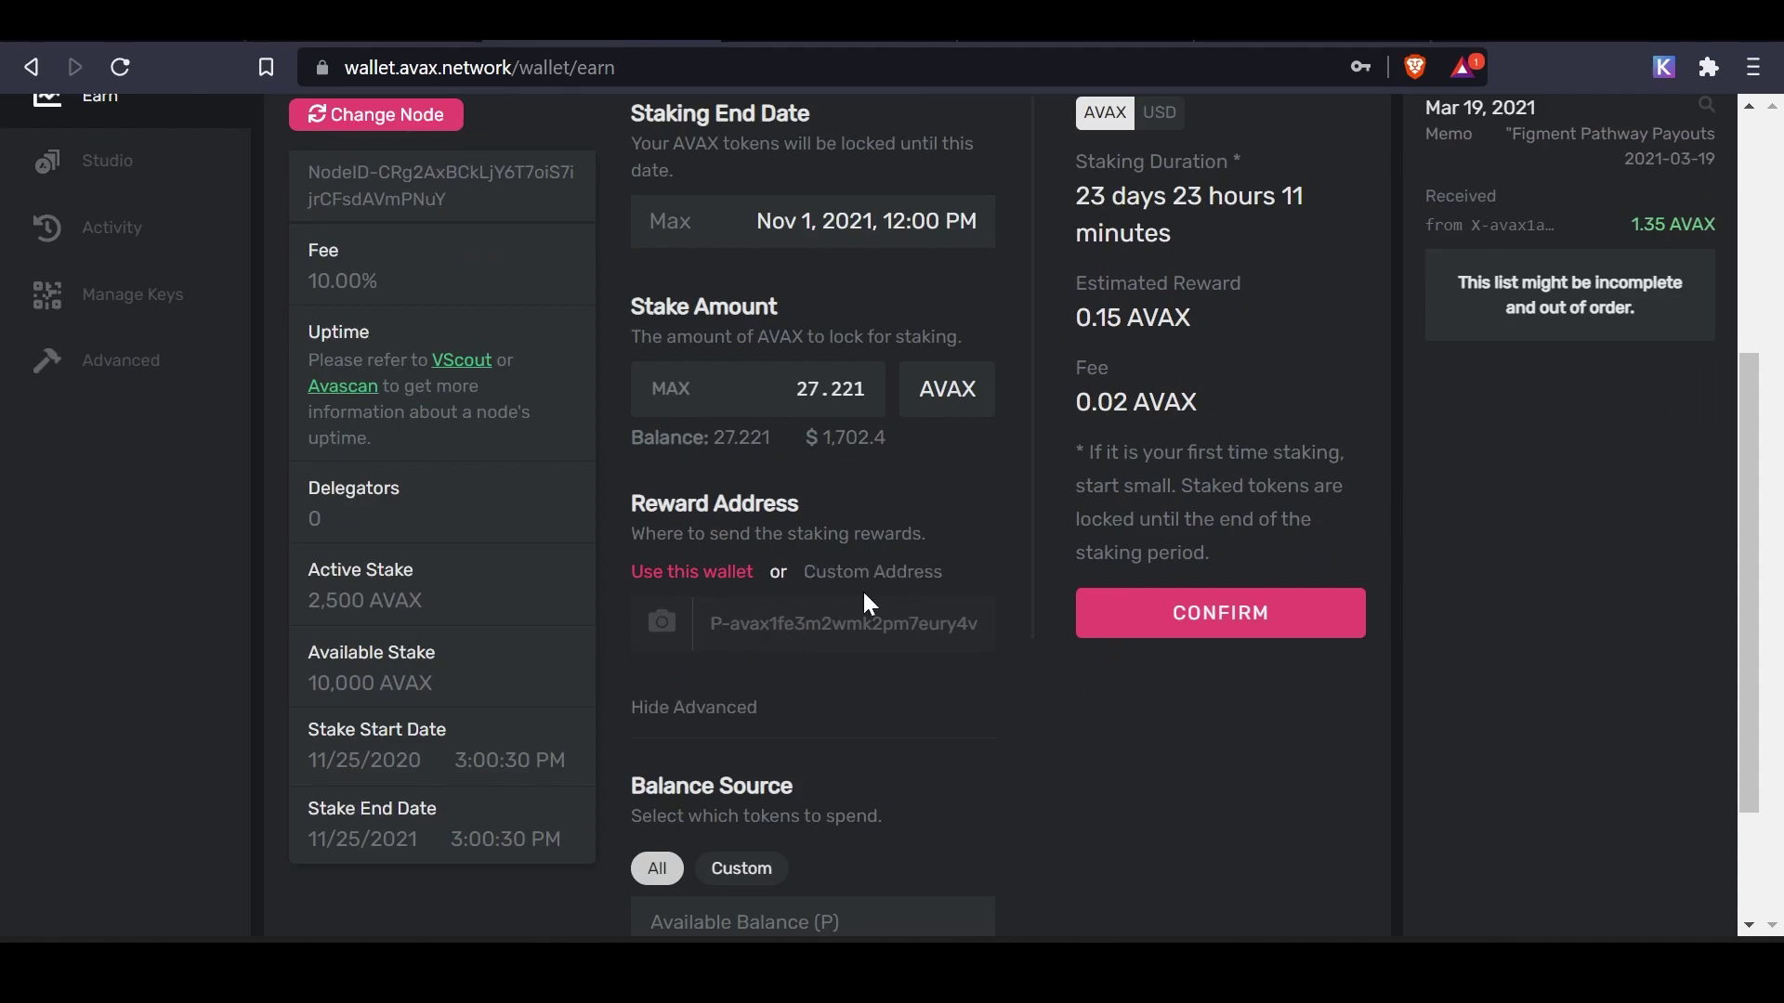
Submit the 27.221 AVAX delegation and, once committed, return to the Earn overview
left_click(1152, 623)
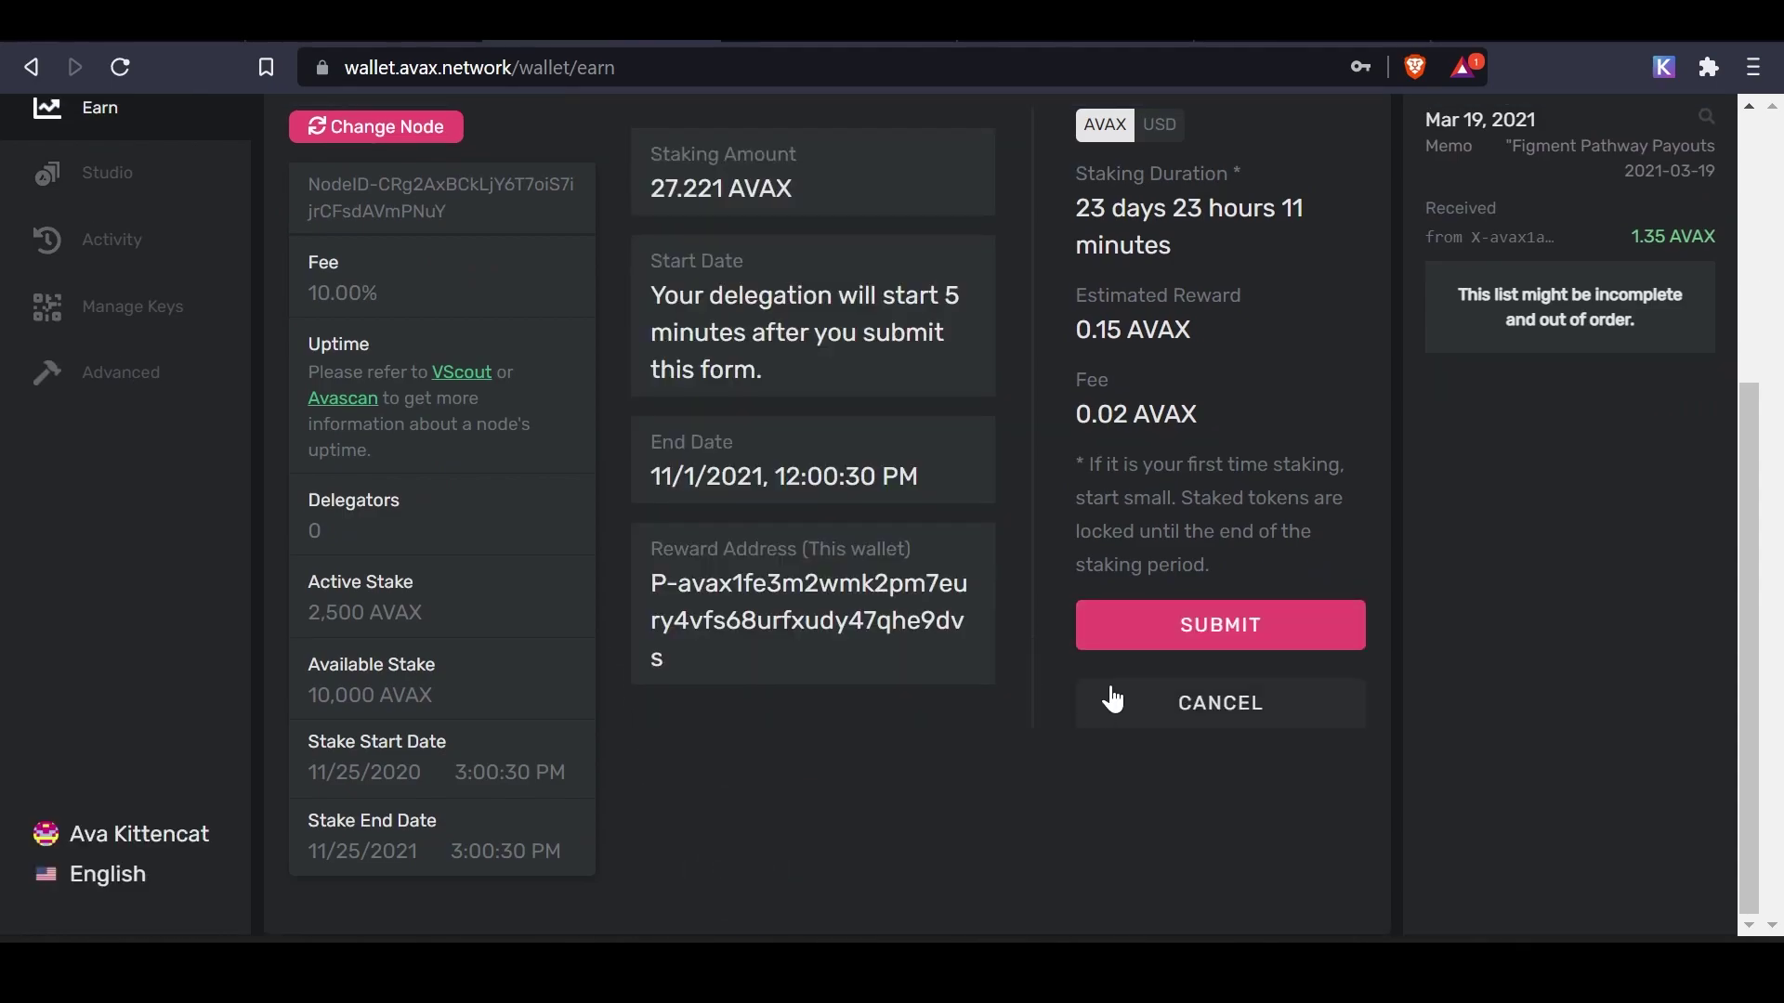
left_click(1168, 628)
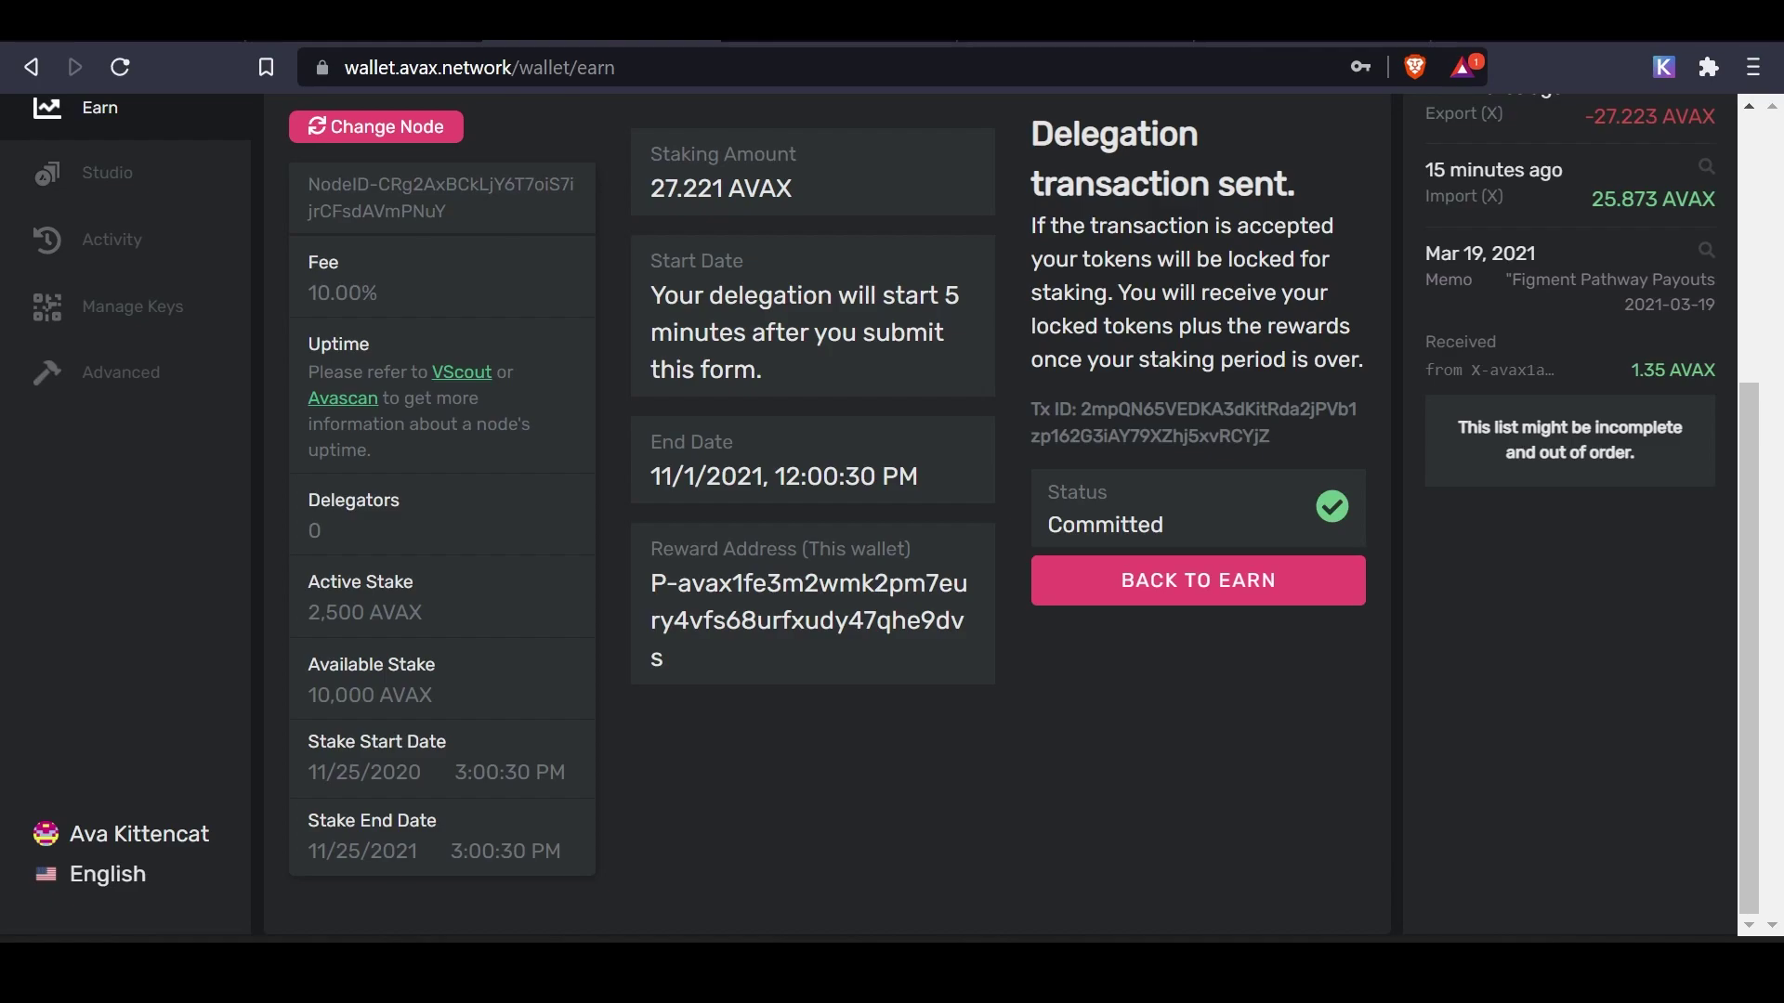
double_click(1302, 426)
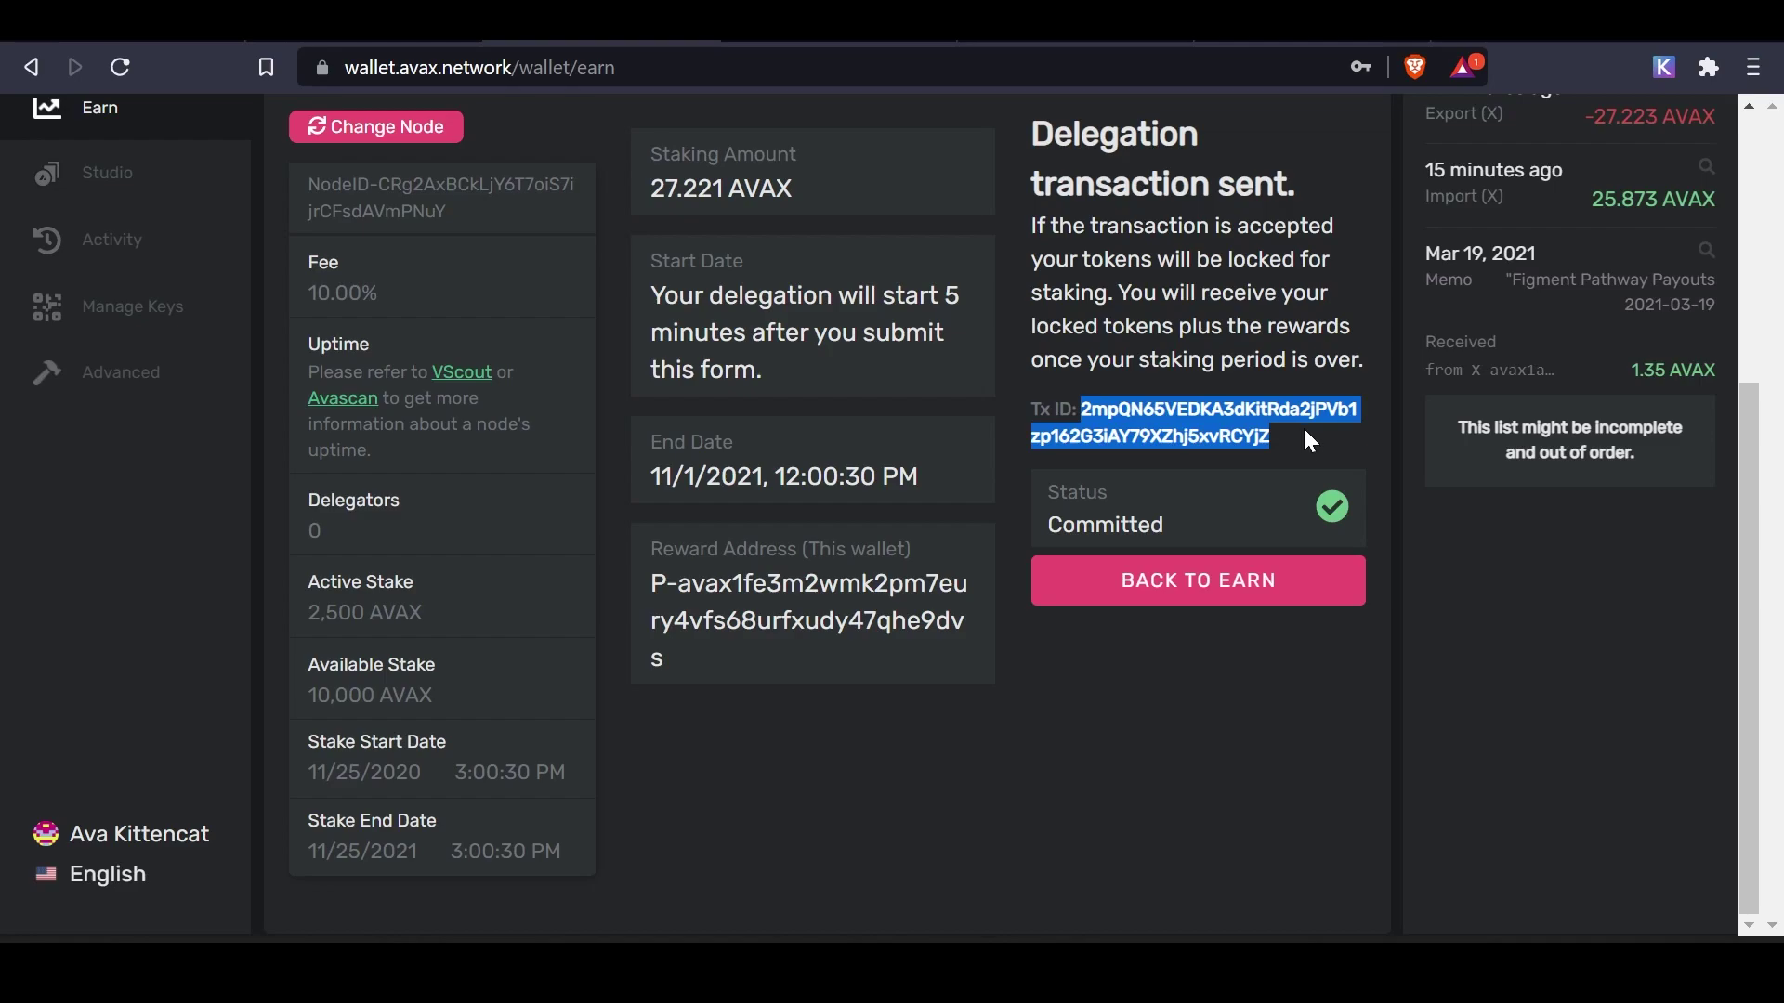
left_click(1252, 584)
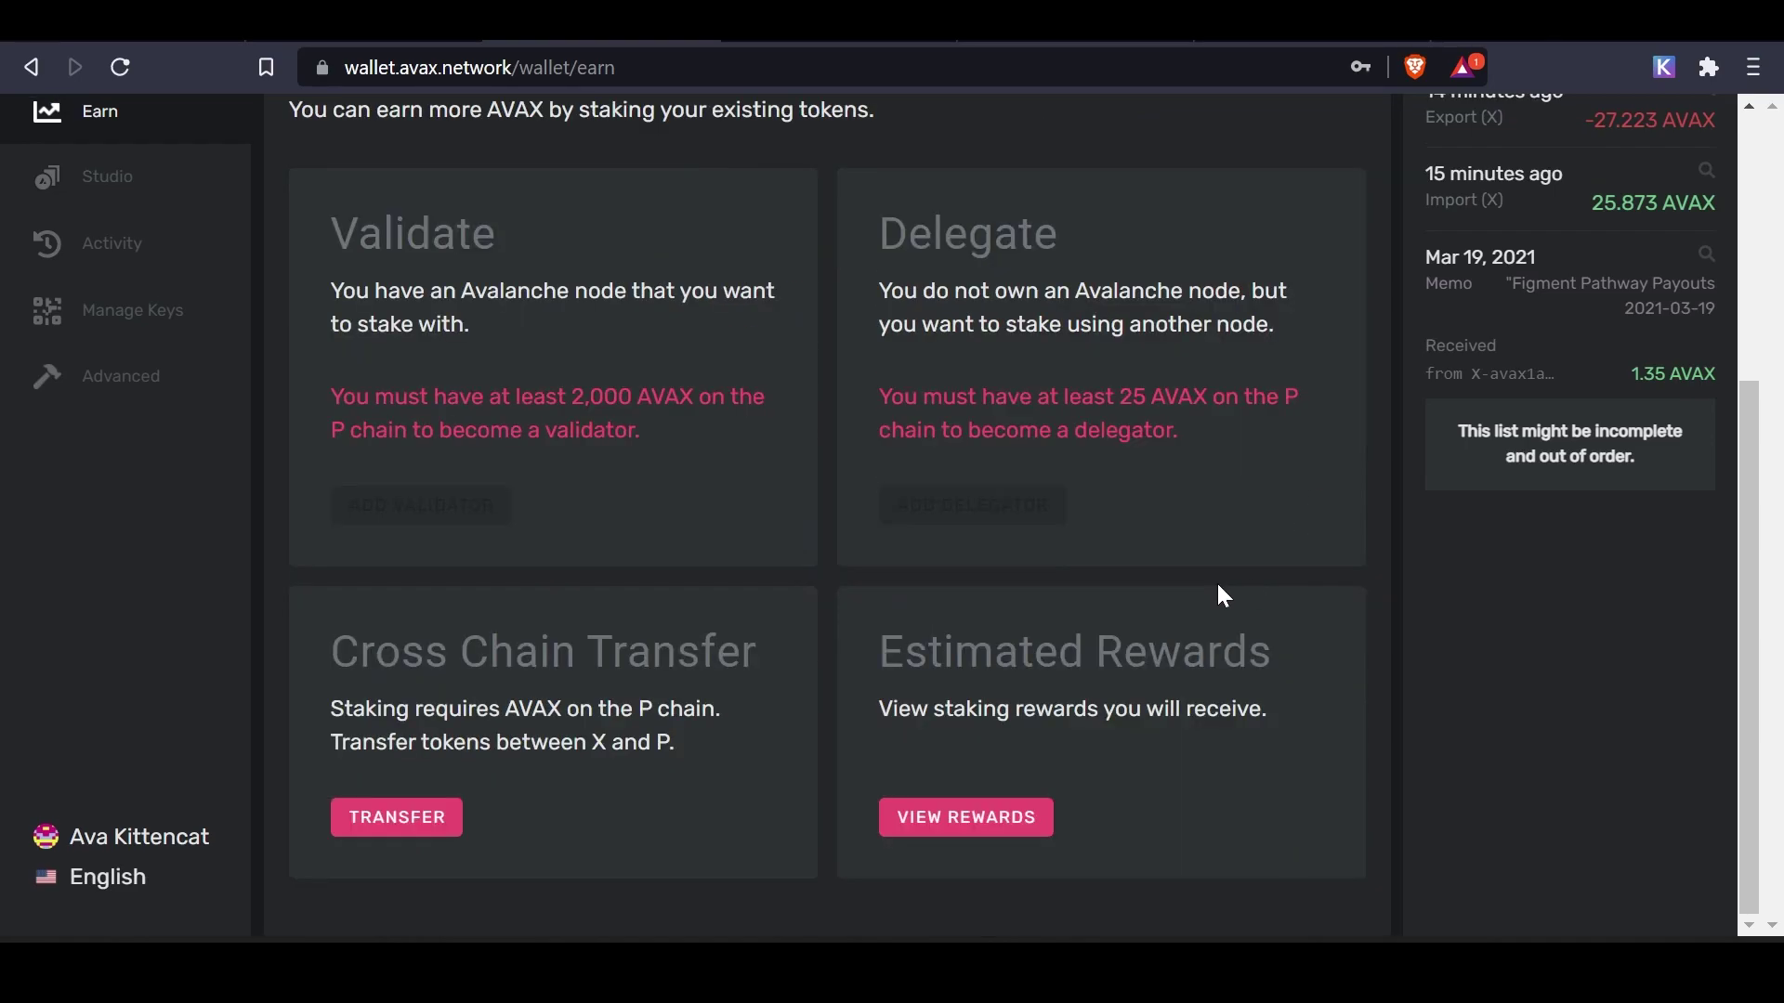
Open the Portfolio to confirm 27.221 AVAX listed under Staking
scroll(1217, 581, "up", 5)
left_click(121, 343)
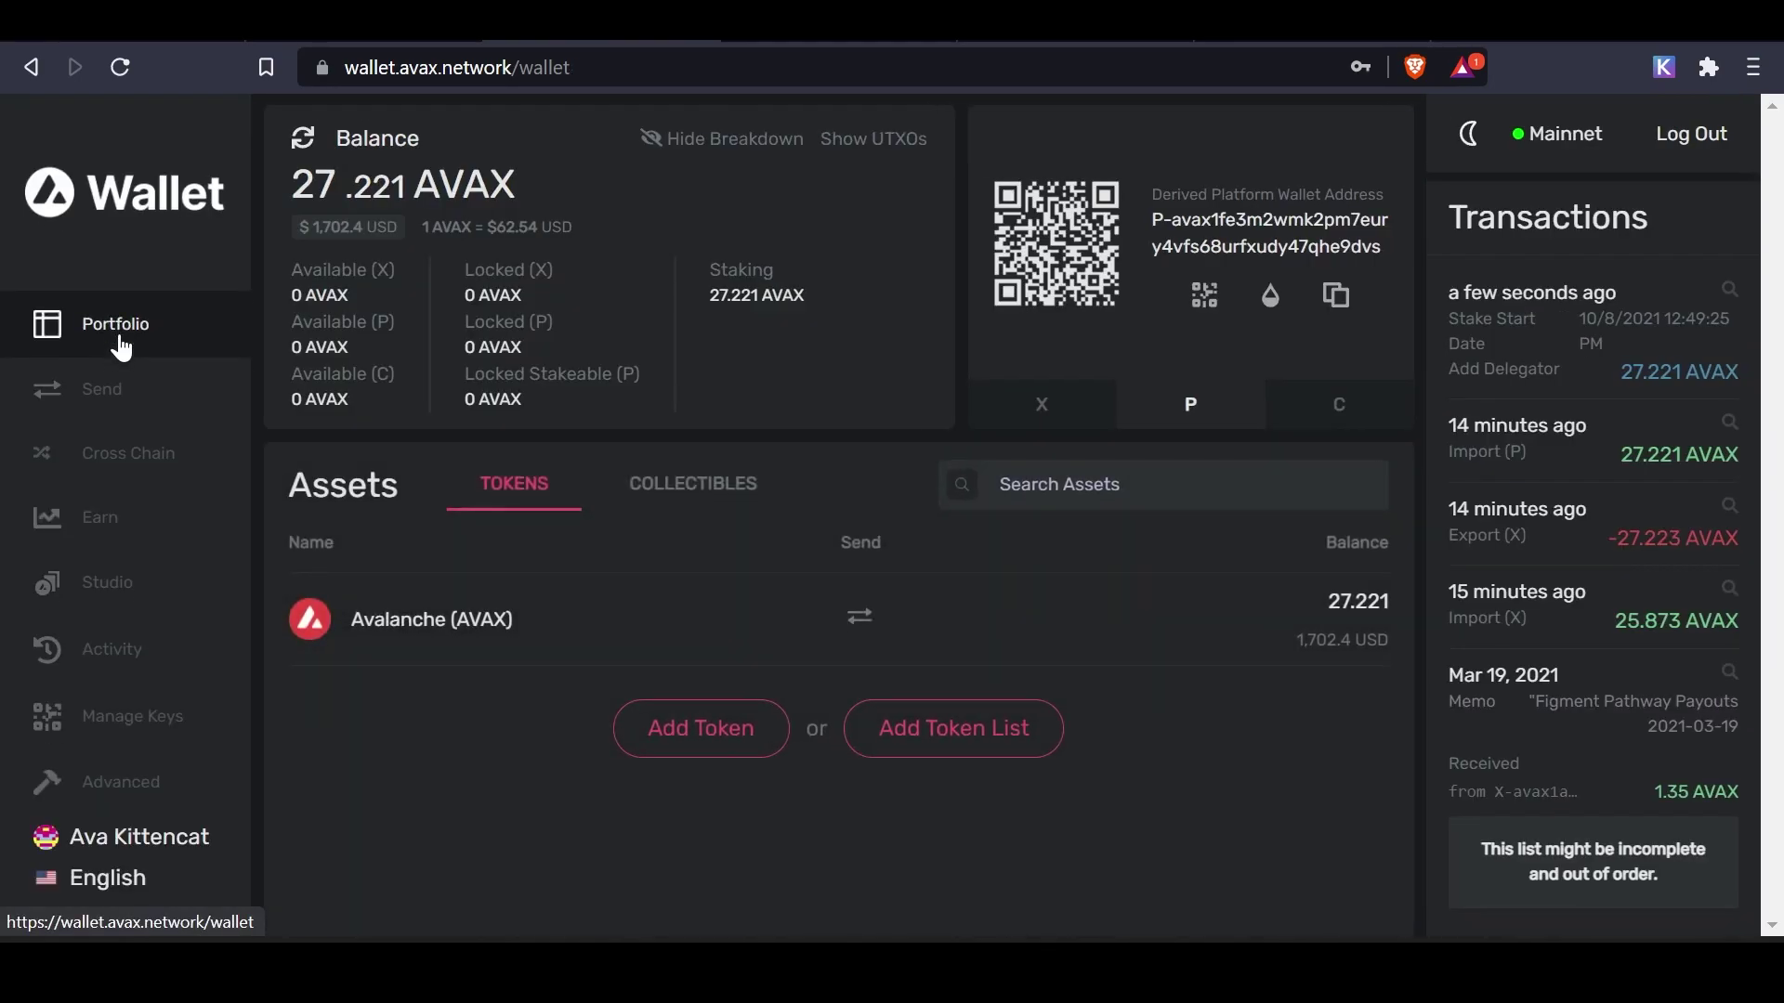